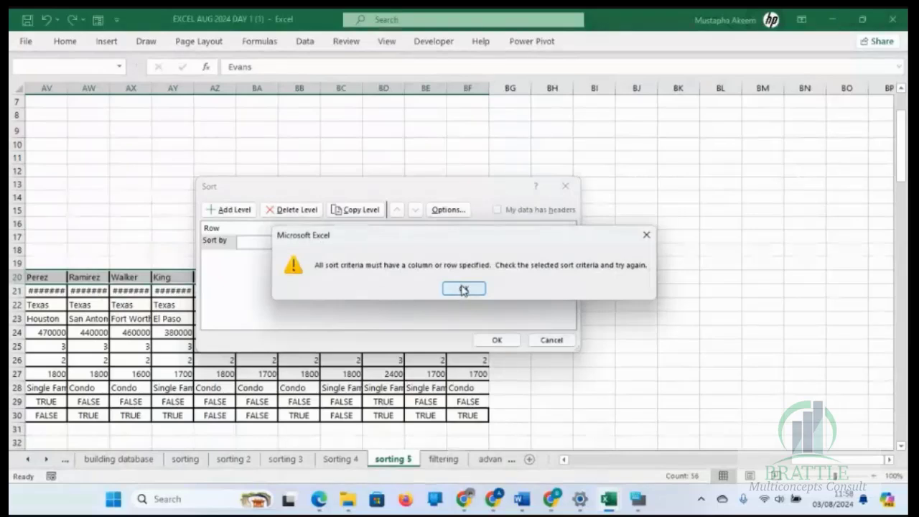
Step: Dismiss the missing-criteria warning and sort the selected agent names by Row 20, on cell values, A to Z
left_click(464, 289)
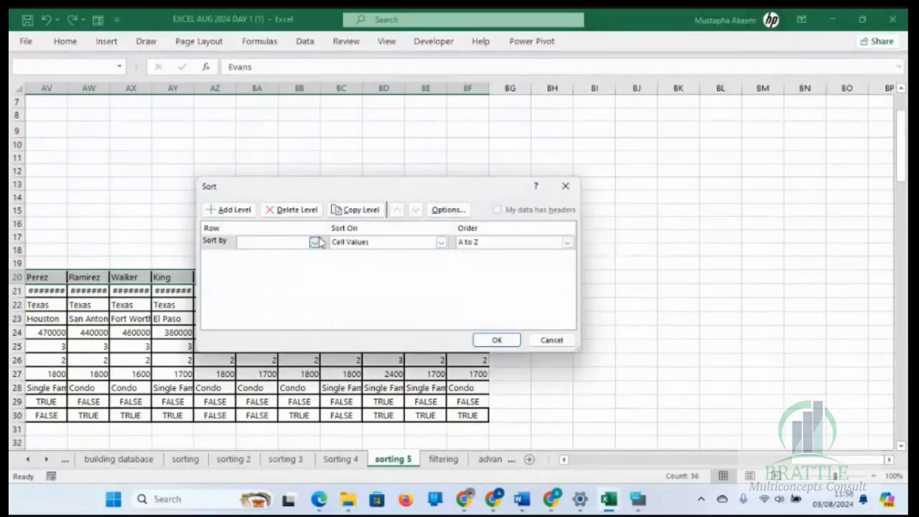
left_click(315, 243)
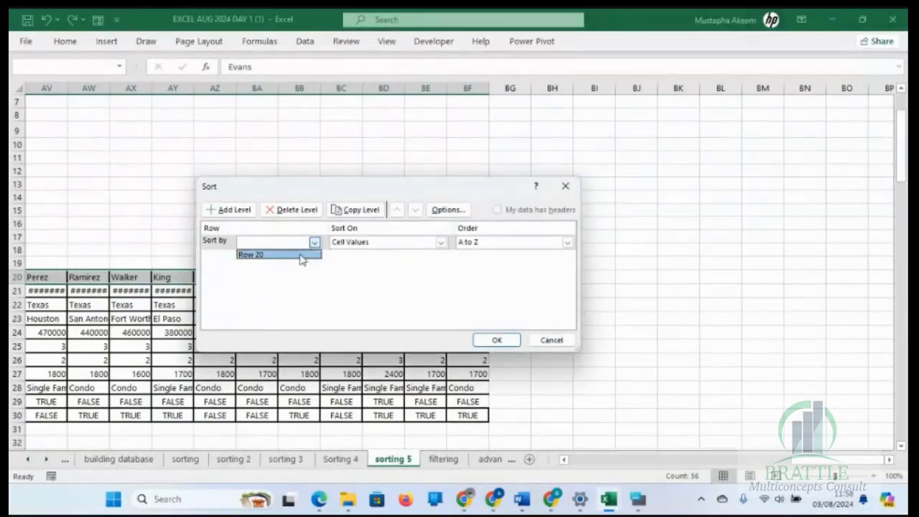
left_click(298, 256)
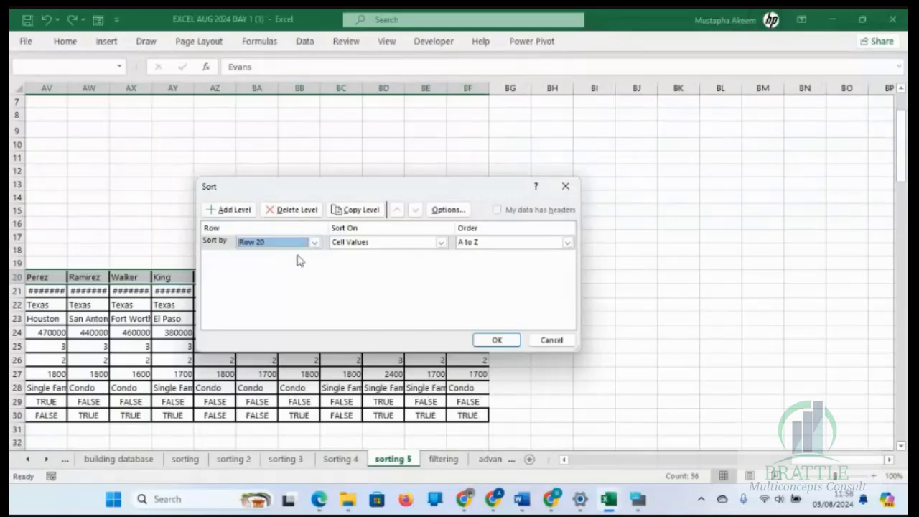
left_click(495, 339)
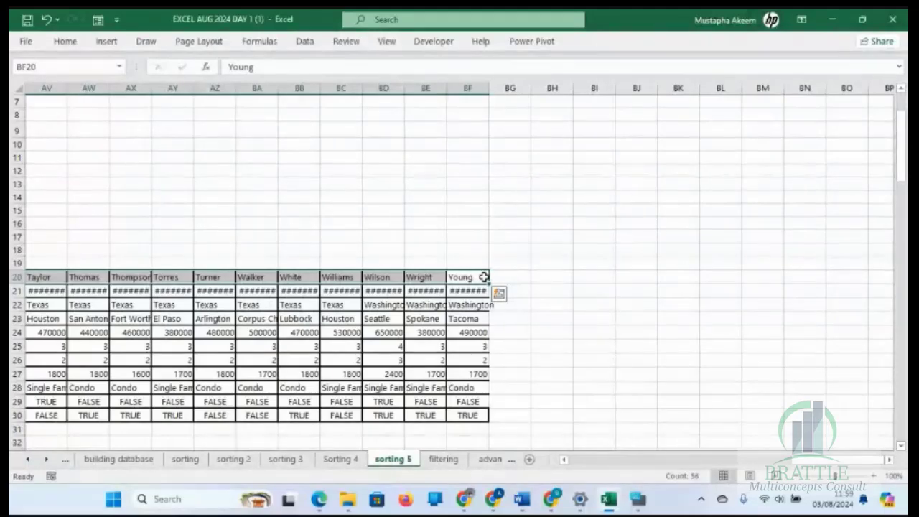
Step: Examine the sorted agent names against the property details beneath them, starting from cell C20
key("ctrl+shift+Left")
key("ctrl+shift+Down")
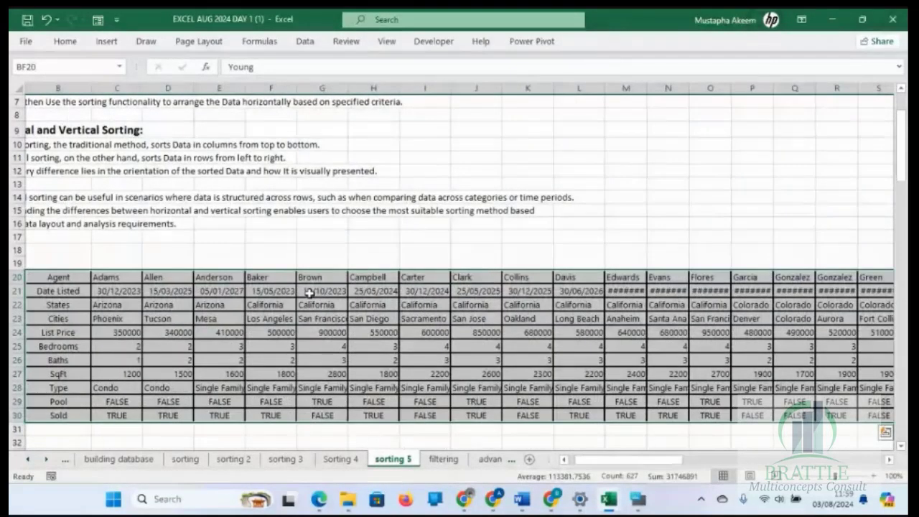
left_click(126, 278)
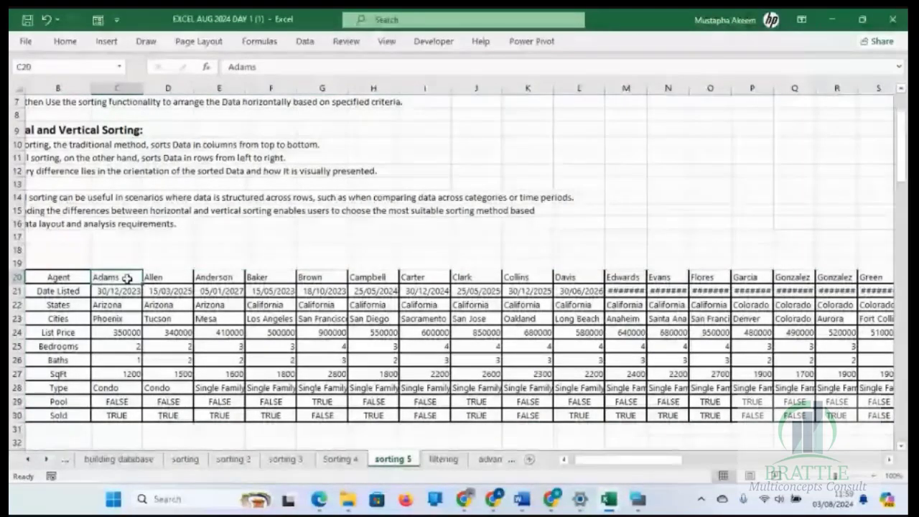
key("shift+Down")
key("shift+Down")
key("shift+Down")
key("shift+Down")
key("shift+Down")
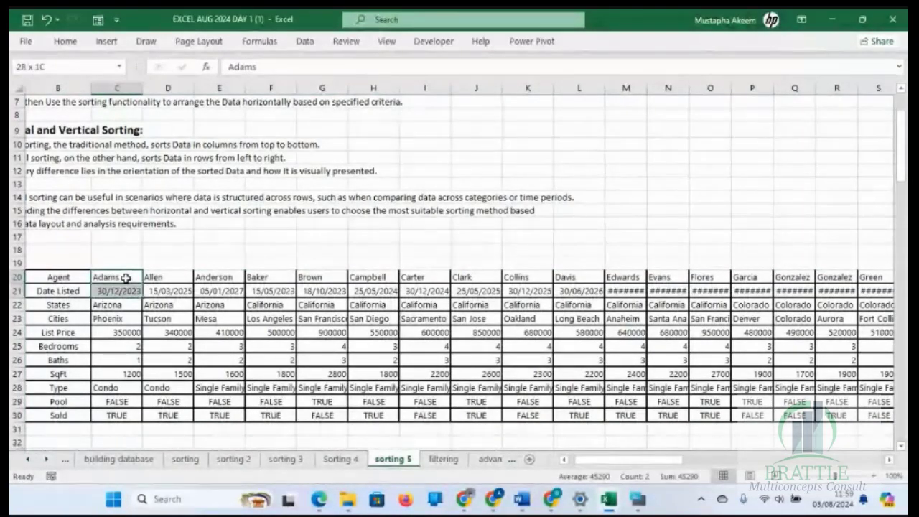
key("Up")
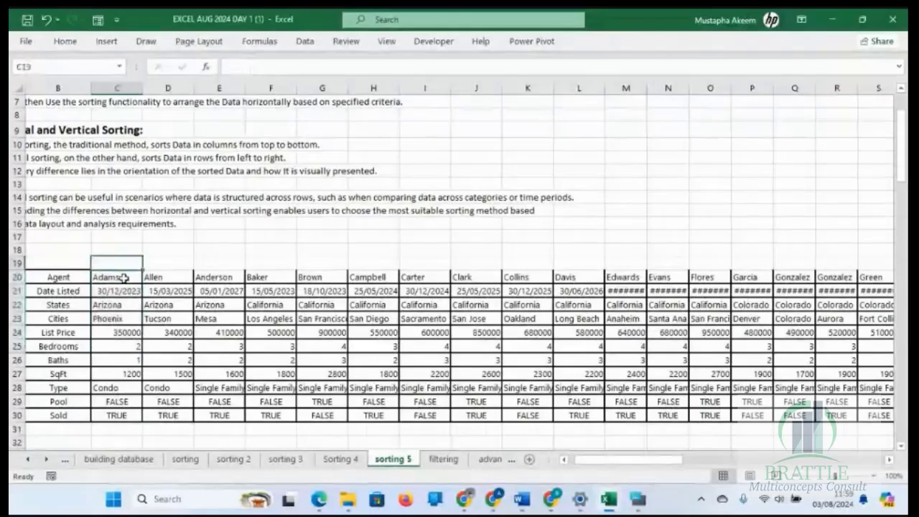
key("Down")
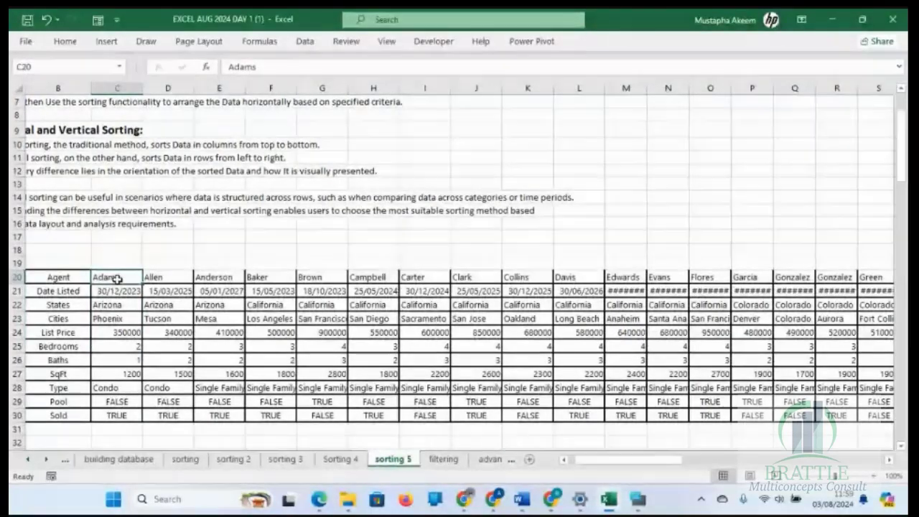
Step: Sort only the agent names from C20 to BF20 left to right by Row 20, on cell values, A to Z
key("ctrl+shift+Right")
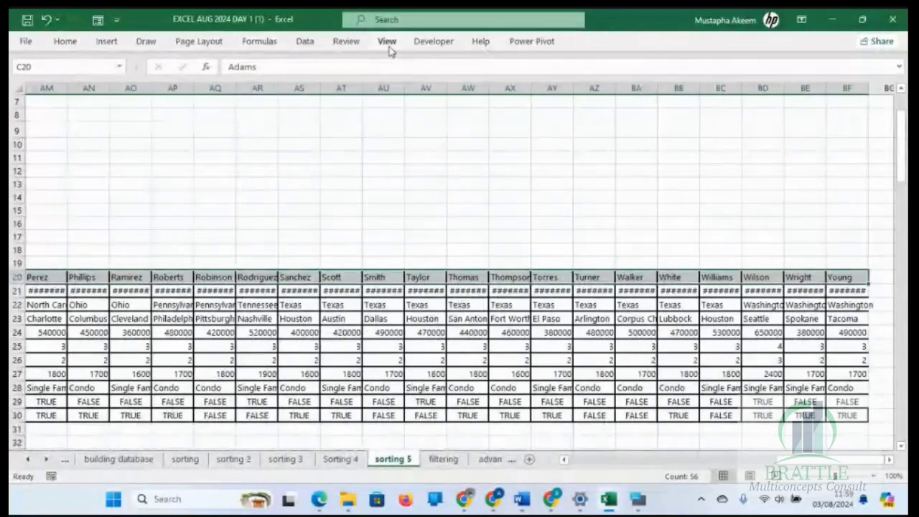
right_click(289, 277)
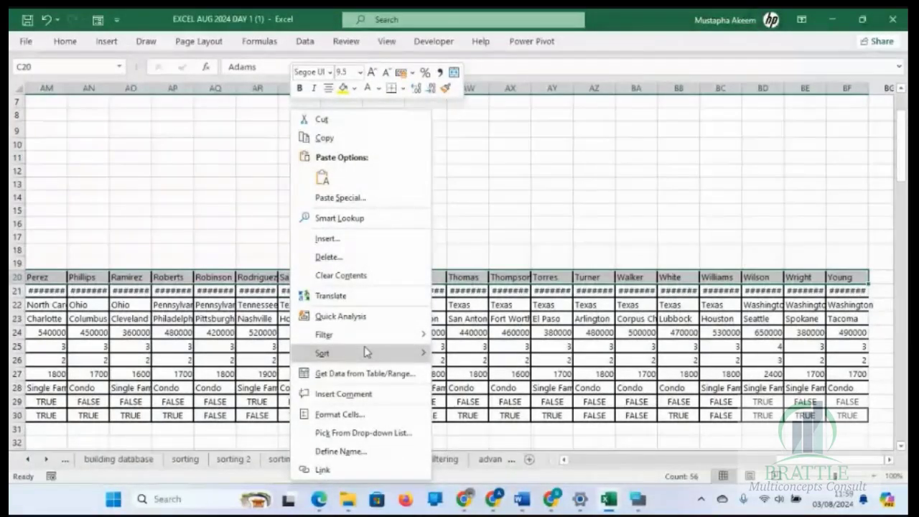
mouse_move(359, 353)
left_click(500, 448)
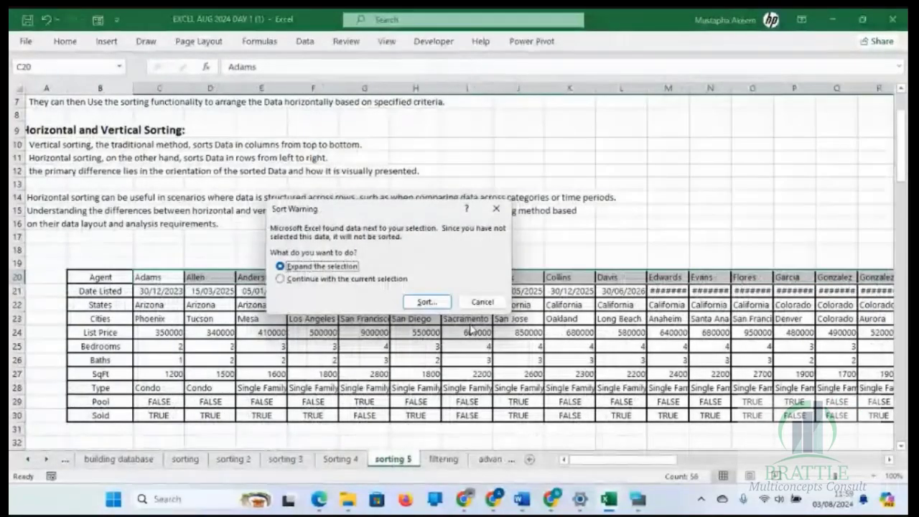
left_click(368, 280)
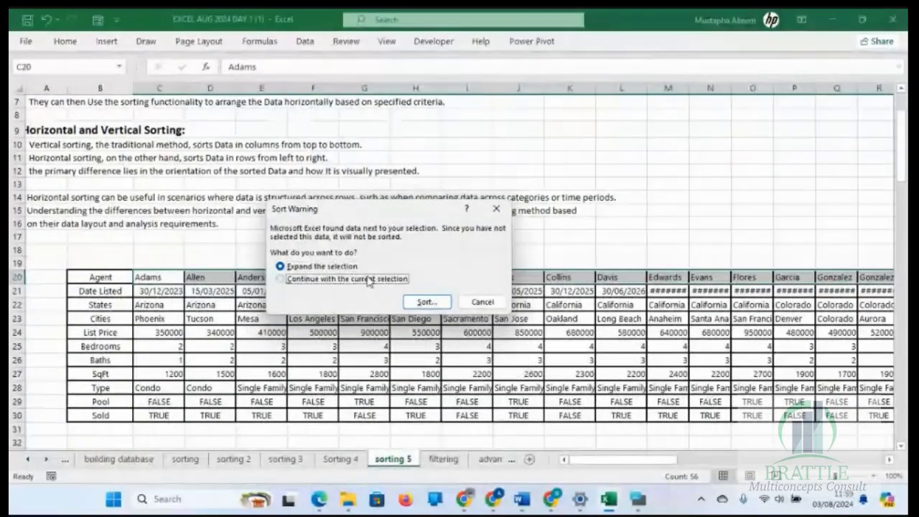
left_click(424, 302)
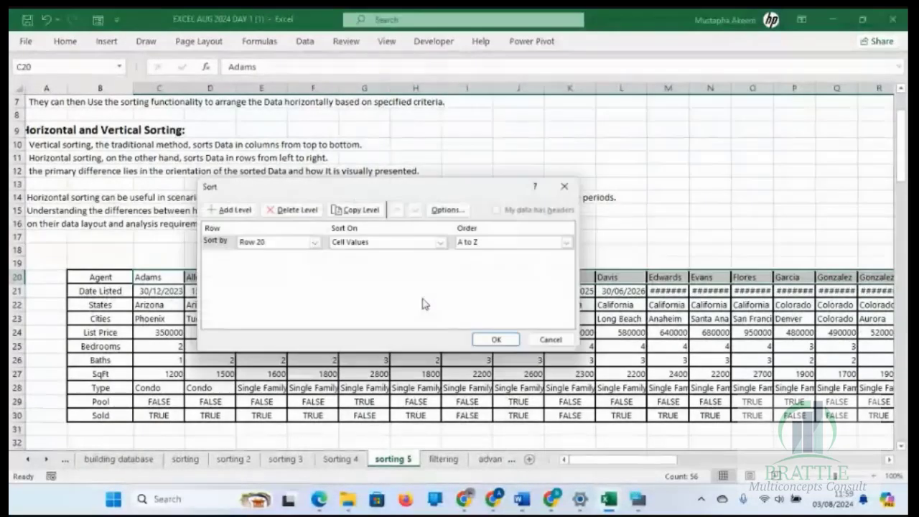
left_click_drag(386, 183, 396, 165)
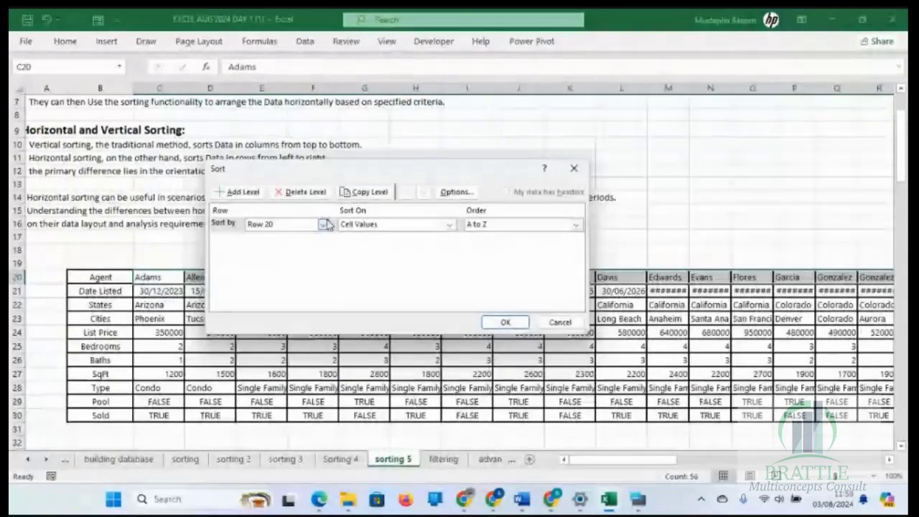
left_click(457, 192)
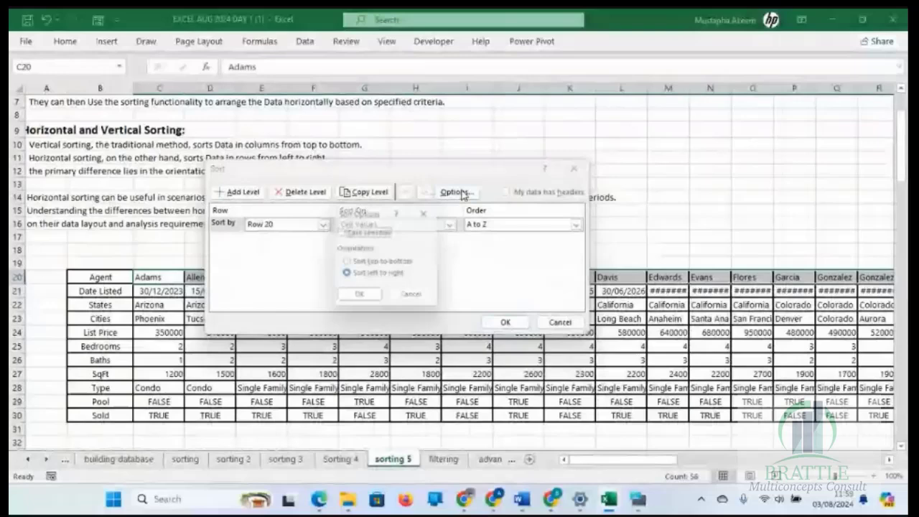
left_click(359, 298)
left_click(508, 323)
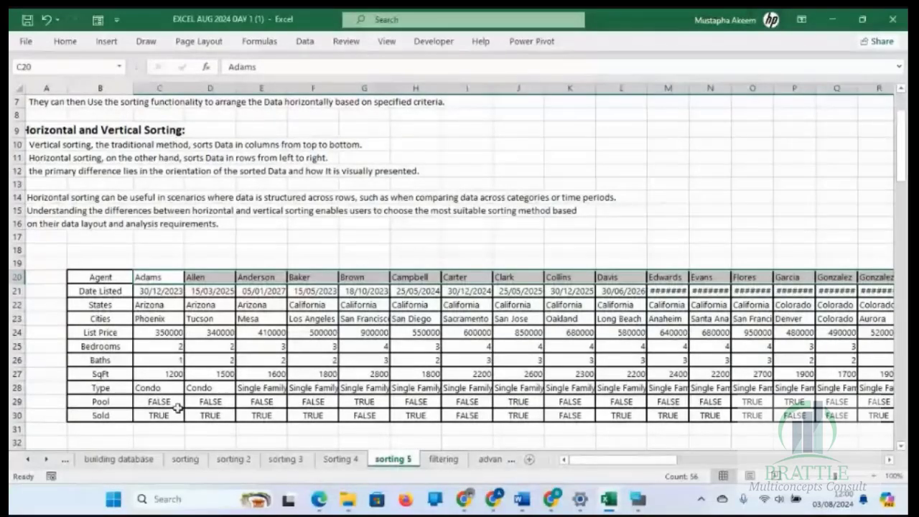
Step: Undo the sorting of the Agent row and check the name order through to the last column, BF
left_click(216, 333)
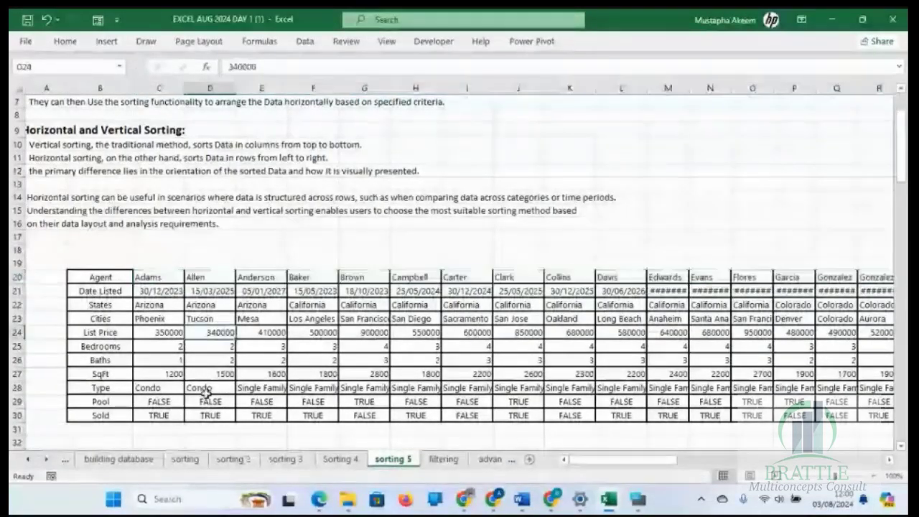
left_click(147, 277)
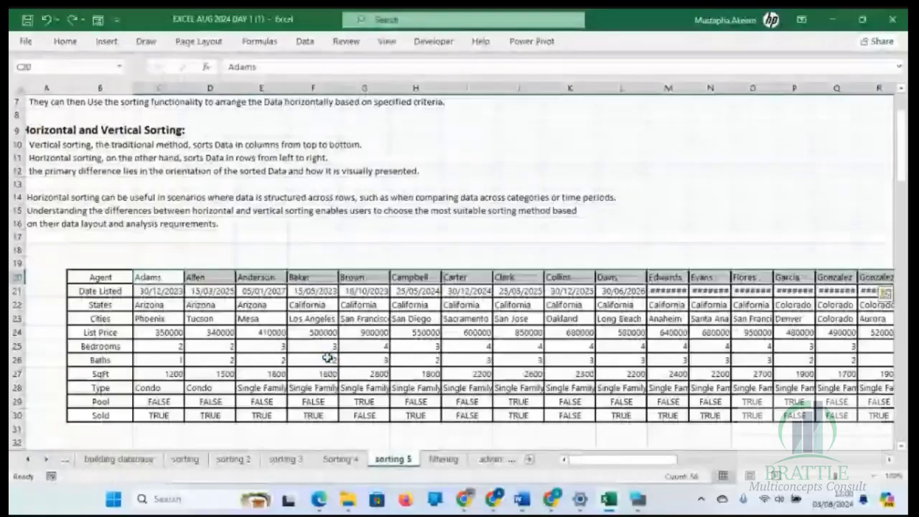
key("ctrl+shift+Right")
key("ctrl+period")
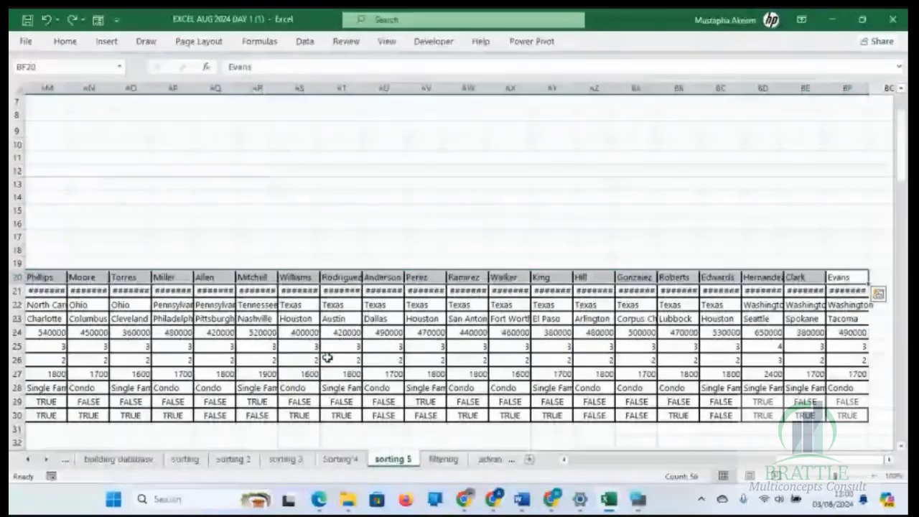
key("ctrl+Page_Up")
key("ctrl+Page_Up")
key("ctrl+Page_Up")
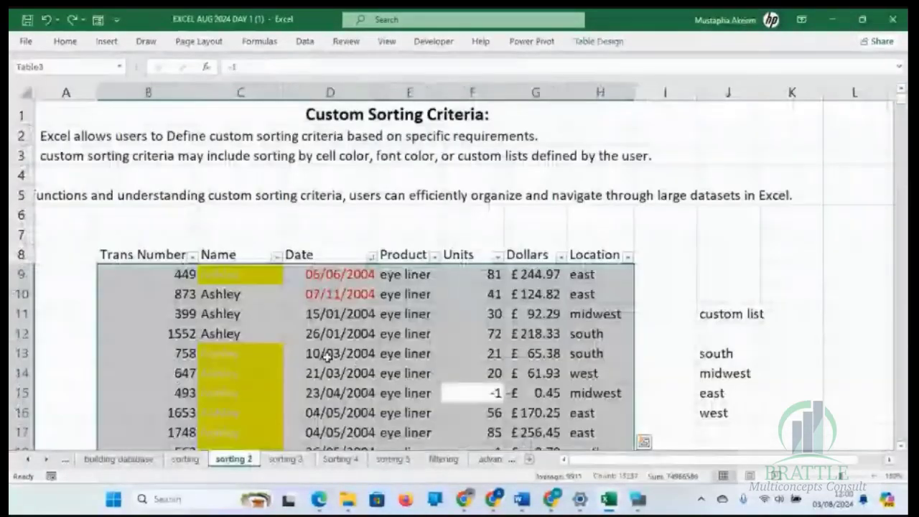
left_click(392, 462)
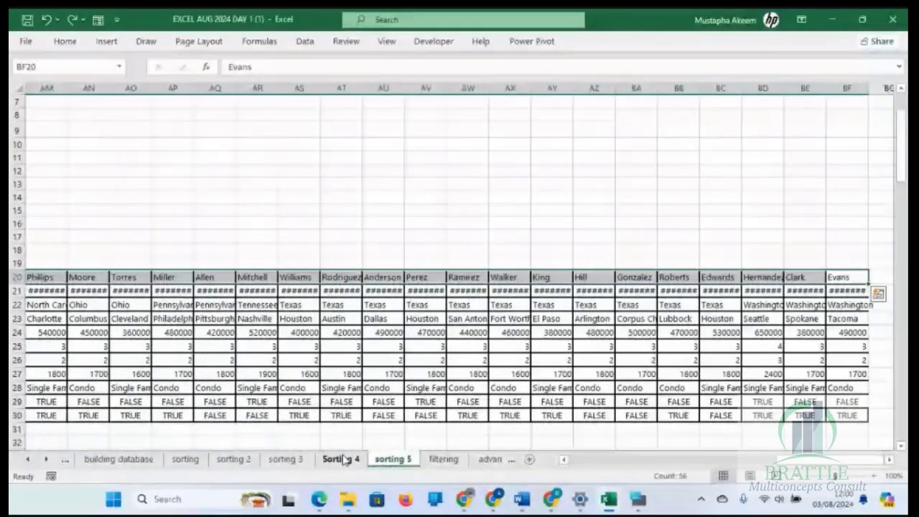
left_click(427, 332)
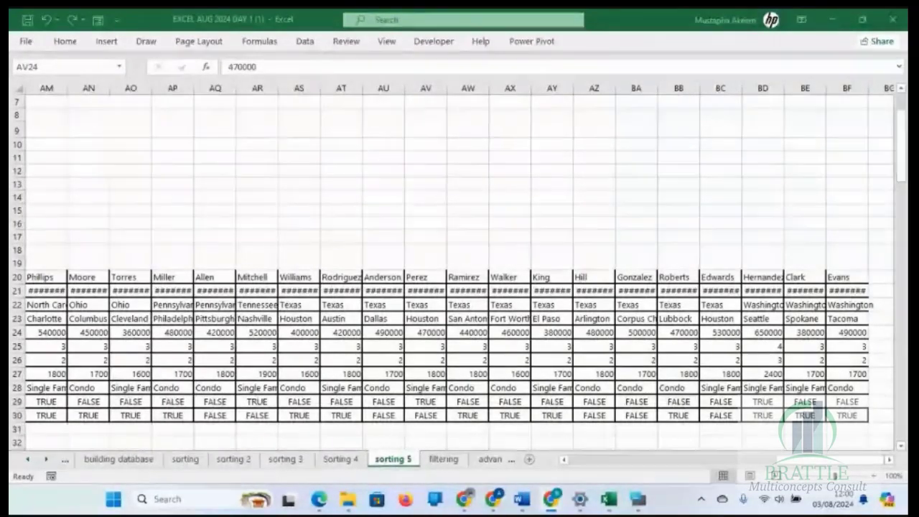
Step: Review the filtering sheet's notes on AutoFilter and custom conditions and its sample sales dataset from the Transaction ID header
left_click(443, 459)
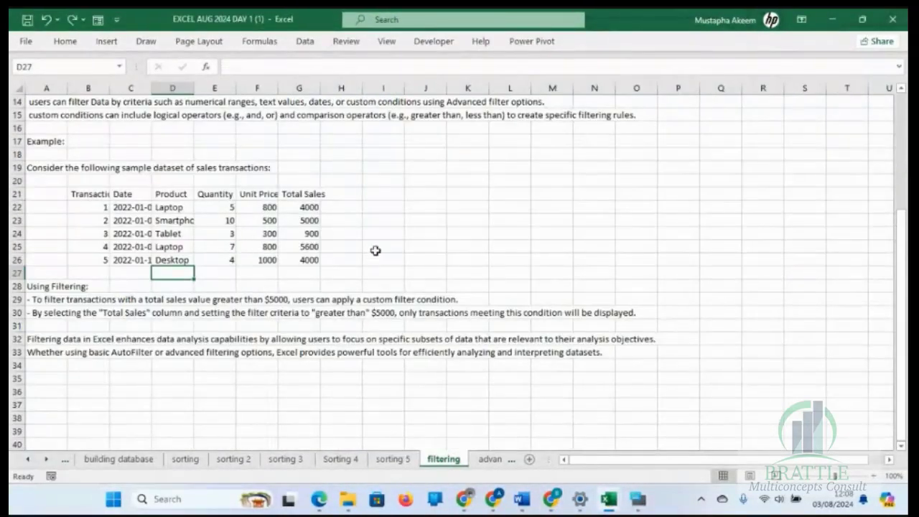
left_click_drag(903, 267, 905, 212)
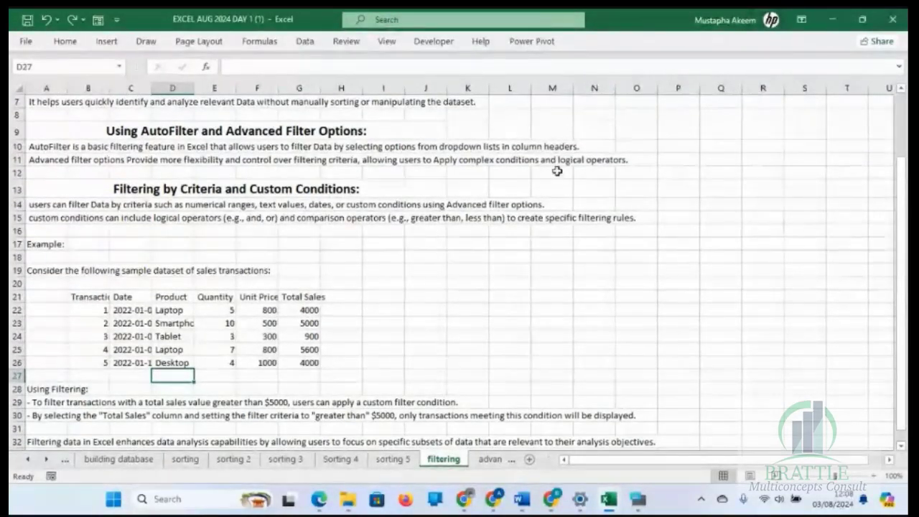
left_click(107, 295)
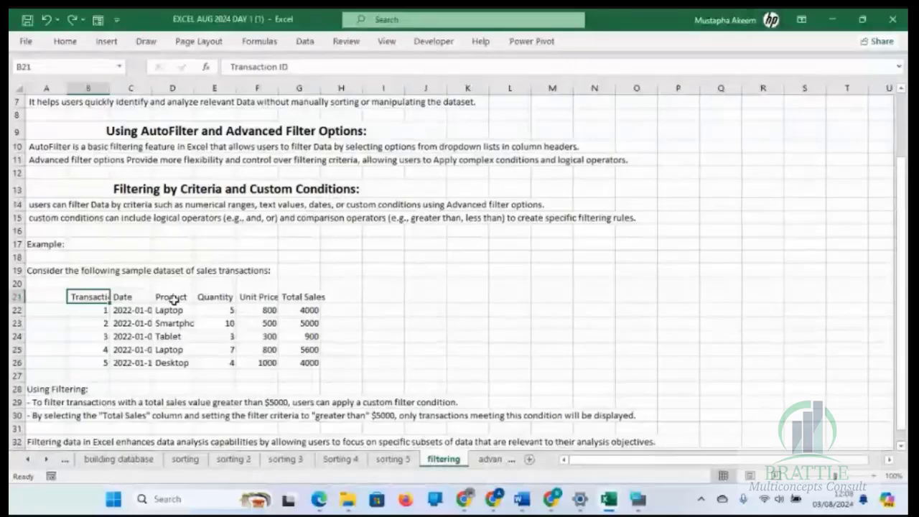
Step: In the Sample Dataset table on the building database sheet, include the 2009 date entry in the Name column filter
left_click(134, 461)
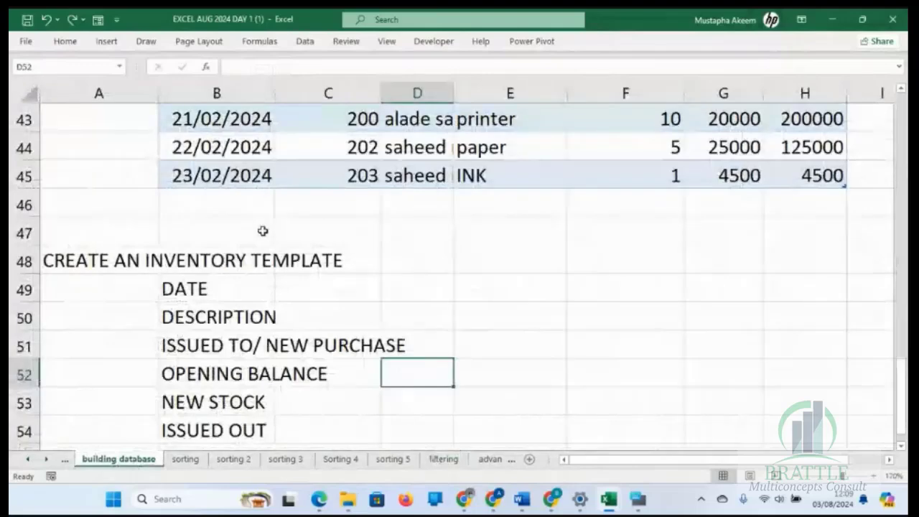
left_click(263, 230)
key("Up")
key("Up")
key("Up")
key("Up")
key("Up")
key("Up")
key("Up")
key("Up")
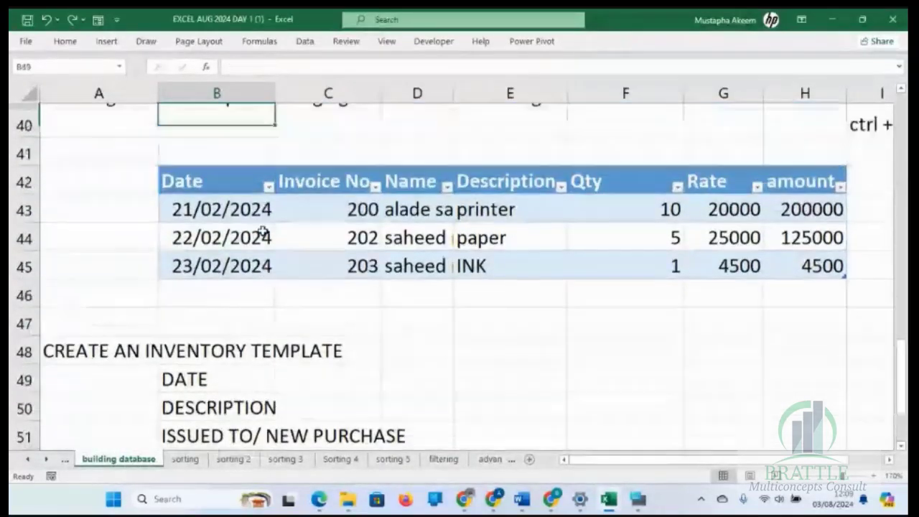
key("Up")
key("Up")
key("Up")
key("Up")
key("Up")
key("Up")
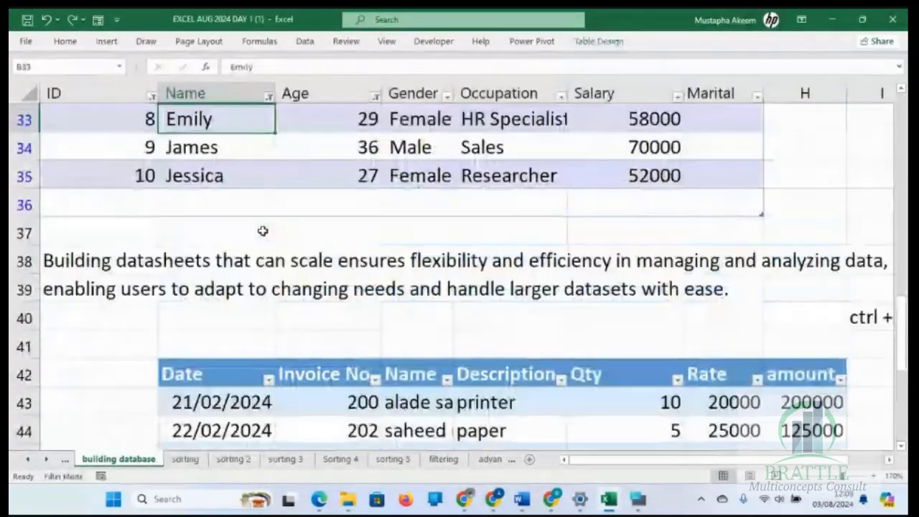
key("Up")
key("Up")
key("Up")
key("Up")
key("Up")
key("Up")
key("Up")
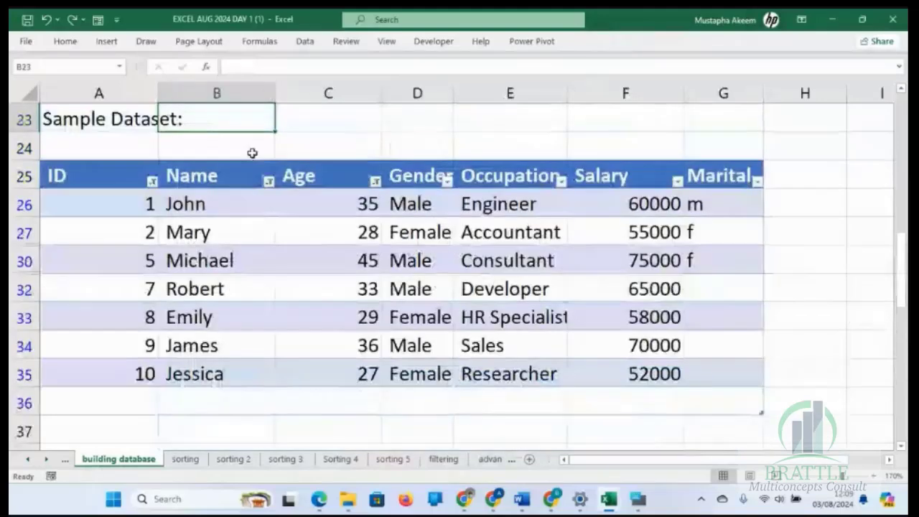
left_click(269, 181)
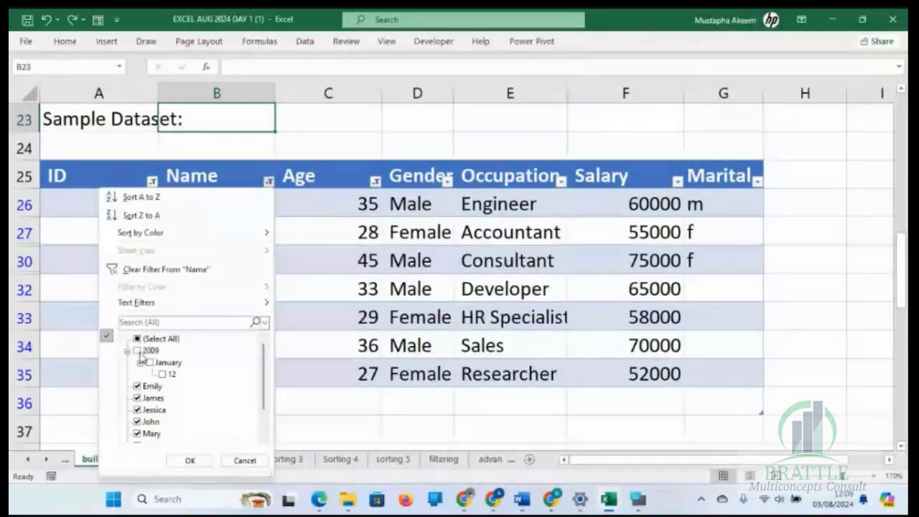
left_click(136, 351)
left_click(189, 462)
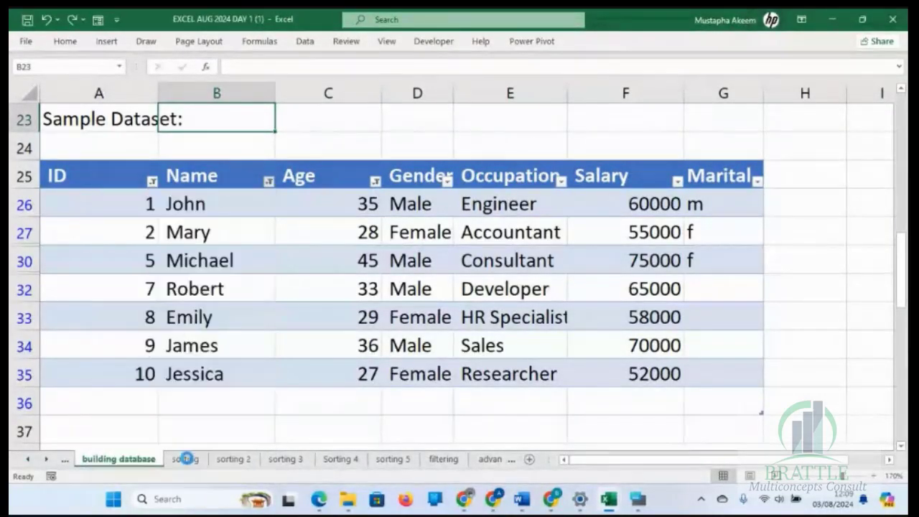
Step: Exclude the January 2009 date entry from the Name column filter of the Sample Dataset table
left_click(230, 264)
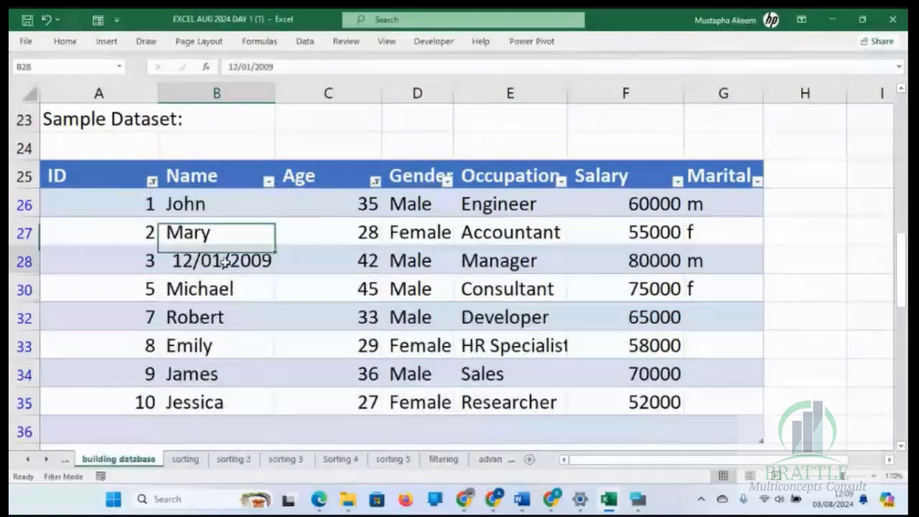
left_click(269, 180)
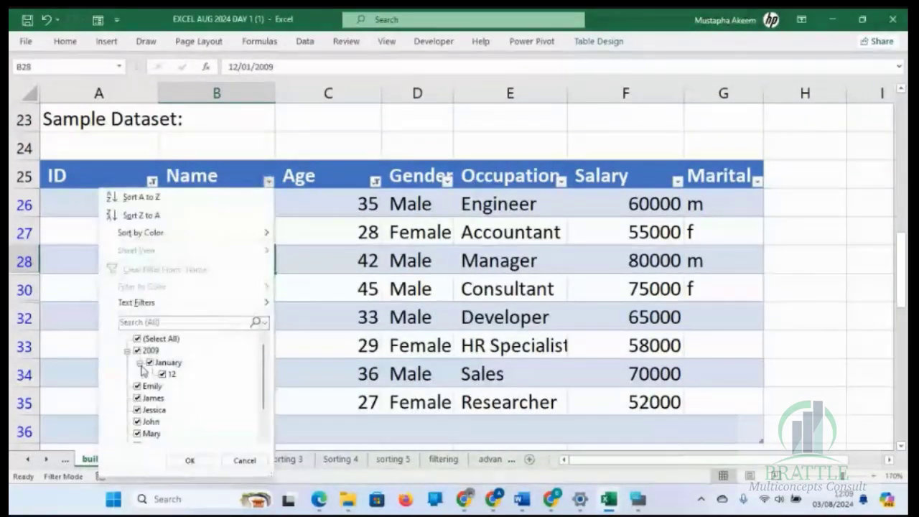
left_click(150, 362)
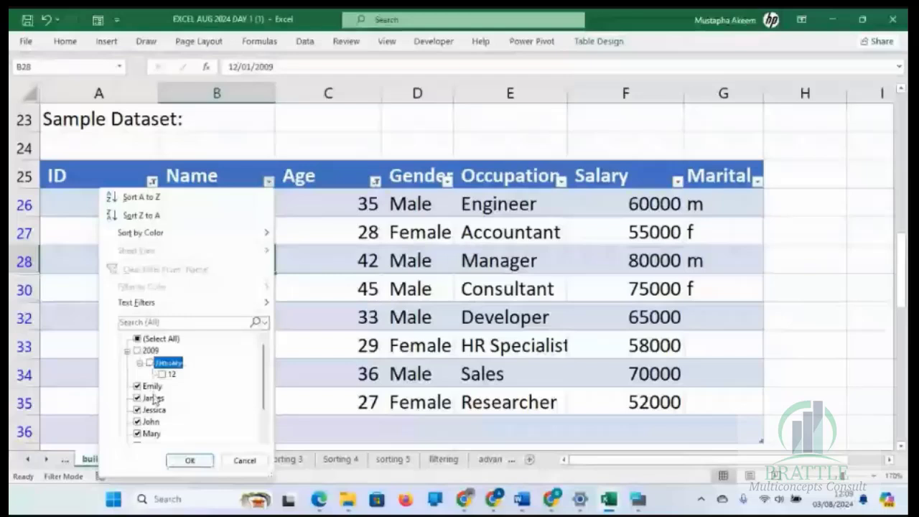
left_click(177, 465)
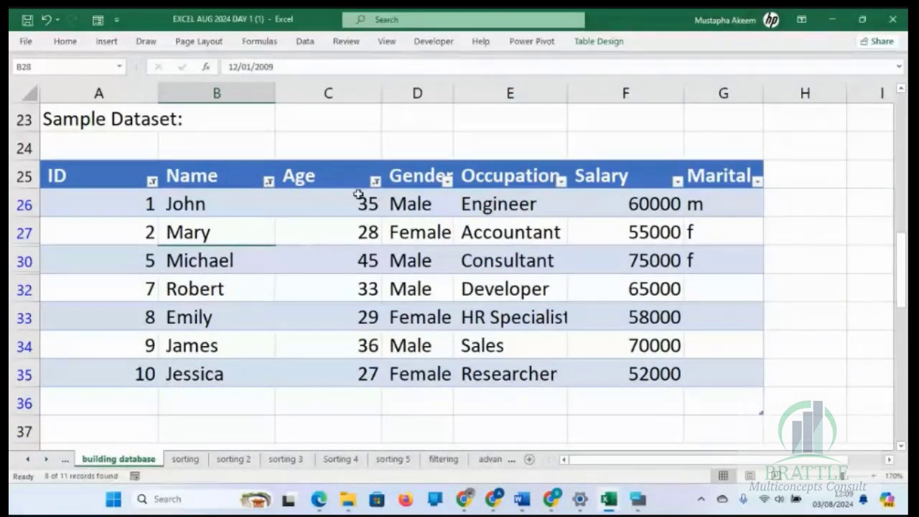
Step: Examine the Product column of the sample sales dataset on the filtering sheet, including its header and the Smartphone entry
left_click(444, 459)
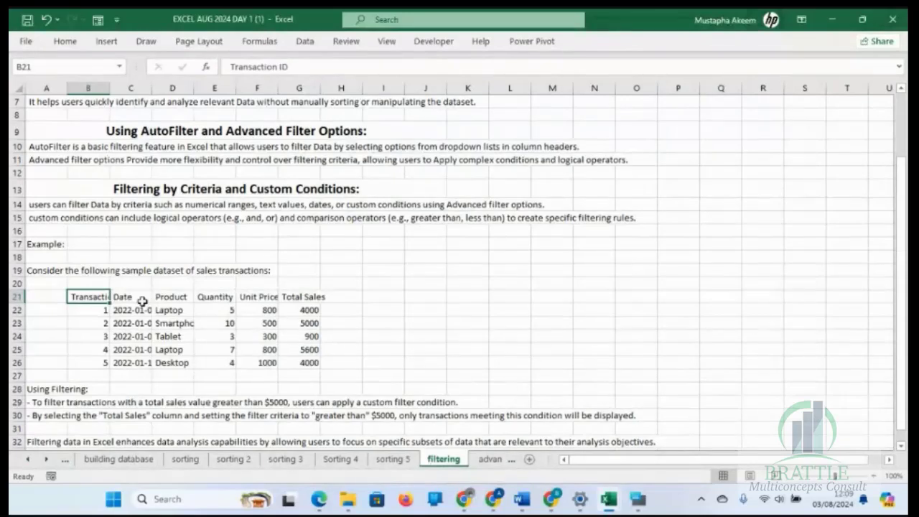
left_click(167, 324)
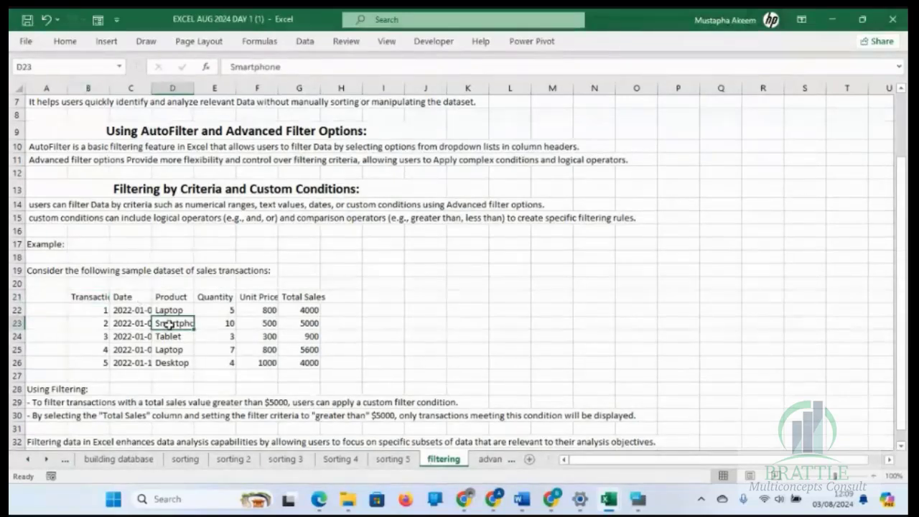
left_click(176, 298)
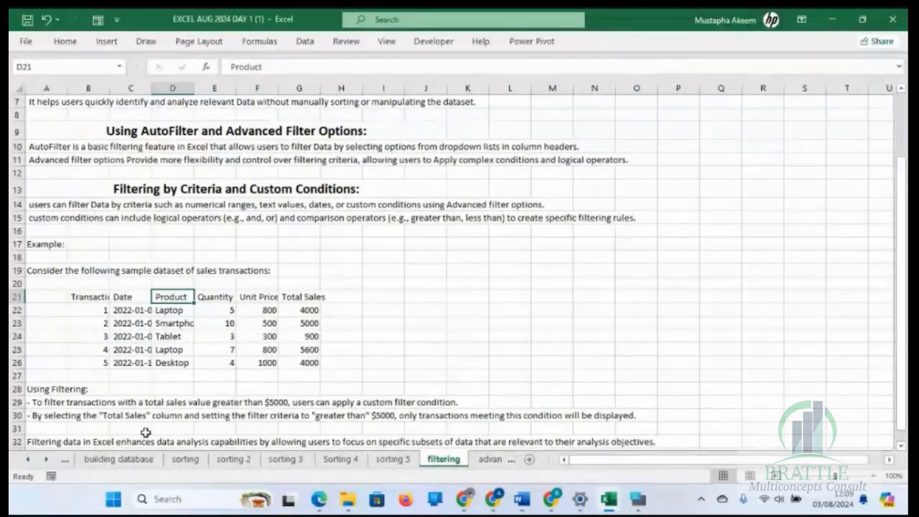
Step: Clear the filter from the Name column of the Sample Dataset table on the building database sheet
left_click(136, 461)
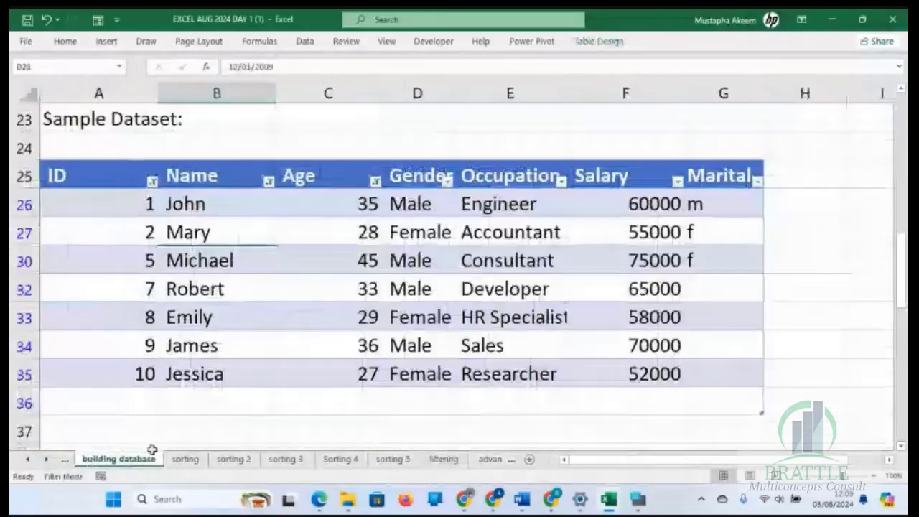
left_click(264, 252)
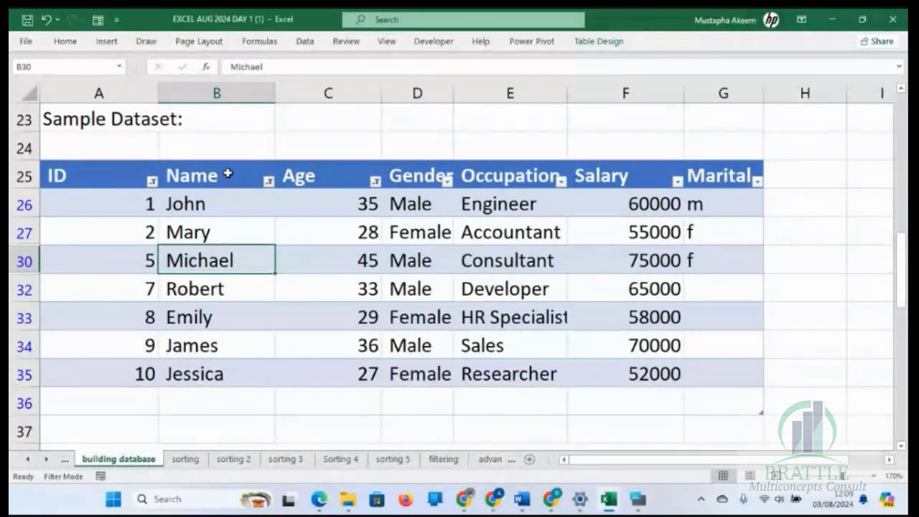
left_click(268, 182)
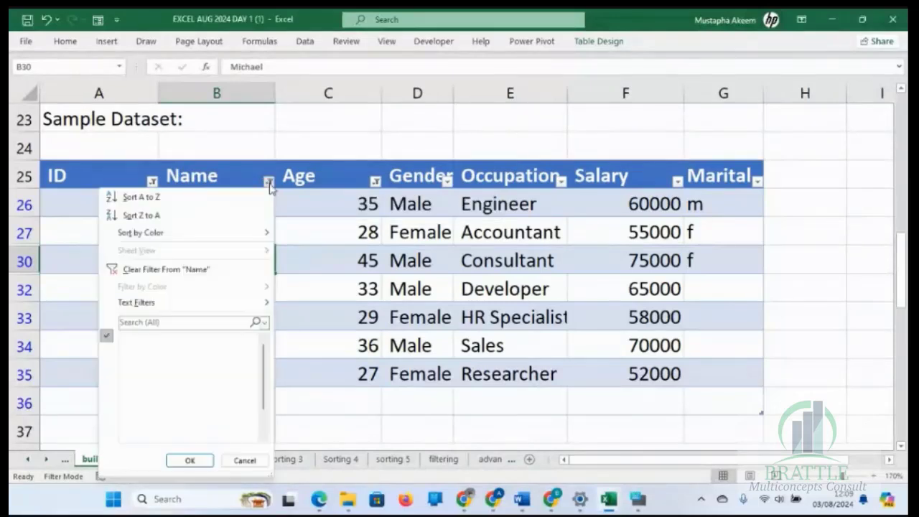
left_click(179, 269)
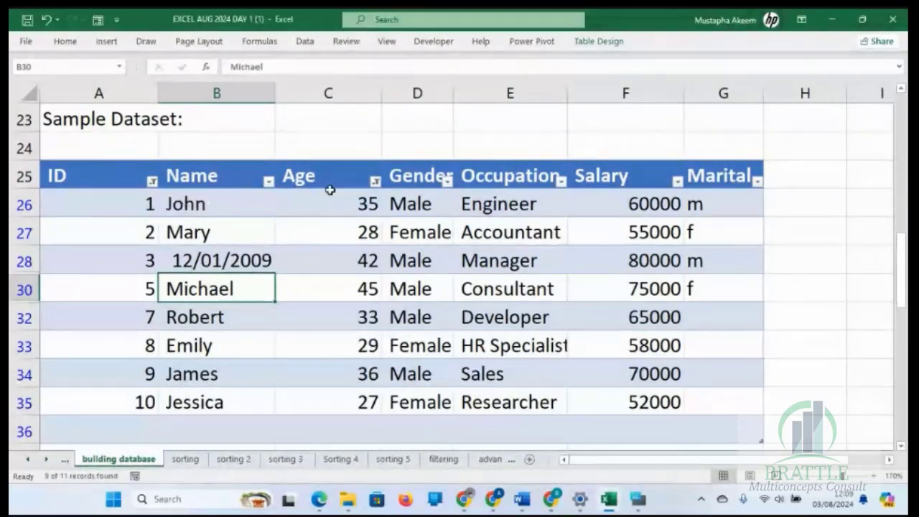
Step: Turn off the filter buttons in the Sample Dataset table's header row and check the Age and Occupation headers
left_click(343, 225)
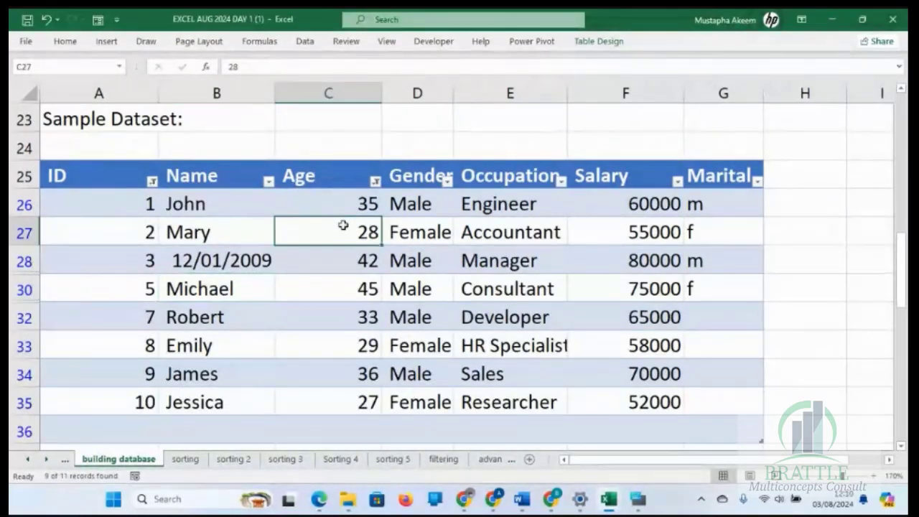
left_click(600, 41)
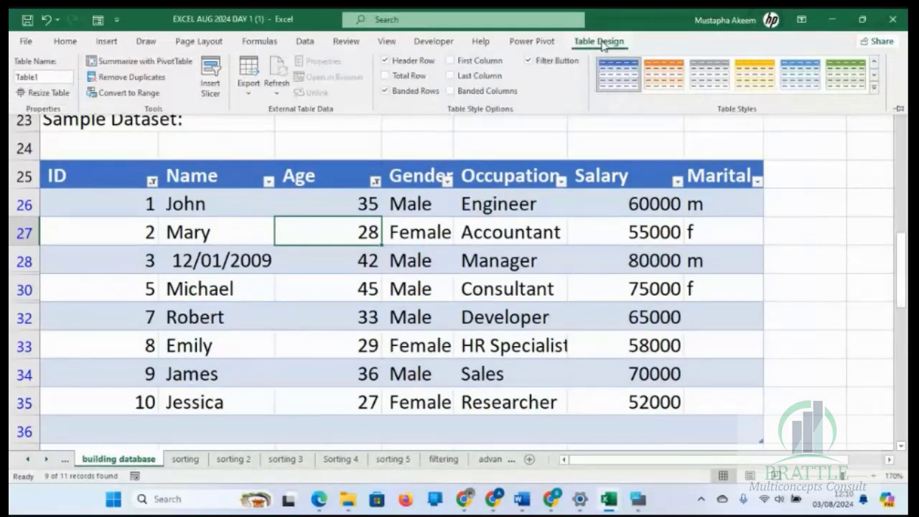
left_click(529, 62)
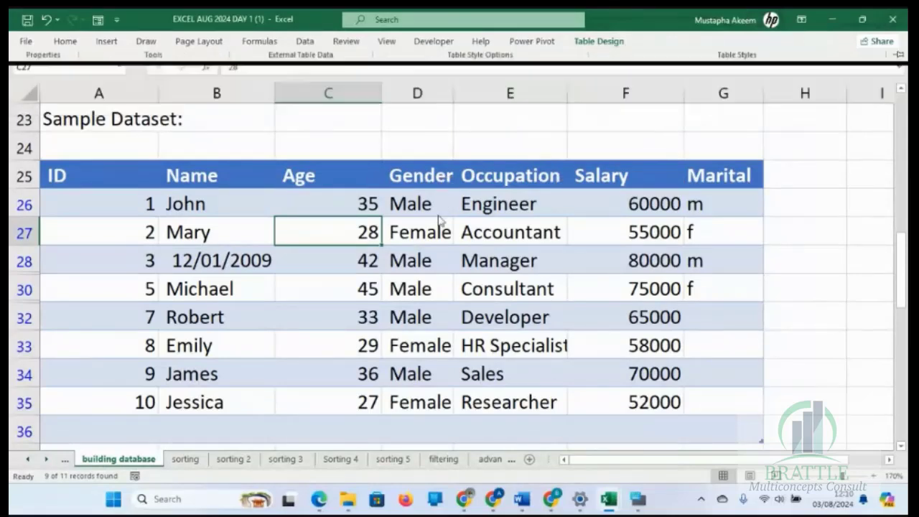
left_click(422, 202)
left_click(310, 174)
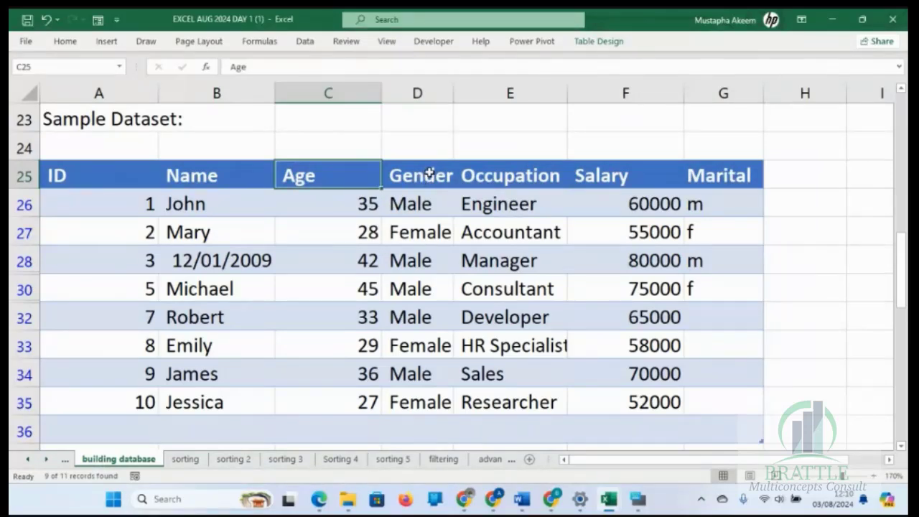
left_click(504, 179)
left_click(487, 235)
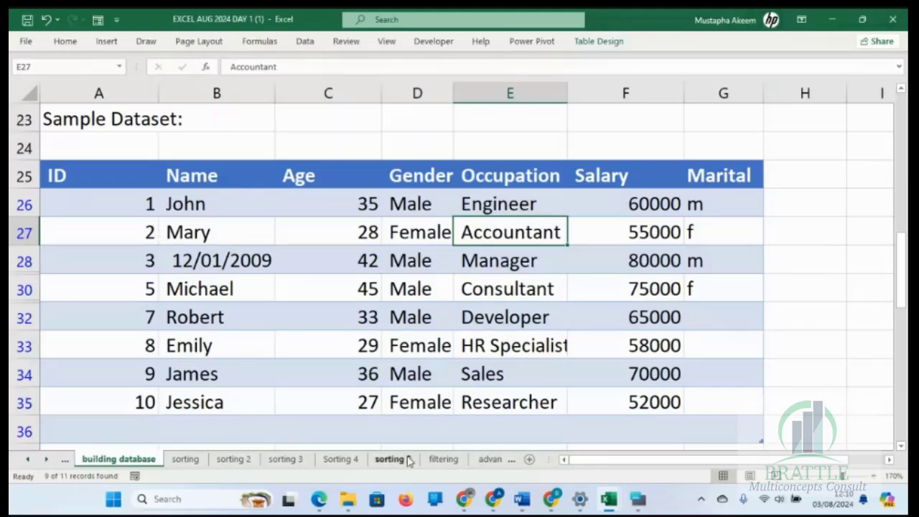
Step: On the filtering sheet, select the Smartphone cell D23 and look over the filter and sort commands available for it
left_click(446, 461)
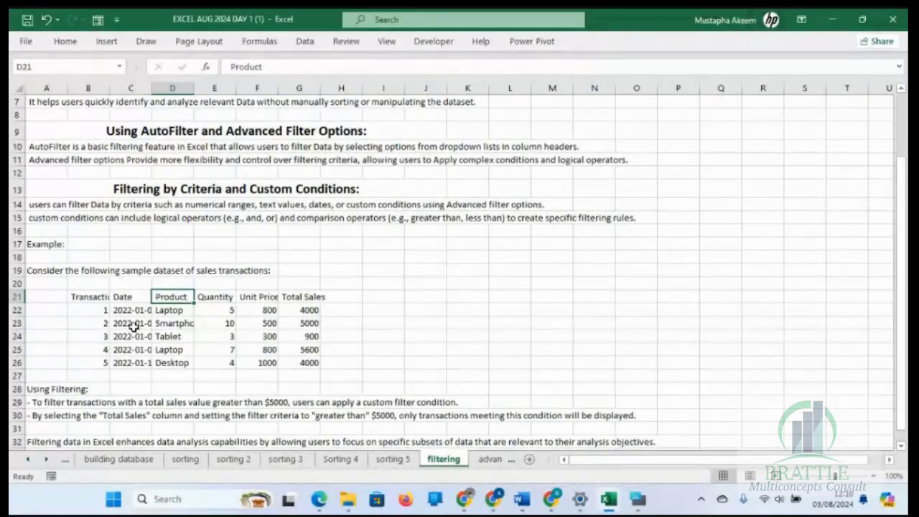
left_click(173, 313)
right_click(171, 328)
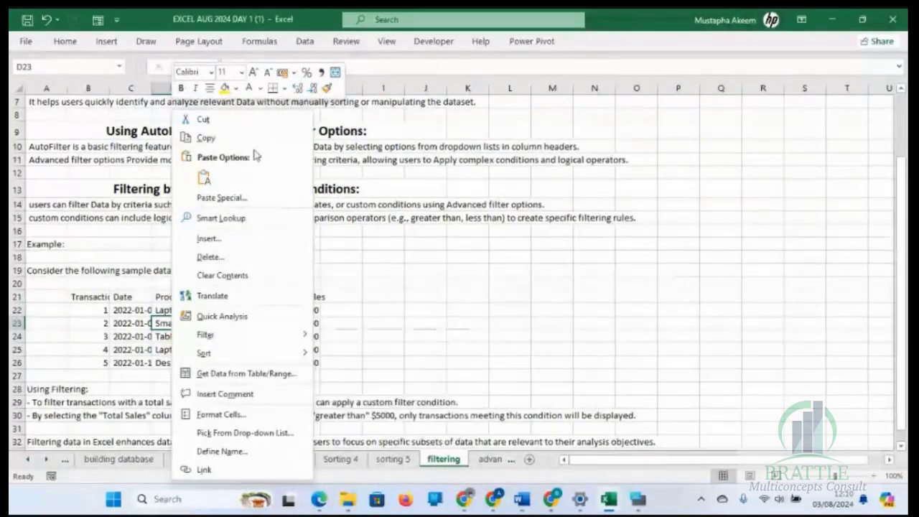
left_click(305, 41)
left_click(305, 42)
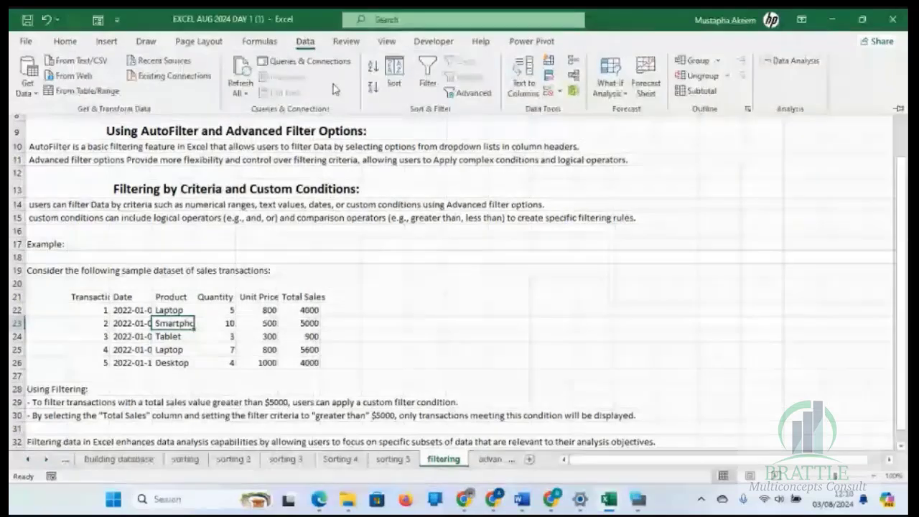
left_click(67, 43)
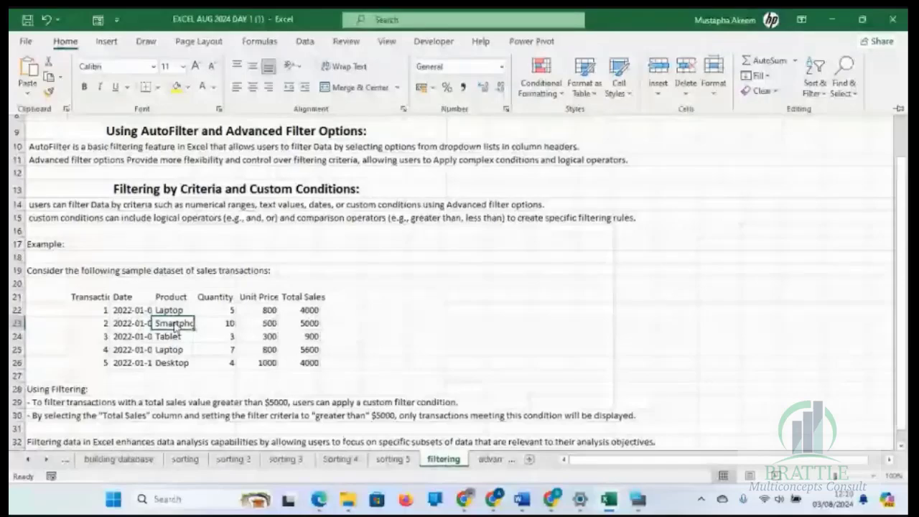
left_click(175, 326)
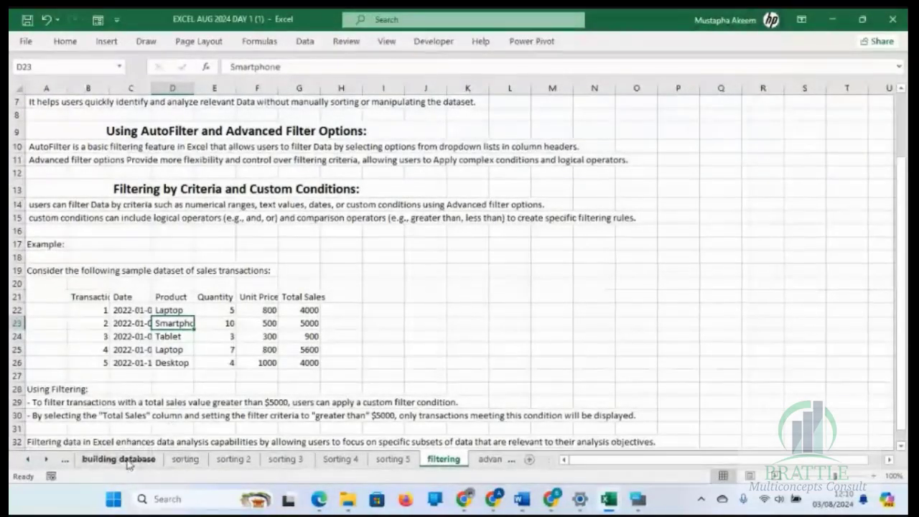
Step: On the sorting 2 sheet, examine the sort, Filter by Color and Text Filters options of the Name column
left_click(119, 459)
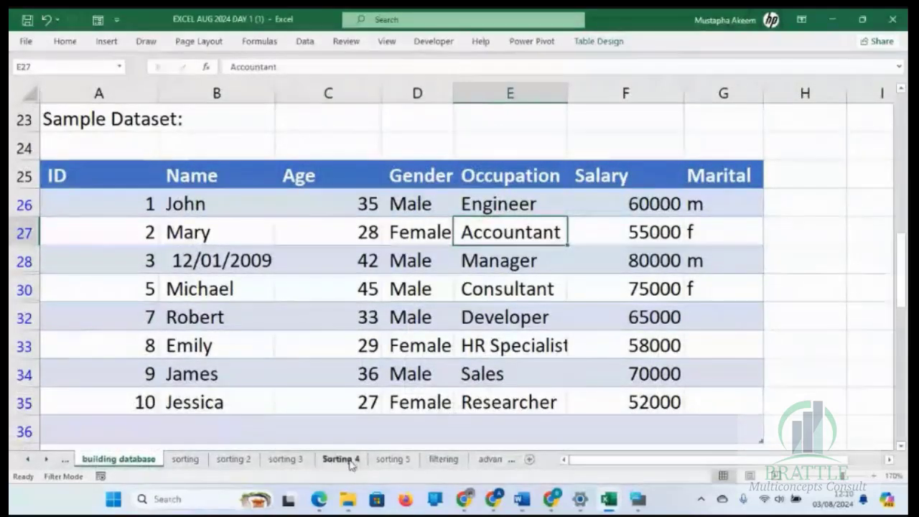
left_click(291, 464)
left_click(233, 459)
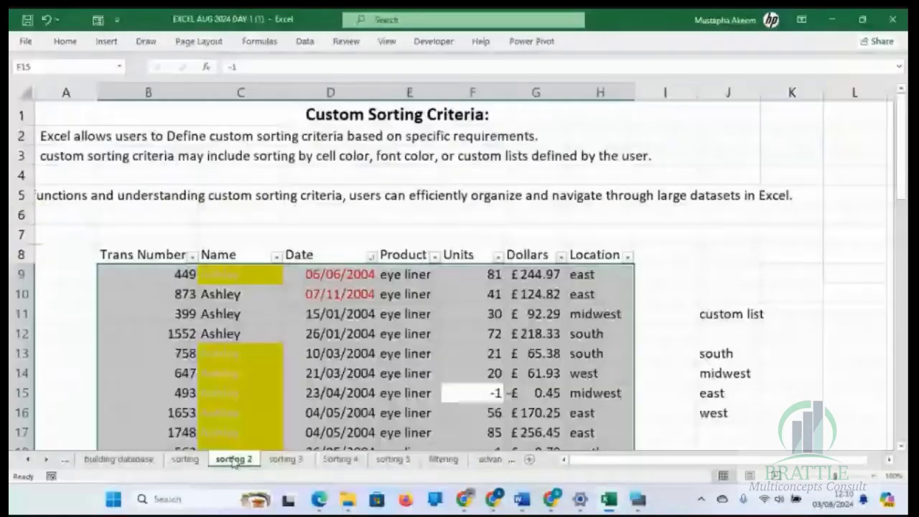
left_click(305, 295)
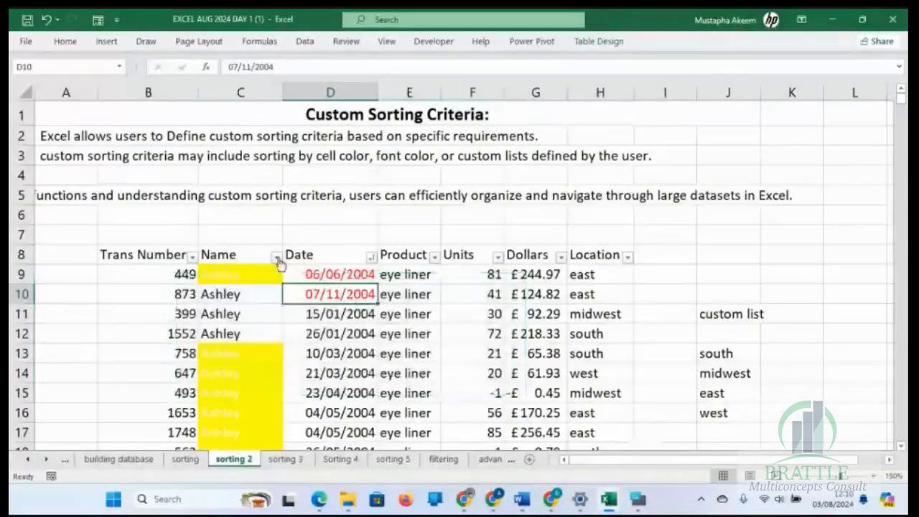
left_click(276, 256)
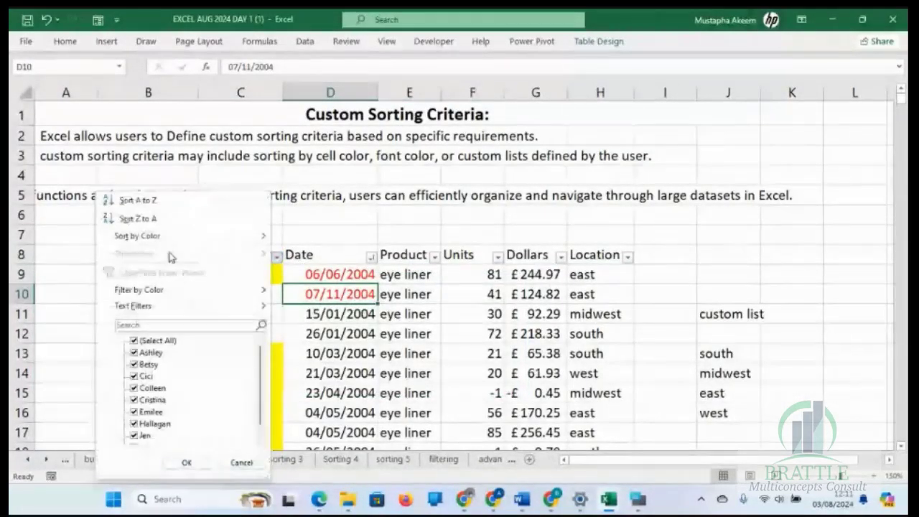
mouse_move(146, 306)
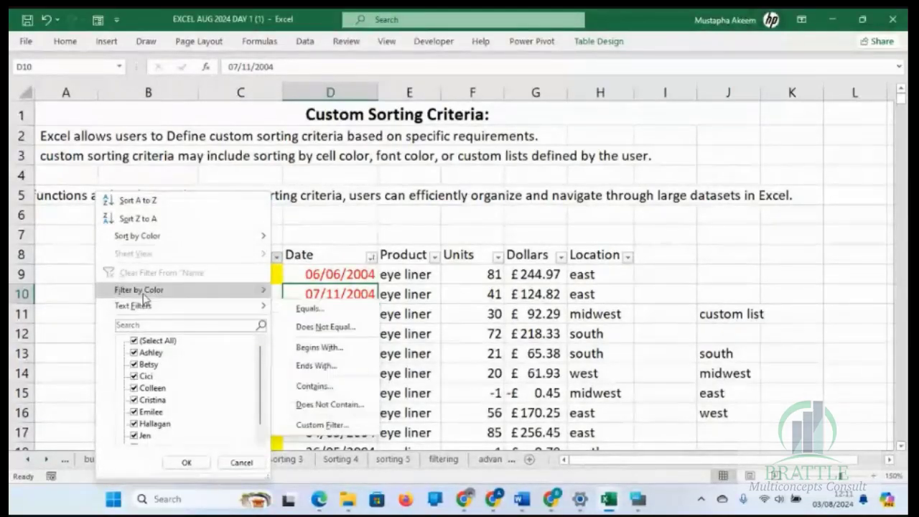
left_click(151, 201)
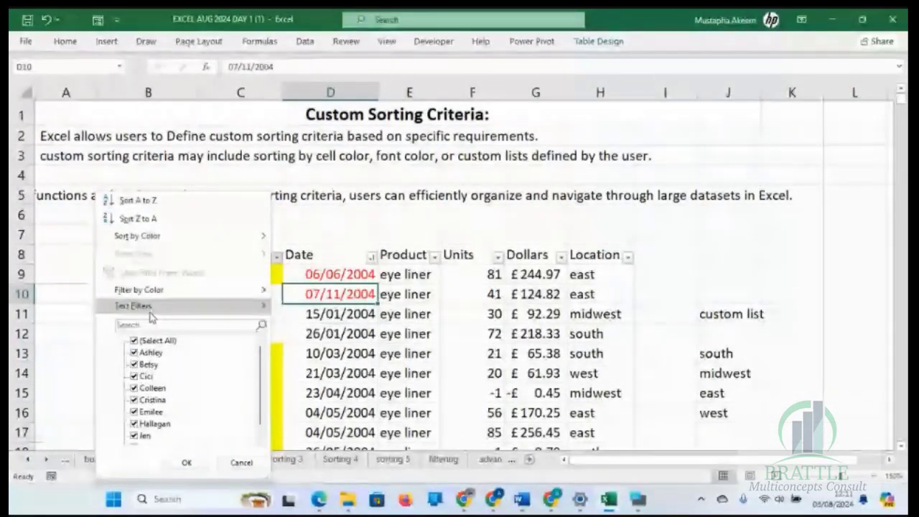
left_click(464, 334)
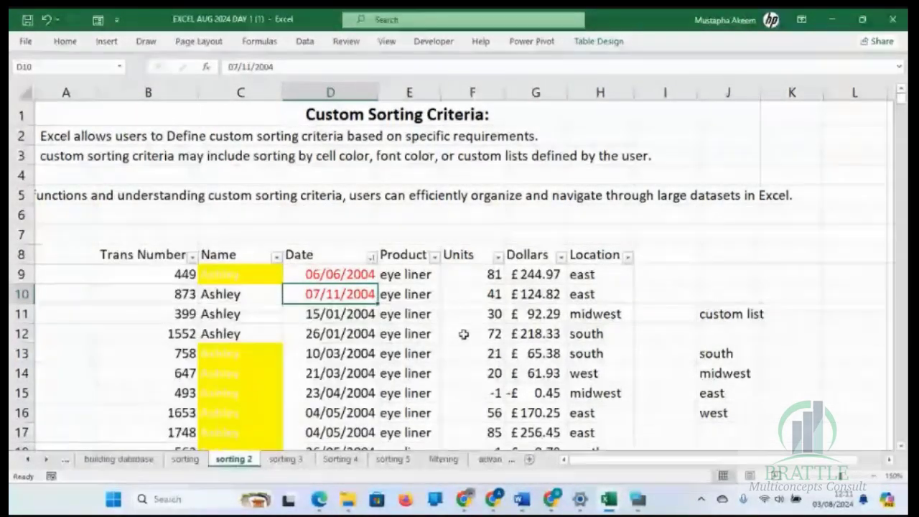
Step: On the filtering sheet, filter the sales dataset by the selected cell's value, Smartphone, in the Product column
left_click(439, 460)
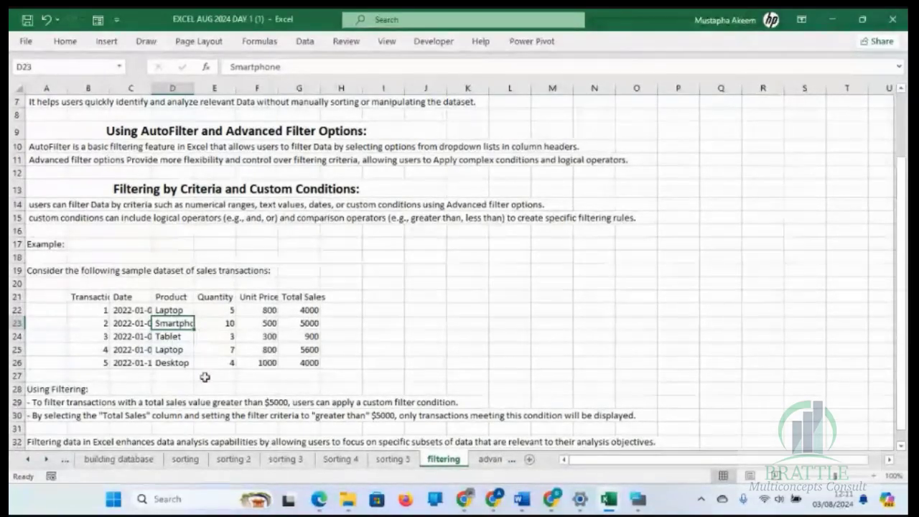
right_click(173, 325)
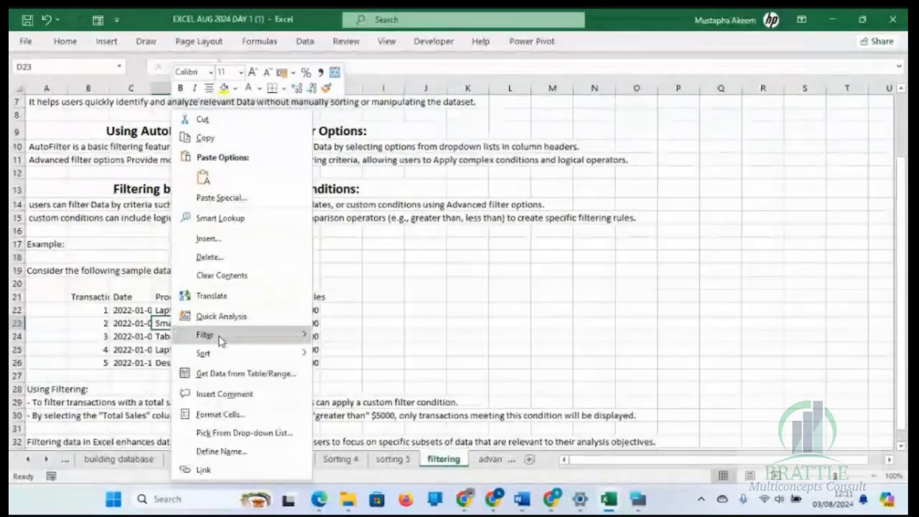
mouse_move(220, 340)
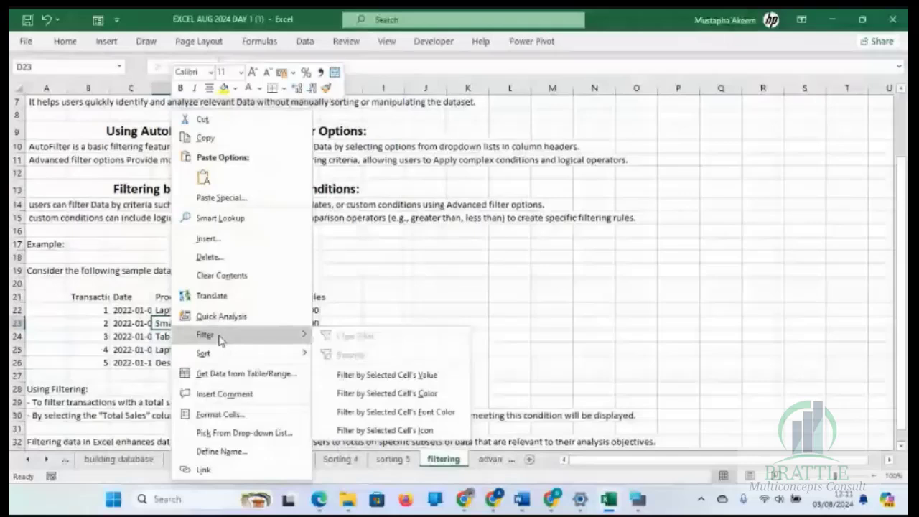
left_click(390, 378)
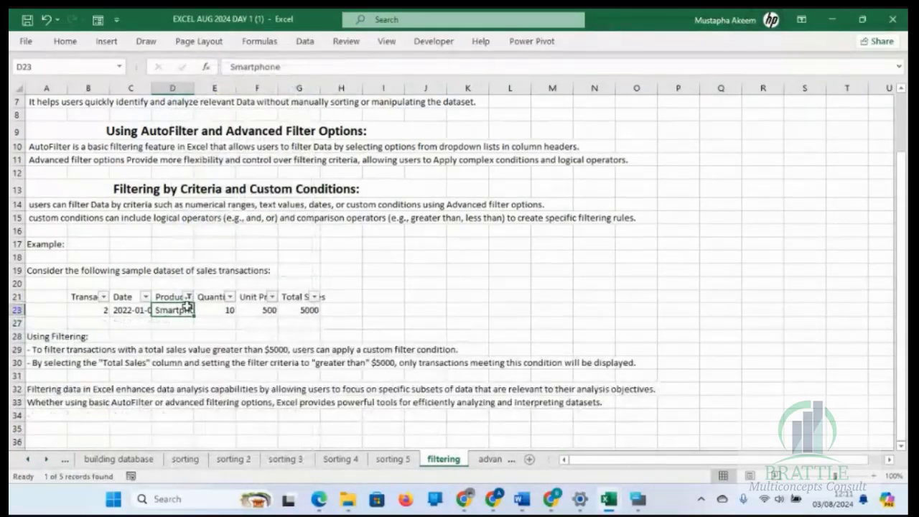
Step: Change the Product column's filter to exclude Smartphone and show Desktop, Laptop and Tablet
mouse_move(190, 300)
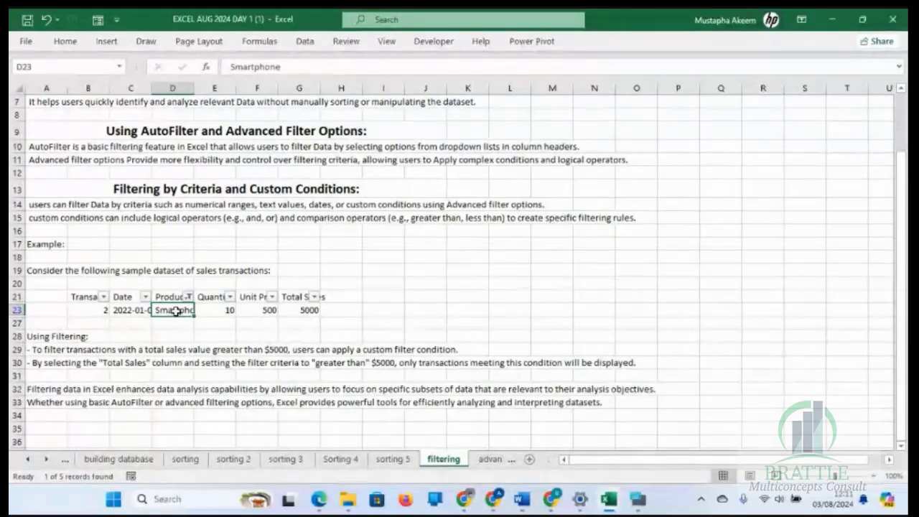
left_click(189, 297)
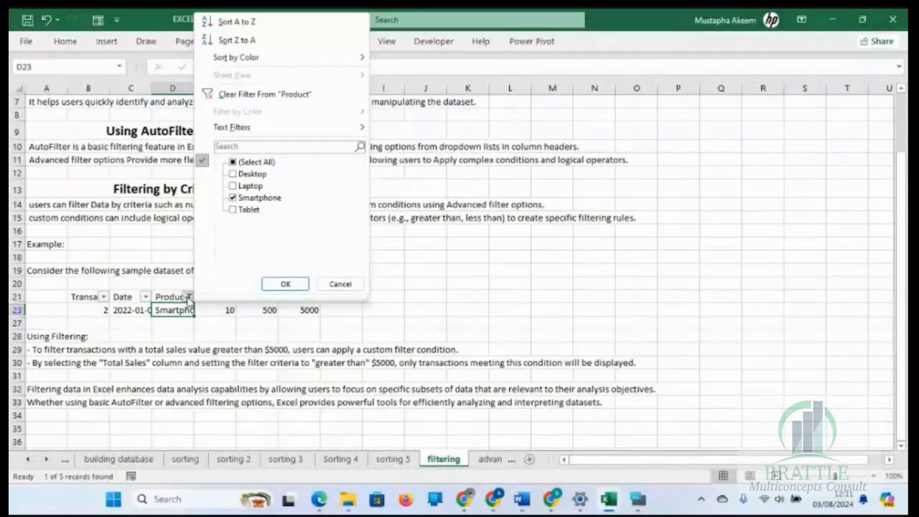
left_click(232, 198)
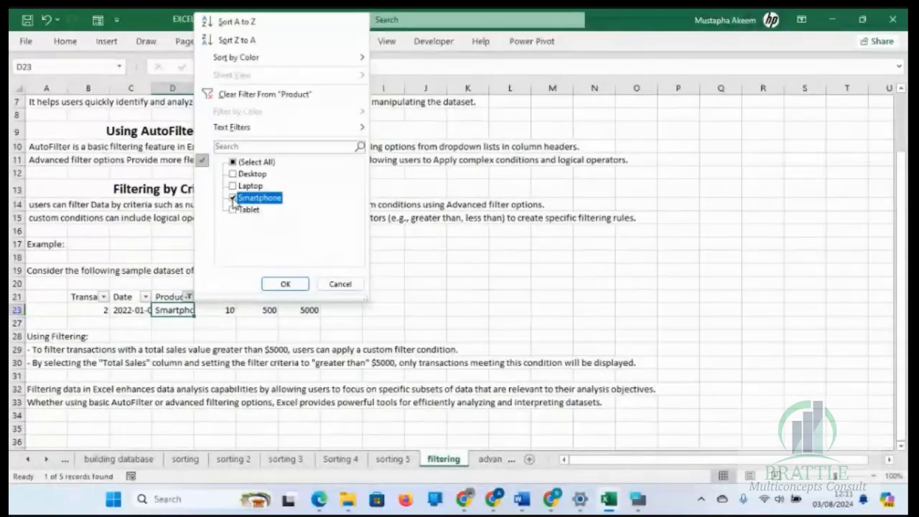
left_click(233, 174)
left_click(232, 185)
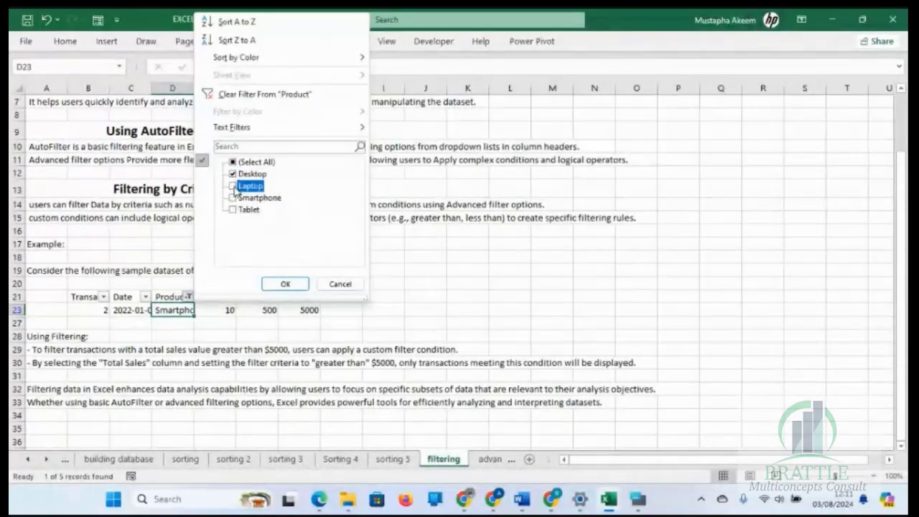
left_click(232, 209)
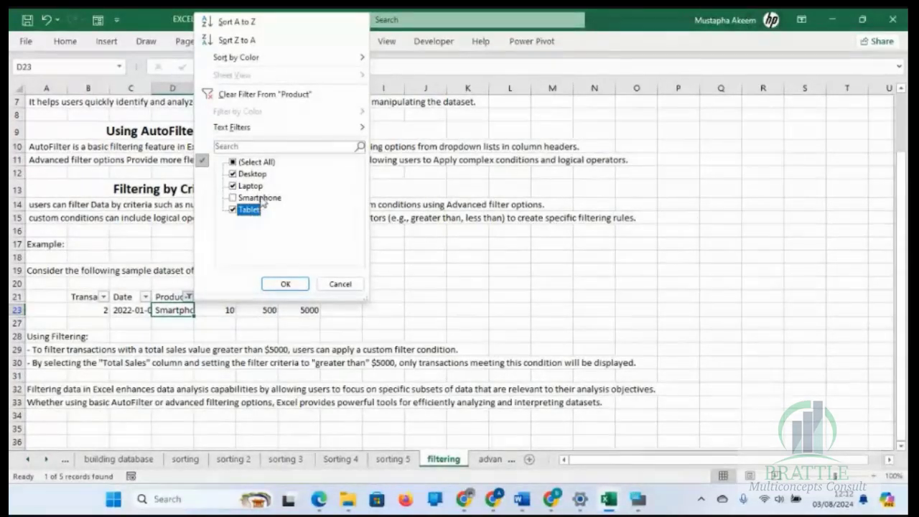
left_click(283, 284)
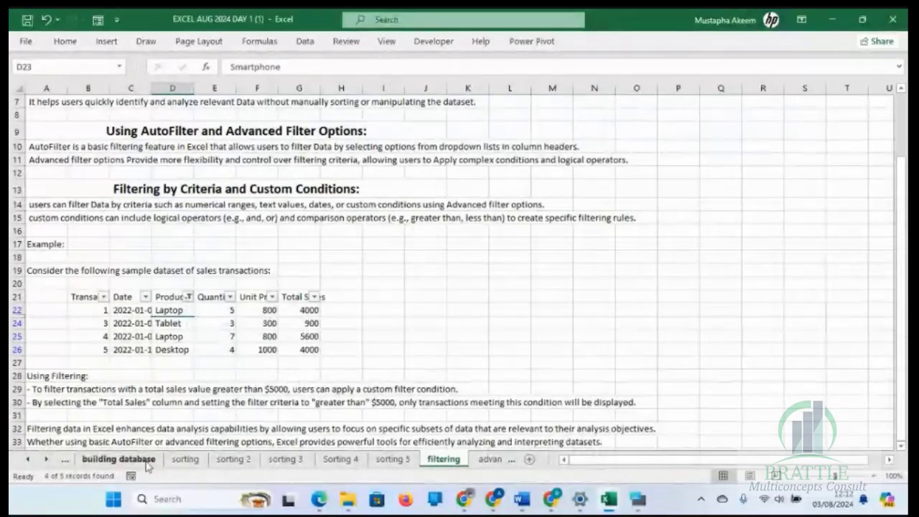
Step: On the building database sheet, select date cell B28 in the Name column and switch the table's filter off and on again
left_click(118, 459)
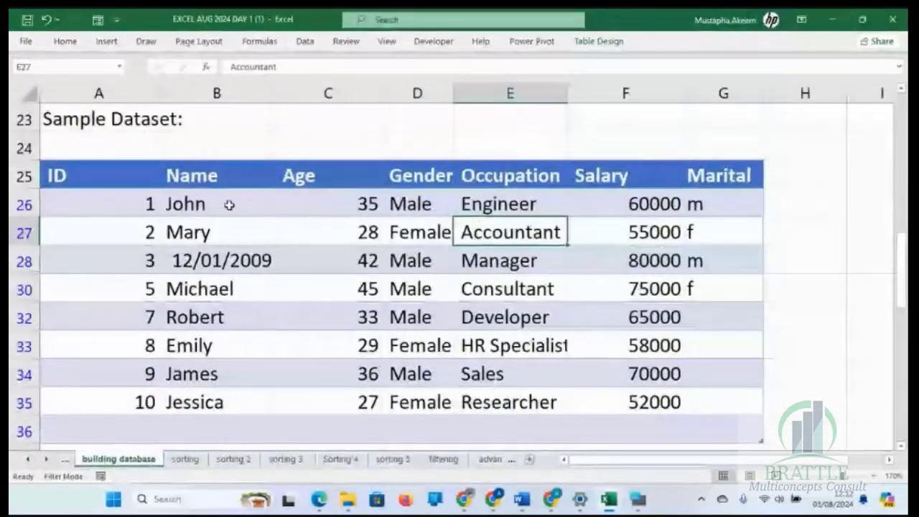
left_click(254, 175)
left_click(220, 261)
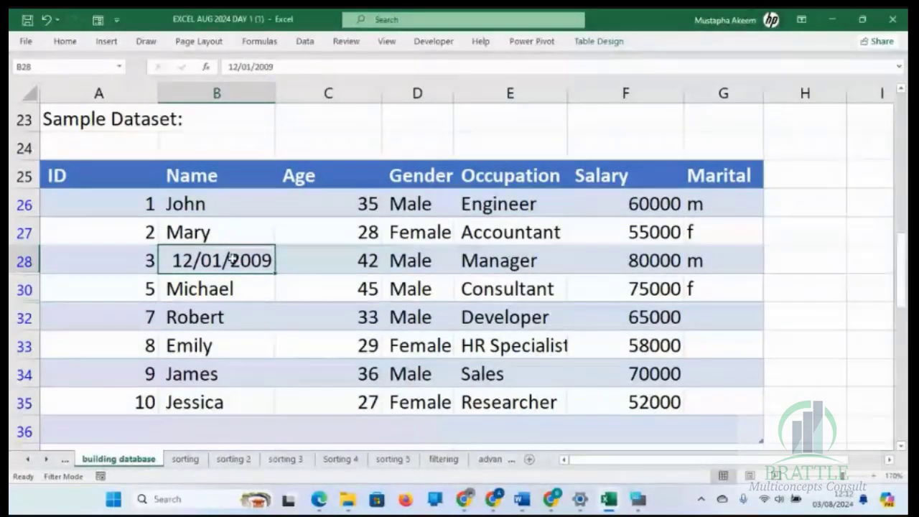
left_click(306, 42)
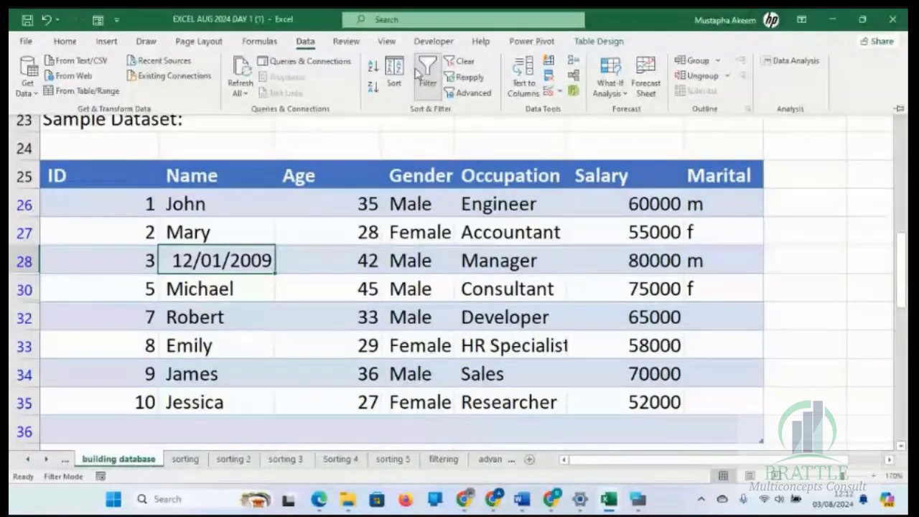
left_click(423, 73)
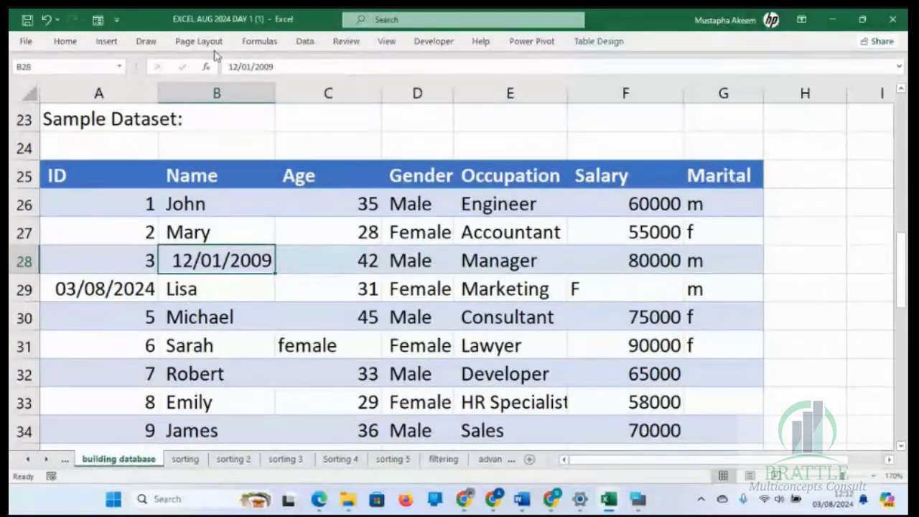
left_click(306, 42)
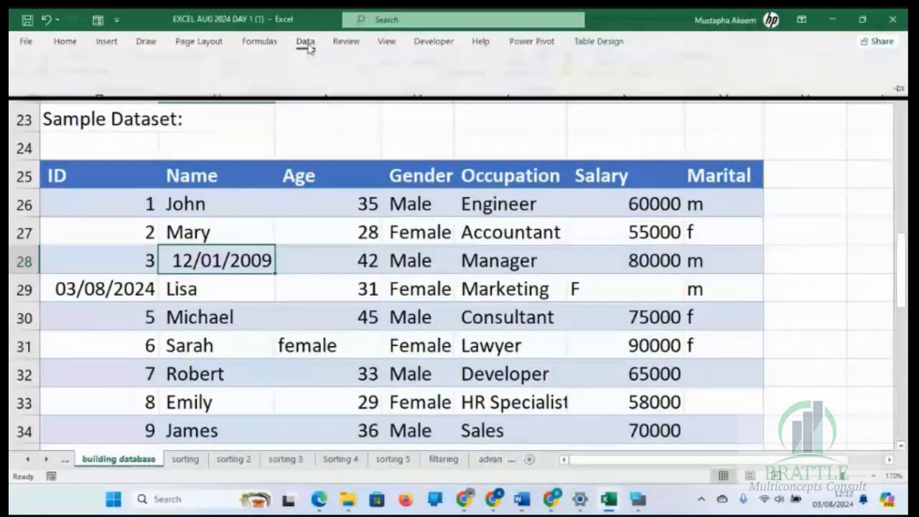
left_click(427, 68)
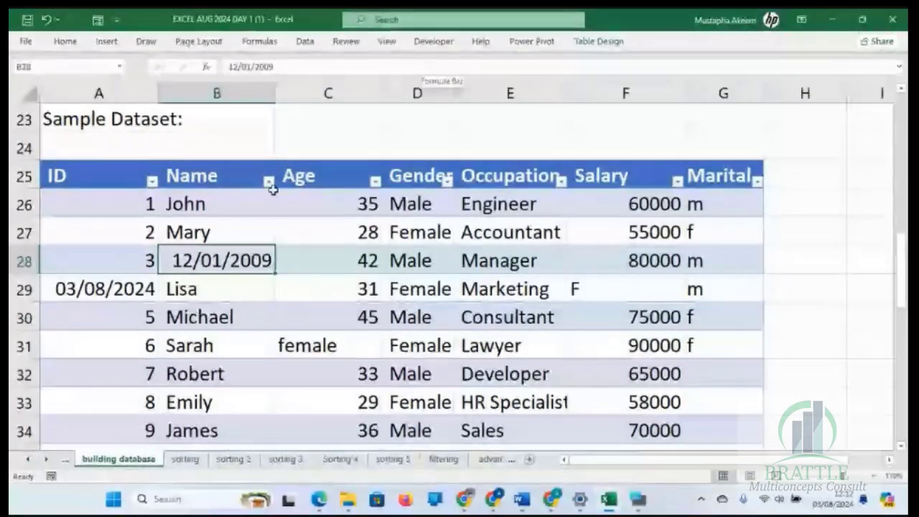
Step: Look over the Filter commands available for the date cell B28 without applying any
right_click(244, 266)
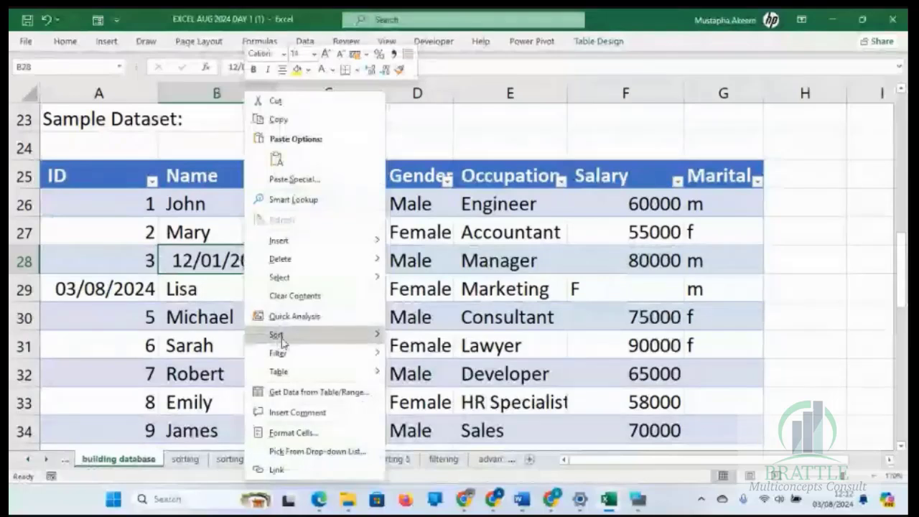
mouse_move(284, 361)
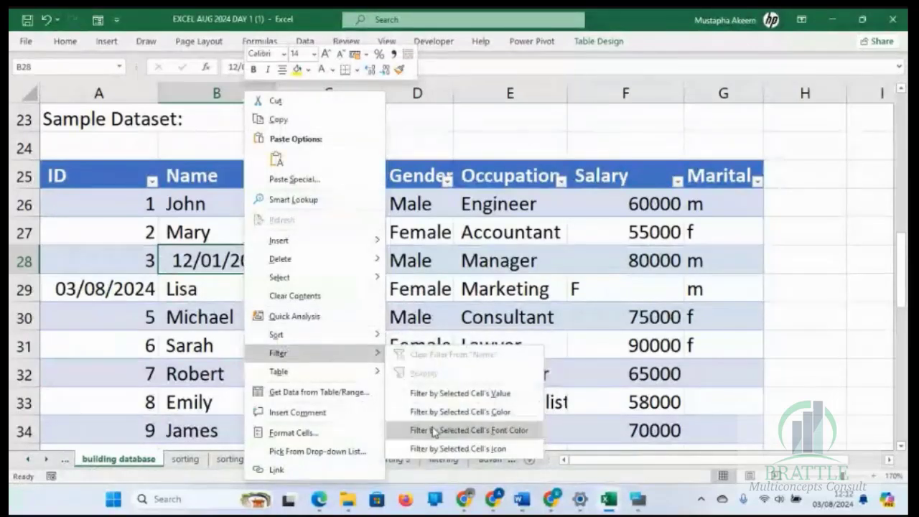
key("Escape")
key("Escape")
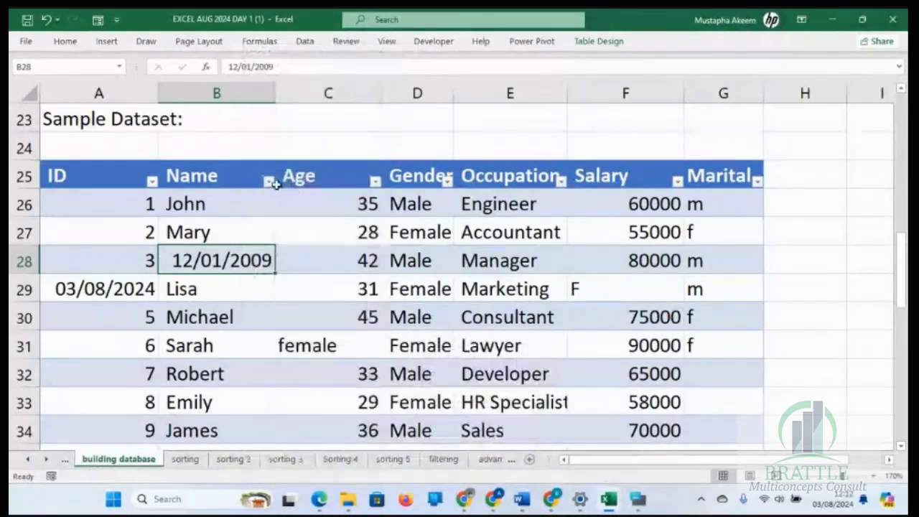
Step: Filter the Name column to exclude the 2009 date entry, and clear that column's filter again
left_click(268, 181)
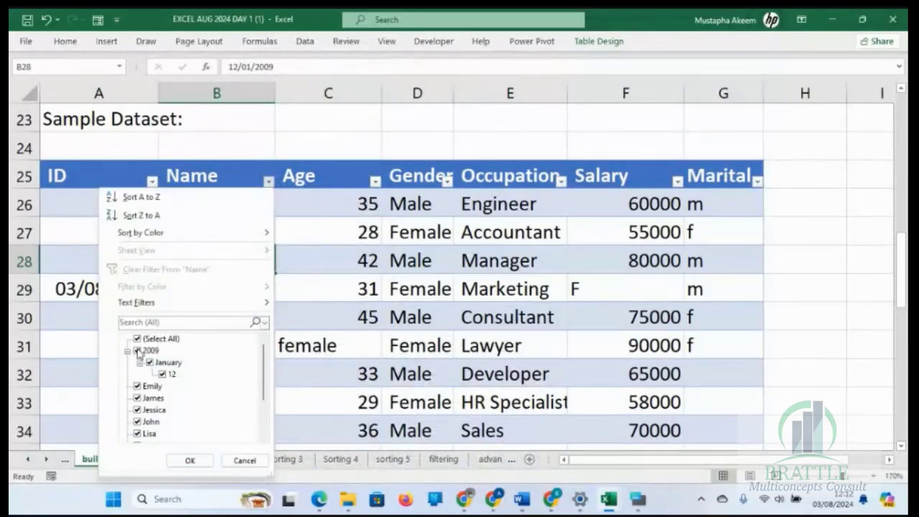
left_click(137, 350)
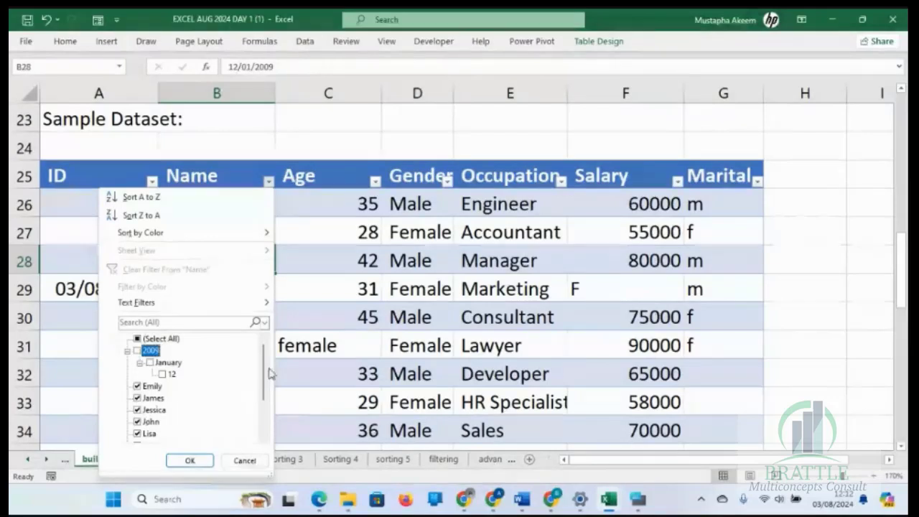
left_click_drag(271, 373, 263, 353)
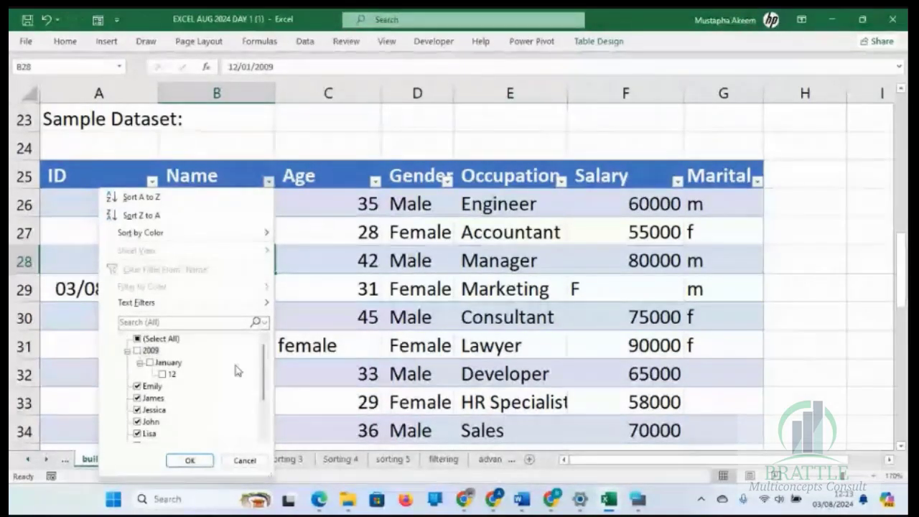
left_click(191, 460)
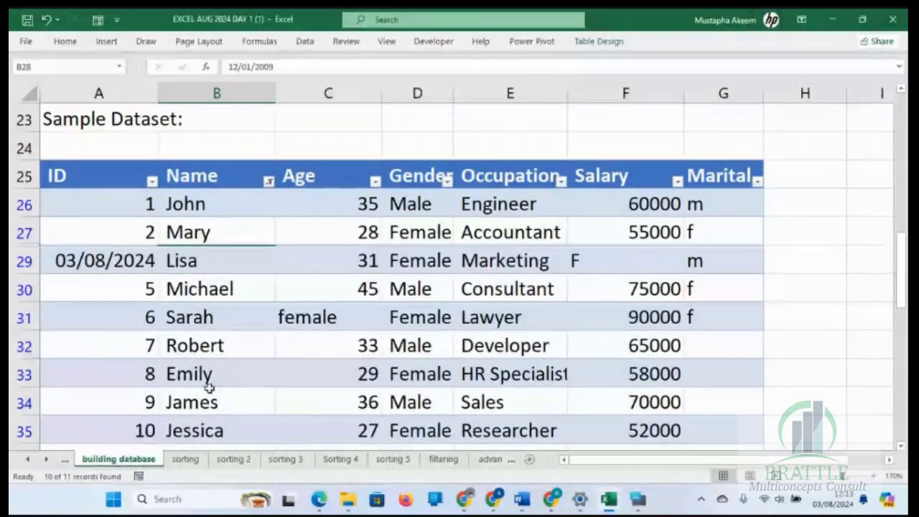
left_click(269, 181)
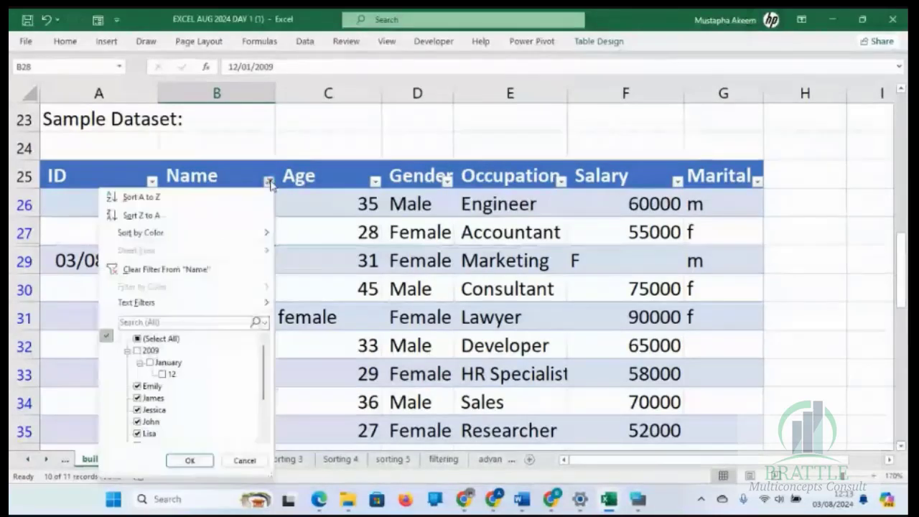
left_click(176, 269)
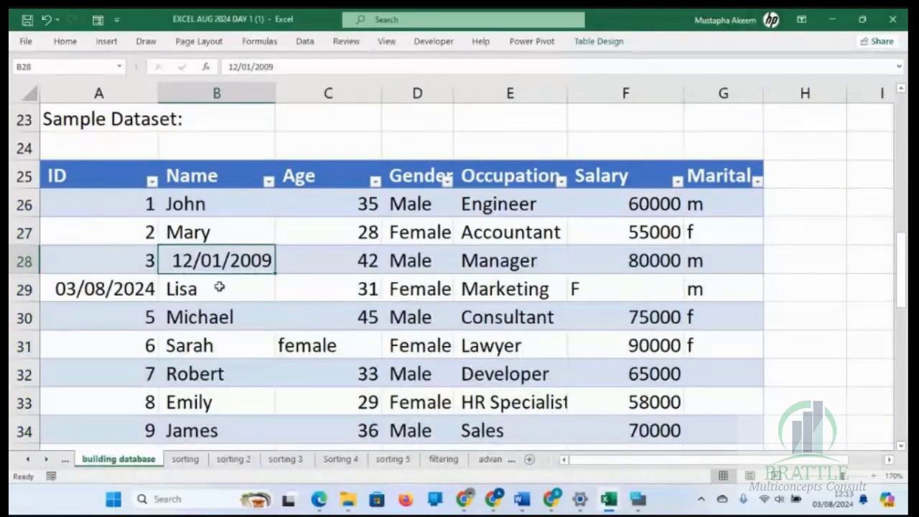
Step: Select the Age cell C30 and look over the different places that offer the sort and filter commands
left_click(332, 305)
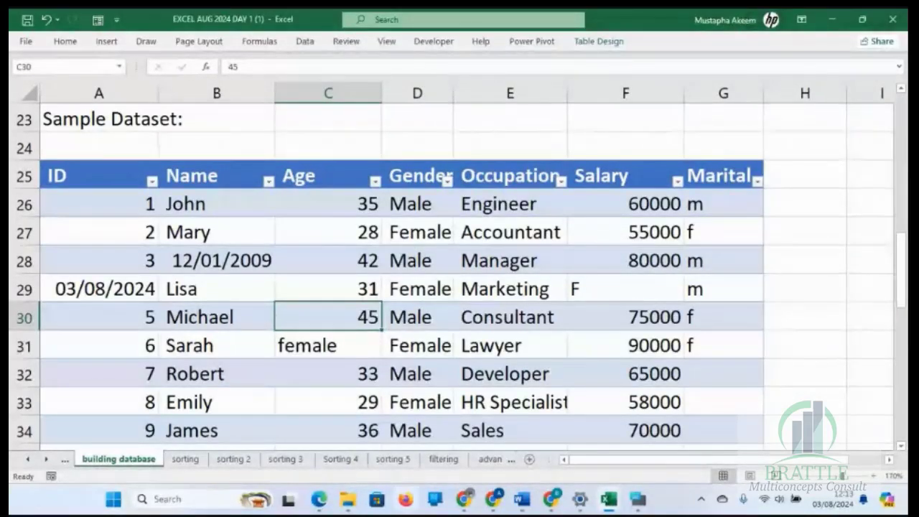
right_click(298, 326)
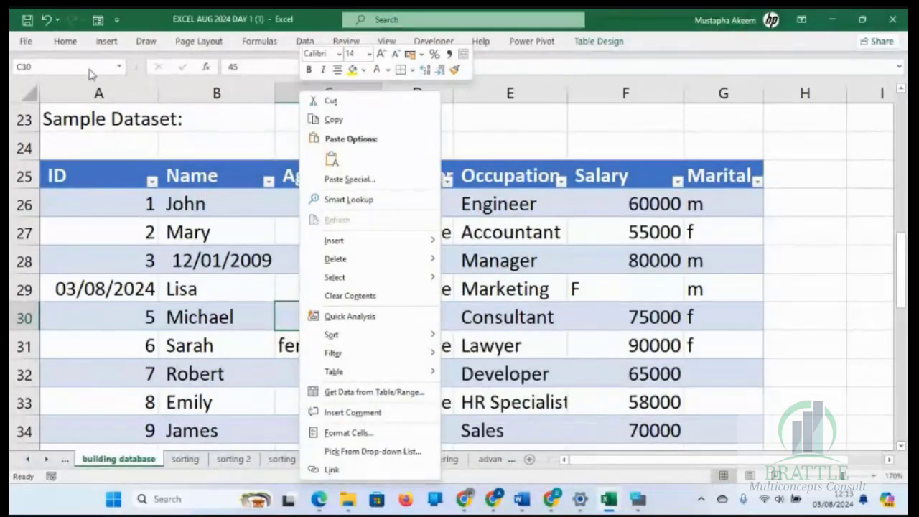
left_click(66, 41)
left_click(66, 42)
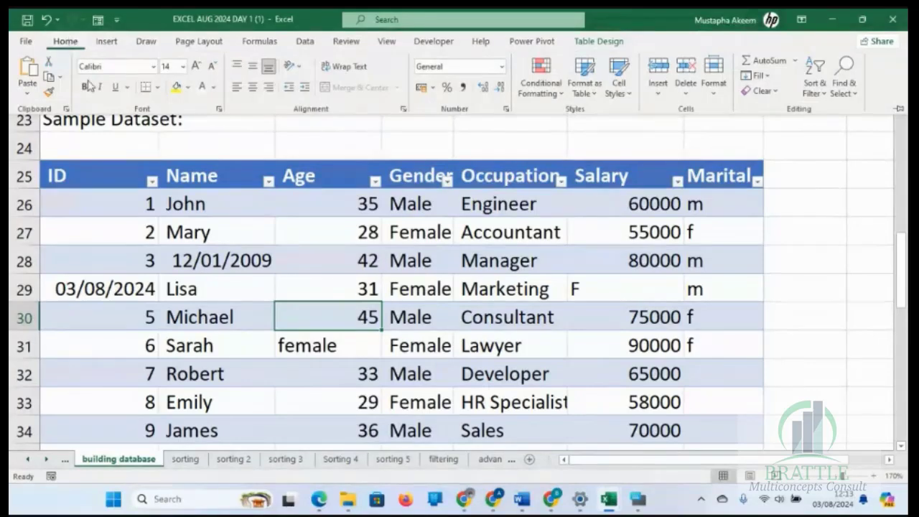
left_click(819, 102)
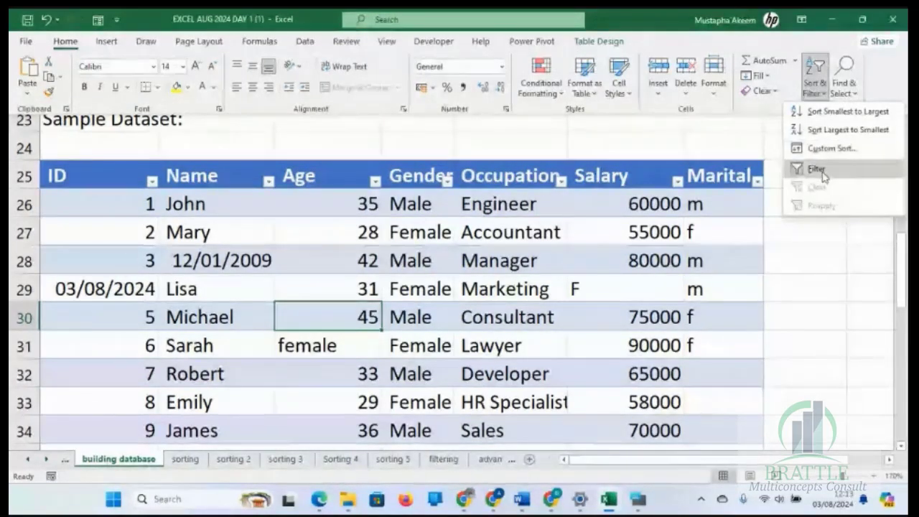
left_click(309, 42)
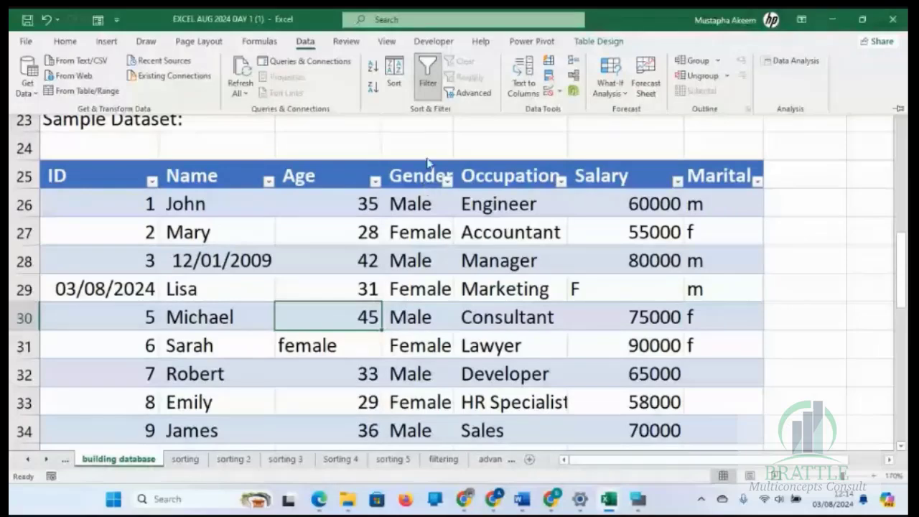
Step: On the filtering sheet, clear the filter from the Product column of the sales dataset
left_click(444, 460)
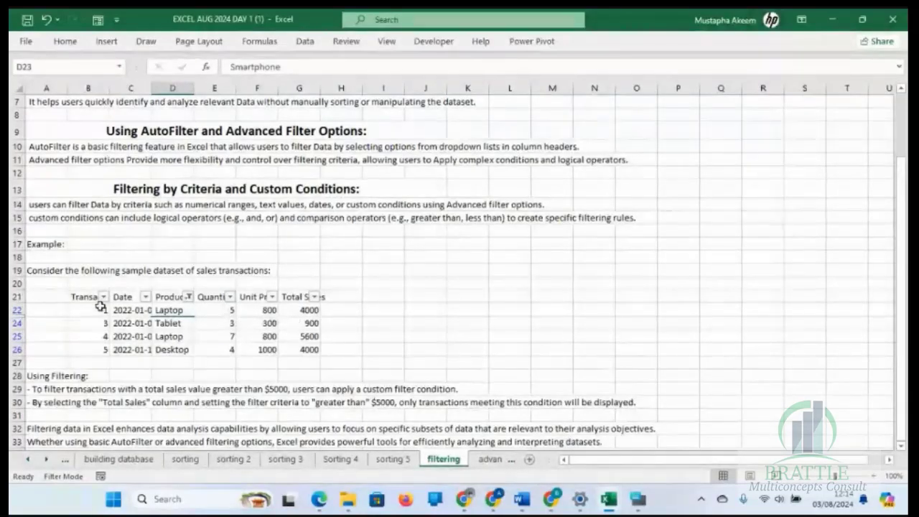
left_click(189, 298)
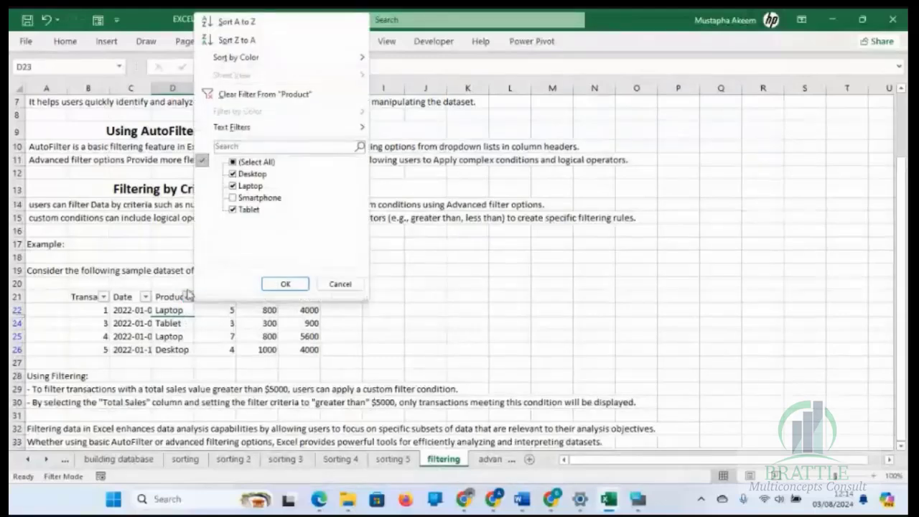
left_click(241, 94)
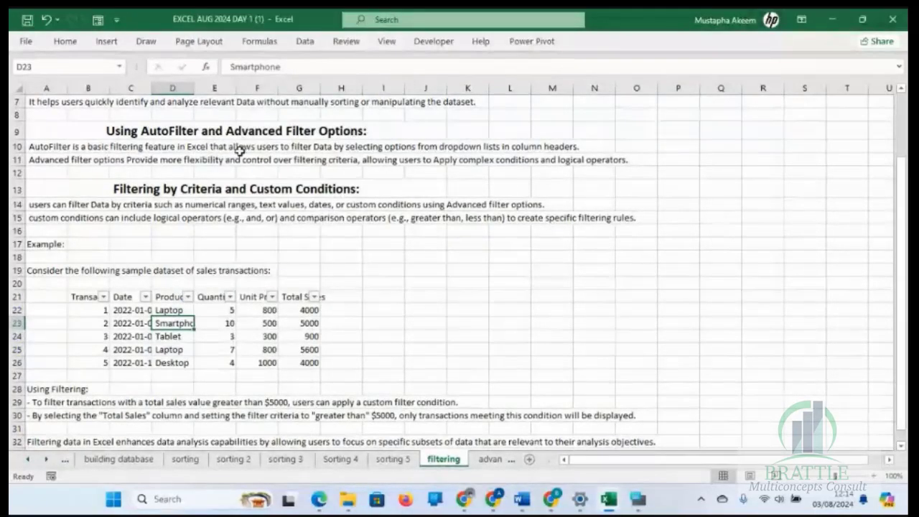
Step: Filter the sales dataset by the value of the Laptop cell D22 in the Product column
left_click(300, 282)
left_click(176, 311)
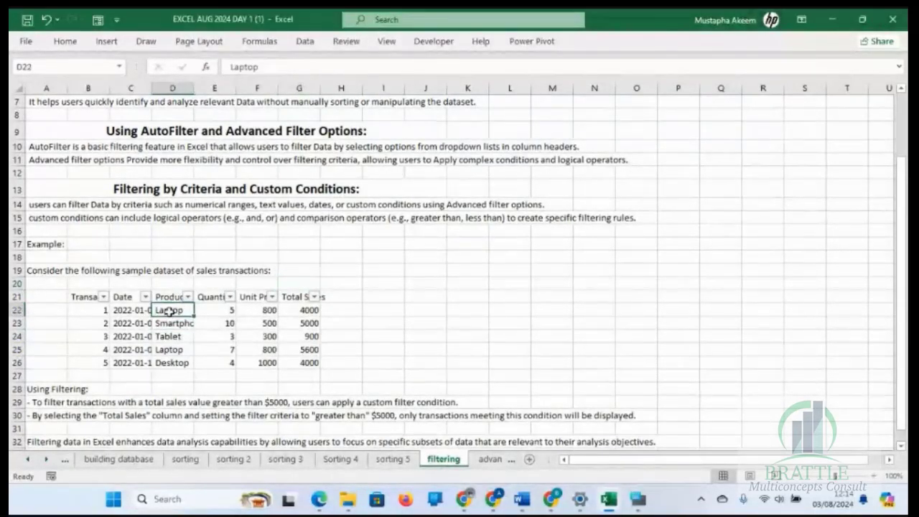
right_click(171, 316)
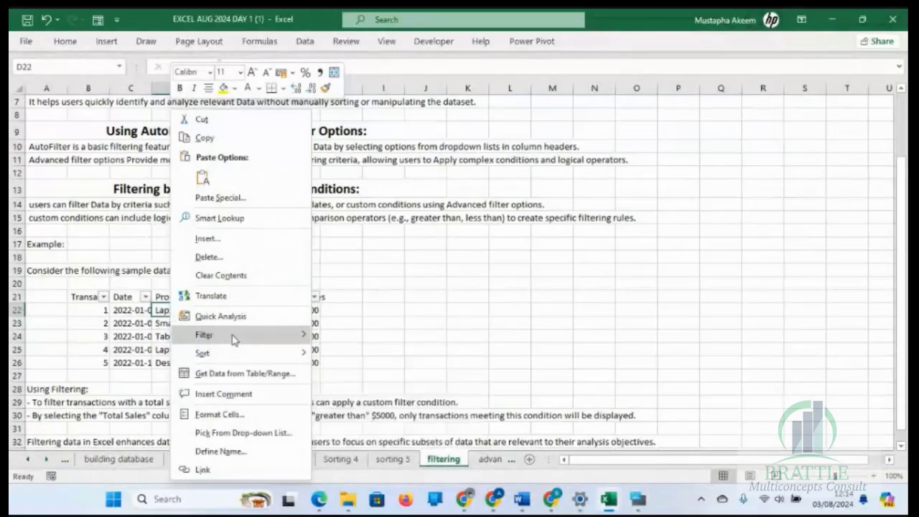
mouse_move(232, 336)
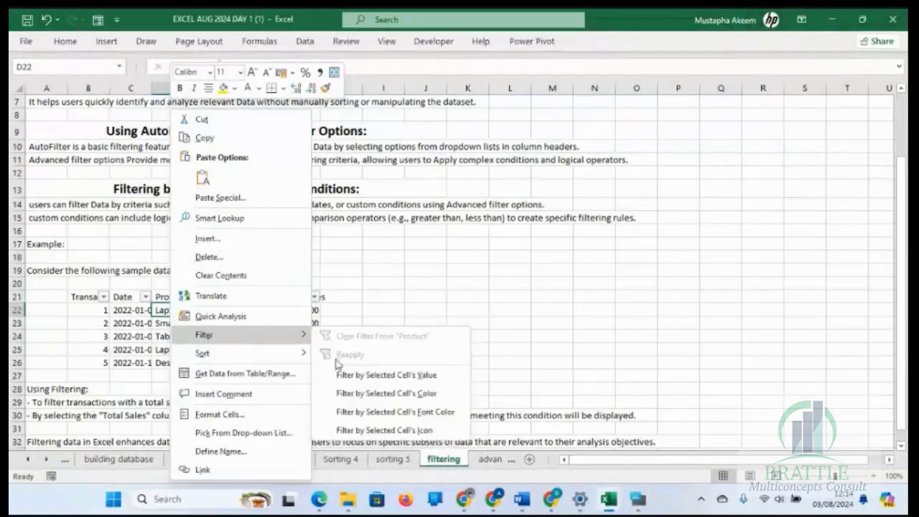
left_click(386, 375)
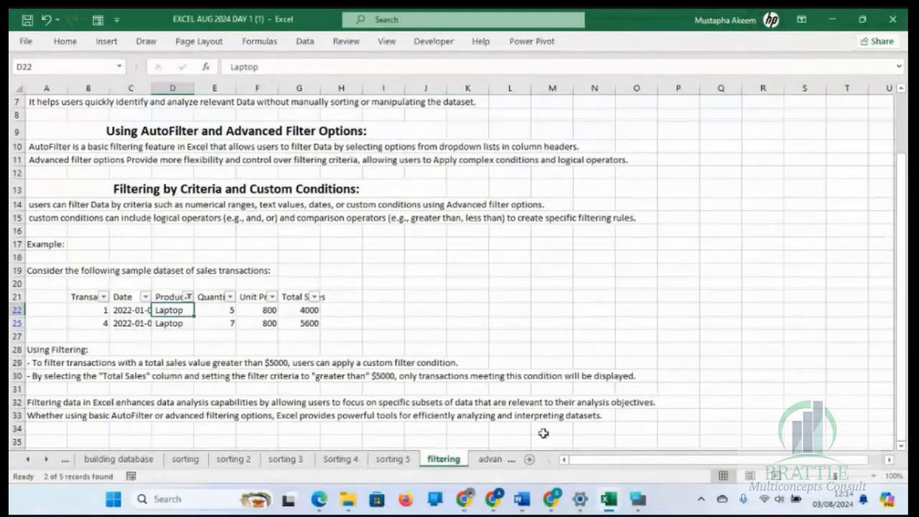
Step: View the property listing on the advanced filtering sheet and return to the filtering sheet
left_click(489, 459)
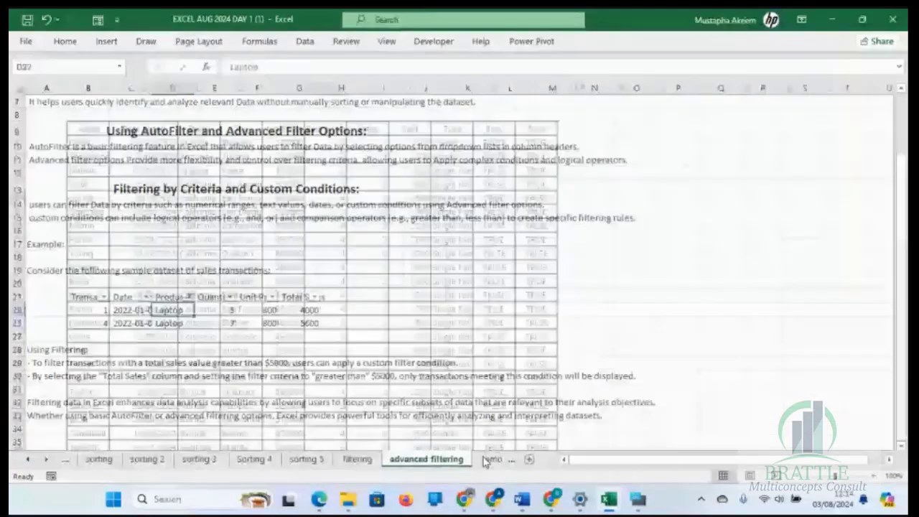
left_click(344, 464)
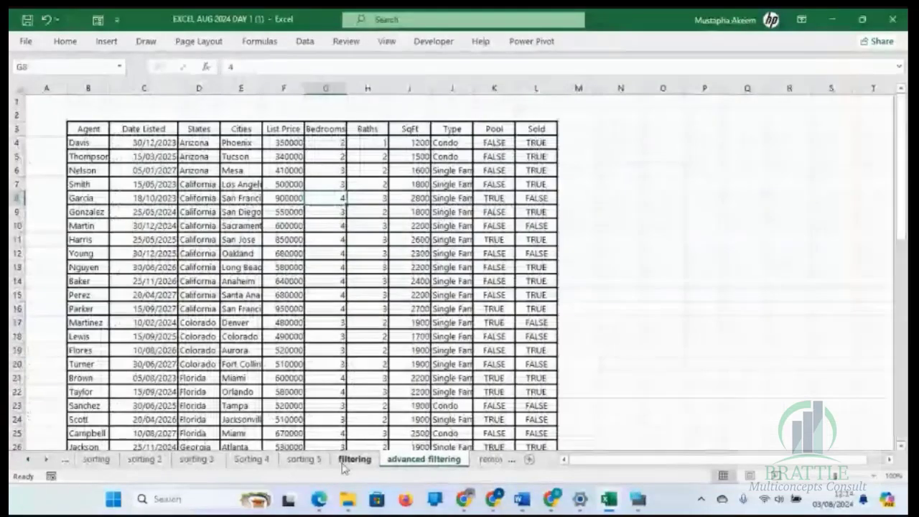
Step: Compare the filtering sheet with the advanced filtering sheet, finishing on the advanced filtering sheet's property listing
left_click(345, 462)
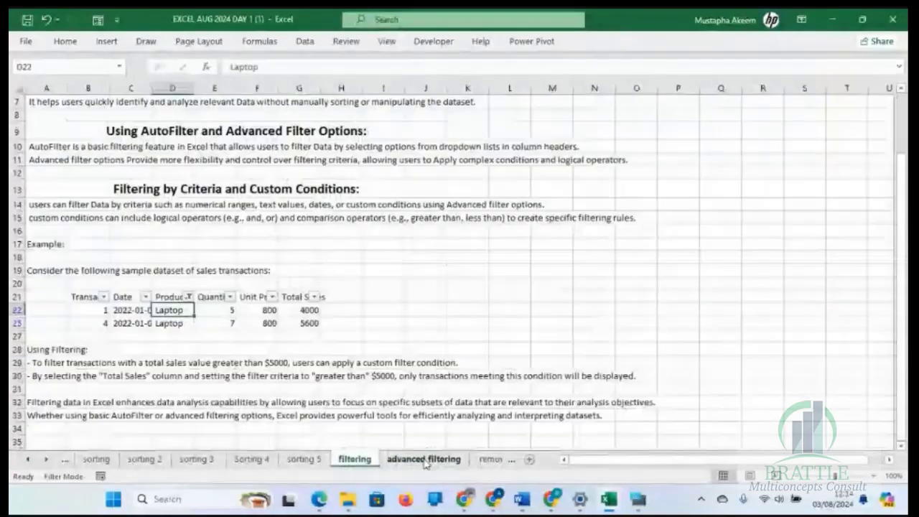
left_click(425, 461)
left_click(352, 461)
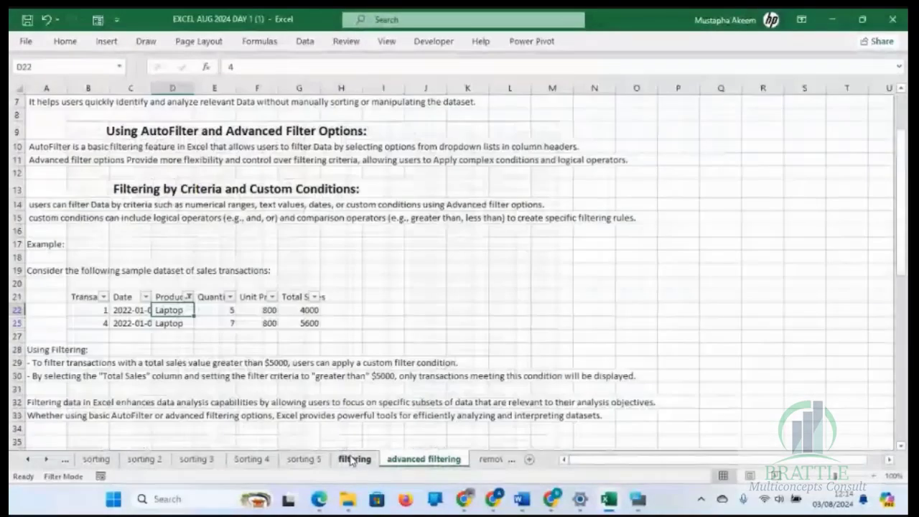
left_click(425, 462)
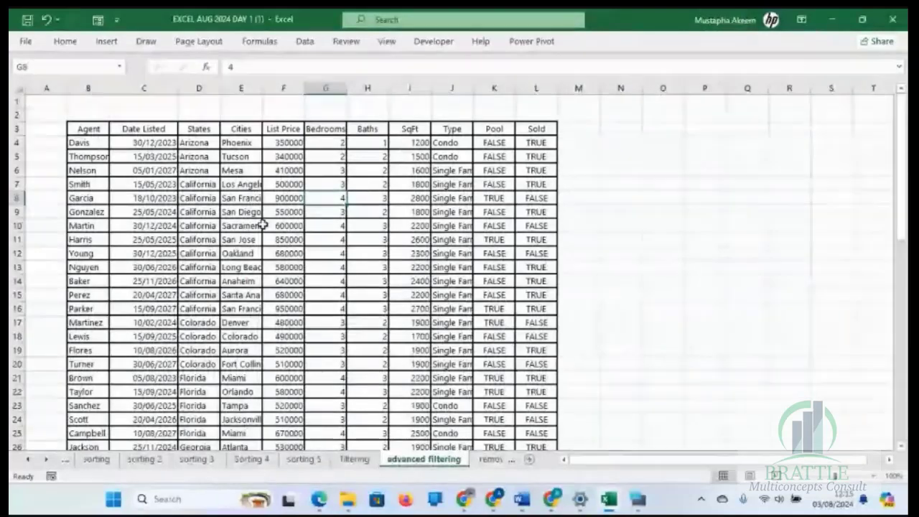
Step: Look over the property listing and the Sort & Filter commands, including Advanced, on the advanced filtering sheet
left_click(296, 251)
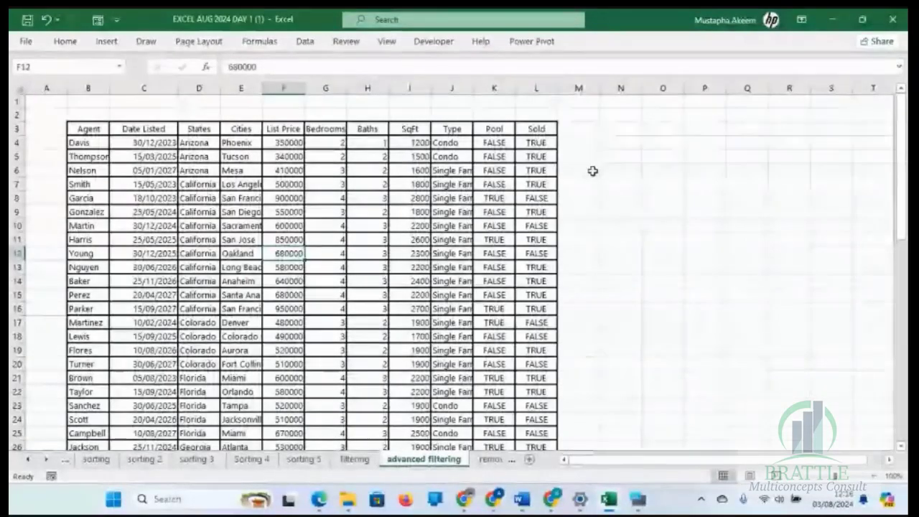
left_click(655, 148)
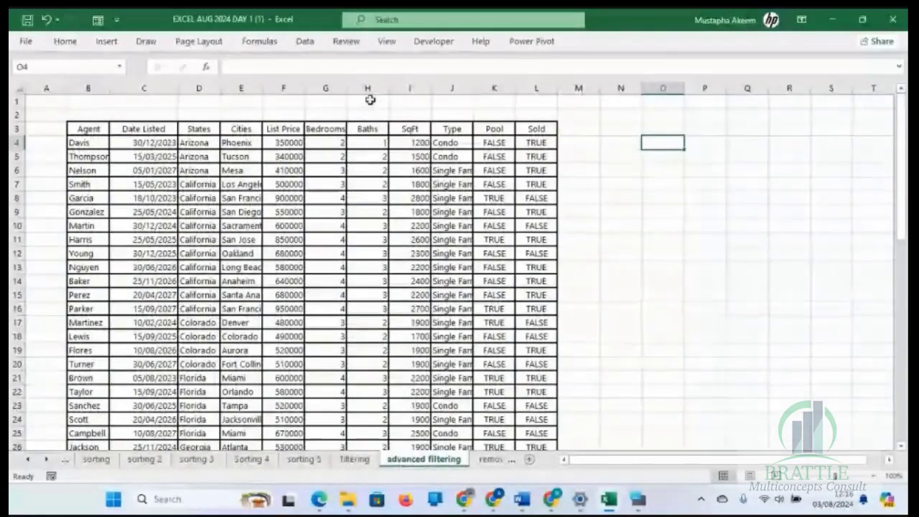
left_click(304, 43)
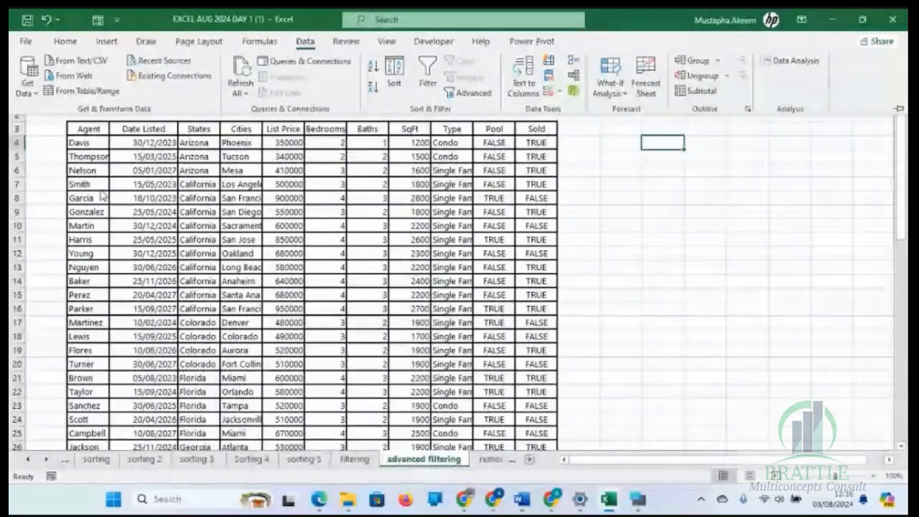
left_click(474, 93)
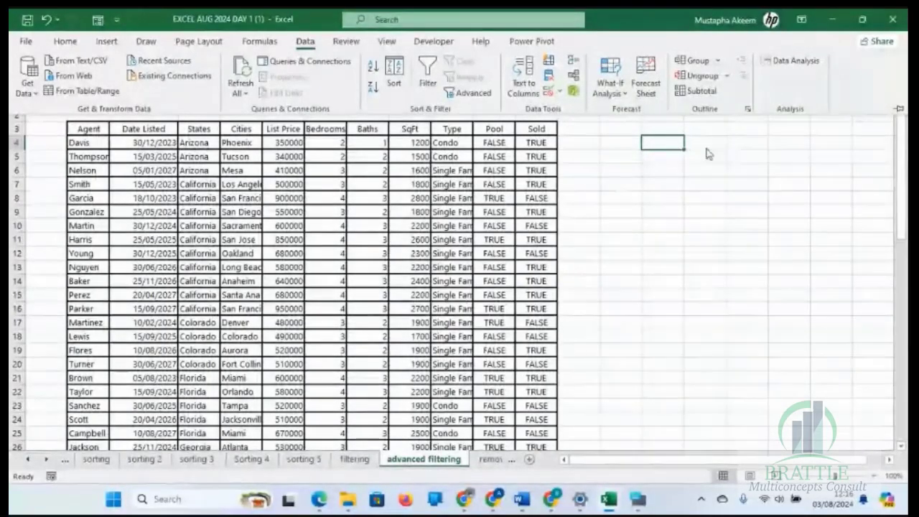
left_click(99, 157)
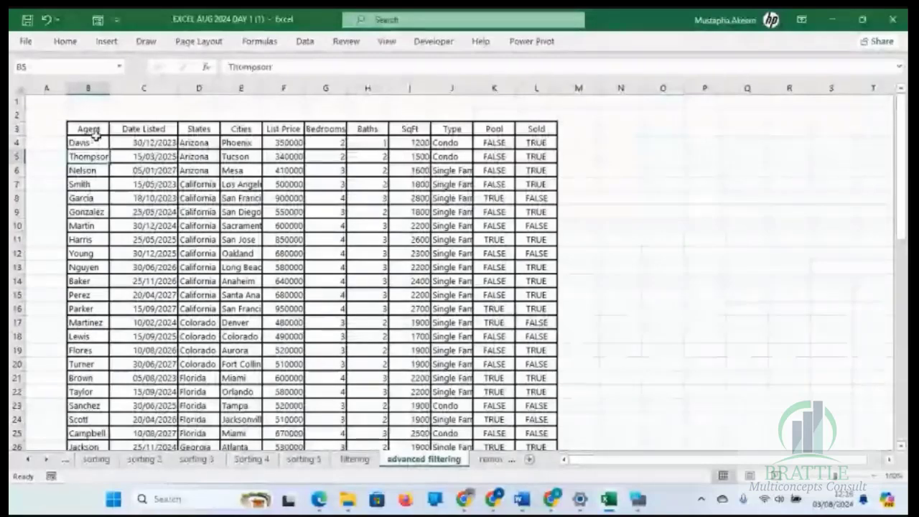
Step: Enlarge the sheet to 120% and filter the property listing by the value of Agent cell B4
left_click(873, 477)
left_click(872, 477)
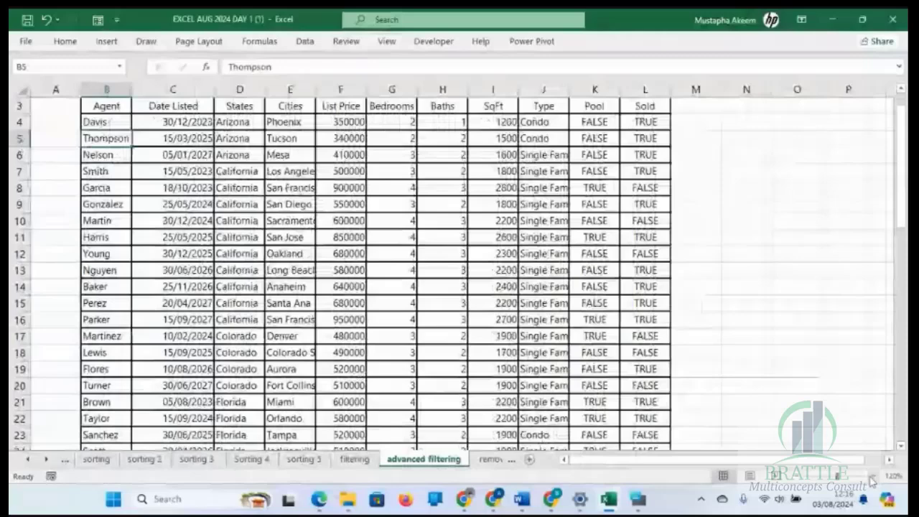
left_click_drag(902, 167, 866, 179)
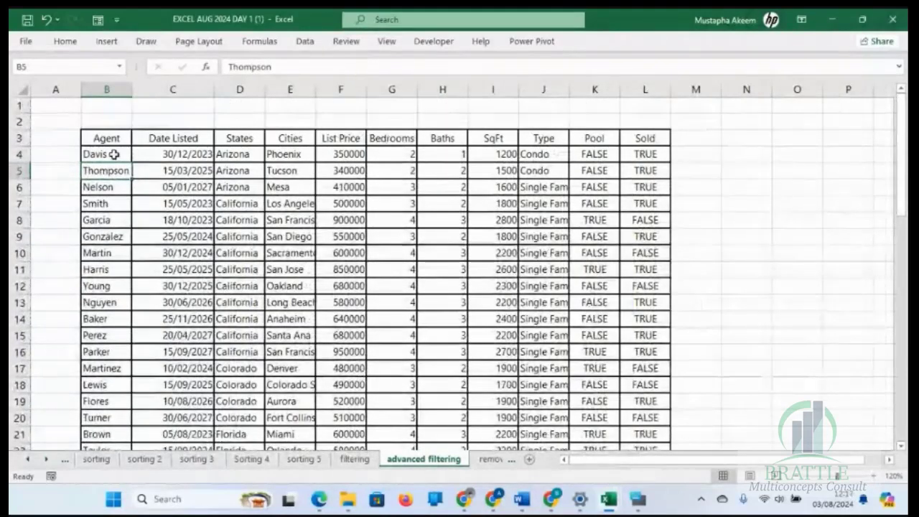
left_click(111, 151)
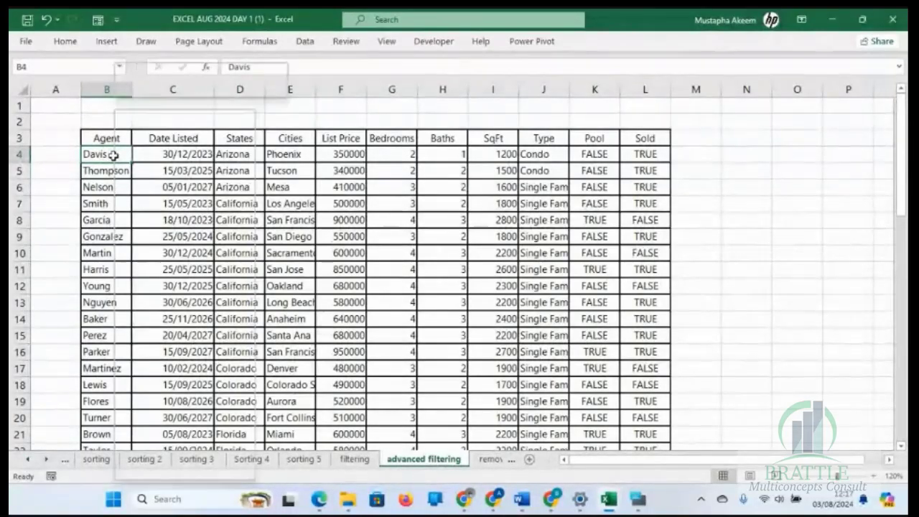
right_click(114, 157)
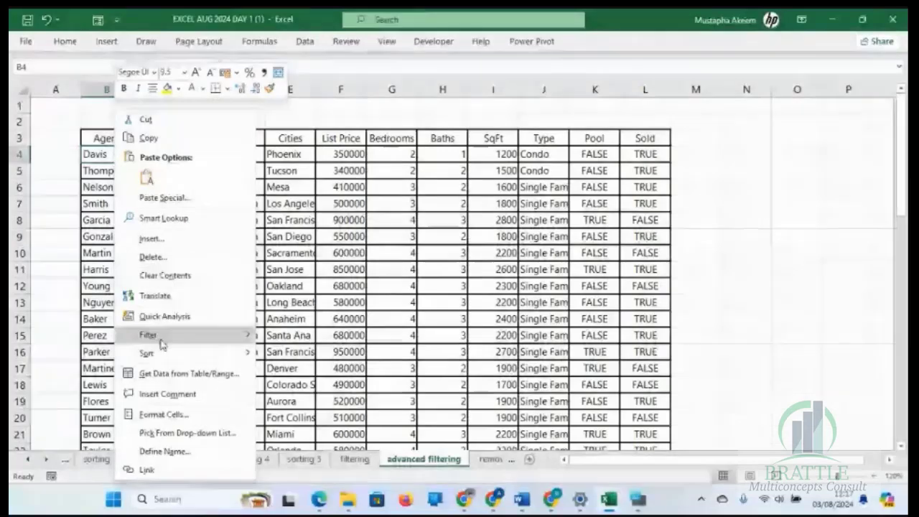
mouse_move(155, 335)
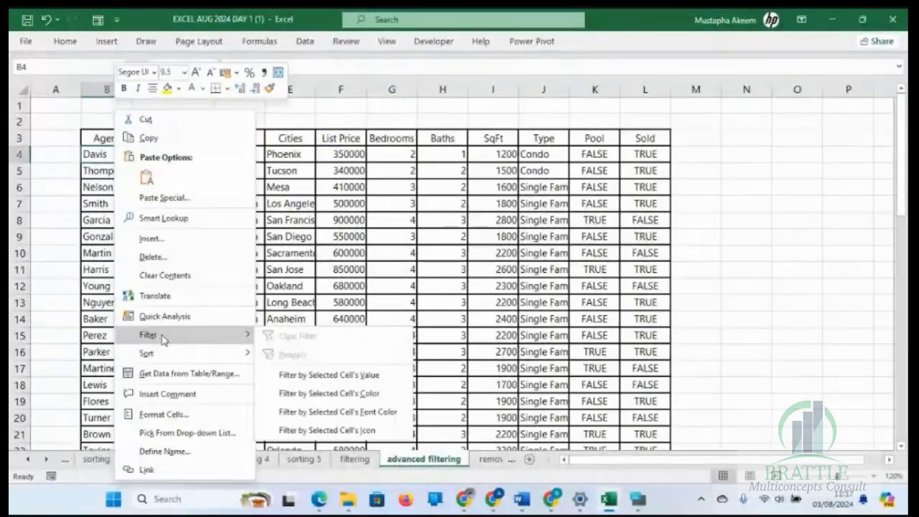
left_click(364, 379)
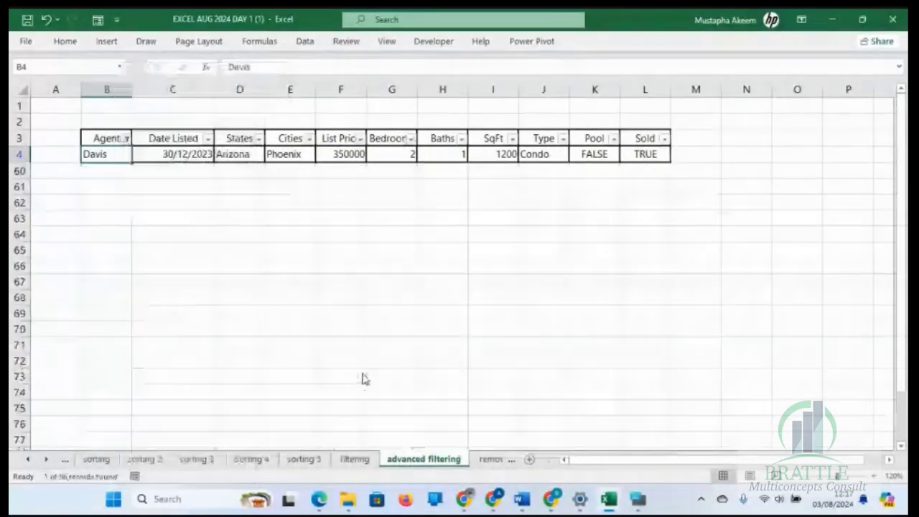
Step: Add the alphabetically first agent to the entries shown by the Agent column filter
left_click(127, 140)
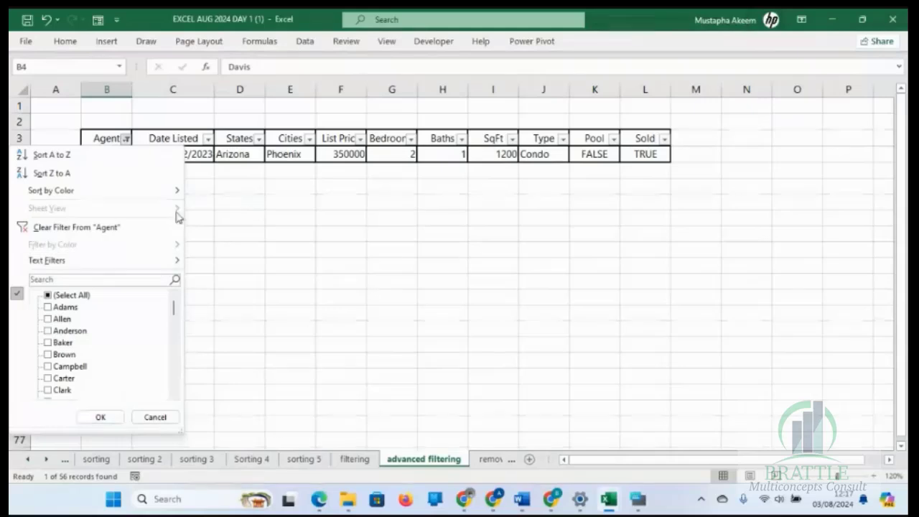
left_click(51, 307)
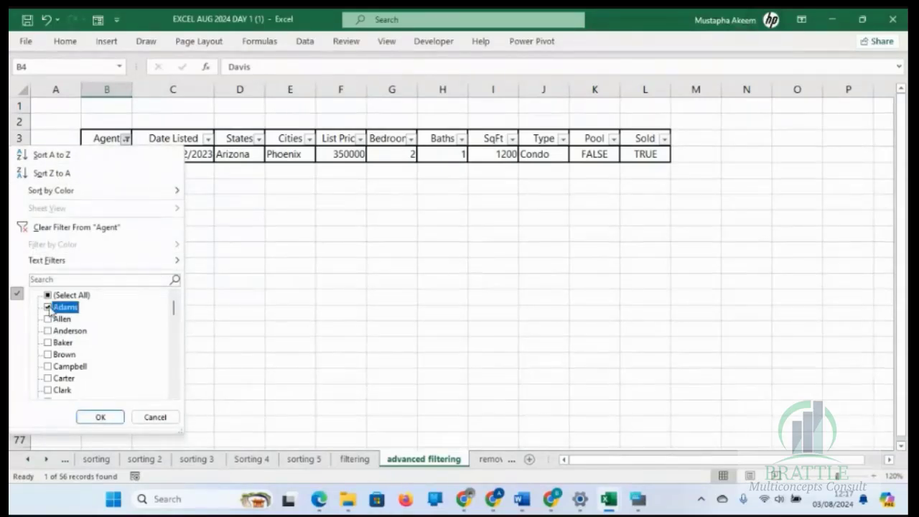
left_click(100, 417)
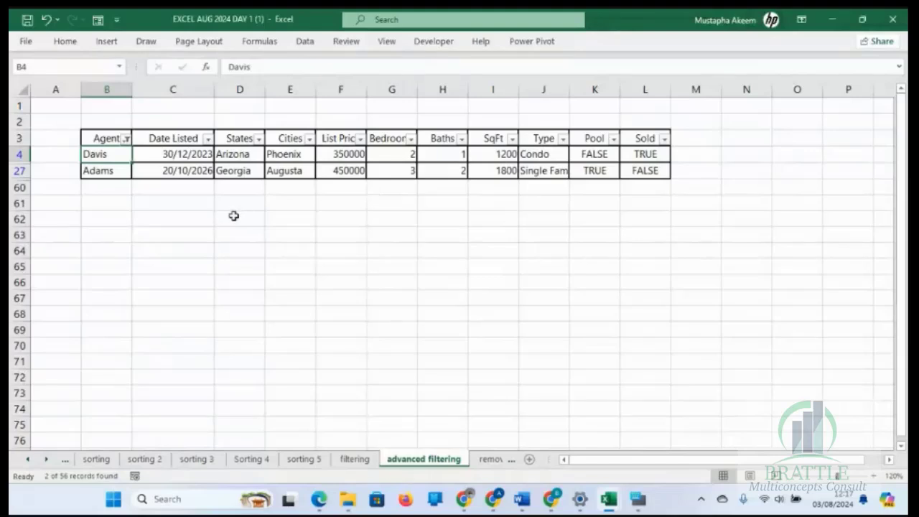
Step: Clear the filter from the Agent column and filter the States column to show only California
left_click(125, 137)
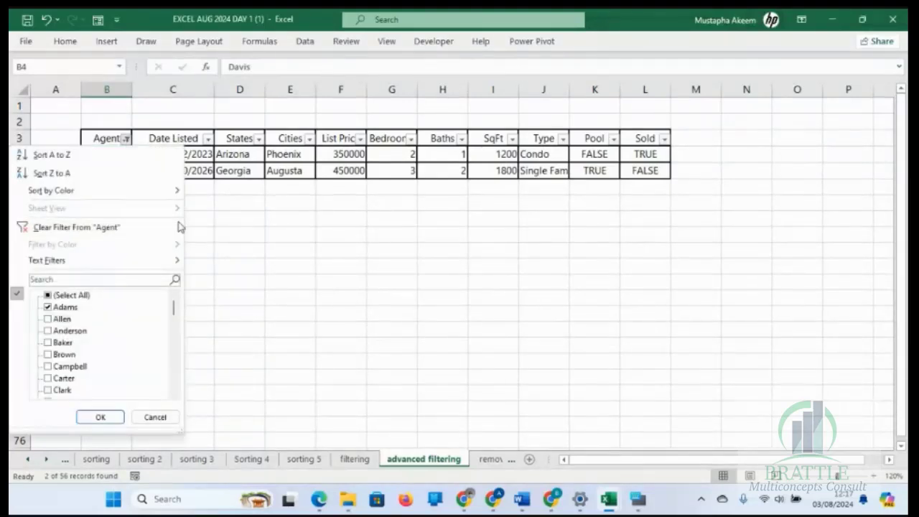
left_click(120, 228)
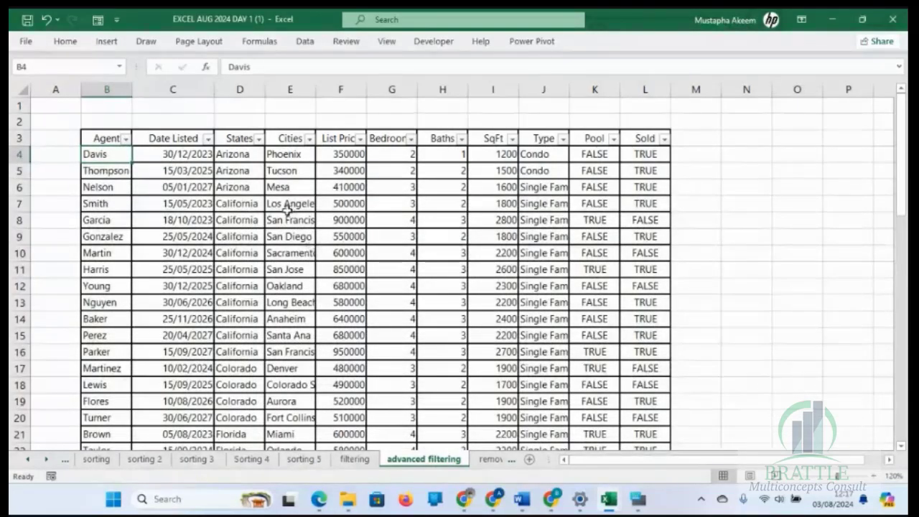
left_click(258, 138)
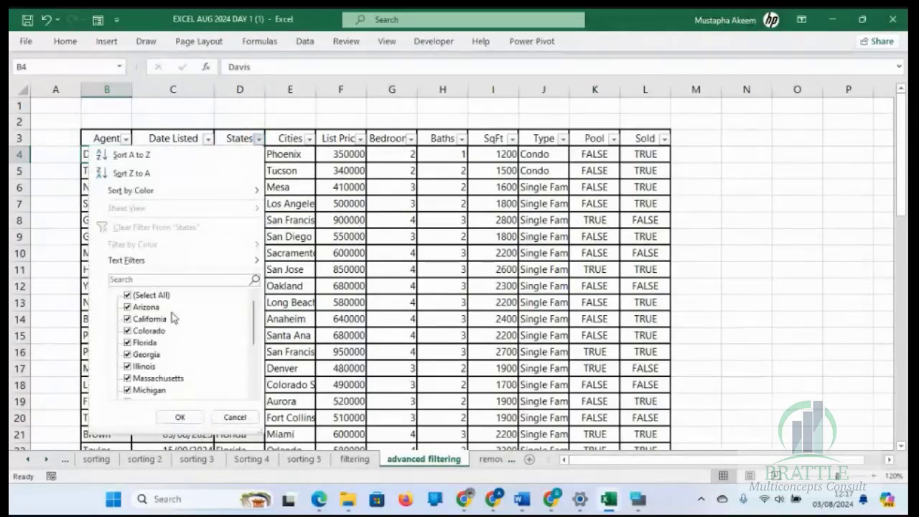
left_click(127, 295)
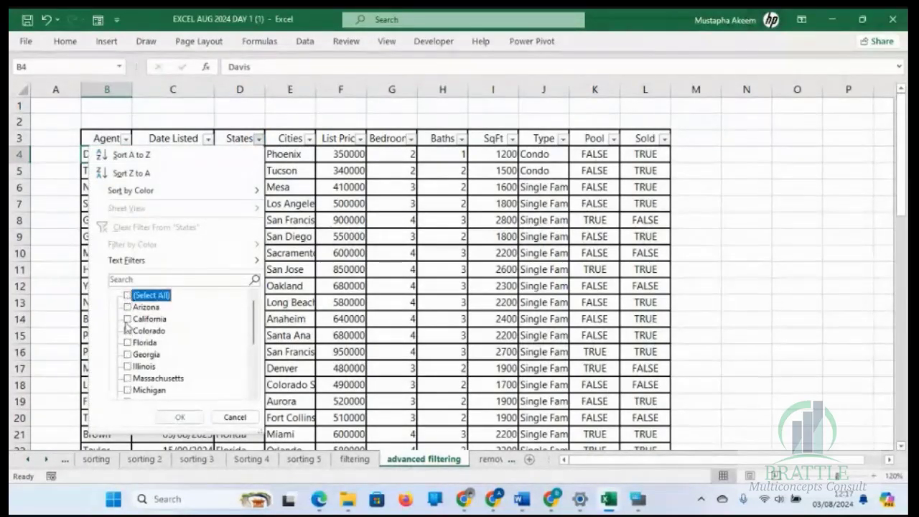
left_click(127, 319)
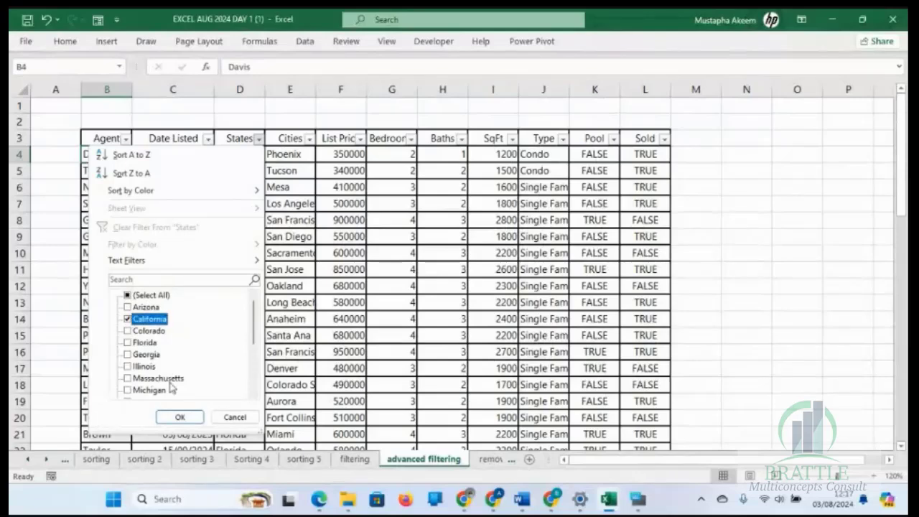
left_click(180, 416)
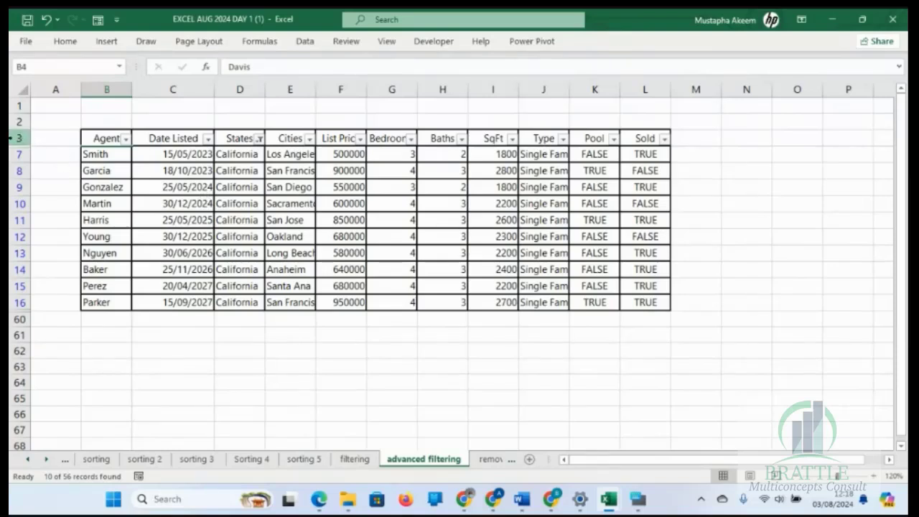
Step: Examine the row numbering of the filtered listing at rows 3, 7 and 16, and select the range B3:L16
left_click(12, 137)
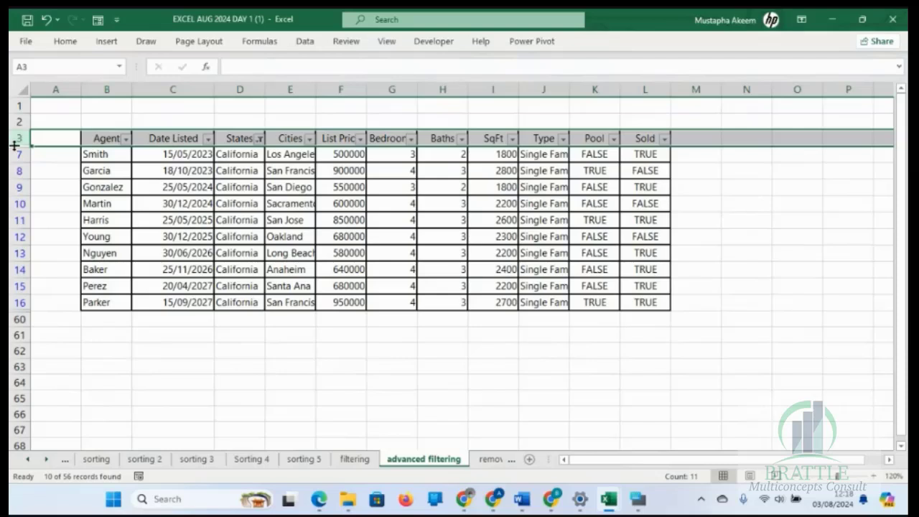
left_click(17, 153)
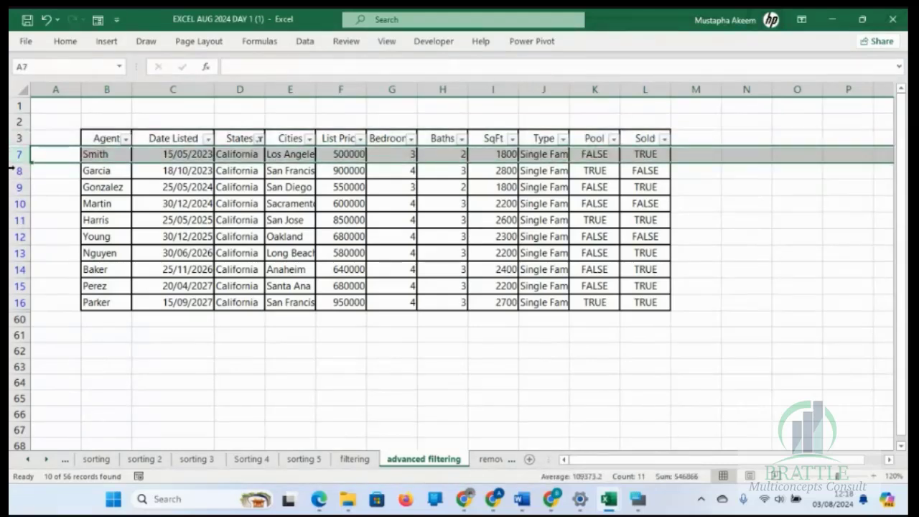
left_click(16, 303)
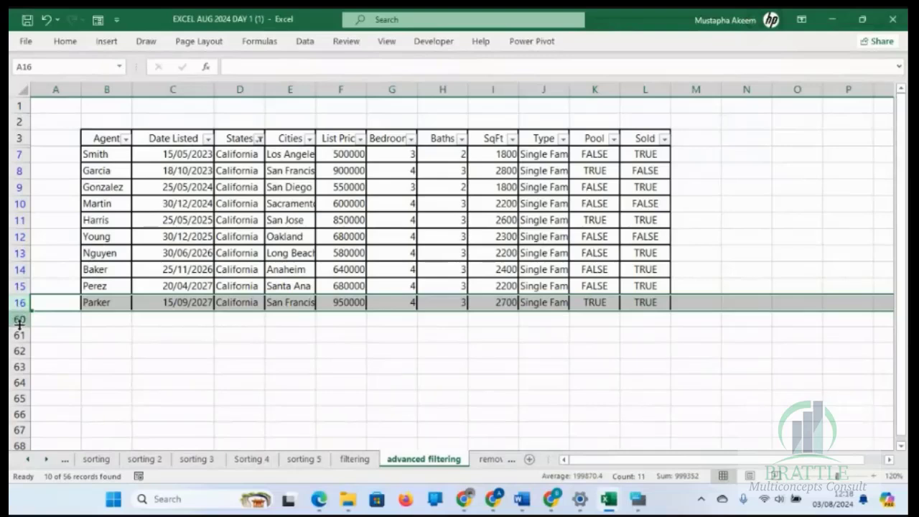
left_click(177, 333)
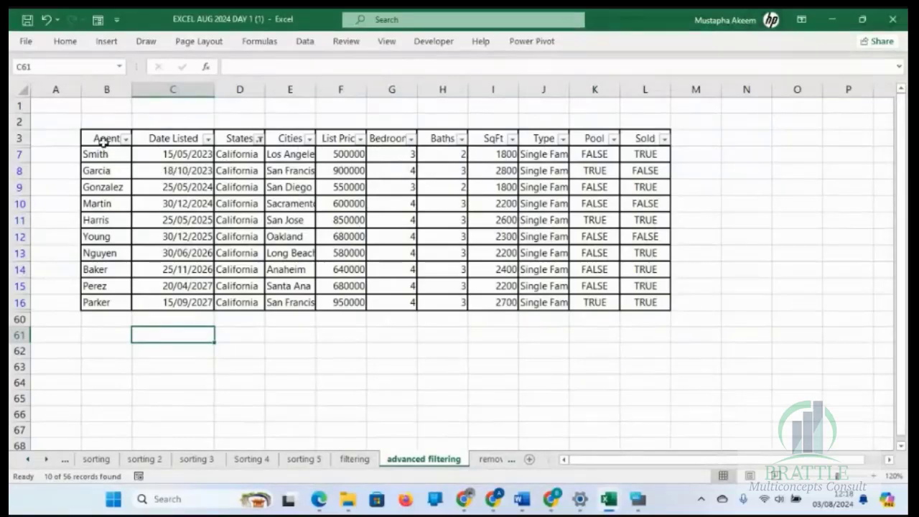
left_click_drag(104, 142, 645, 297)
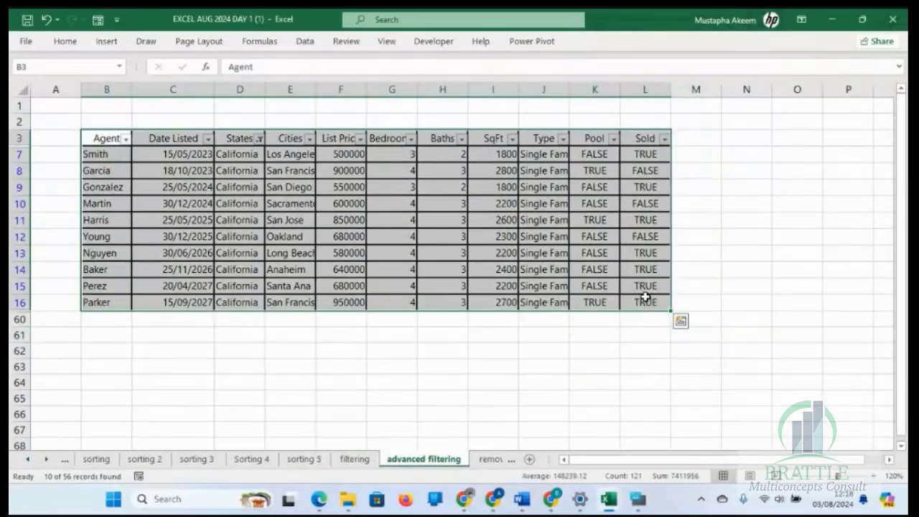
Step: Total the SqFt column below the filtered listing in cell I60 with =SUM(I7:I16), and select that cell
left_click(497, 325)
type("=sum")
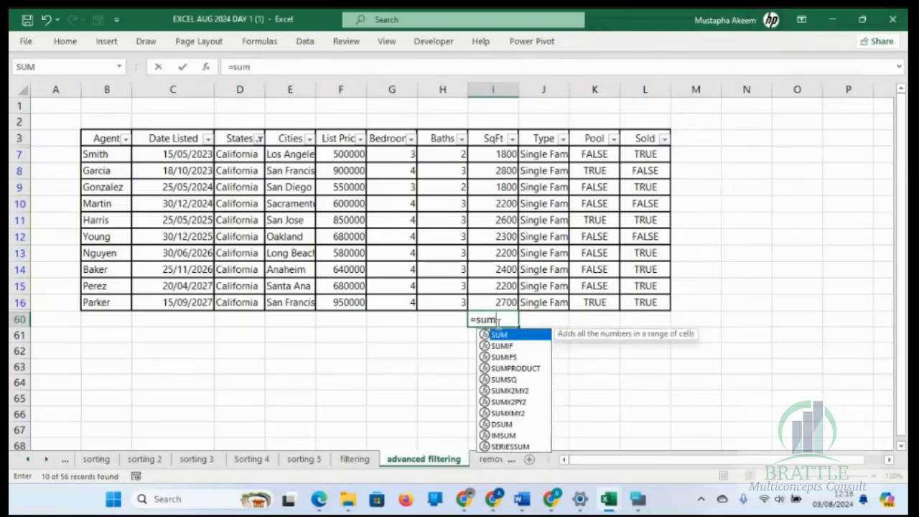
type("(")
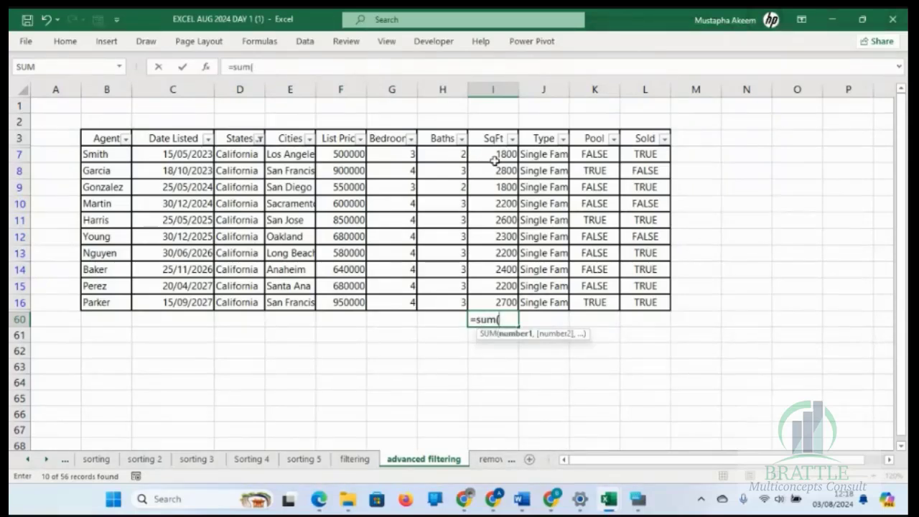
left_click_drag(494, 160, 491, 301)
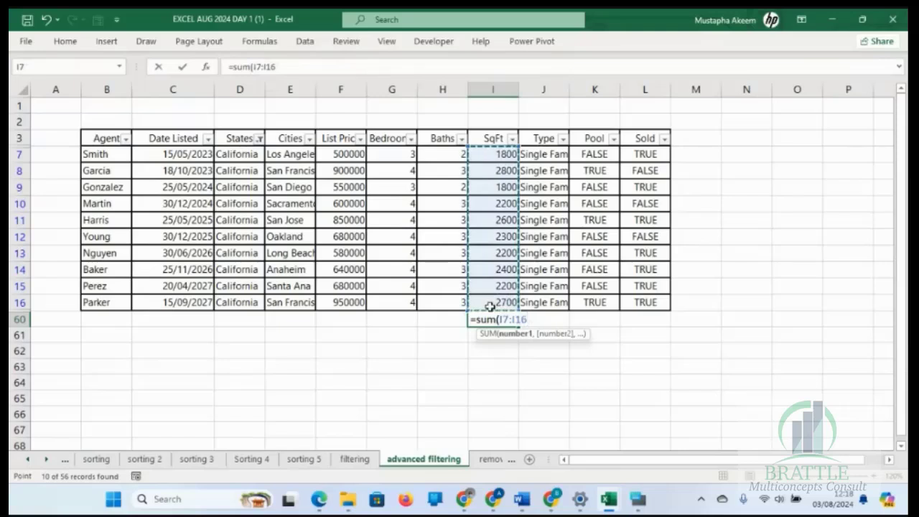
key("Return")
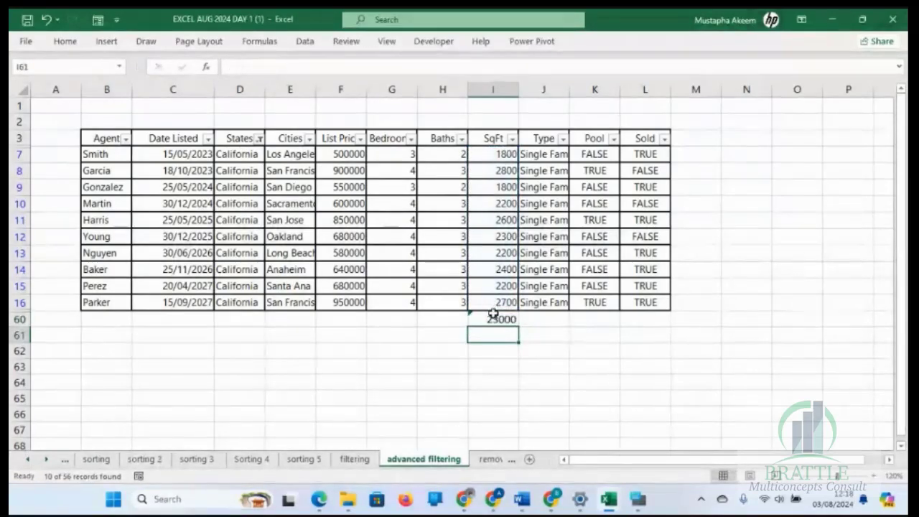
left_click(500, 319)
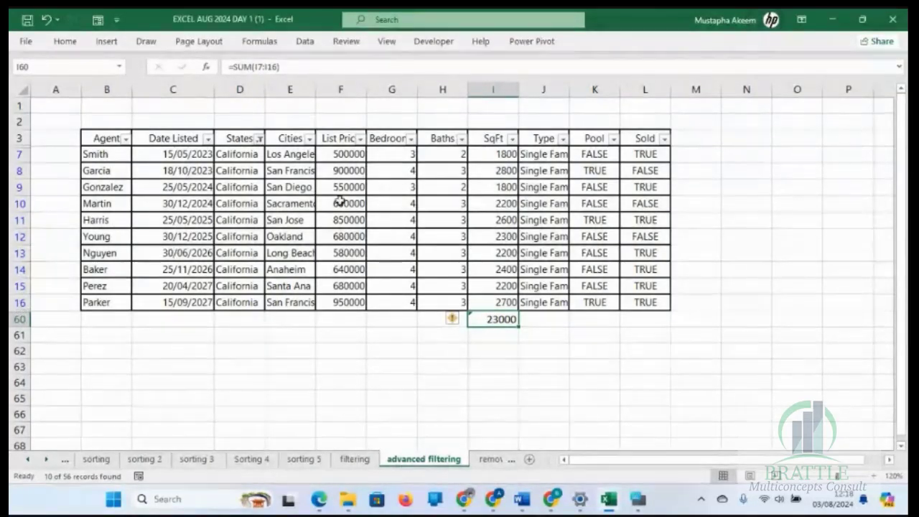
Step: Remove the California restriction by selecting all entries in the States column filter
left_click(260, 139)
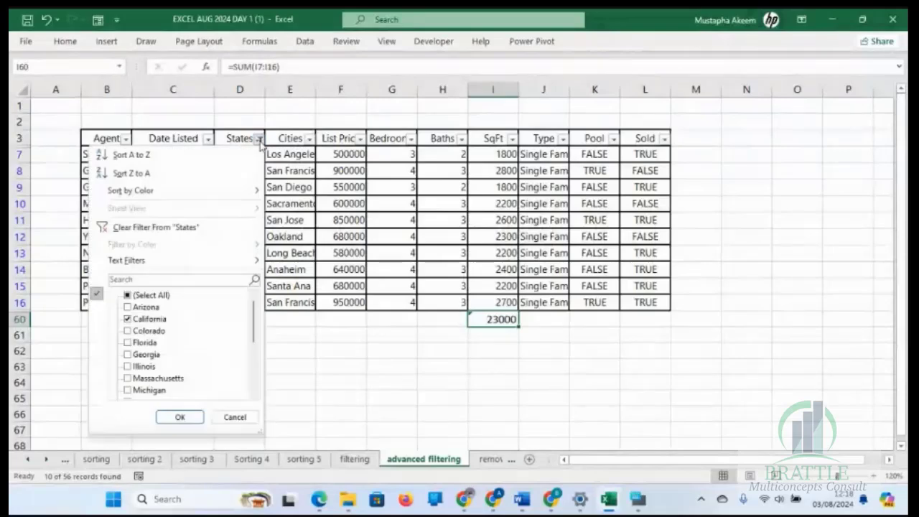
left_click(134, 297)
left_click(179, 416)
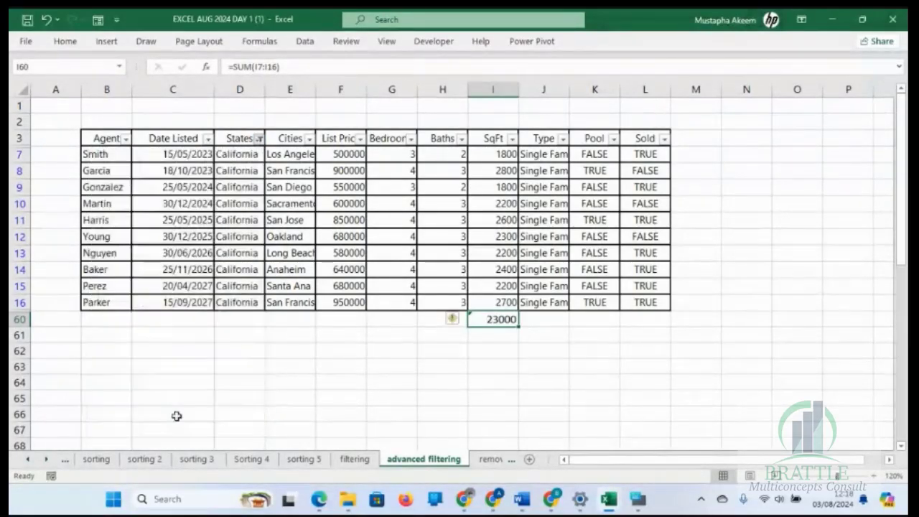
Step: Examine the SUM formula in cell I60 and the SqFt cells it references in the unfiltered listing
left_click_drag(906, 196, 907, 425)
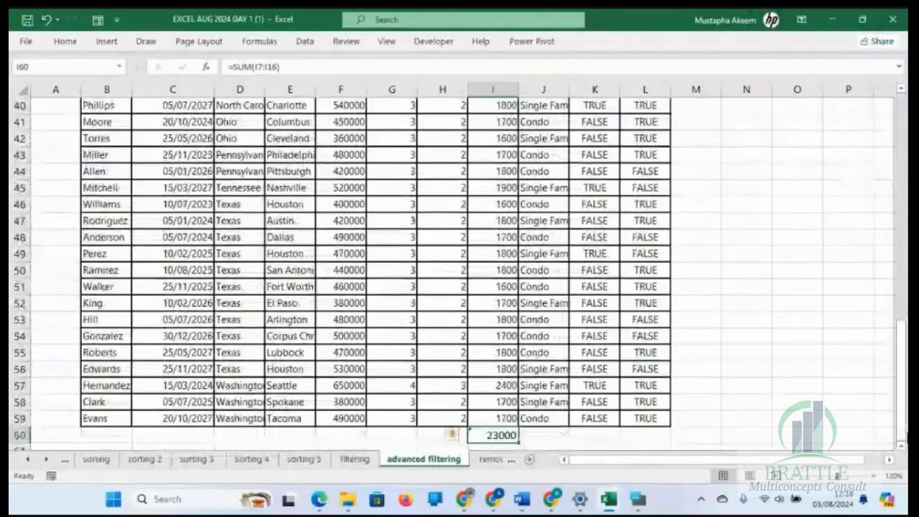
left_click(502, 435)
double_click(502, 435)
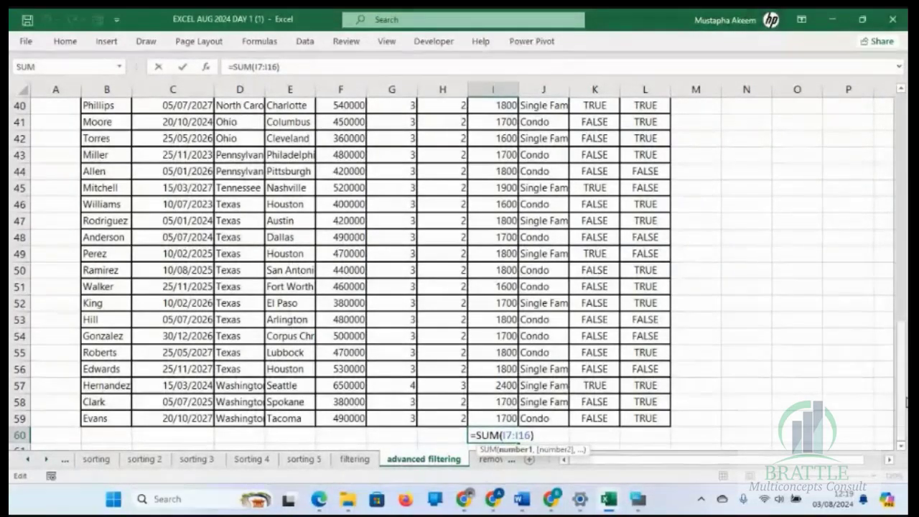
left_click_drag(907, 424, 906, 396)
left_click_drag(905, 258, 905, 176)
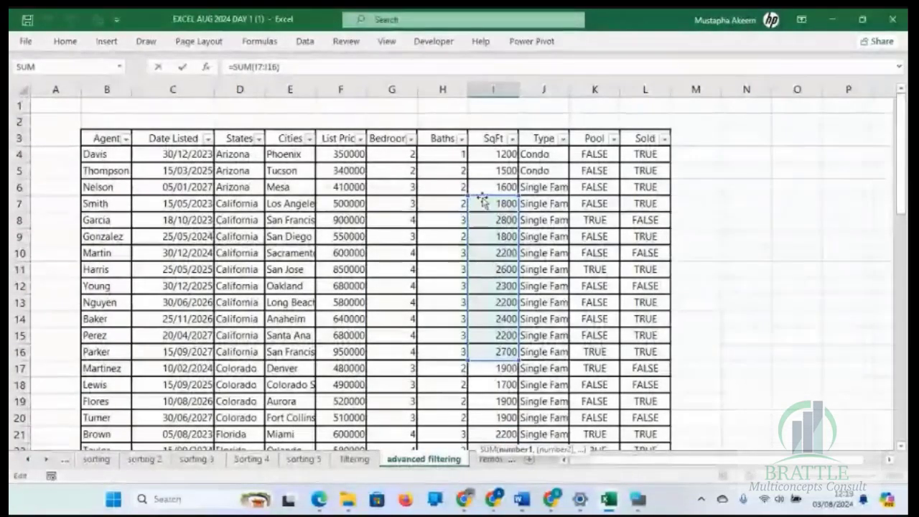
left_click(902, 178)
left_click_drag(901, 179, 906, 402)
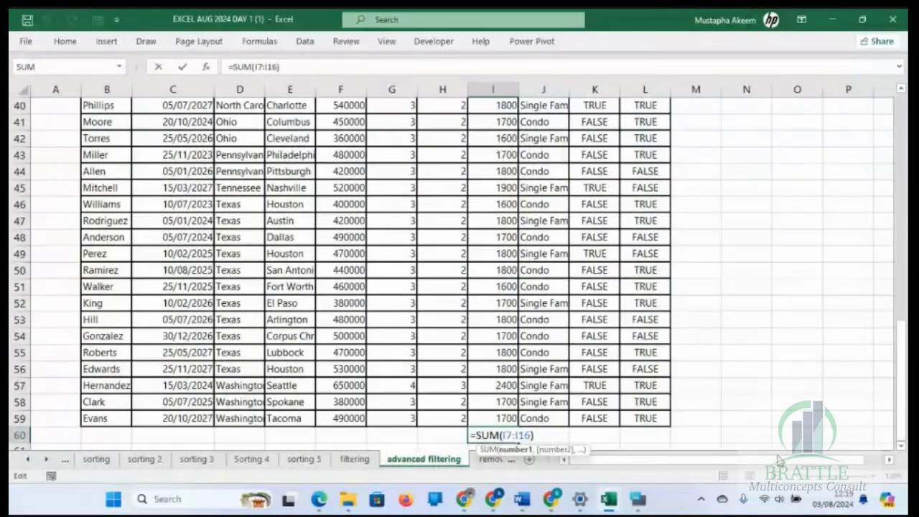
key("Return")
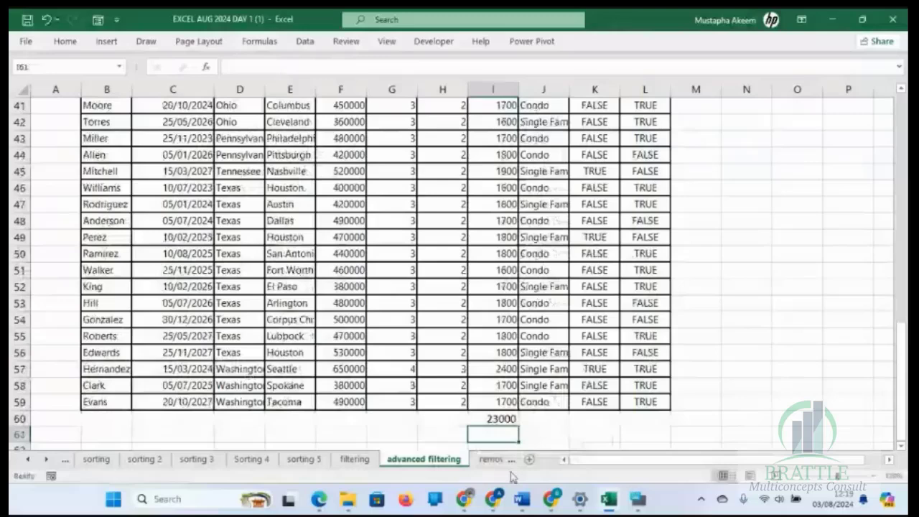
Step: Delete the SqFt total from cell I60 below the listing
left_click(495, 420)
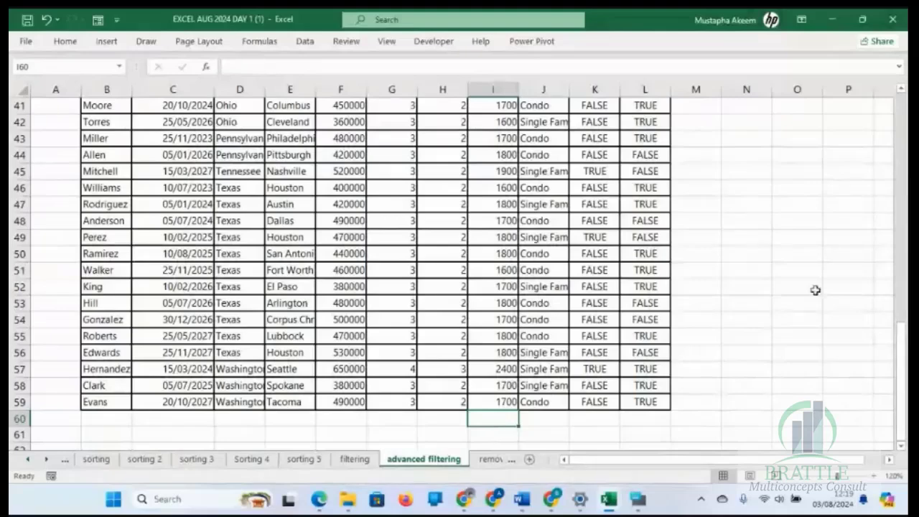
left_click_drag(905, 346, 903, 134)
left_click(806, 154)
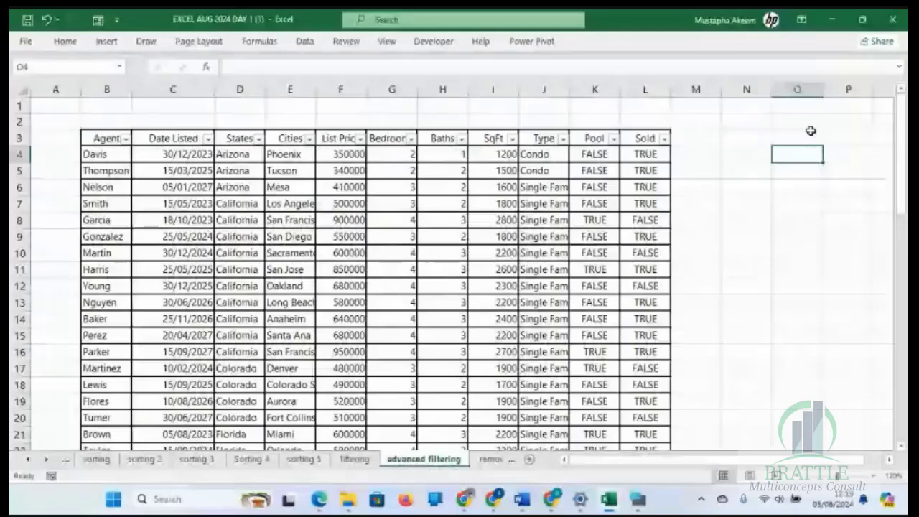
Step: Enter california in cell O1 as the first filter criterion beside the listing
left_click(811, 132)
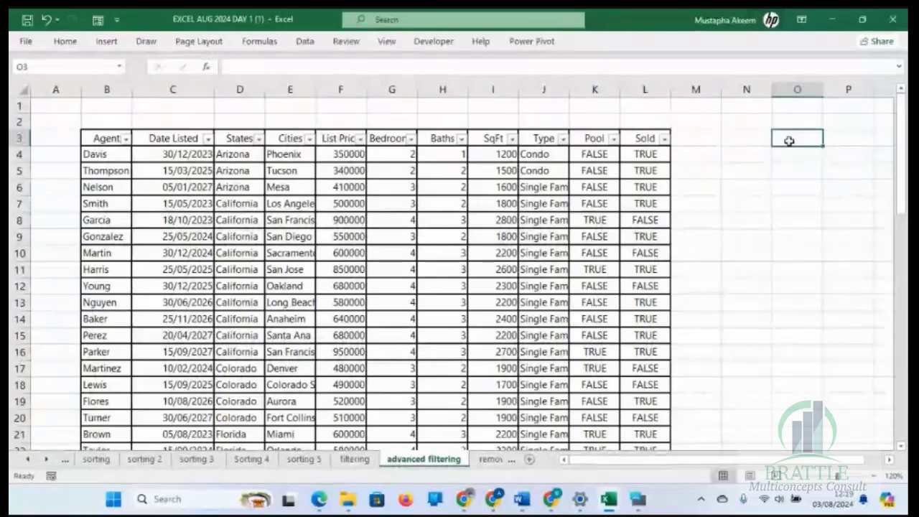
left_click(799, 106)
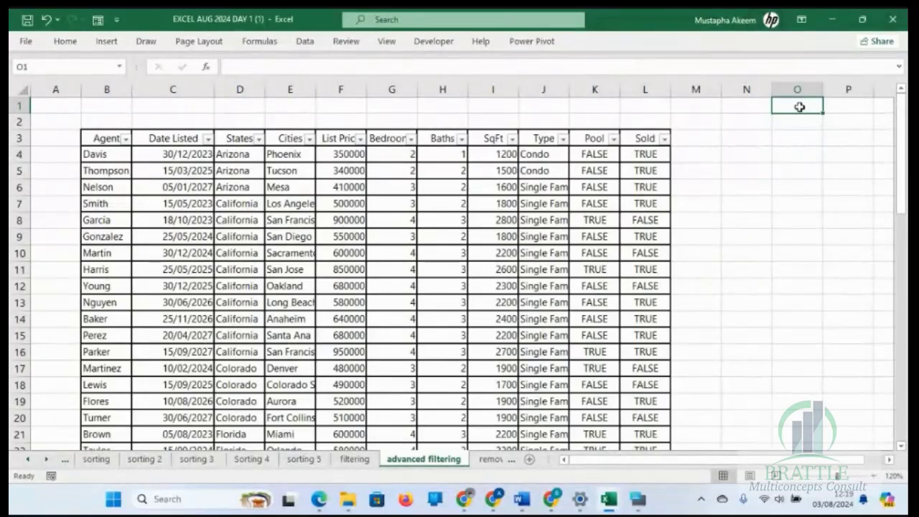
type("cal")
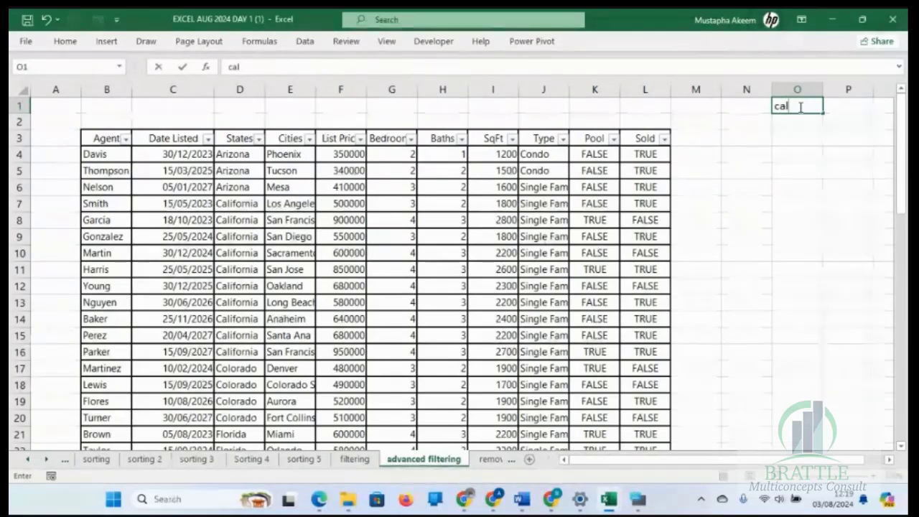
type("ifornia")
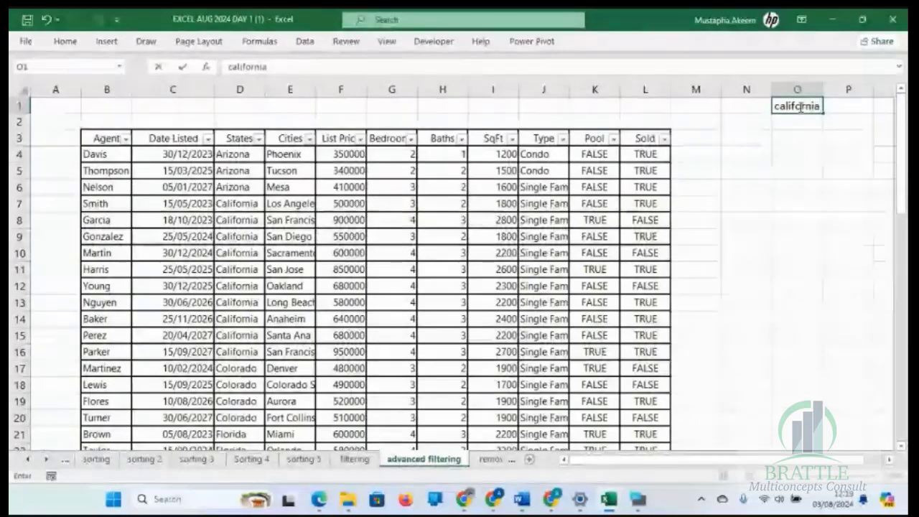
left_click(833, 189)
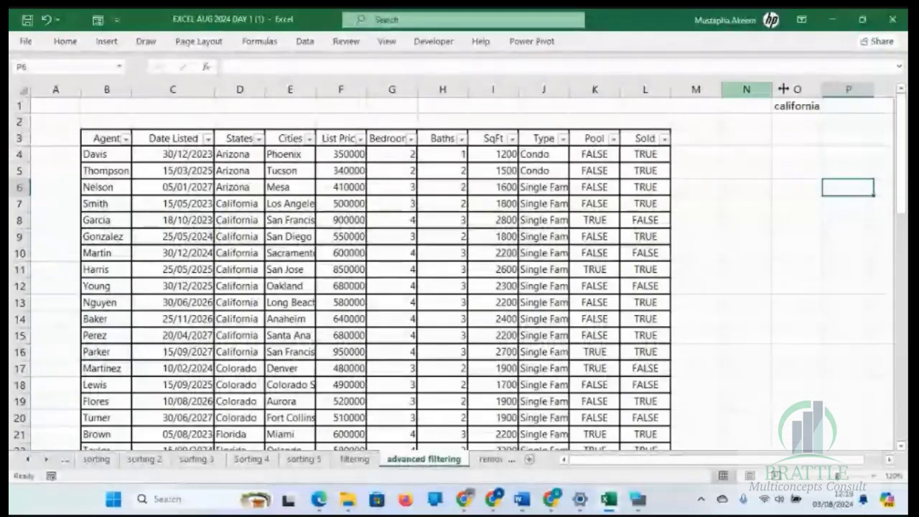
Step: Enter single family in cell P1 as the second filter criterion
left_click(837, 106)
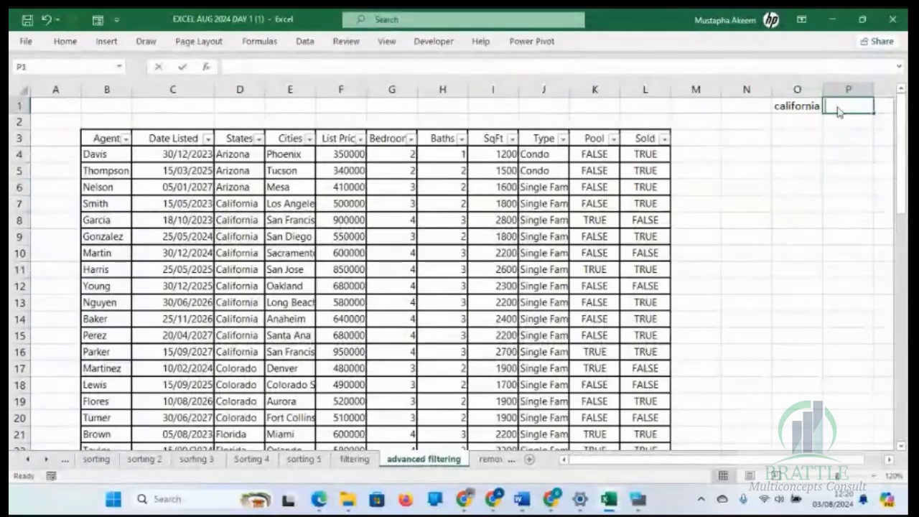
type("single family")
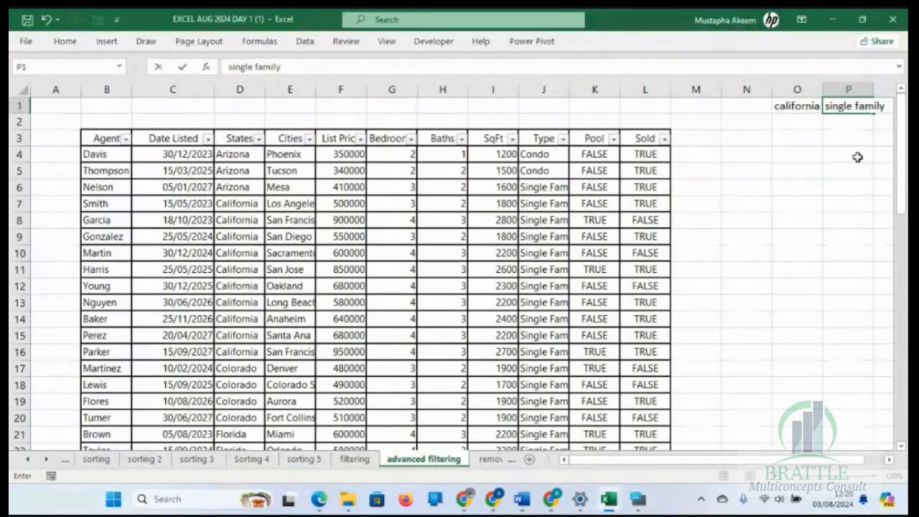
left_click(857, 155)
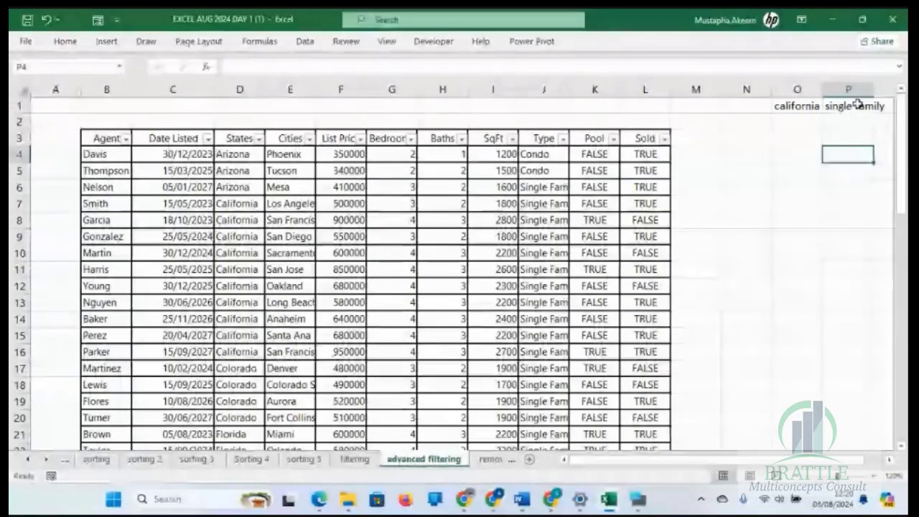
Step: Enter false in cell Q1 as the third filter criterion
left_click(879, 106)
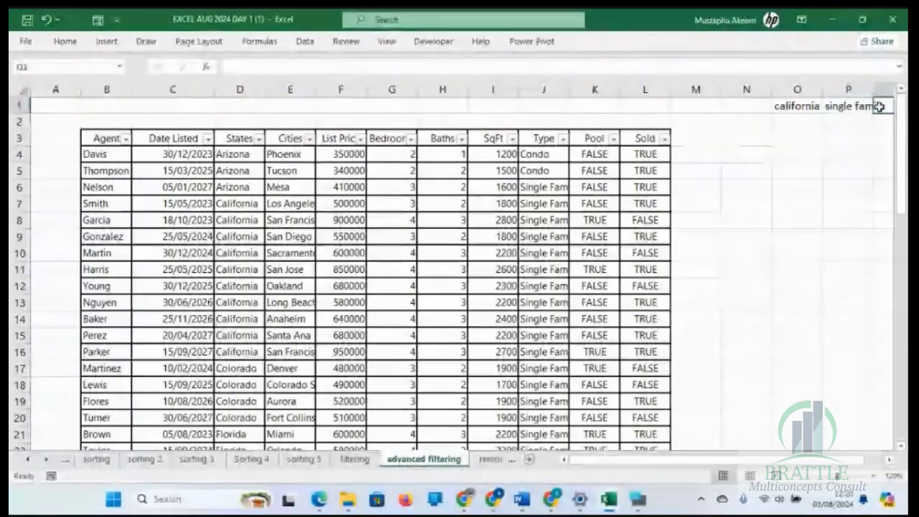
type("f")
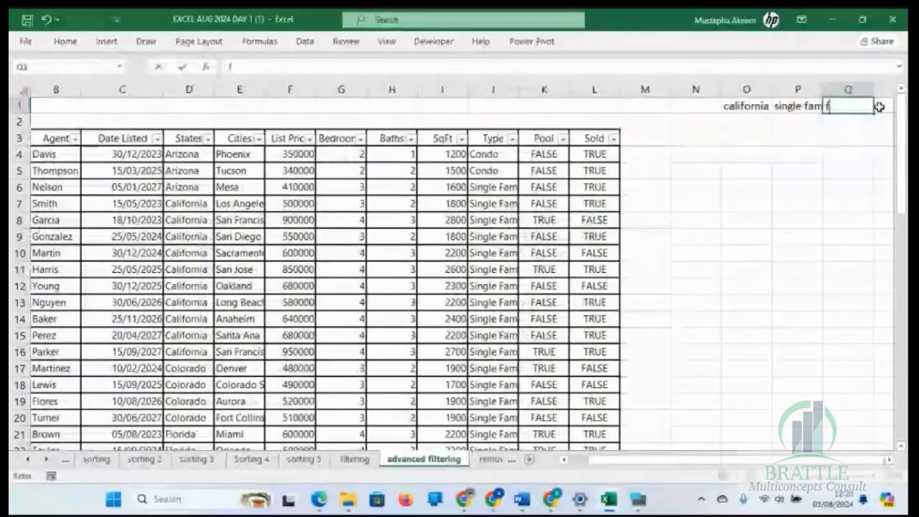
type("lase")
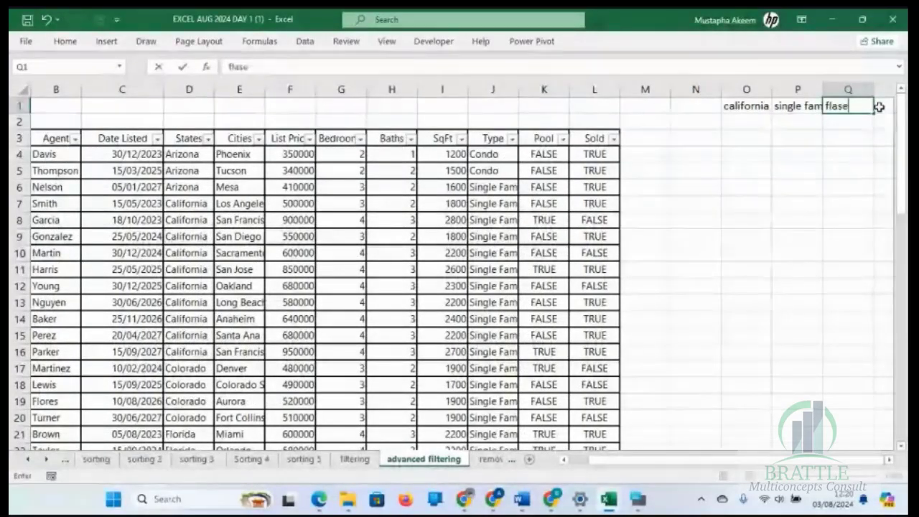
key("BackSpace")
key("BackSpace")
key("BackSpace")
key("BackSpace")
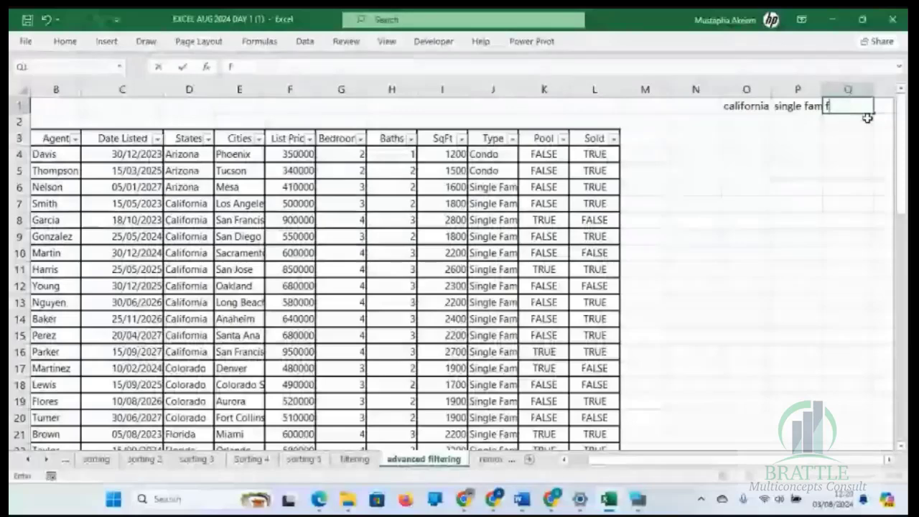
type("alse")
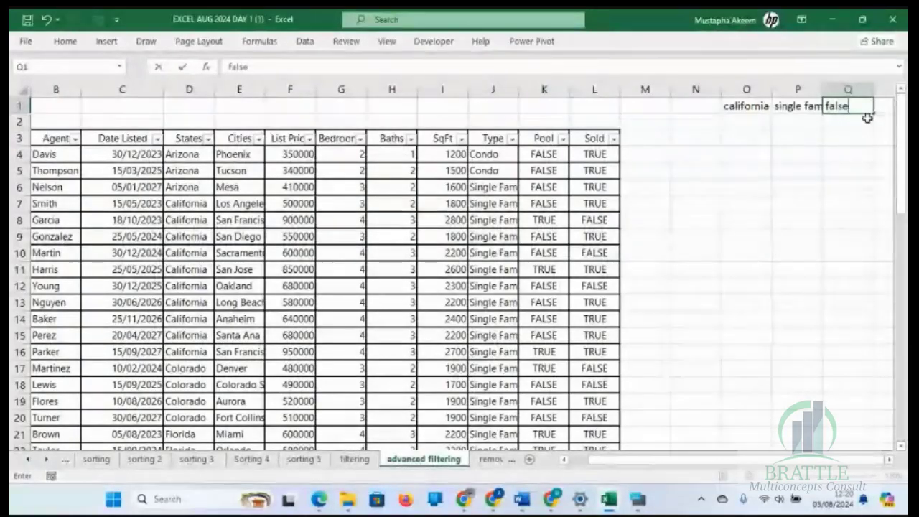
left_click(799, 152)
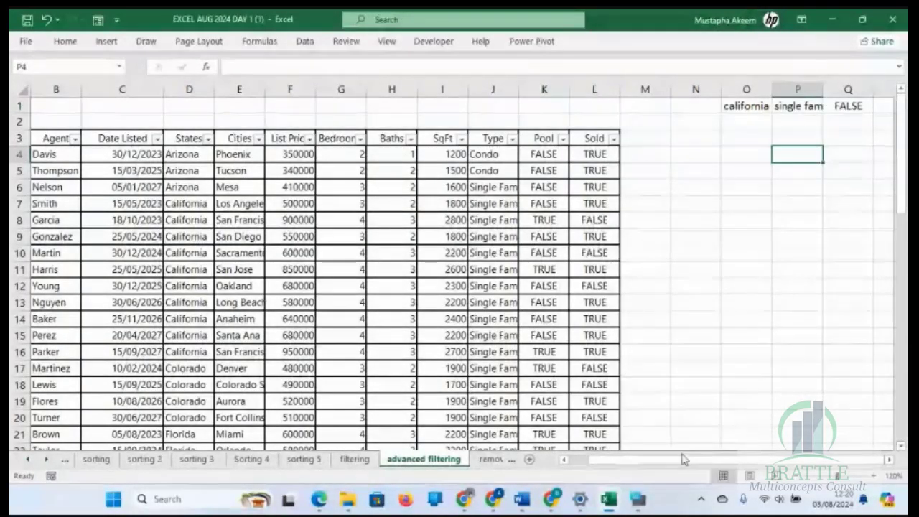
Step: Filter the States column by searching for ca and excluding North Carolina so that only California is kept
left_click_drag(688, 465, 637, 463)
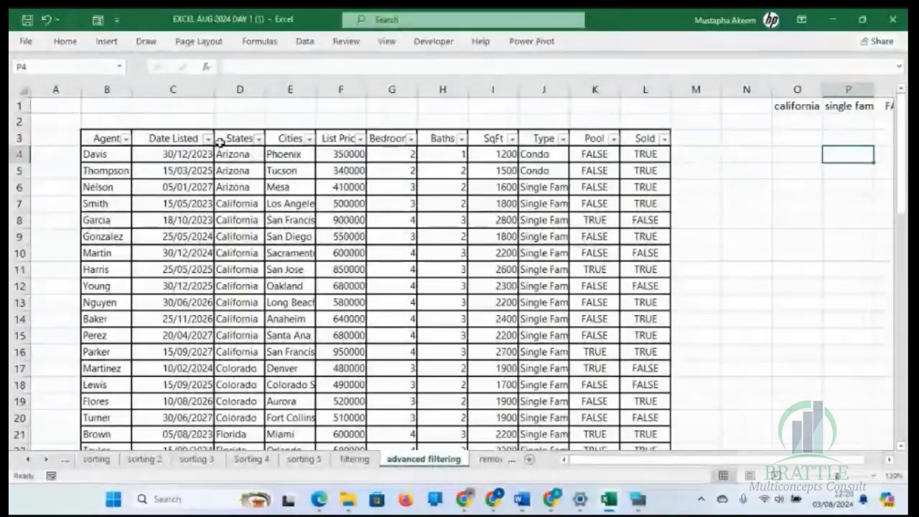
left_click(257, 137)
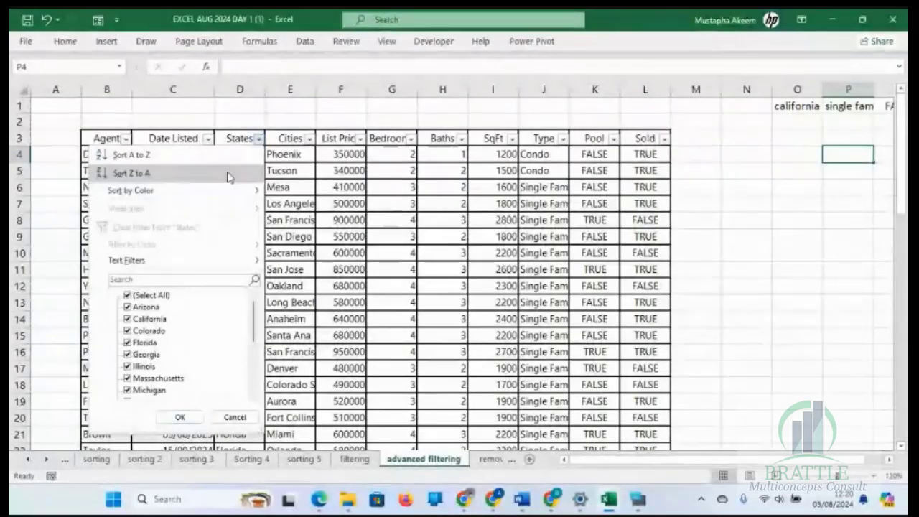
left_click(160, 296)
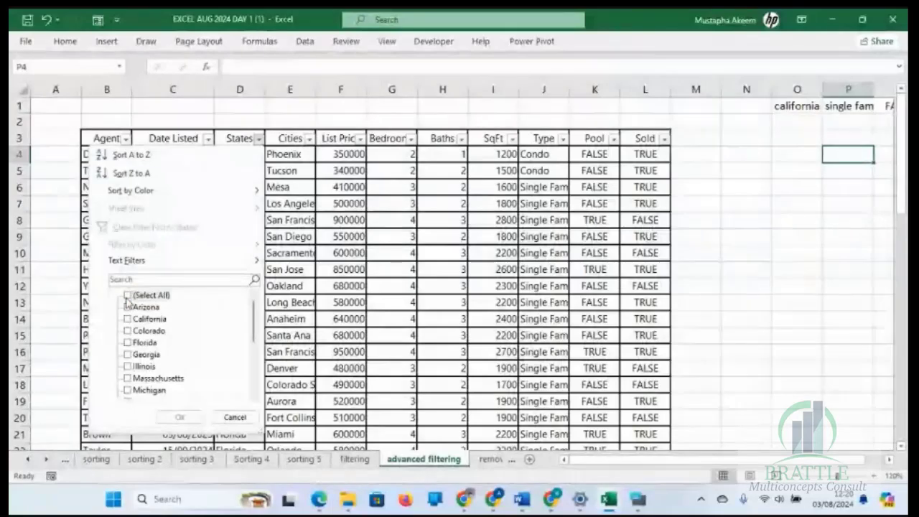
left_click(128, 295)
left_click(133, 279)
type("ca")
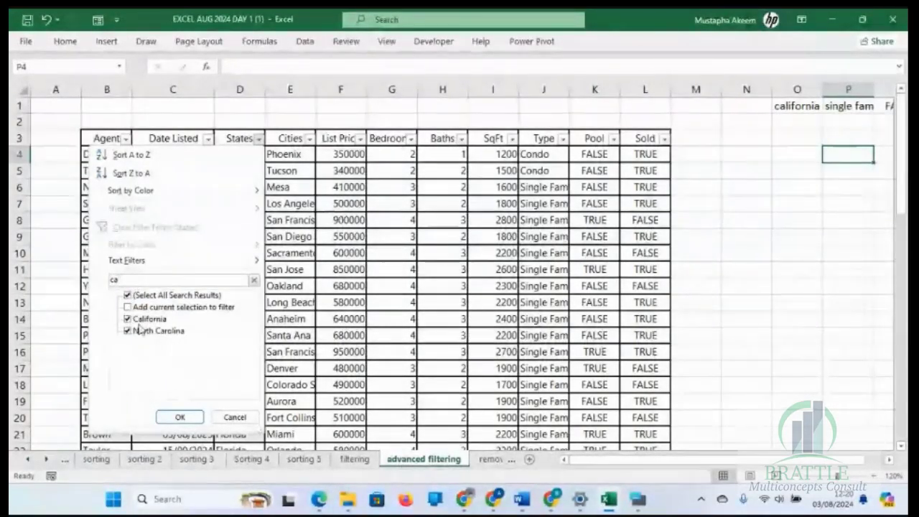
left_click(127, 333)
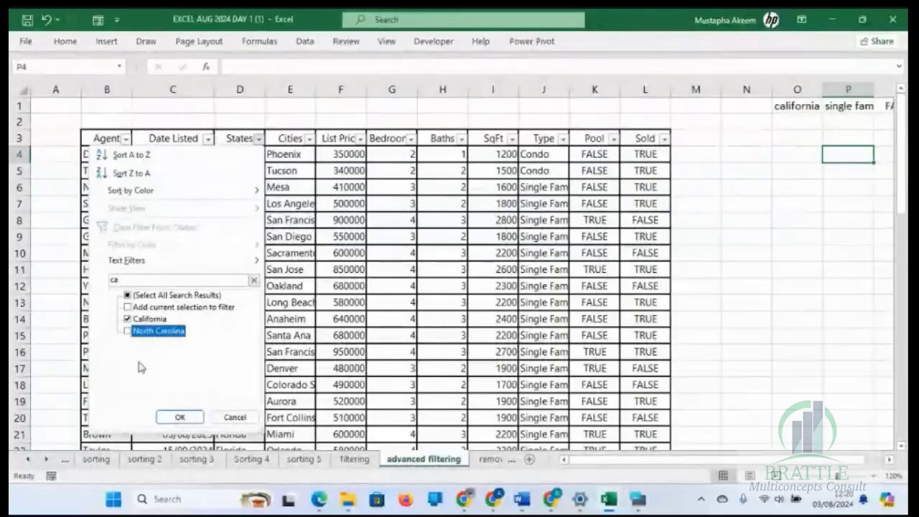
left_click(180, 416)
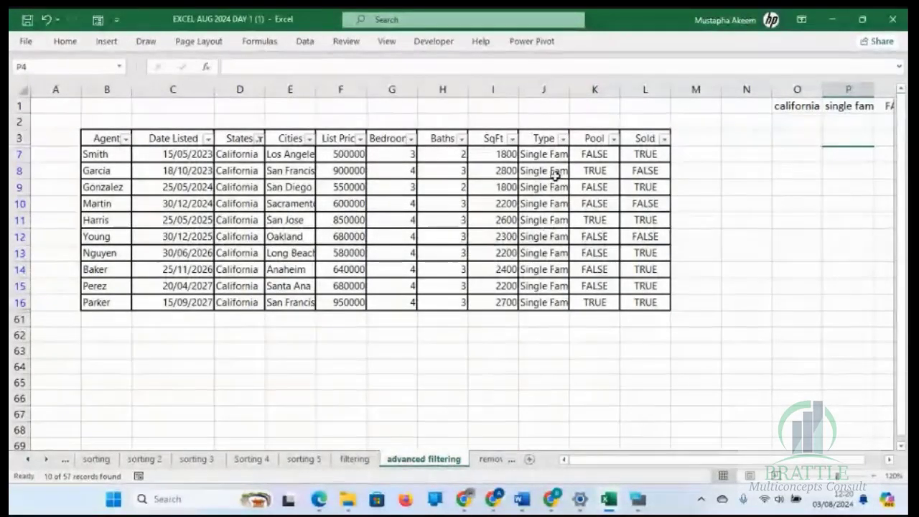
Step: Check the available entries in the Type filter and filter the Pool column to show only FALSE
left_click(564, 139)
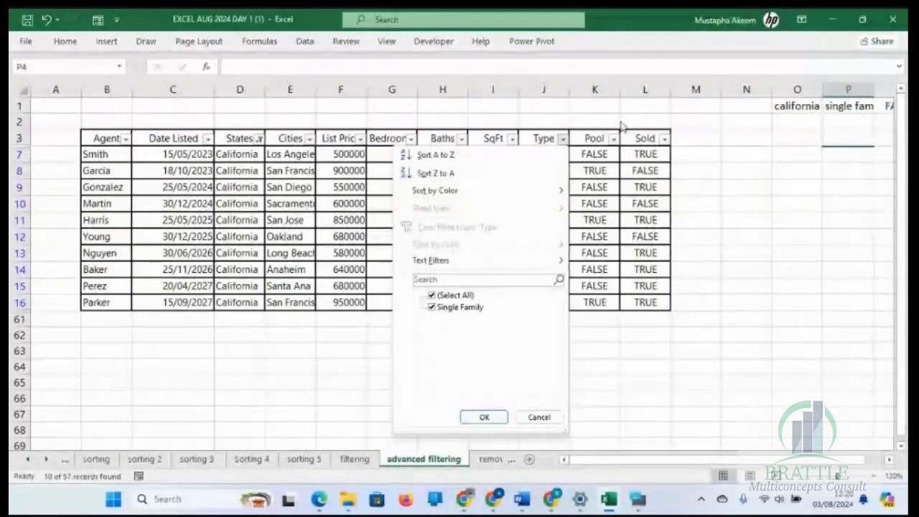
left_click(599, 138)
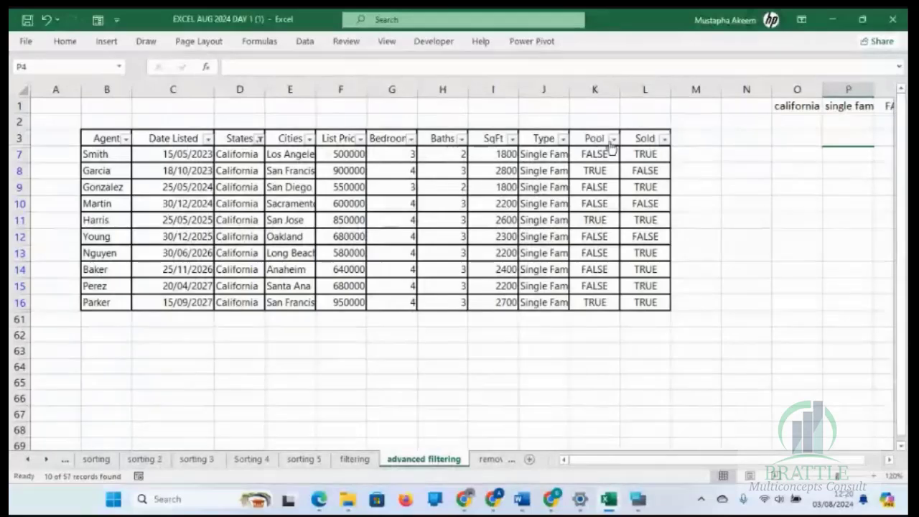
left_click(613, 141)
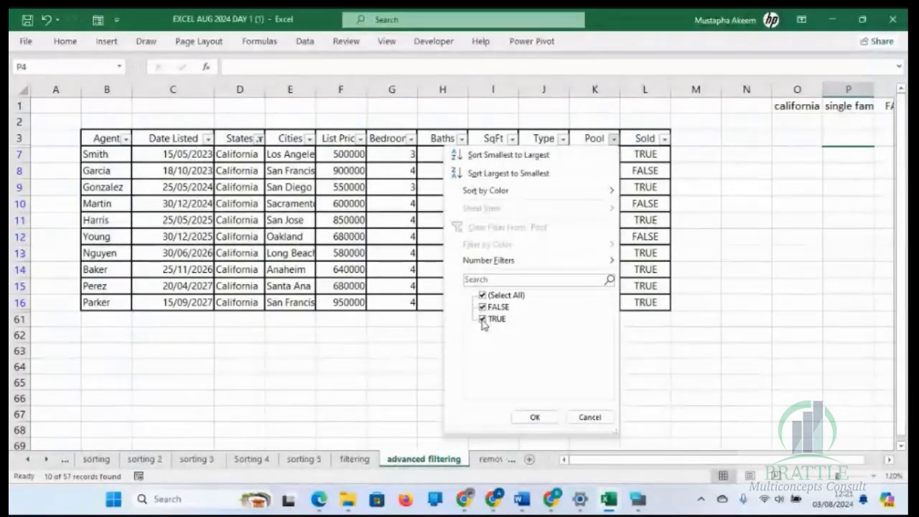
left_click(482, 319)
left_click(531, 416)
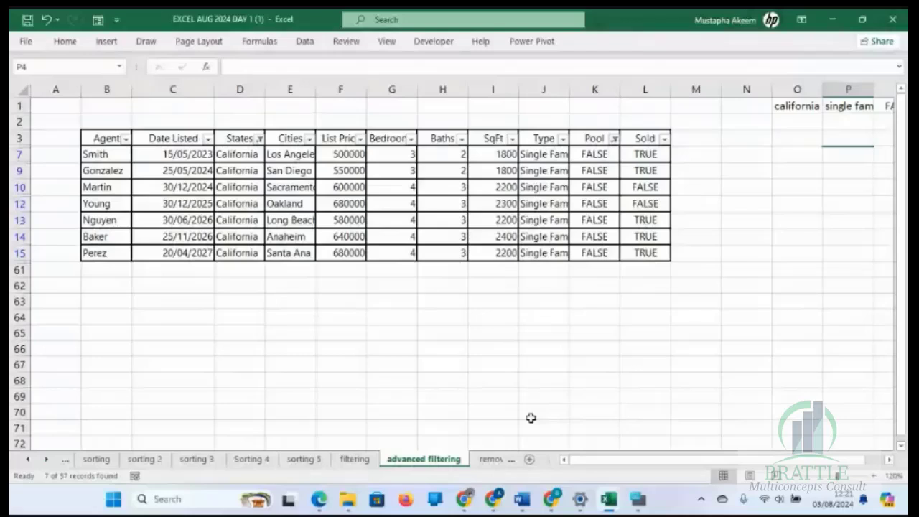
Step: Filter the List Price column to values greater than or equal to 600000 and select the remaining prices
left_click(360, 139)
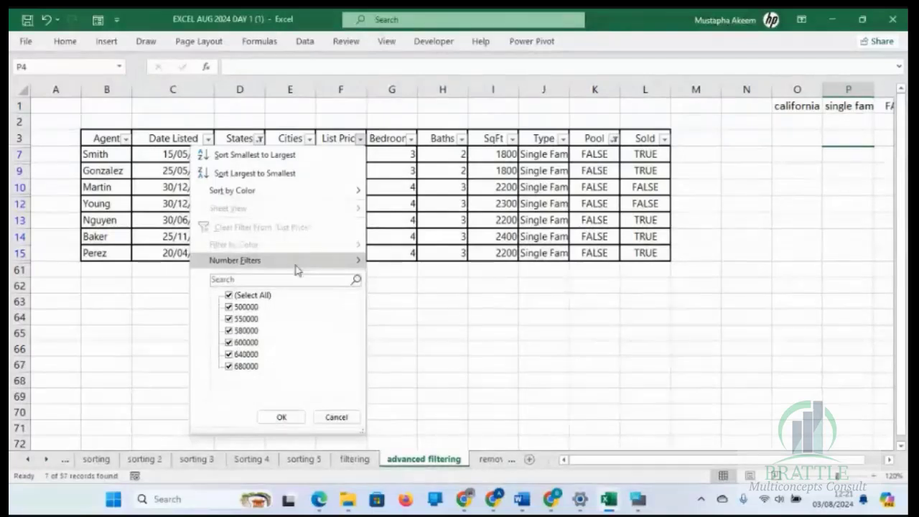
mouse_move(298, 267)
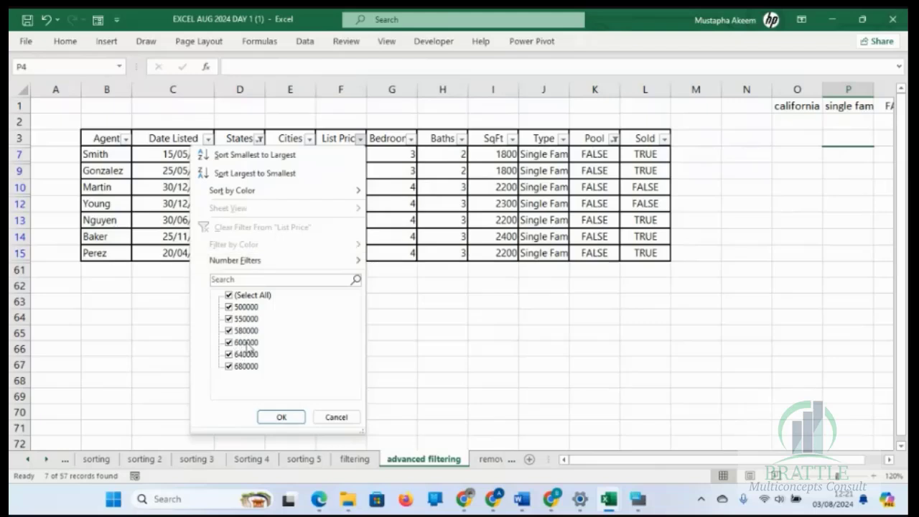
mouse_move(348, 263)
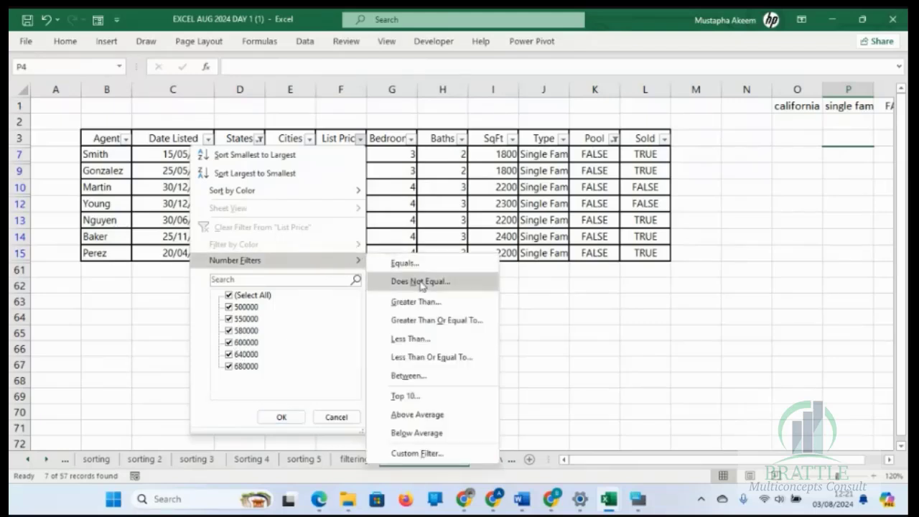
left_click(428, 319)
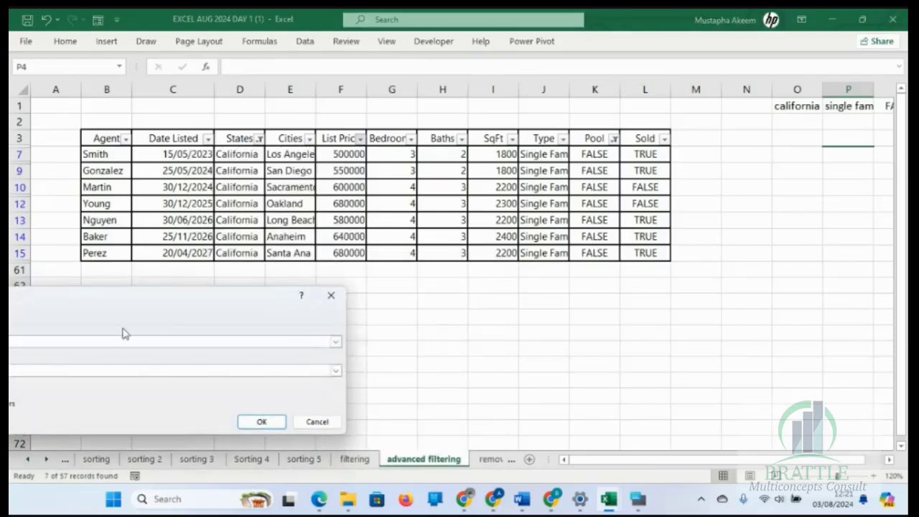
left_click_drag(132, 302, 334, 296)
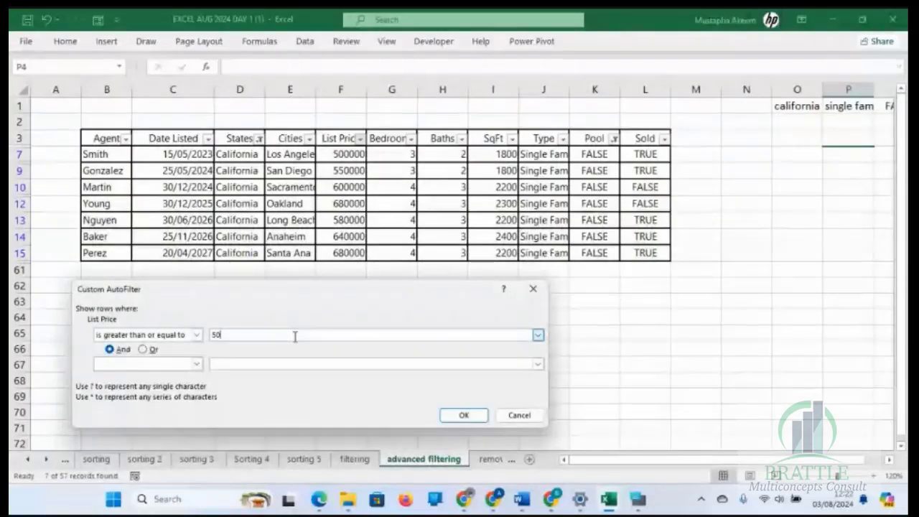
key("BackSpace")
type("60")
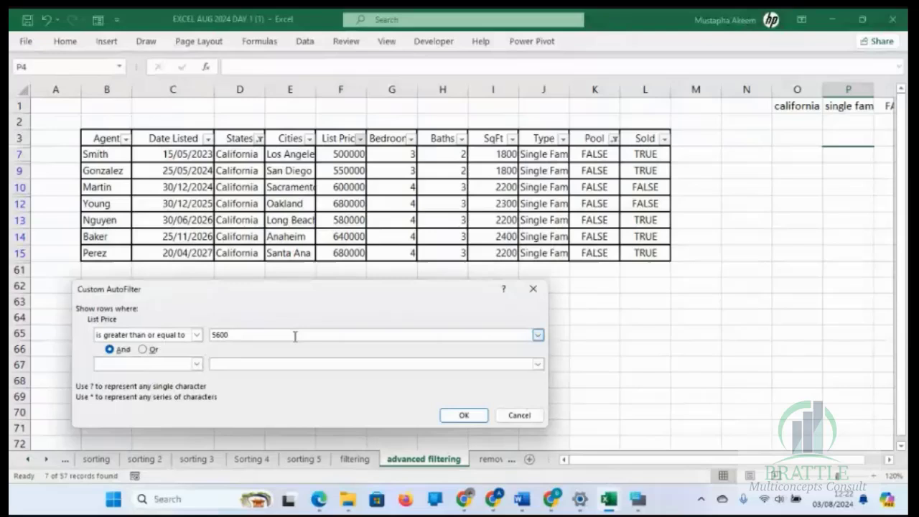
key("BackSpace")
type("600000")
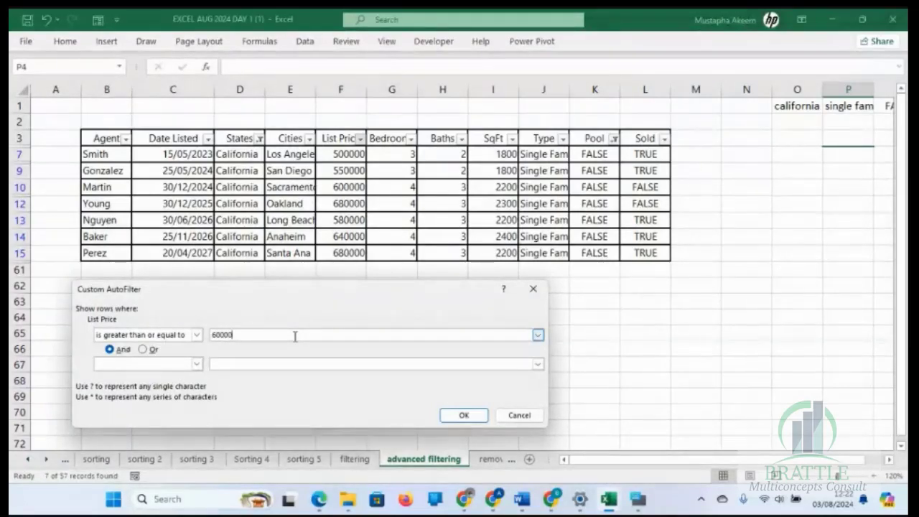
left_click(460, 416)
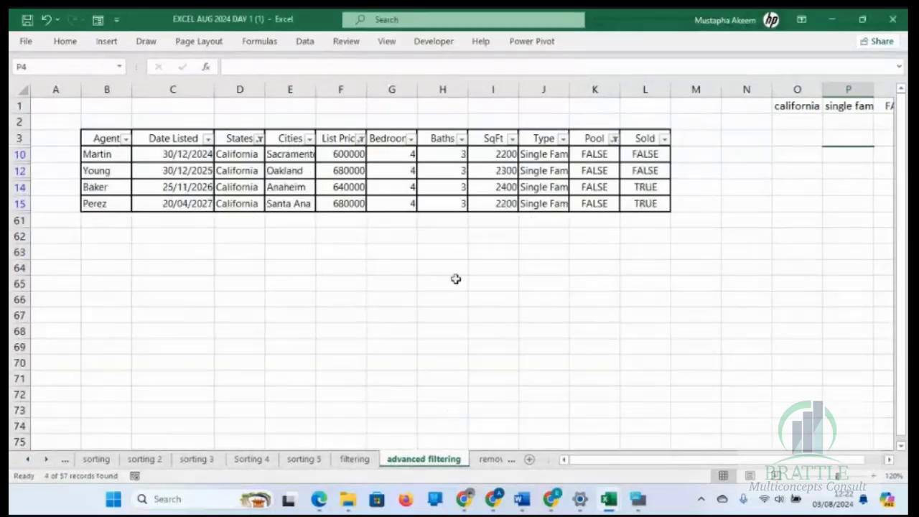
left_click_drag(340, 152, 347, 206)
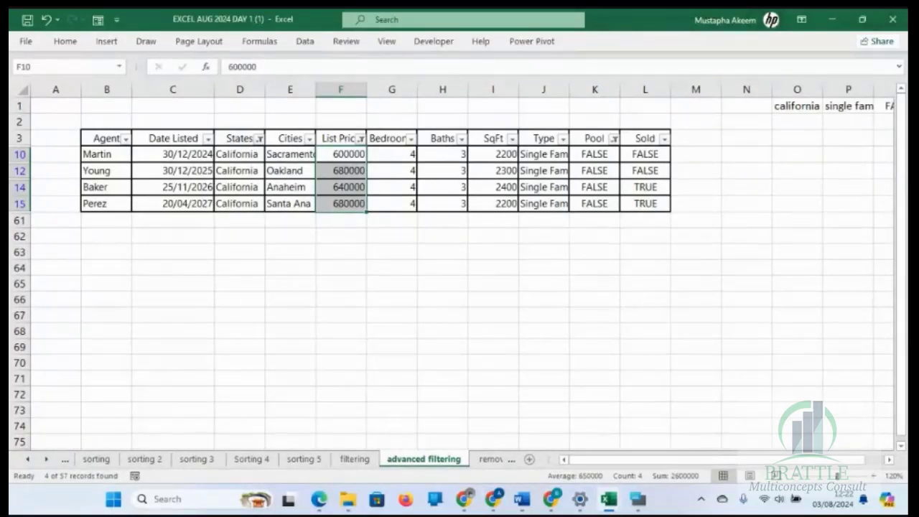
Step: Enter >=600000 in cell R1 as the fourth filter criterion and review the criteria in cells O1 to R1
key("alt+Tab")
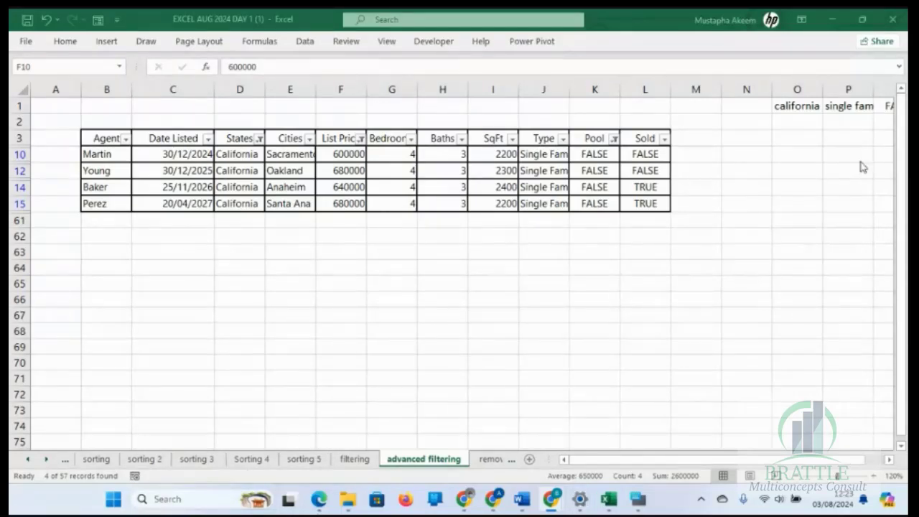
left_click(887, 107)
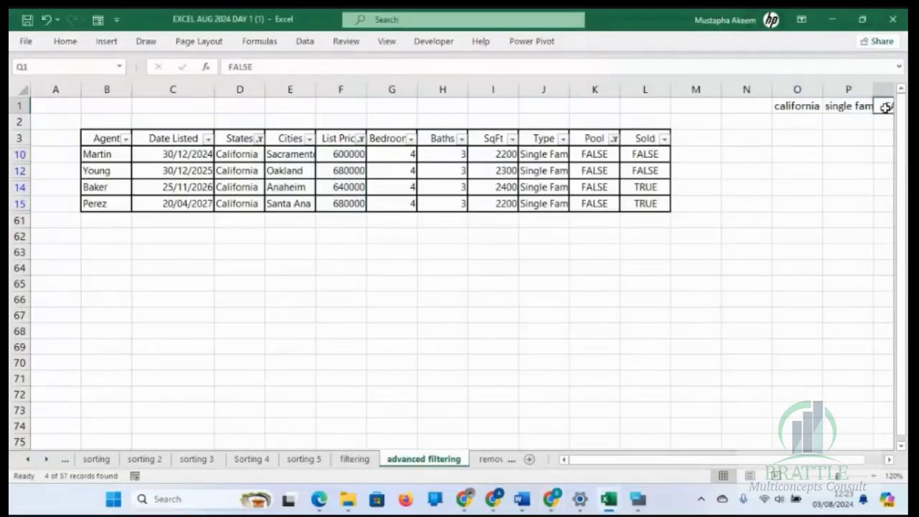
key("Right")
key("Right")
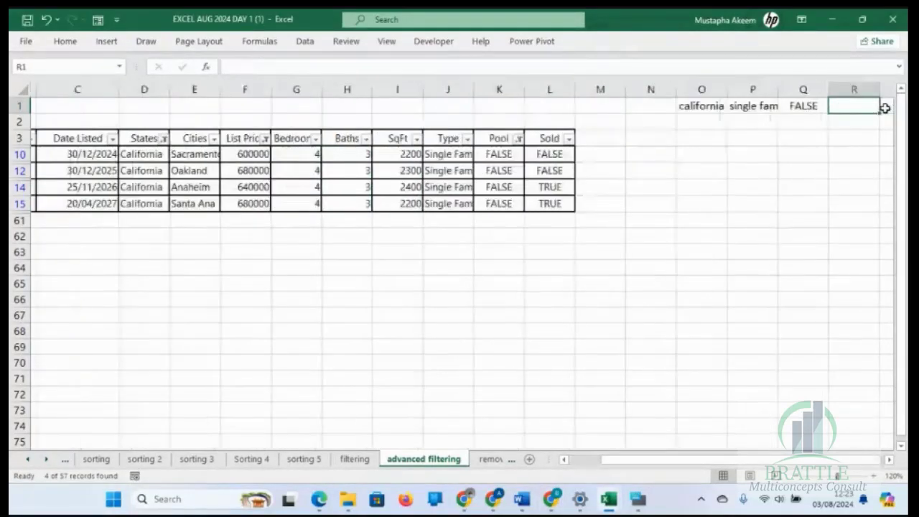
key("Left")
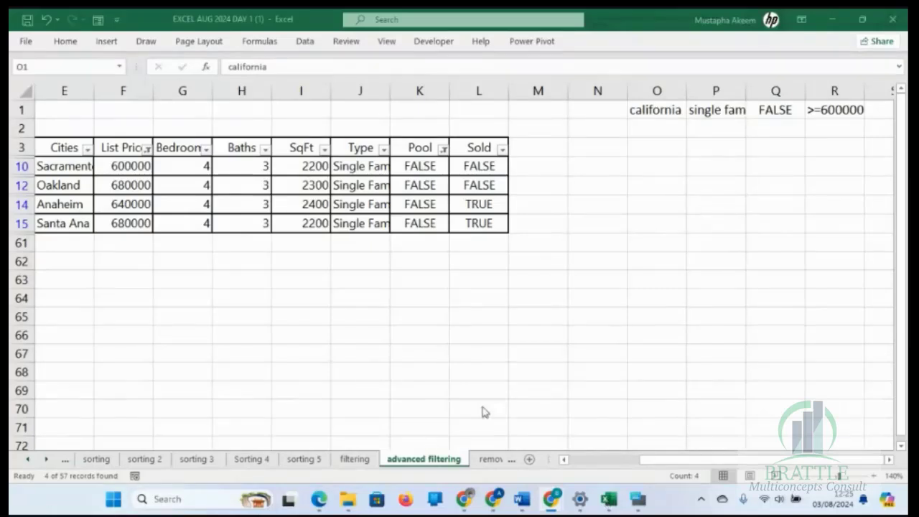
left_click_drag(665, 110, 711, 110)
left_click(665, 110)
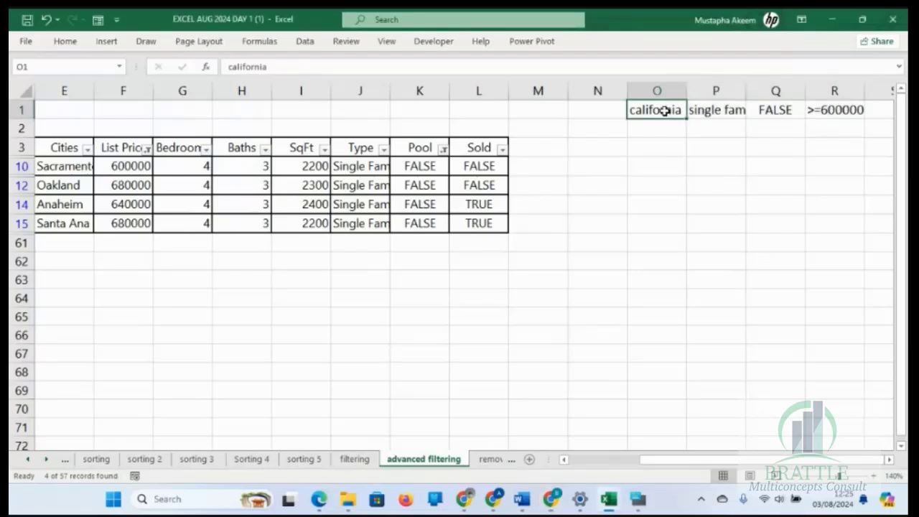
left_click(718, 108)
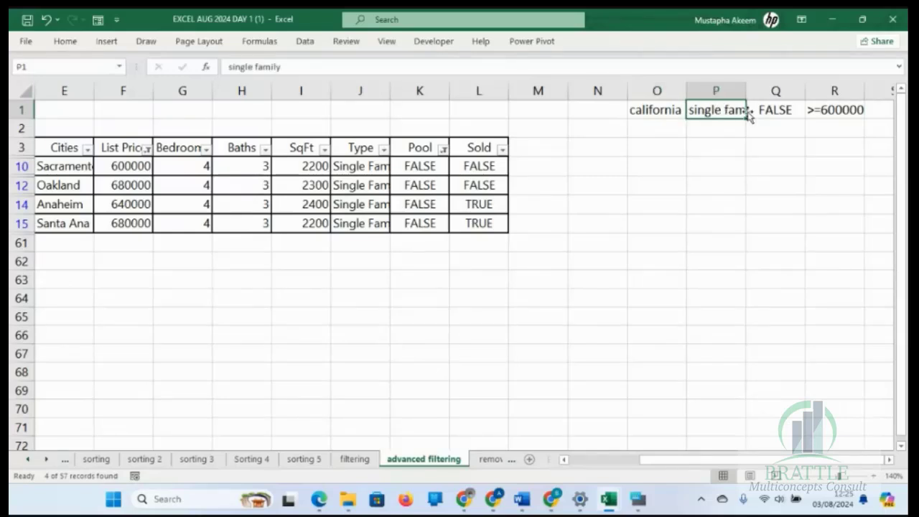
left_click(786, 109)
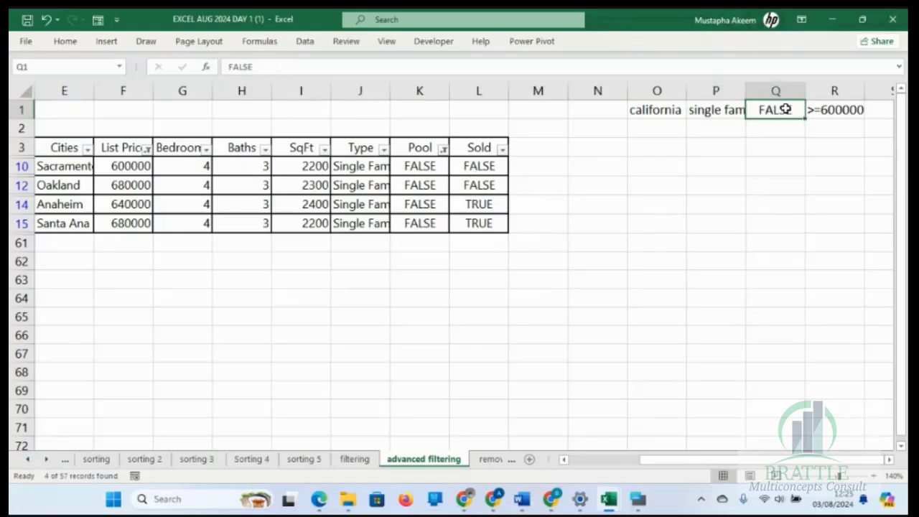
left_click(831, 112)
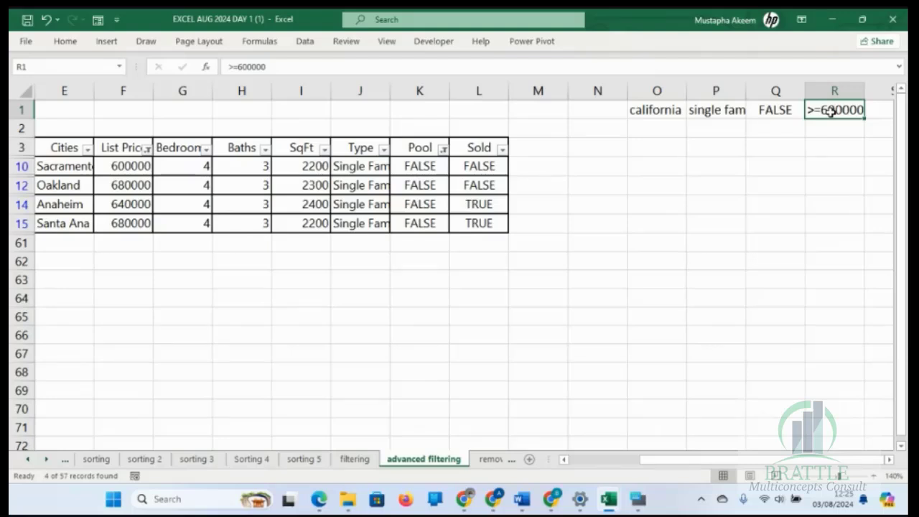
Step: Look over the number filter options for List Price, and clear the filters from the List Price and Pool columns
left_click(147, 149)
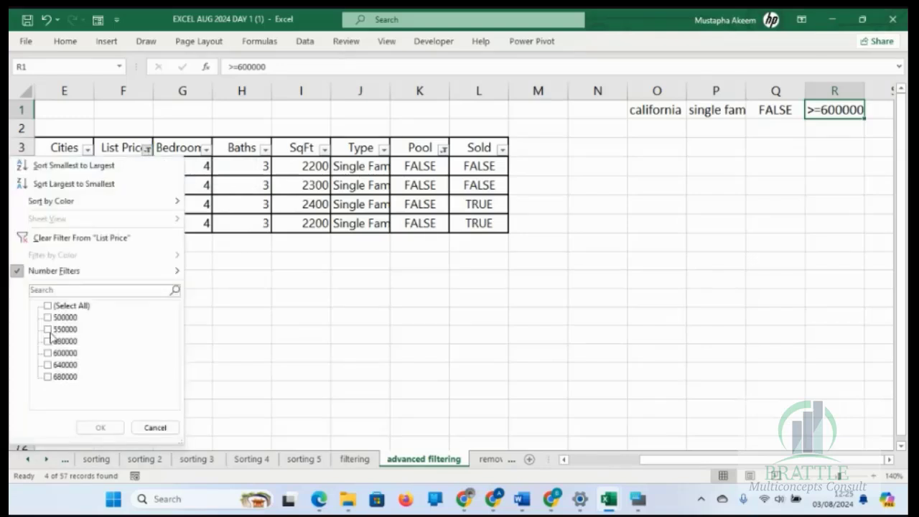
mouse_move(94, 273)
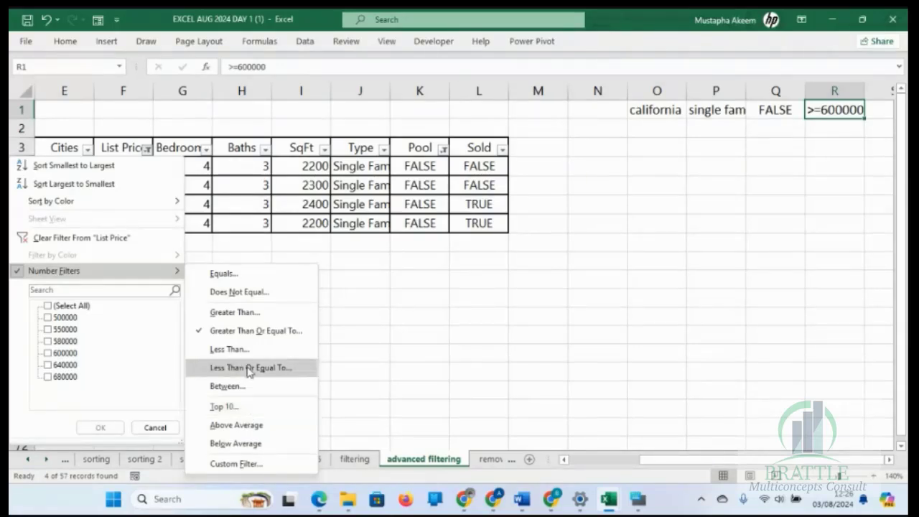
left_click(101, 238)
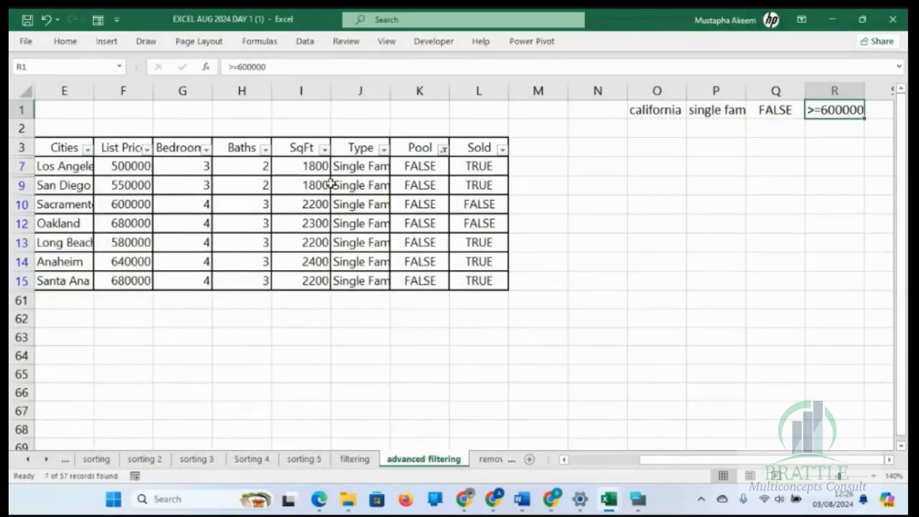
left_click(443, 149)
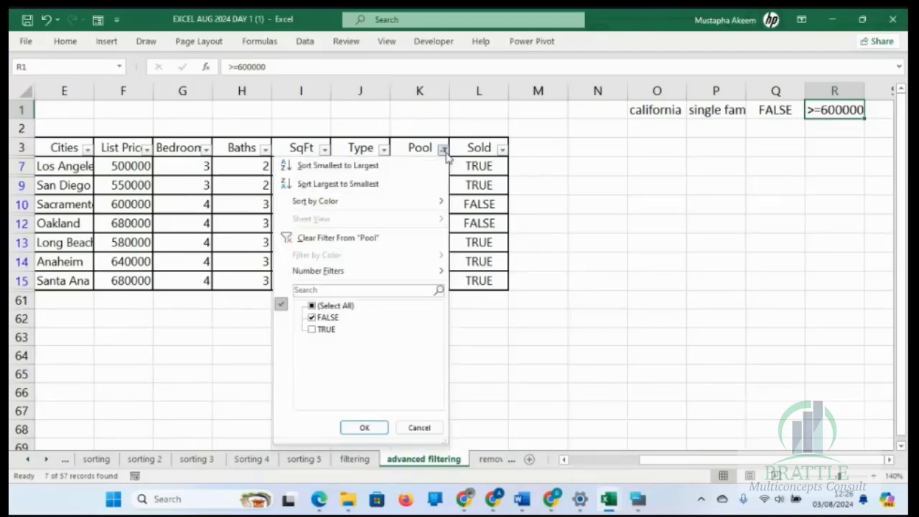
left_click(332, 236)
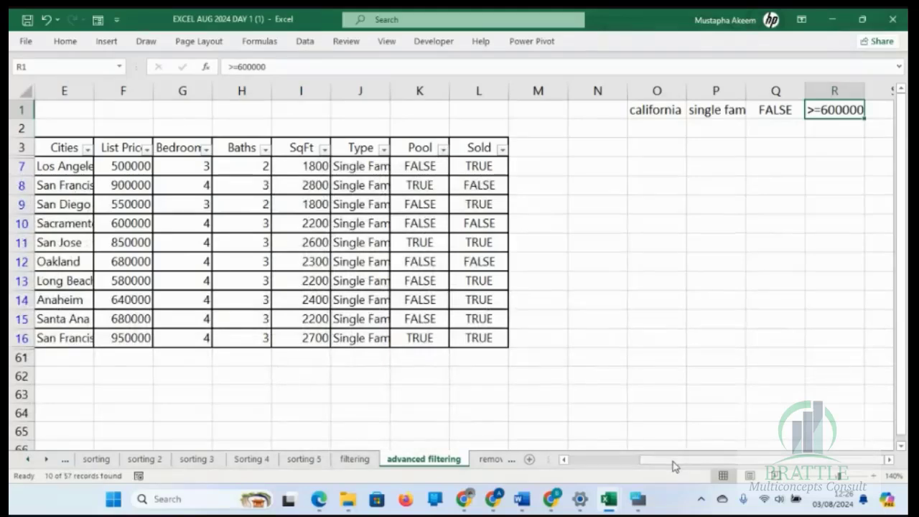
Step: Apply a Top 10 number filter to the List Price column, set to the top 5 items
left_click_drag(674, 463, 582, 478)
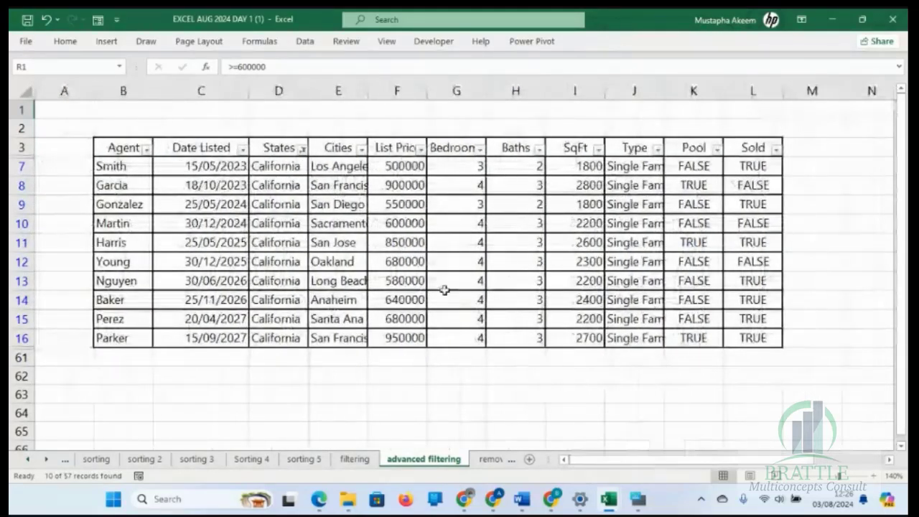
left_click(420, 149)
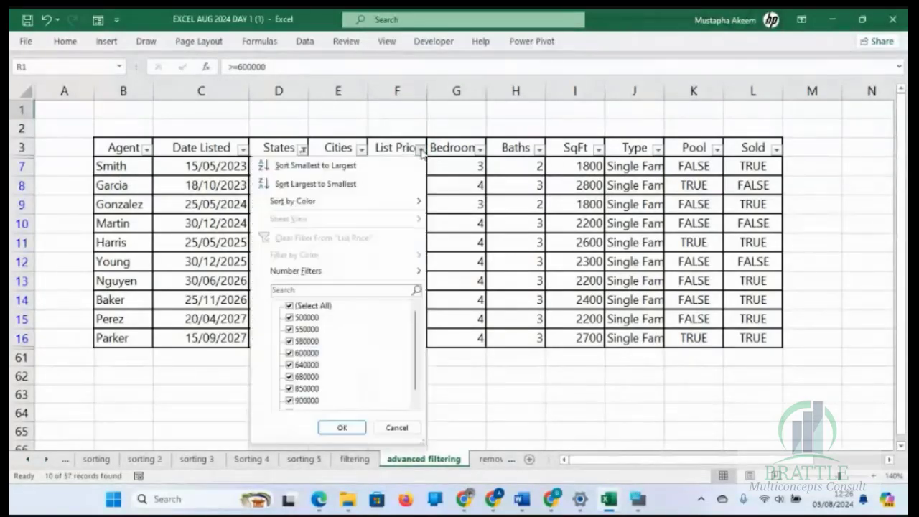
mouse_move(320, 275)
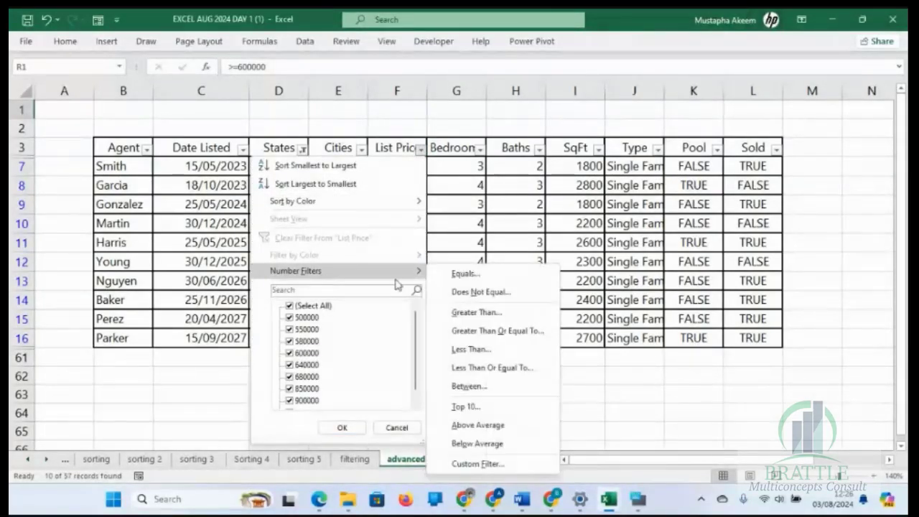
left_click(465, 407)
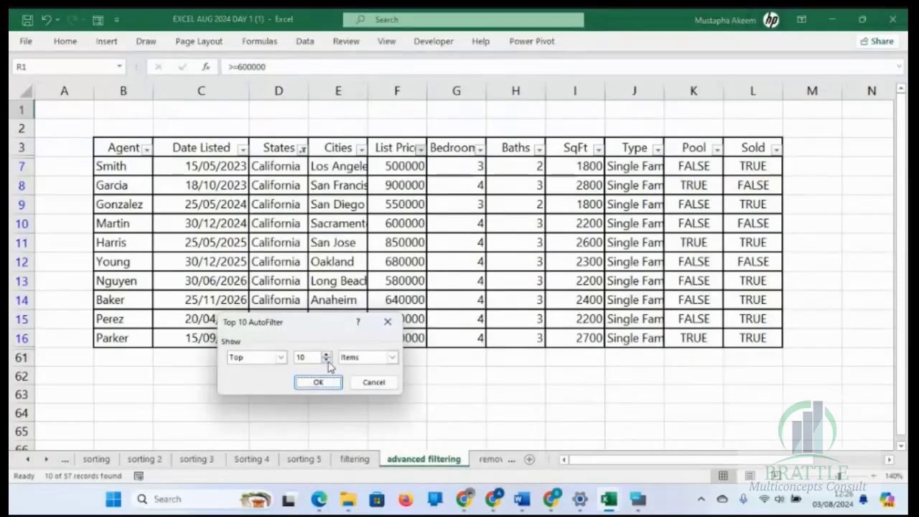
left_click(327, 360)
left_click(327, 361)
left_click(326, 361)
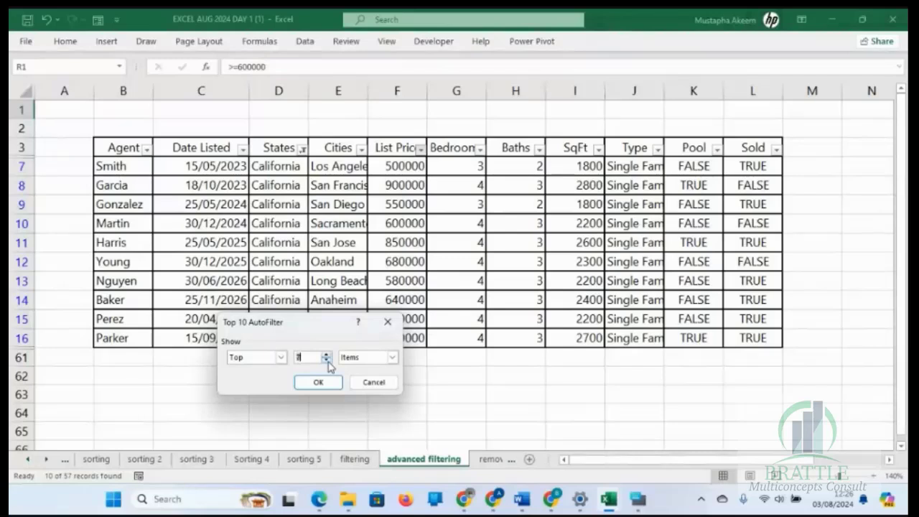
left_click(327, 360)
left_click(327, 361)
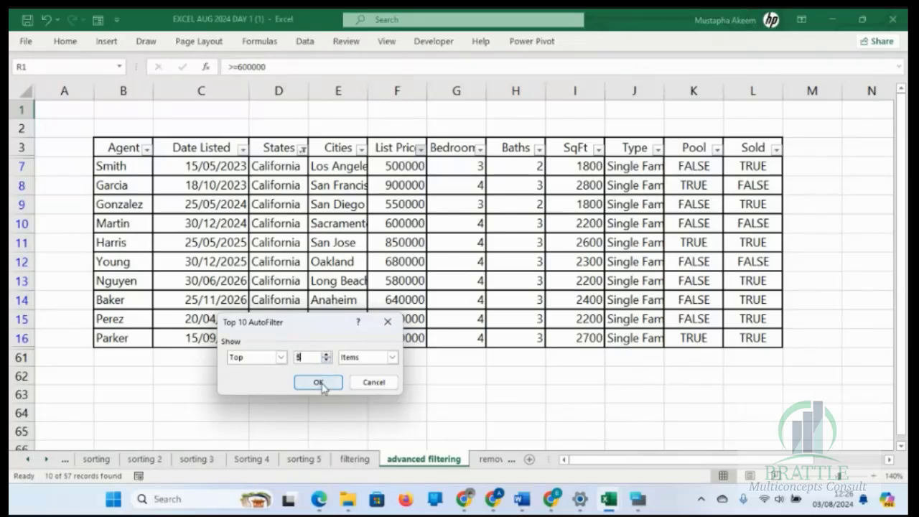
left_click(318, 383)
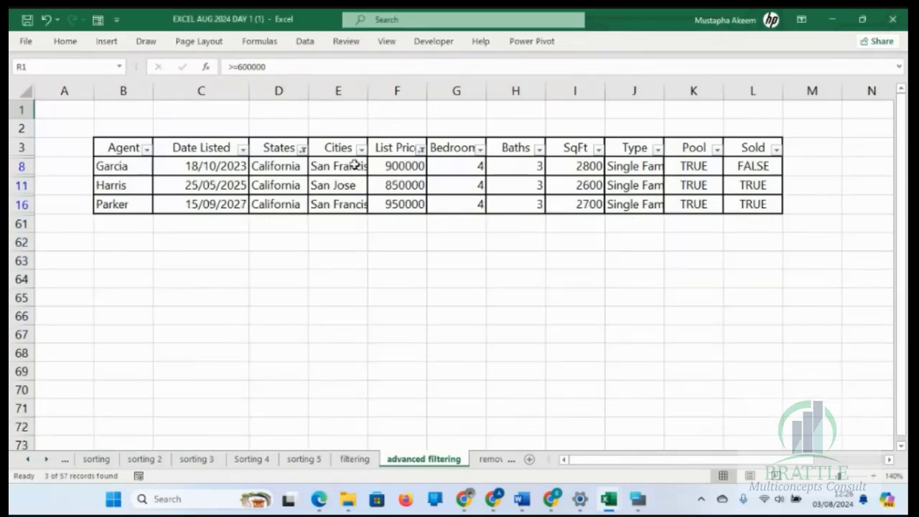
Step: Set the List Price Top 10 filter to the top 6 items and select the filtered prices
left_click(420, 149)
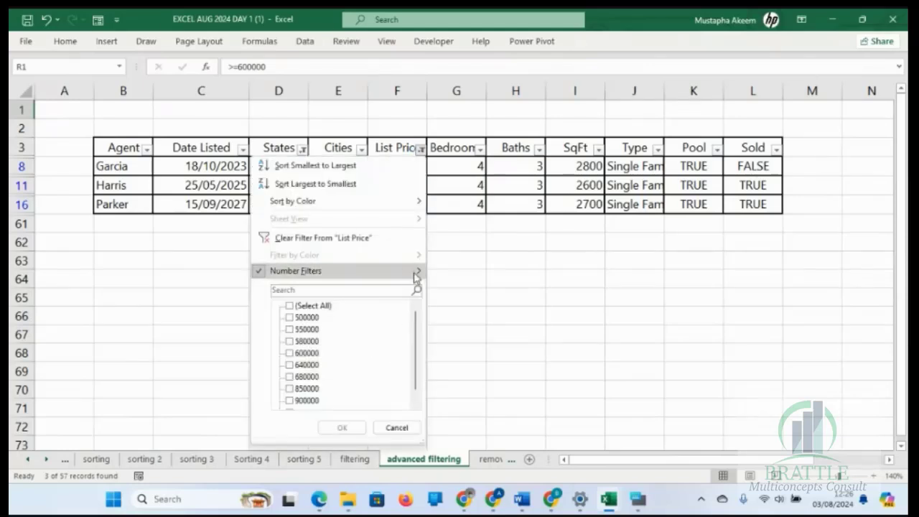
mouse_move(419, 277)
left_click(470, 406)
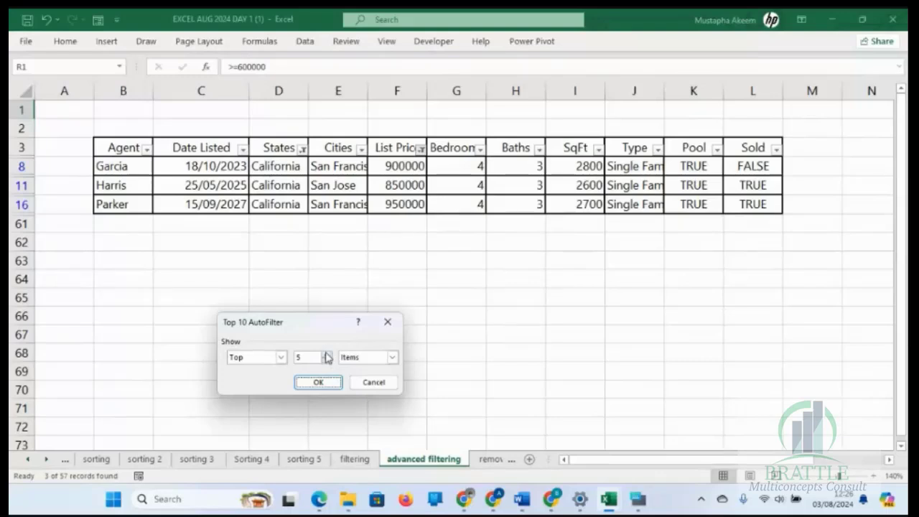
left_click(392, 358)
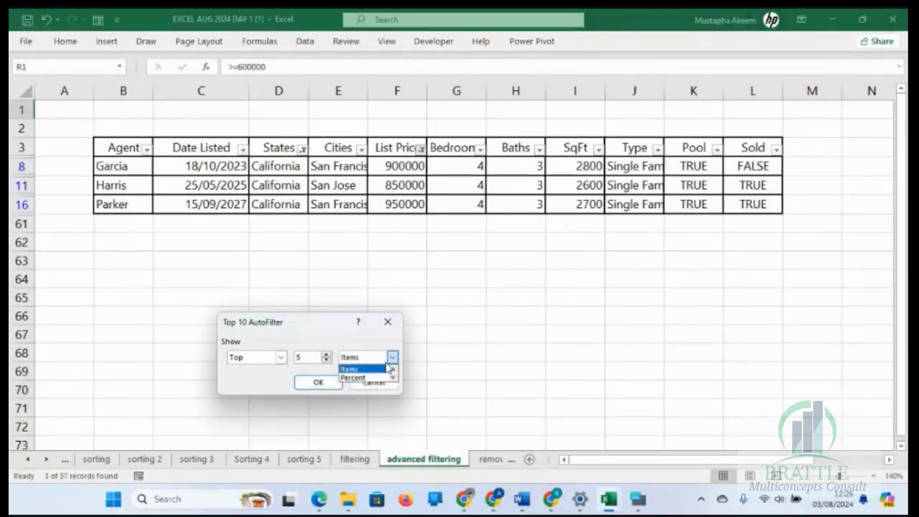
left_click(326, 354)
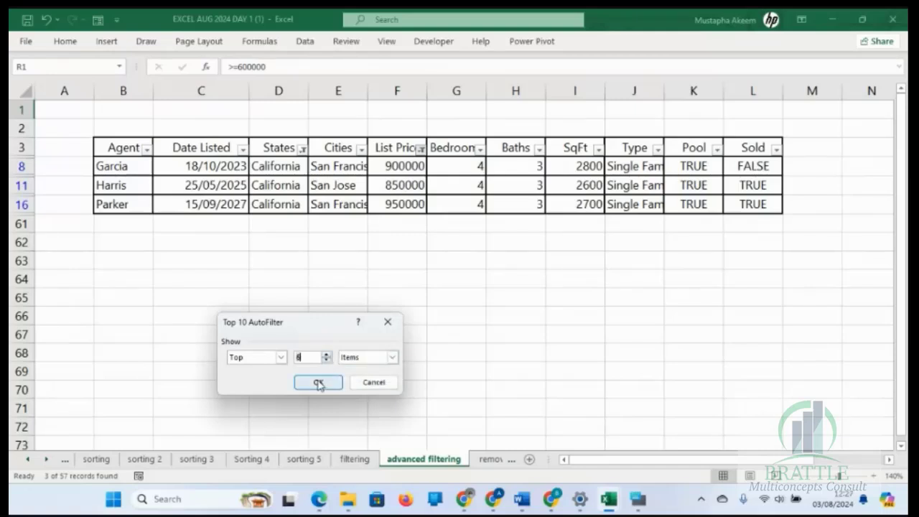
left_click(319, 383)
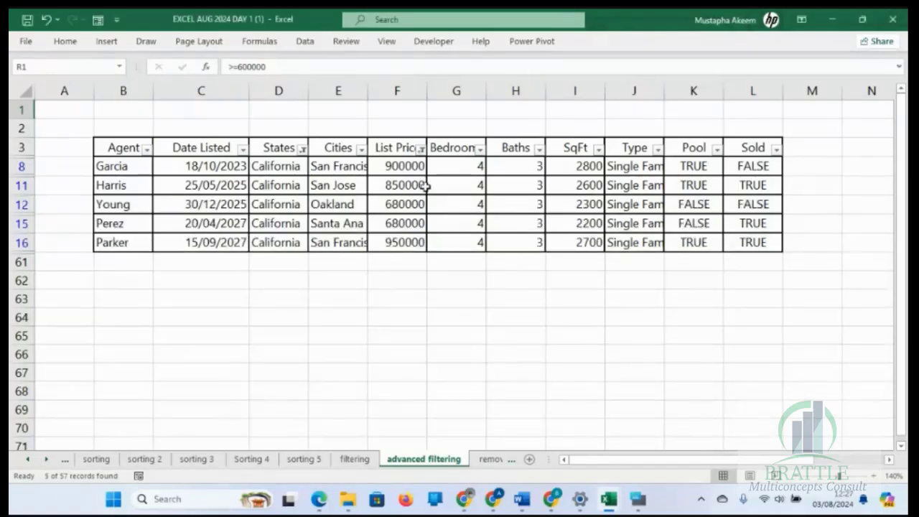
left_click_drag(410, 166, 411, 242)
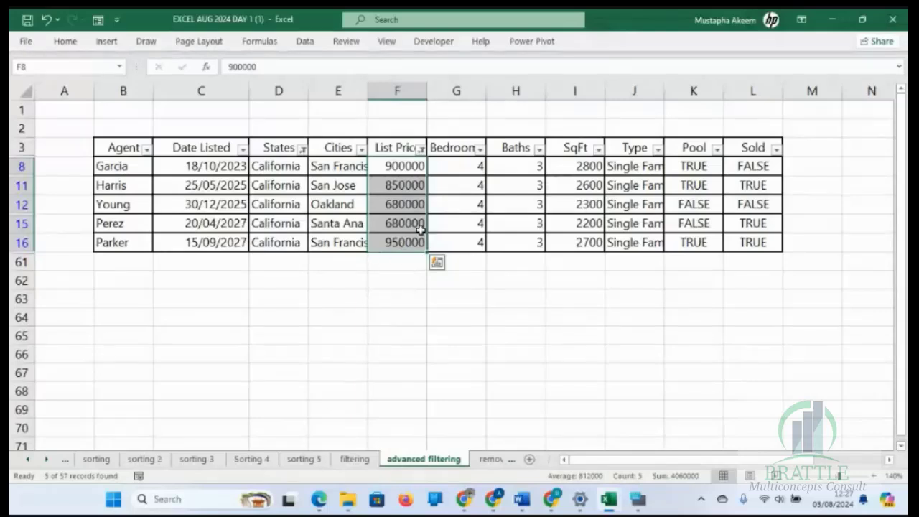
Step: Select the two 680000 prices in the List Price column, and clear the filter from the States column
left_click_drag(406, 204, 407, 224)
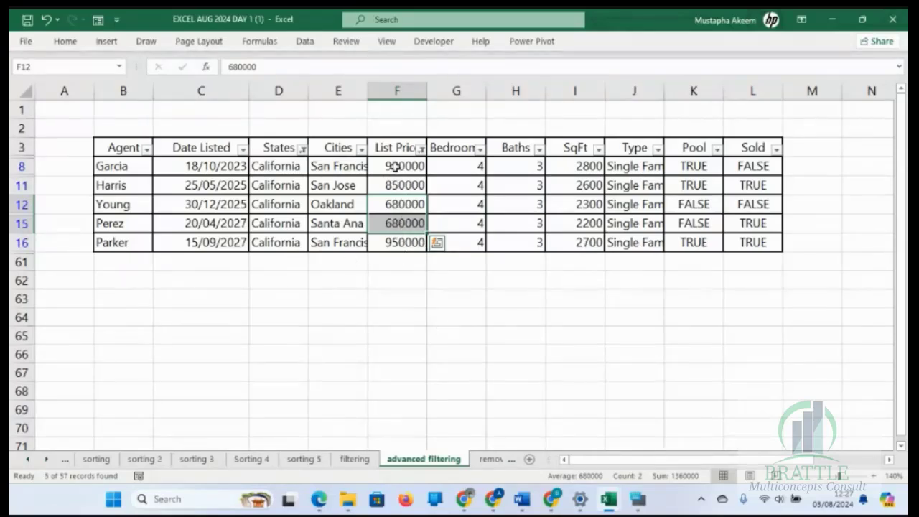
left_click(302, 149)
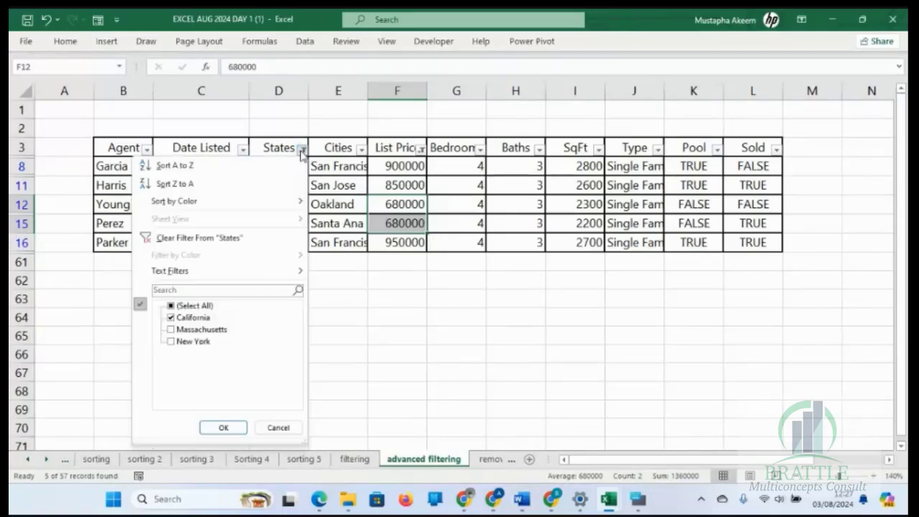
left_click(205, 237)
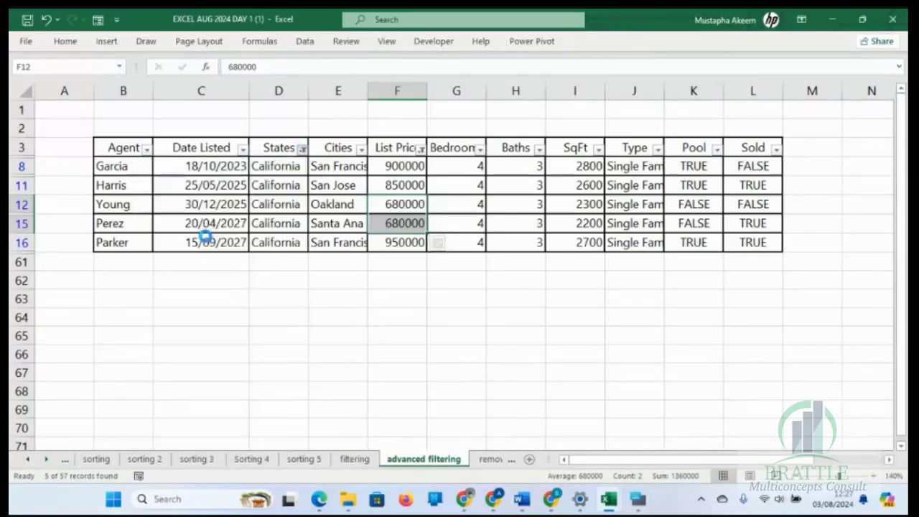
Step: Change the Top 10 number filter on the List Price column to show the top 6 percent
left_click(421, 149)
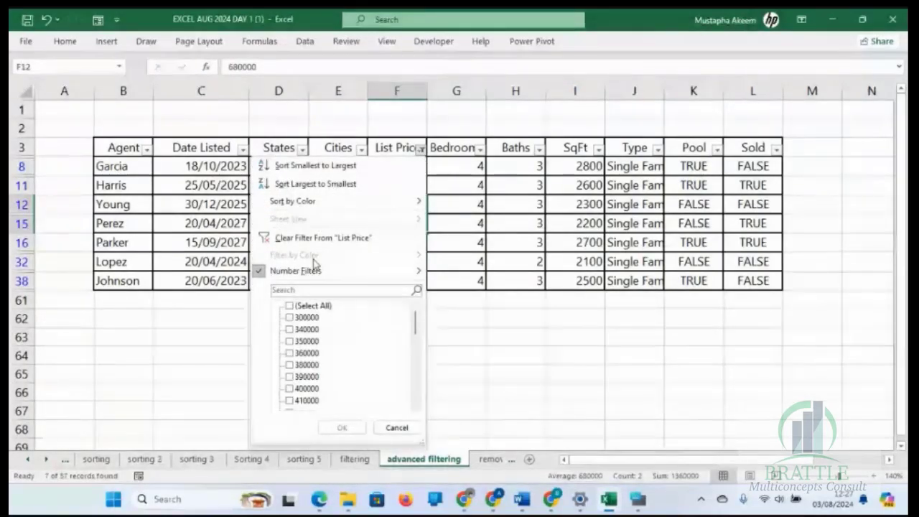
mouse_move(314, 273)
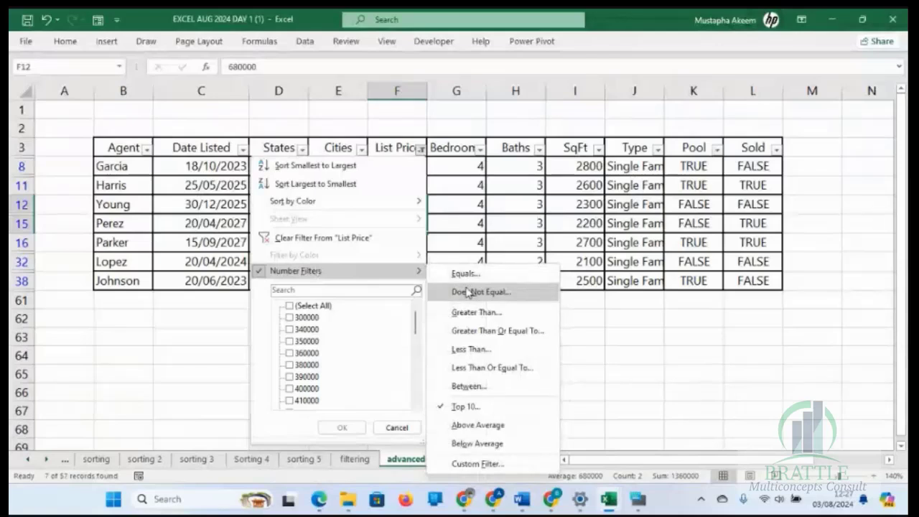
left_click(469, 407)
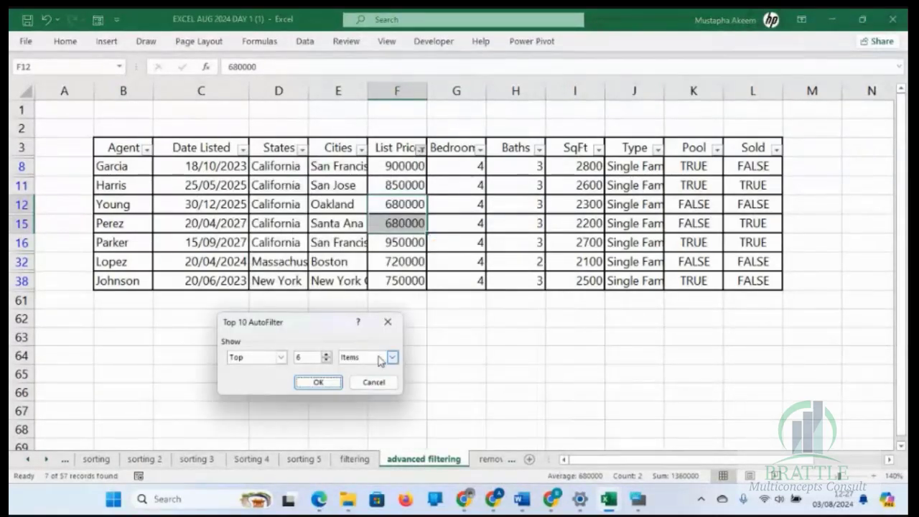
left_click(392, 358)
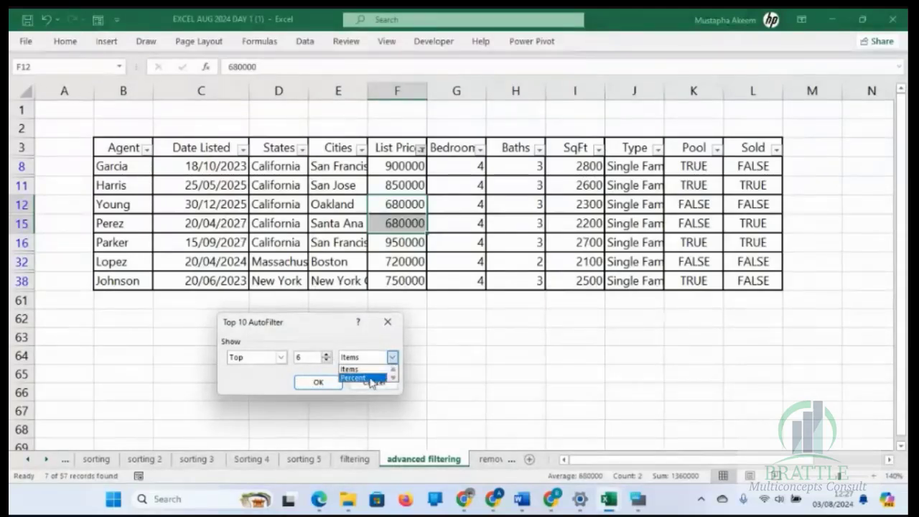
left_click(370, 378)
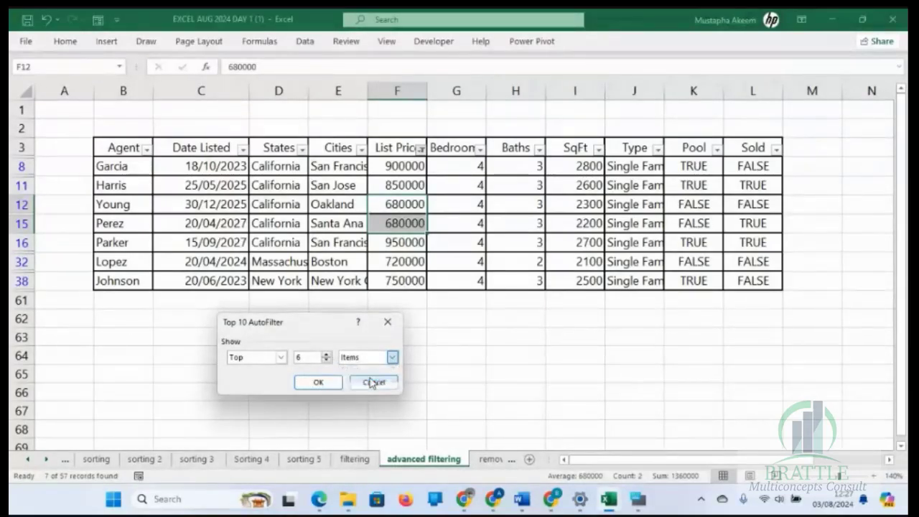
left_click(319, 382)
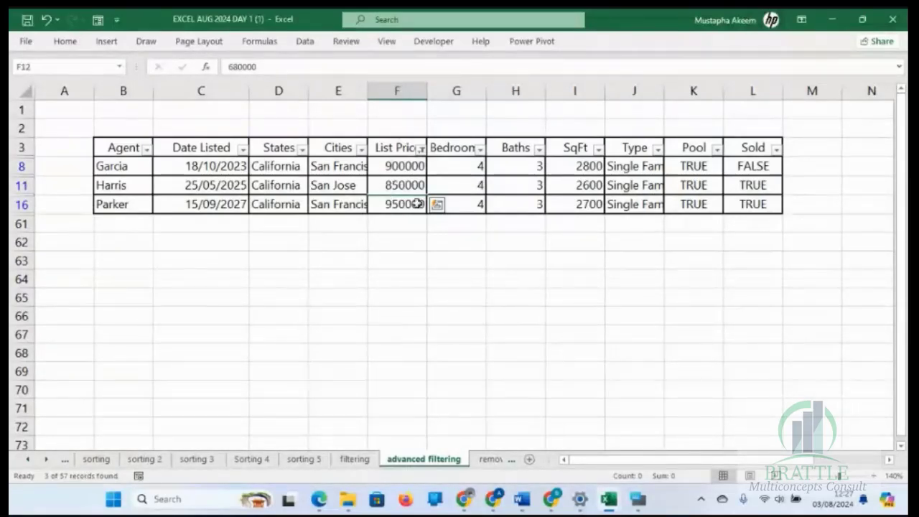
Step: Filter the List Price column to show only above-average values and review the matching rows
left_click(421, 150)
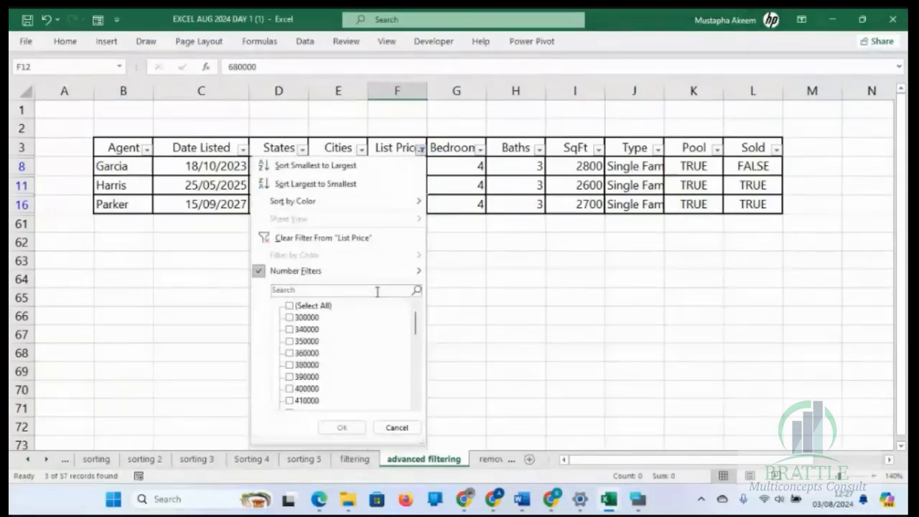
mouse_move(402, 272)
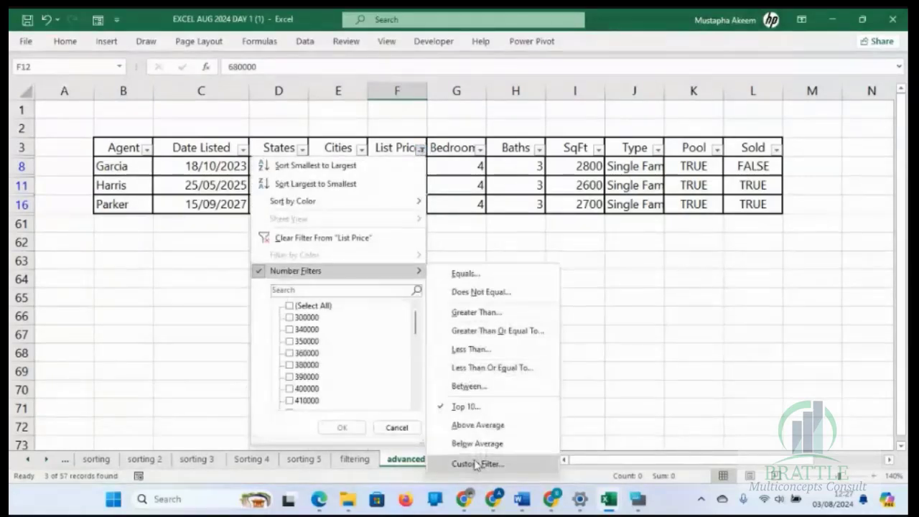
left_click(478, 426)
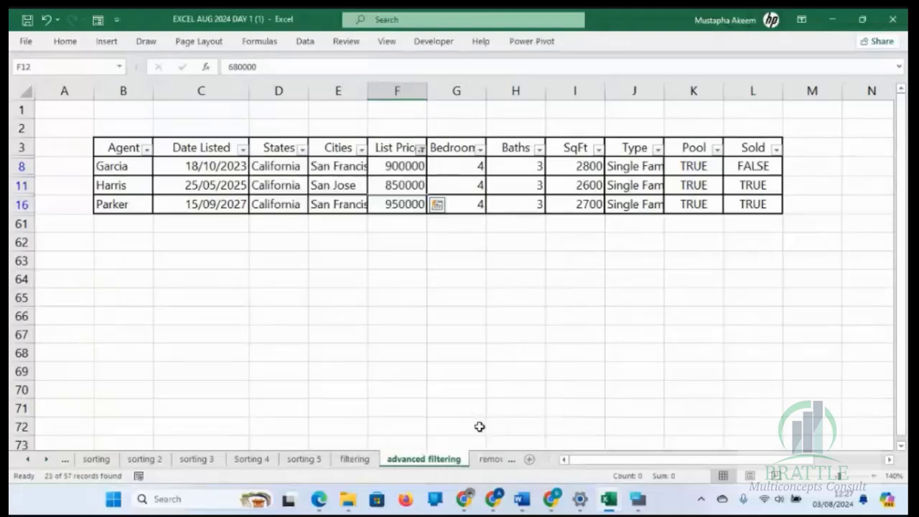
left_click_drag(903, 168, 902, 171)
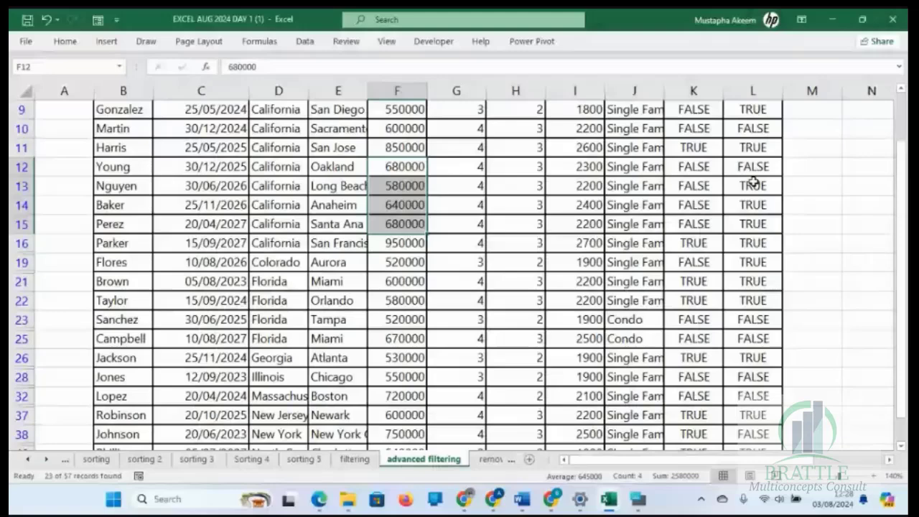
left_click_drag(902, 180, 903, 170)
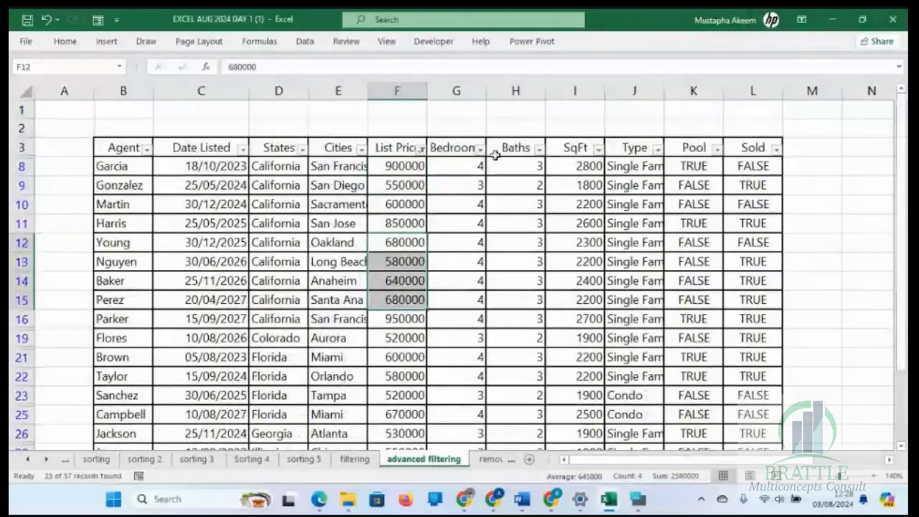
Step: Change the List Price number filter to show only below-average values and review the matching rows
left_click(421, 148)
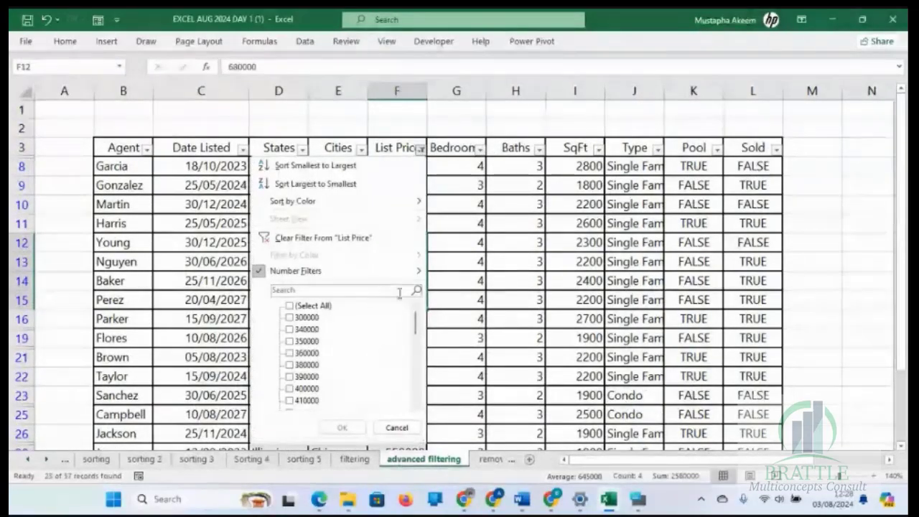
mouse_move(418, 270)
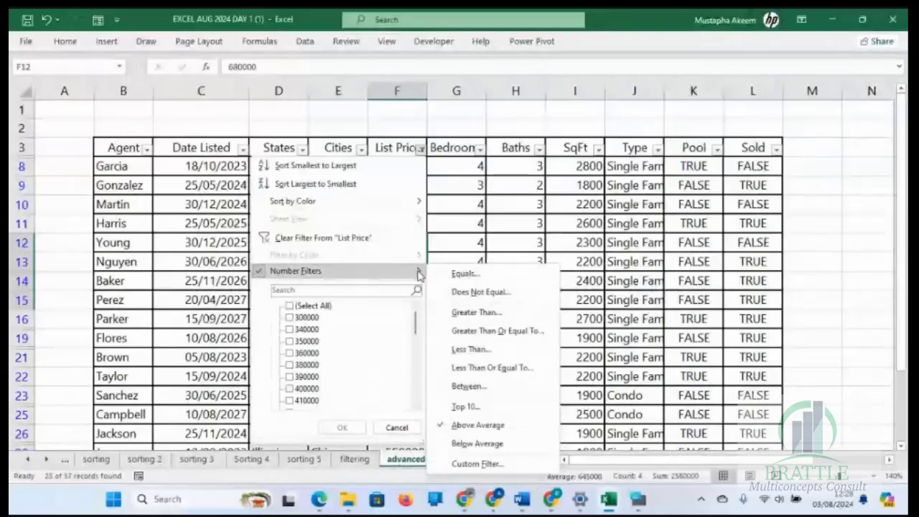
left_click(488, 443)
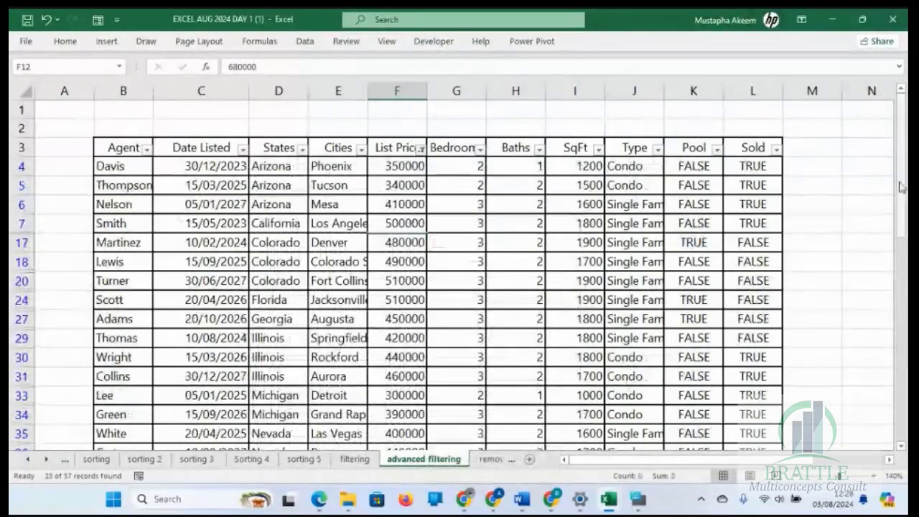
left_click_drag(903, 175, 902, 131)
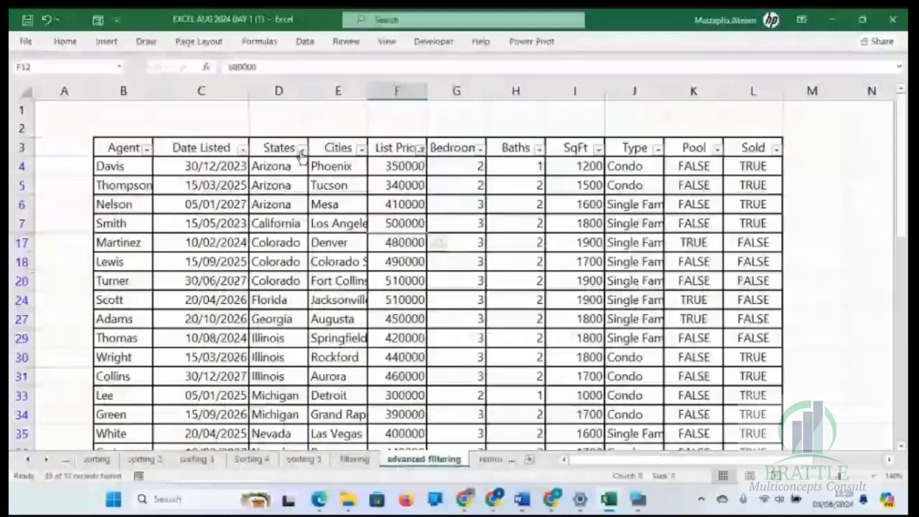
Step: Apply a text filter to the States column for values that equal "ill"
left_click(301, 151)
mouse_move(255, 280)
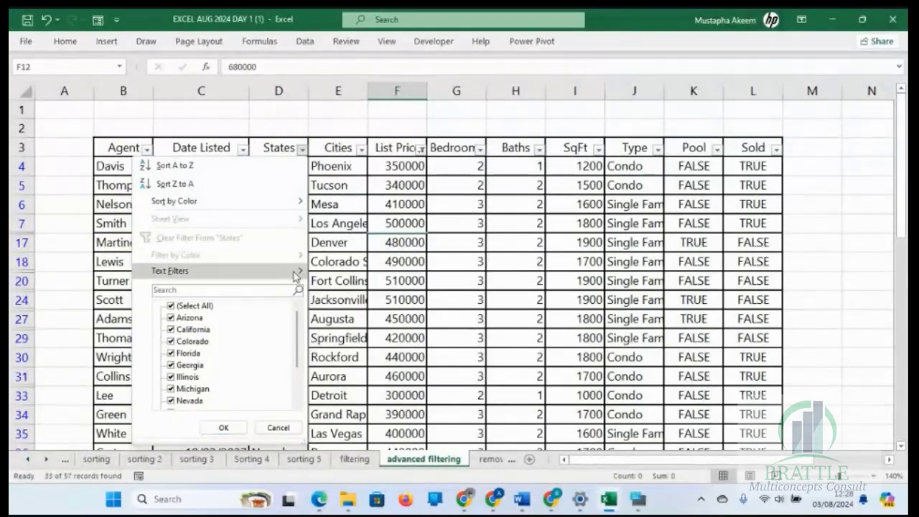
mouse_move(300, 273)
left_click(353, 274)
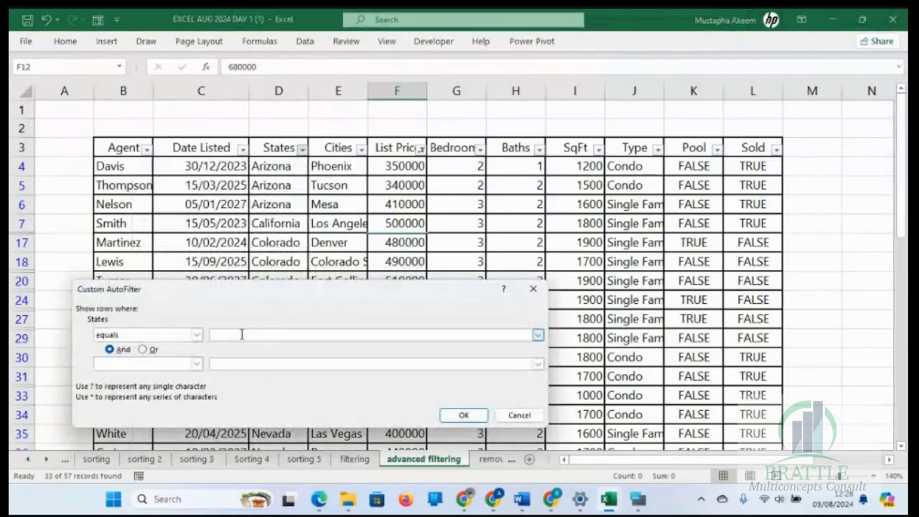
left_click_drag(250, 294, 410, 203)
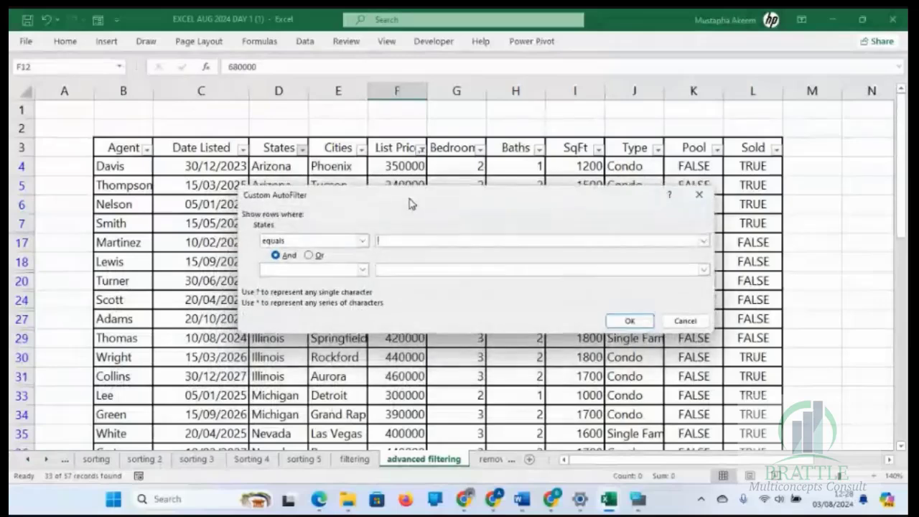
left_click(390, 242)
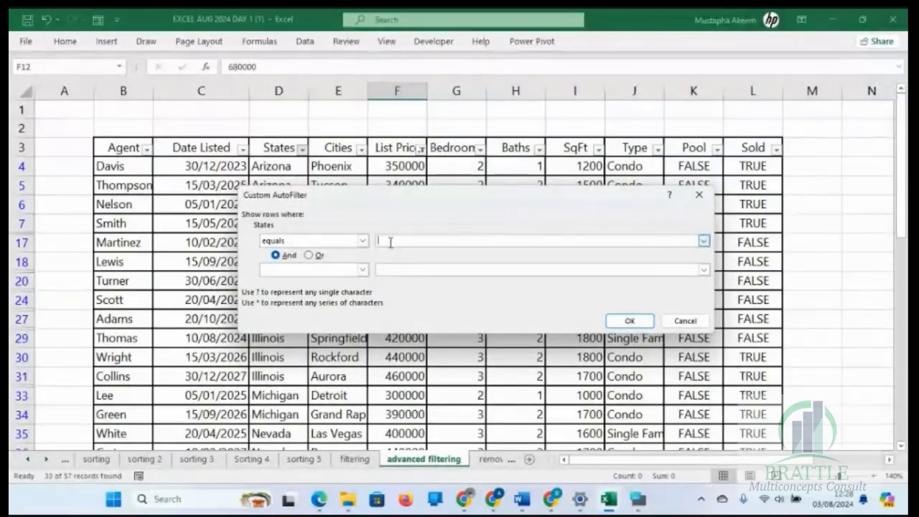
type("I")
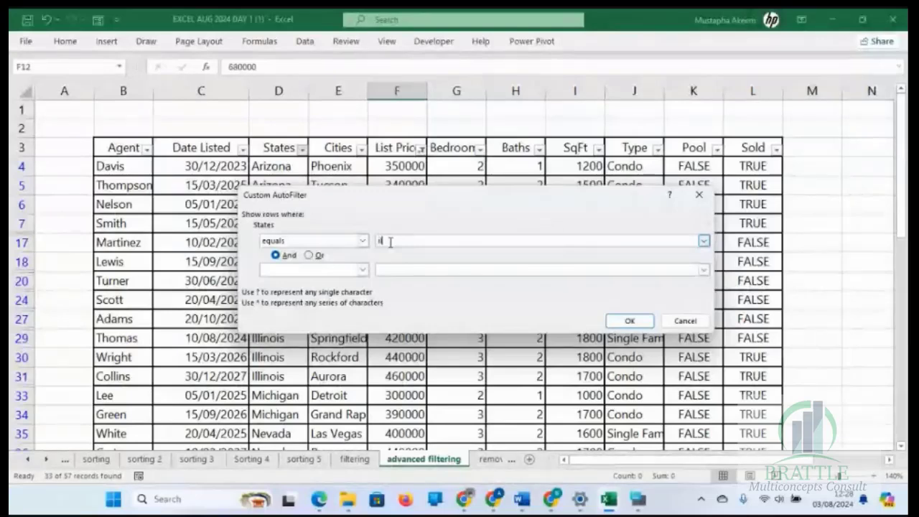
type("ll")
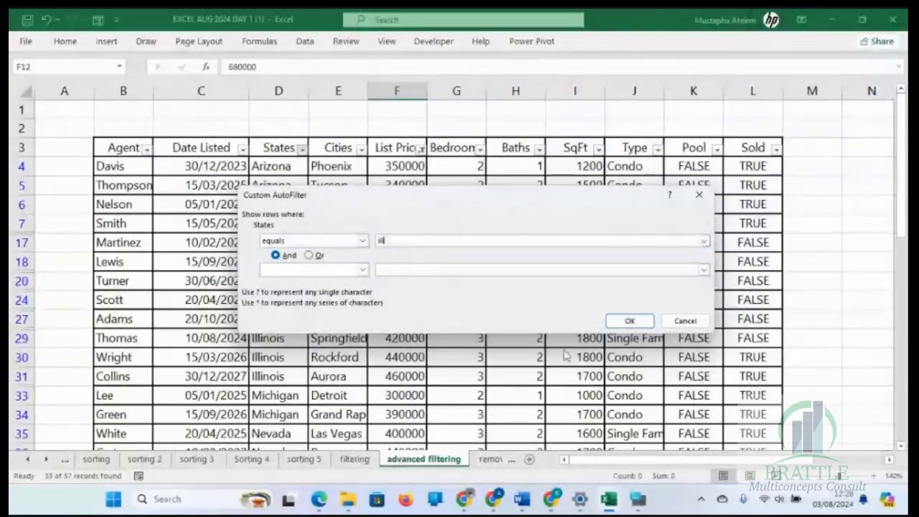
left_click(631, 321)
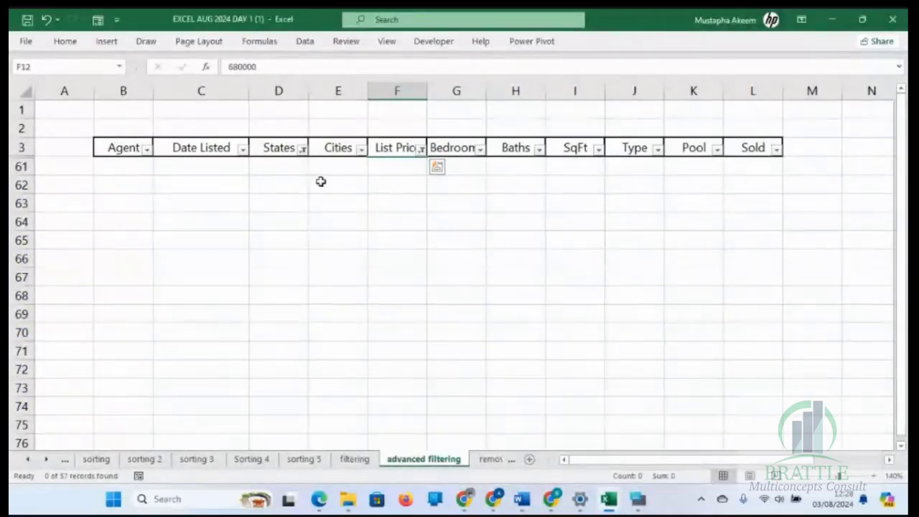
Step: Change the States filter's equals value to "illinous" and apply it
left_click(302, 149)
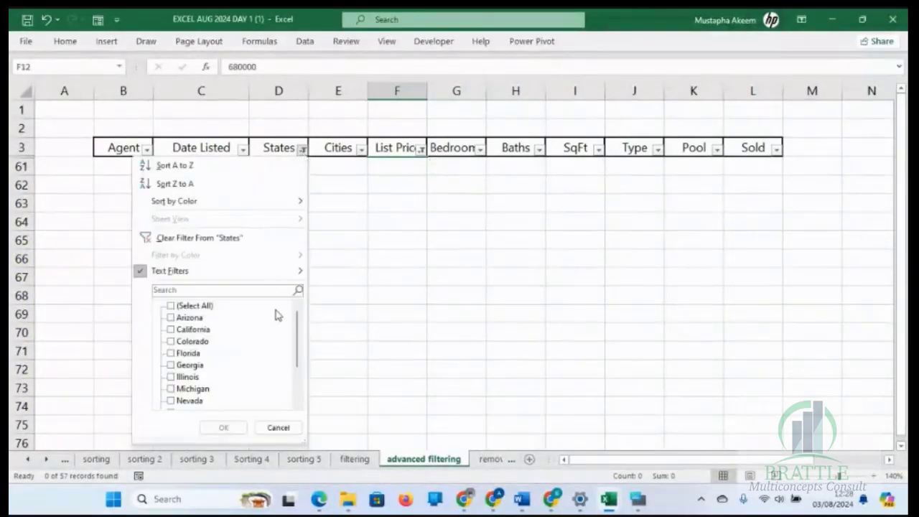
mouse_move(258, 273)
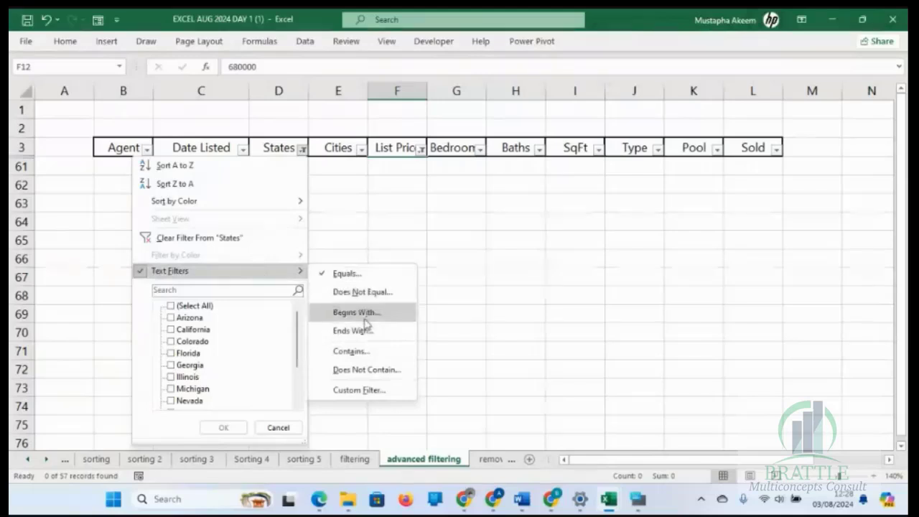
left_click(359, 277)
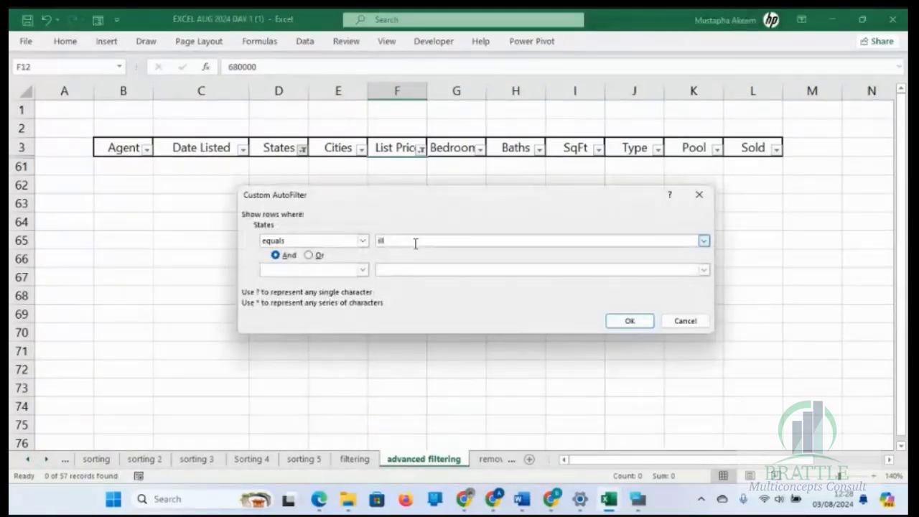
type("illinnu")
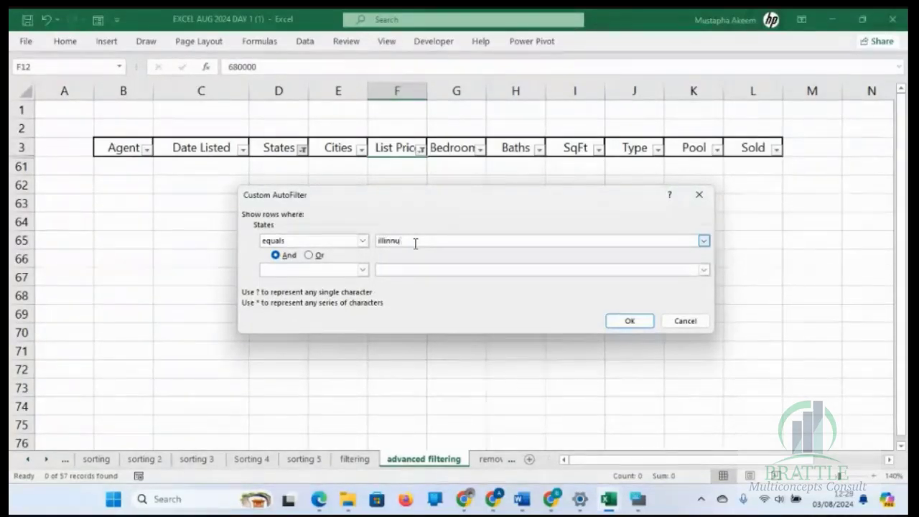
key("BackSpace")
key("BackSpace")
key("BackSpace")
type("n")
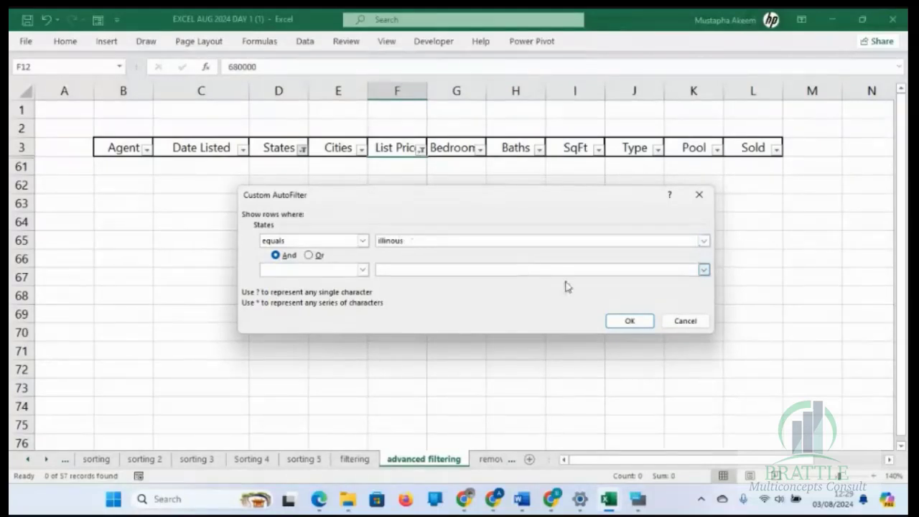
left_click(621, 328)
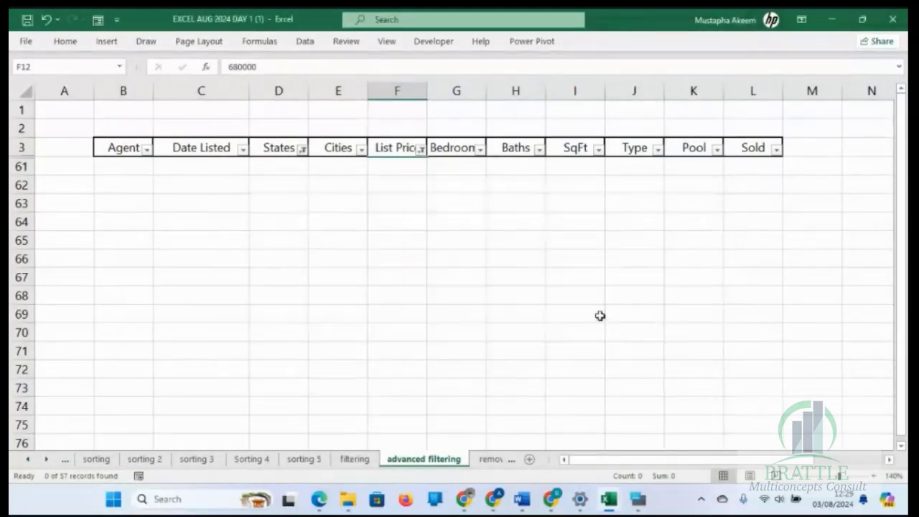
Step: Clear the misspelled text filter from the States column
left_click(301, 160)
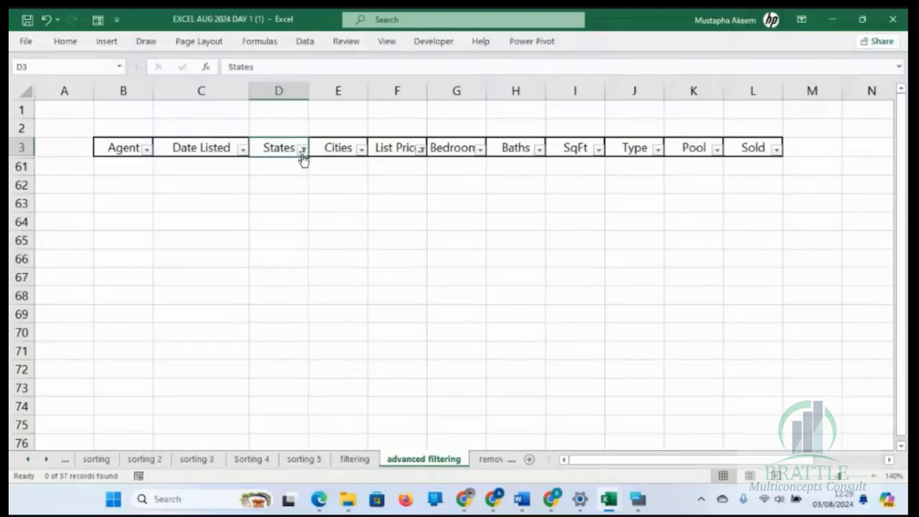
left_click(302, 155)
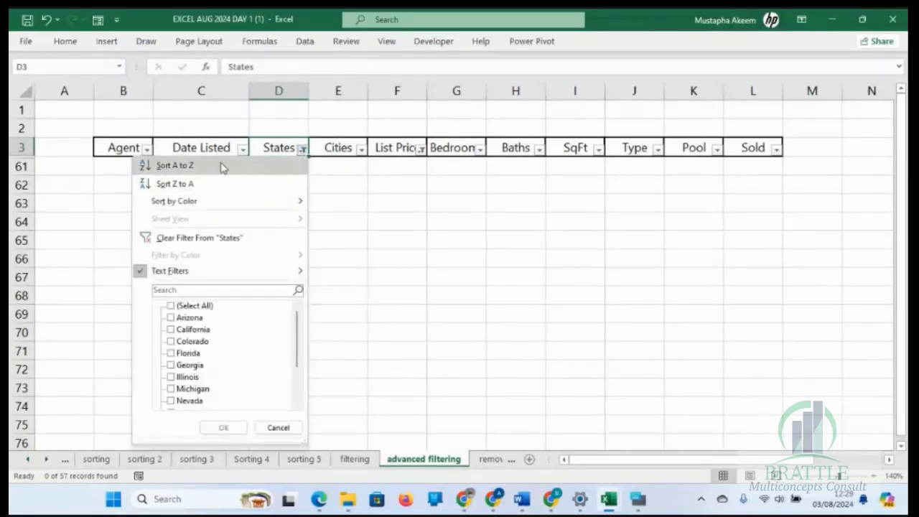
left_click(209, 237)
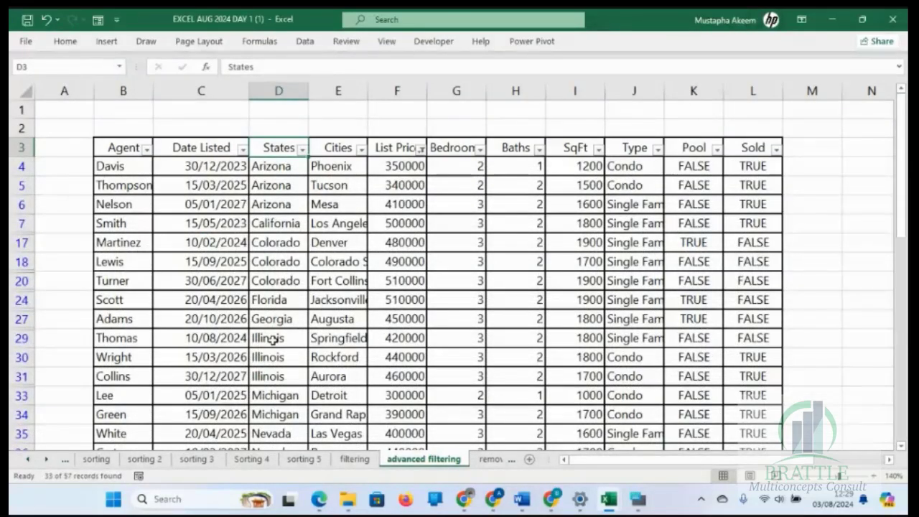
Step: Copy the text "Illinois" from cell D29 and filter the States column for values that equal it
left_click(274, 339)
left_click_drag(267, 67, 203, 66)
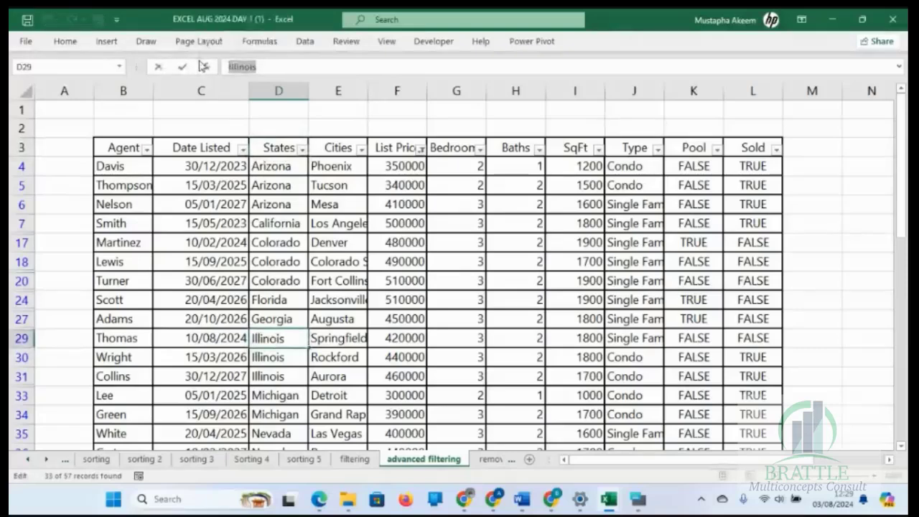
left_click(303, 148)
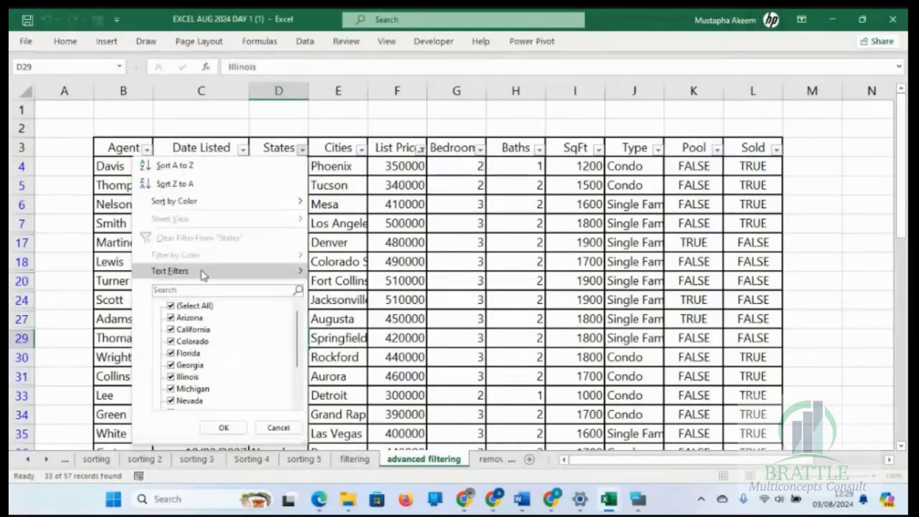
mouse_move(203, 275)
left_click(347, 273)
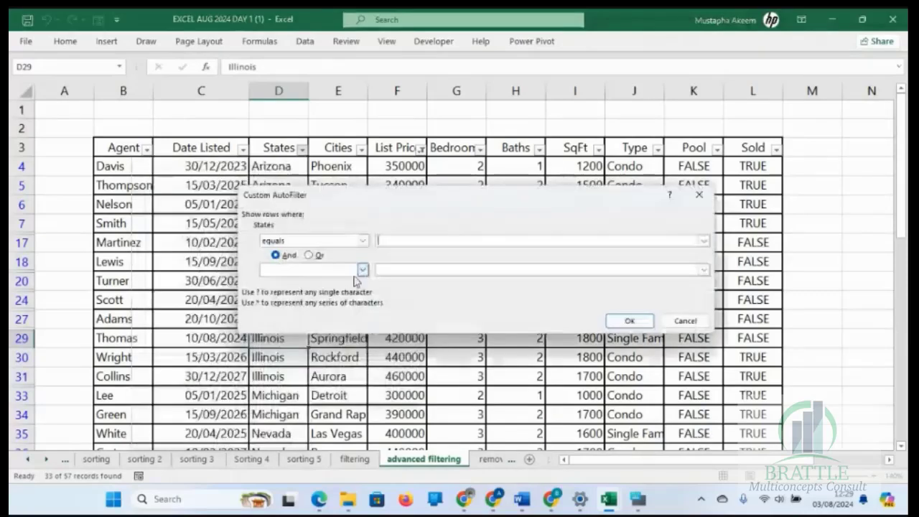
type("Illinois")
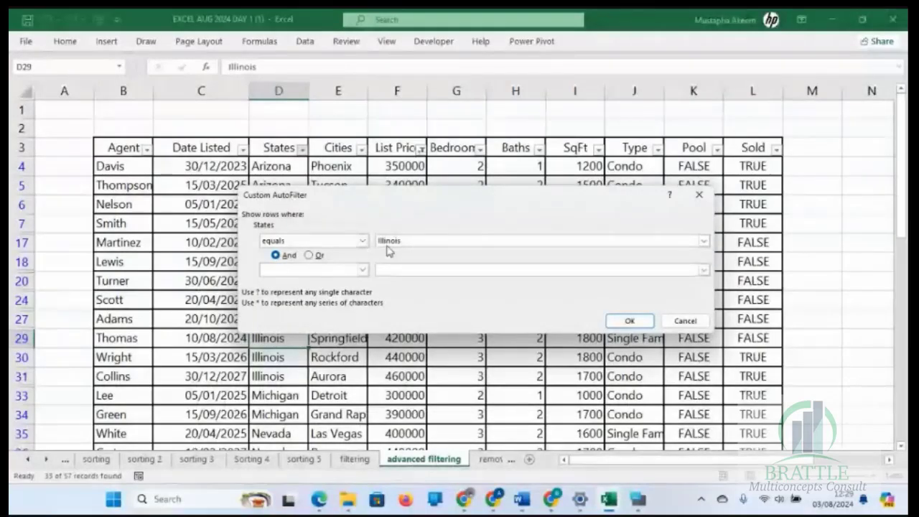
left_click(627, 325)
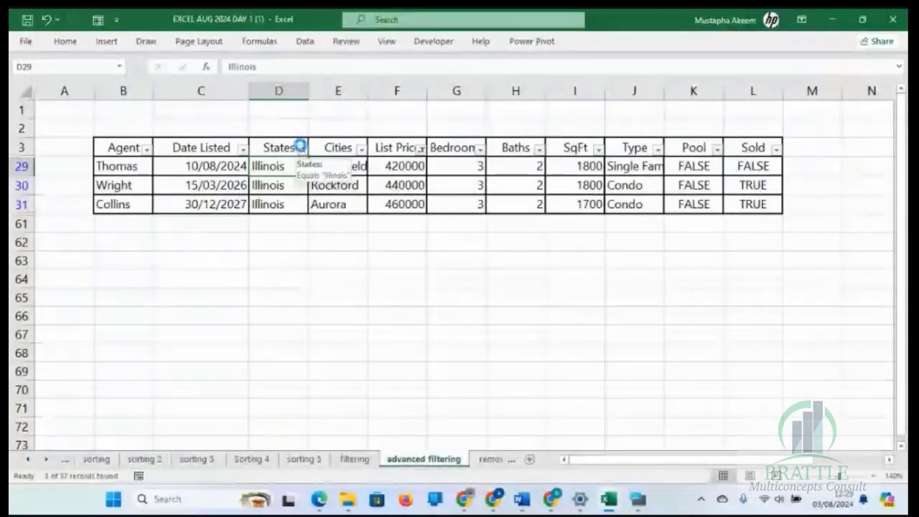
Step: Clear the Illinois filter from the States column
left_click(300, 147)
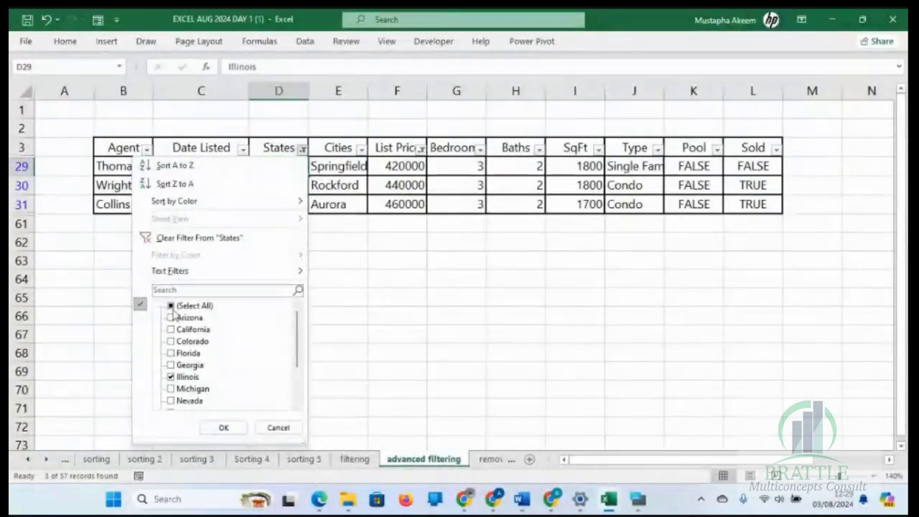
left_click(292, 272)
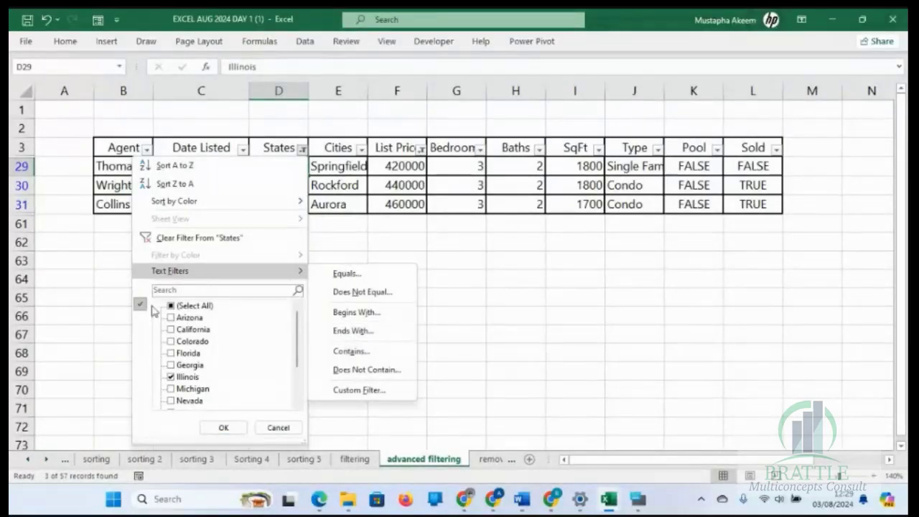
left_click(191, 238)
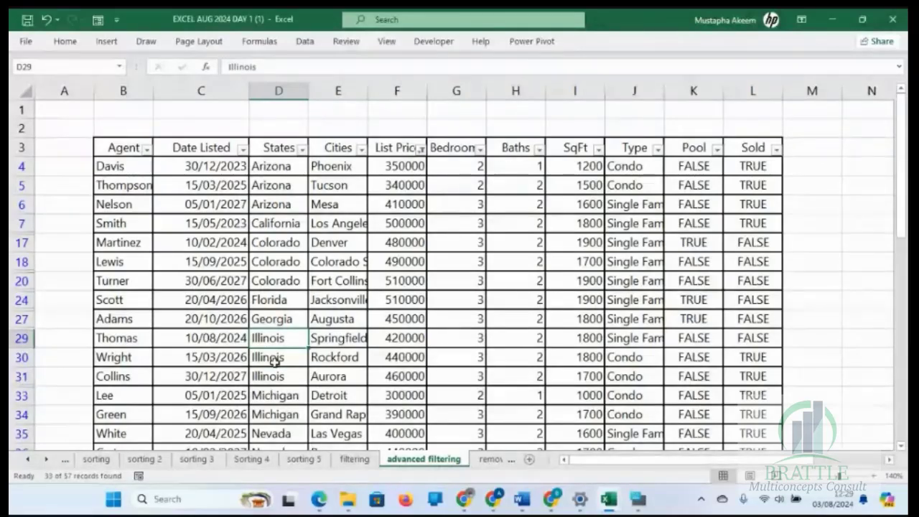
left_click(272, 396)
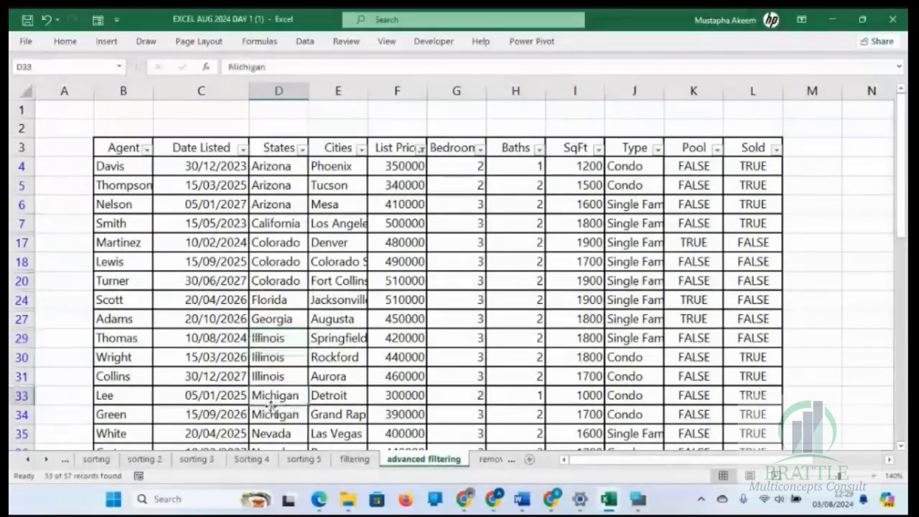
left_click(278, 415)
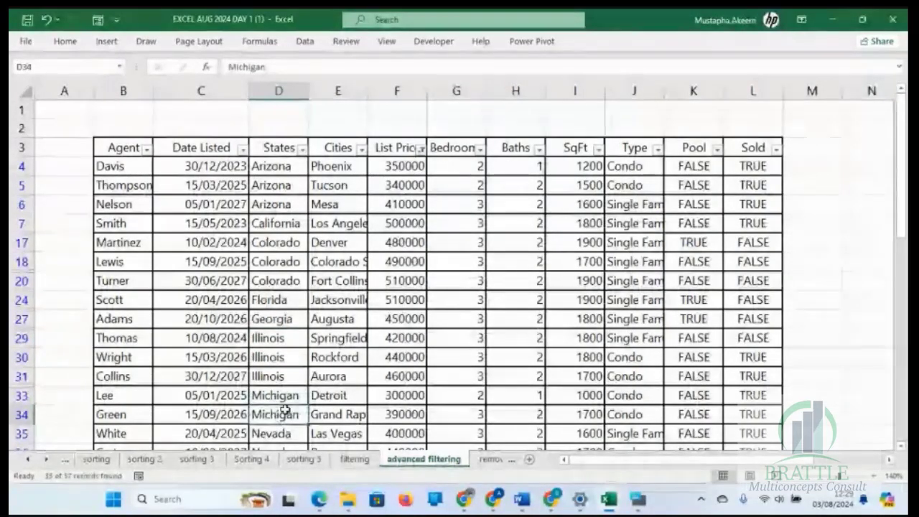
Step: Filter the States column to show only states that contain "or" and select the matching state cells
left_click(280, 431)
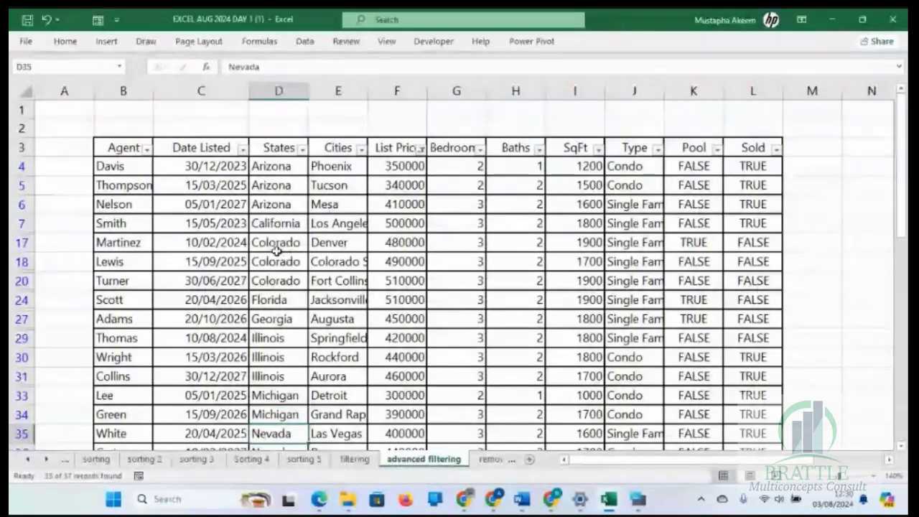
left_click(277, 249)
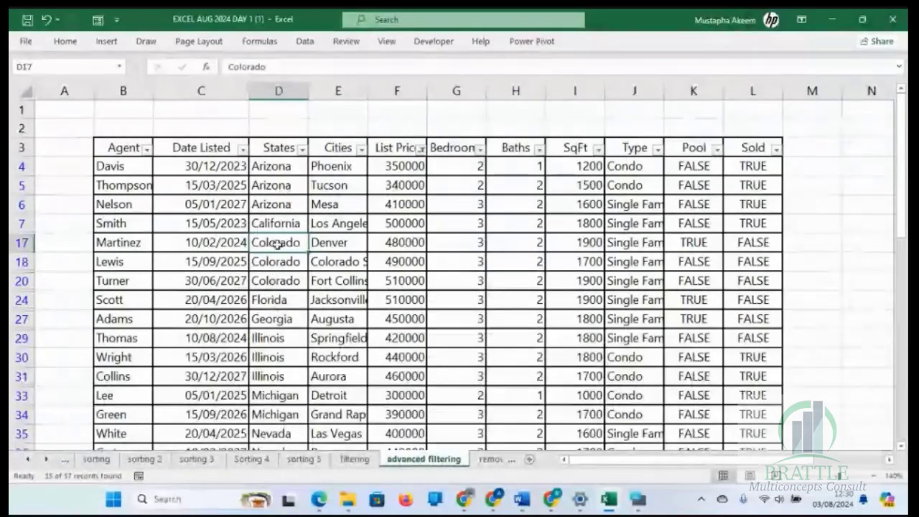
left_click(303, 148)
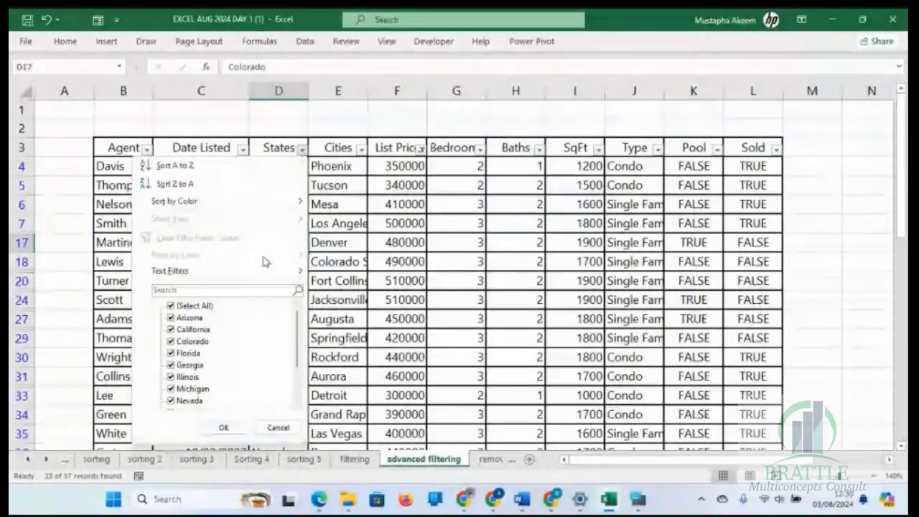
mouse_move(227, 269)
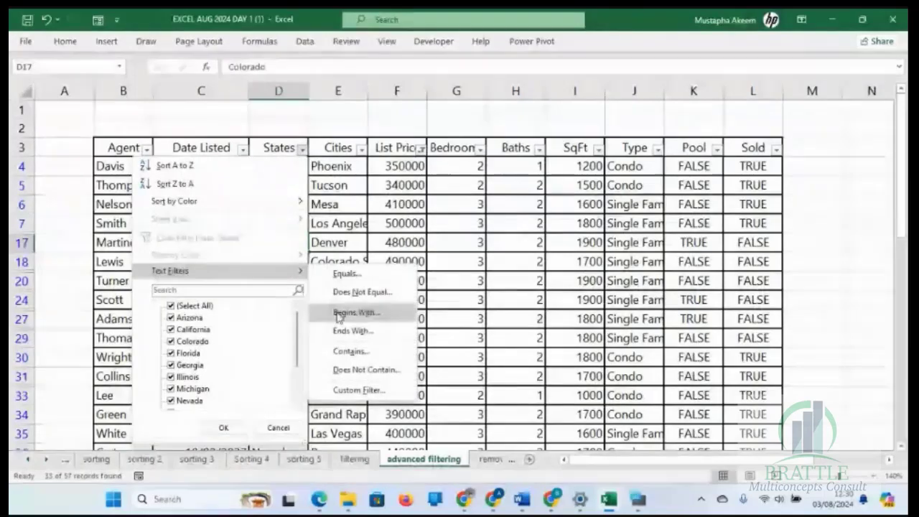
left_click(373, 353)
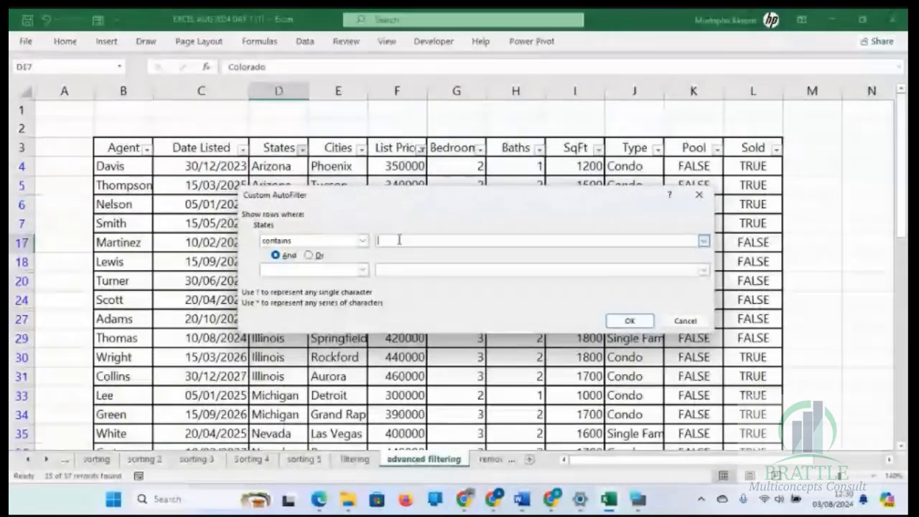
type("or")
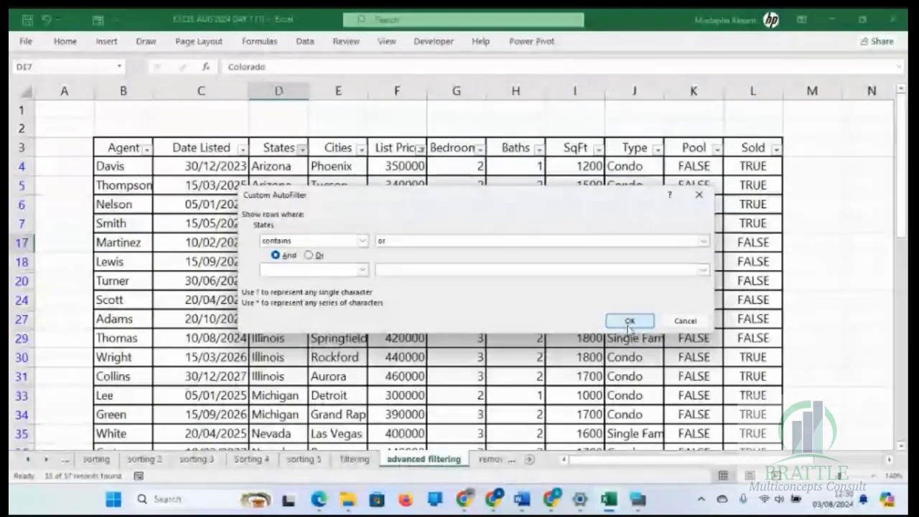
left_click(629, 323)
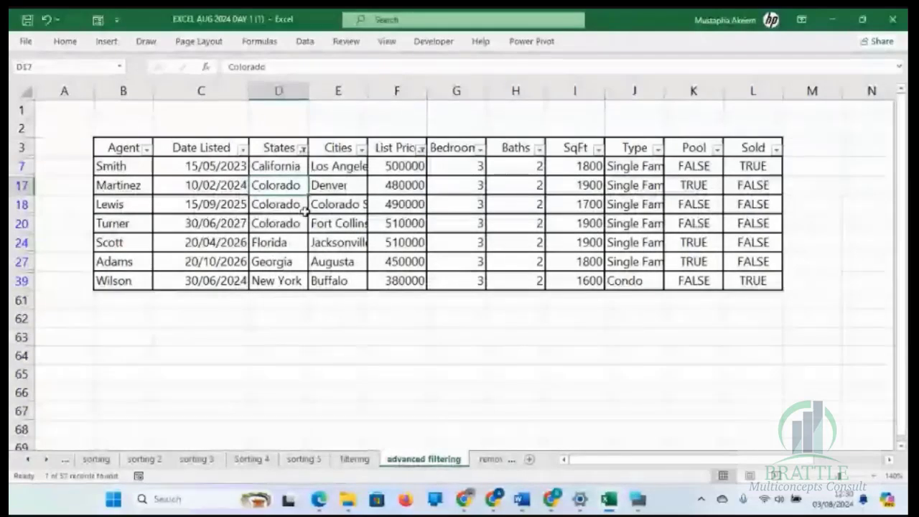
left_click_drag(291, 166, 290, 284)
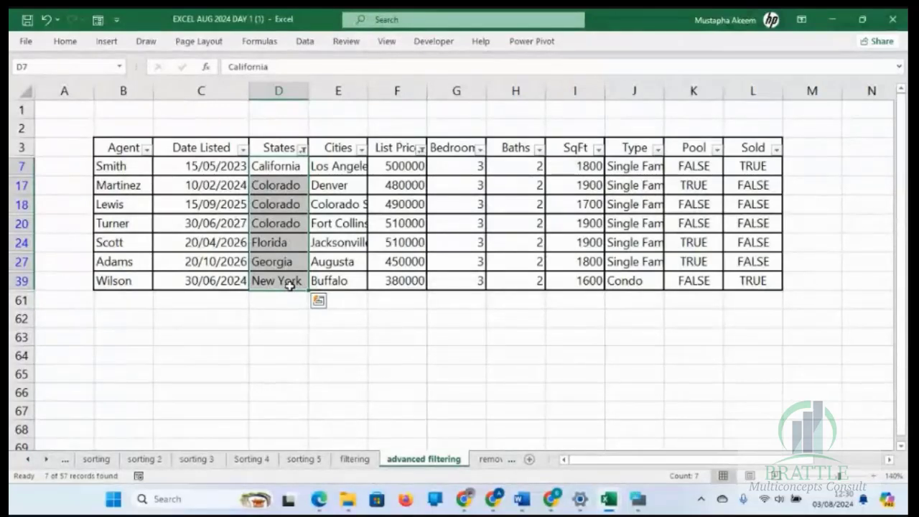
Step: Clear the "or" text filter from the States column
left_click(303, 149)
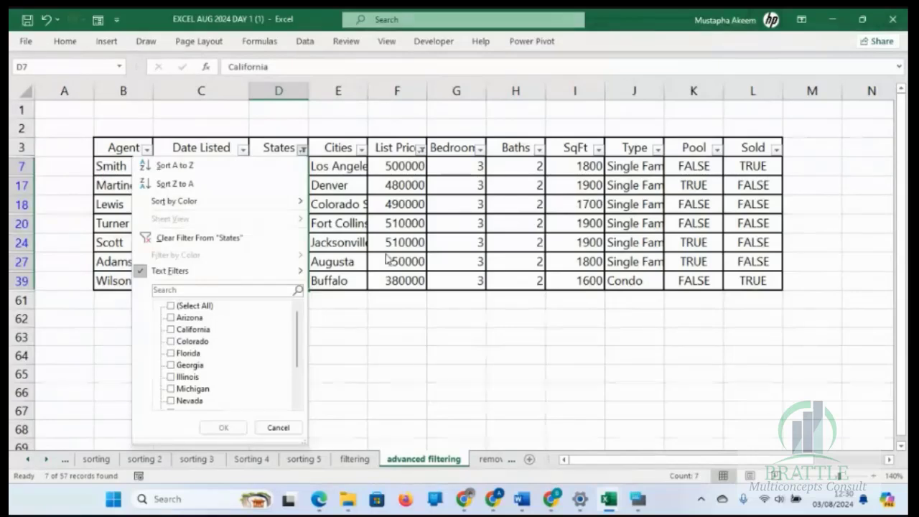
left_click(233, 234)
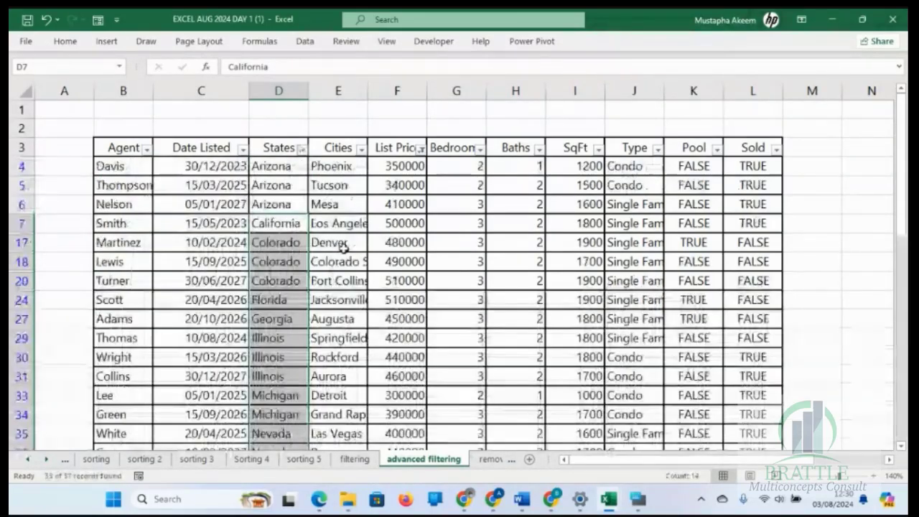
left_click(404, 261)
Step: Examine the filter criteria listed in cells O1 to R1 beside the listings table
left_click(248, 262)
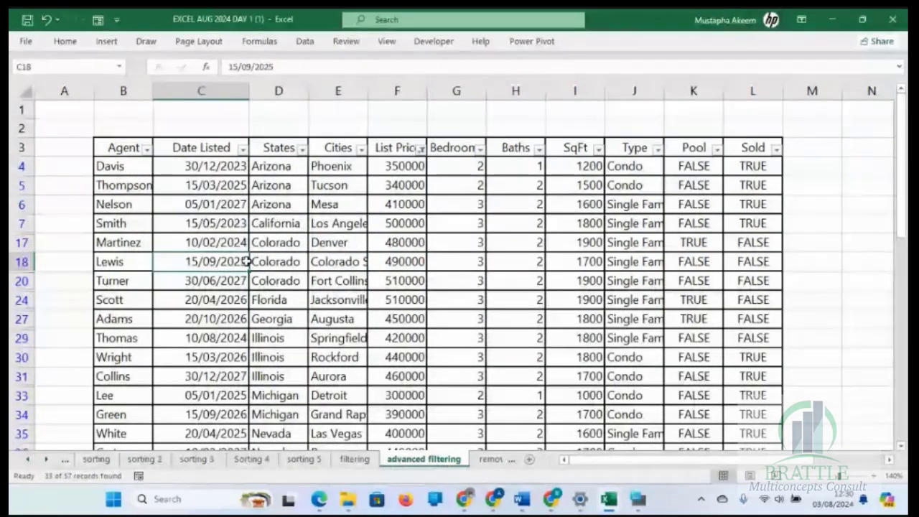
key("Right")
key("Right")
key("Right")
key("Right")
key("Right")
key("Right")
key("Right")
key("Right")
key("Right")
key("Right")
key("Right")
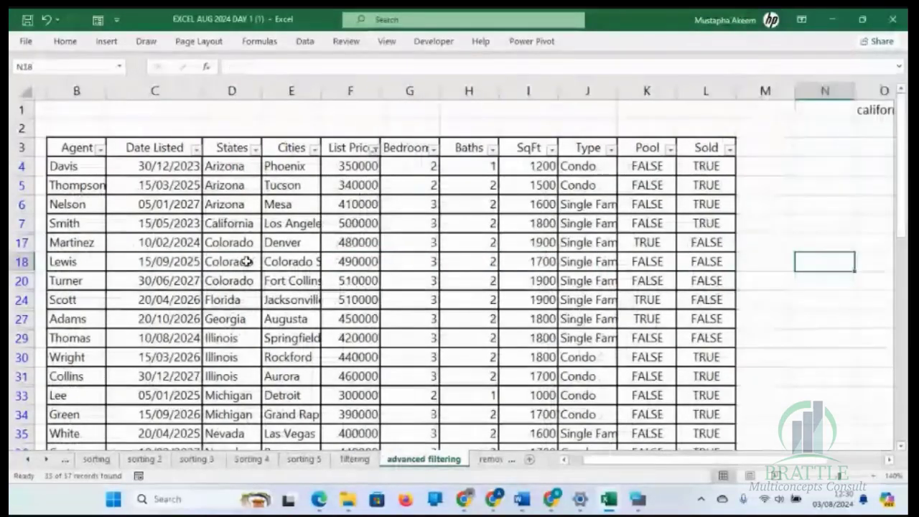
key("Right")
key("Right")
key("Right")
key("Right")
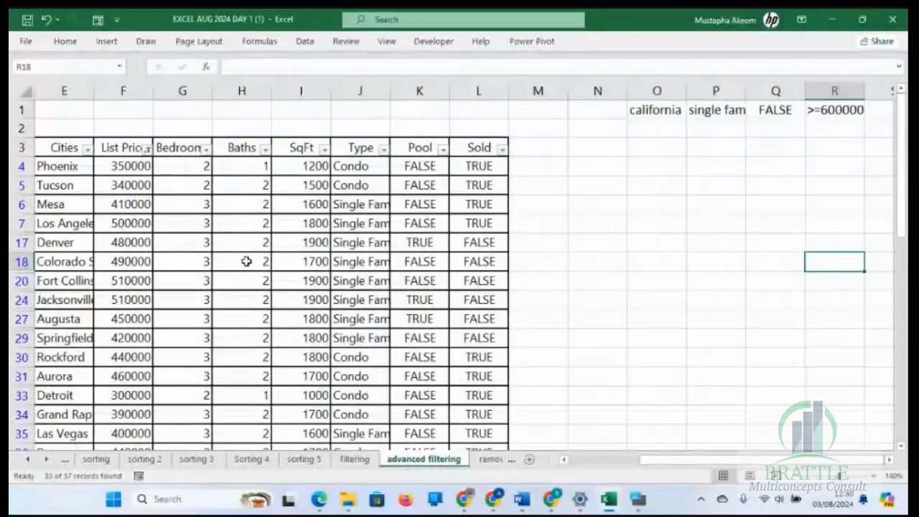
left_click_drag(787, 119, 830, 111)
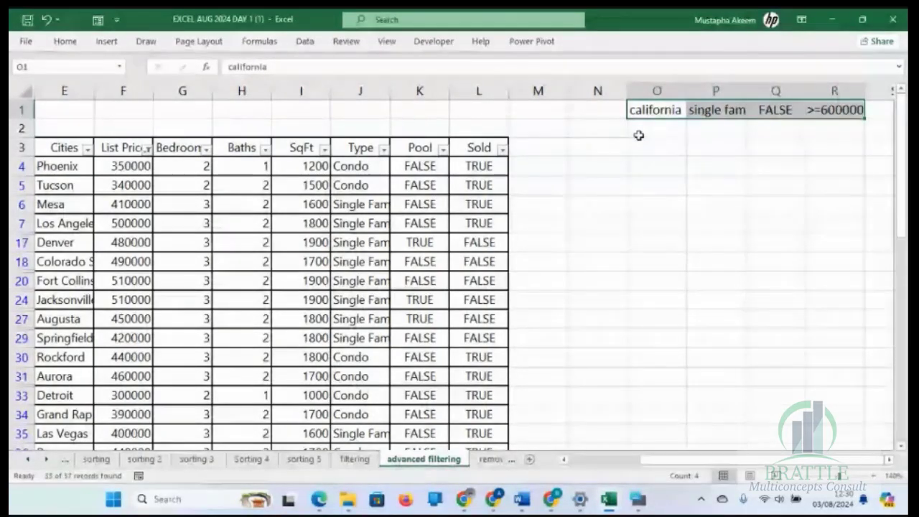
Step: Copy the table's header row from B3:L3 and paste it starting at cell P3 to head the criteria range
left_click(63, 146)
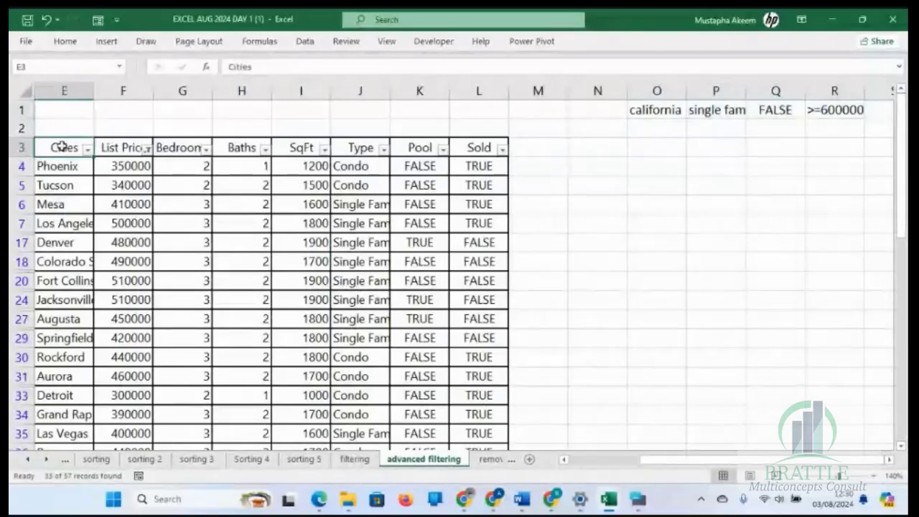
key("Left")
key("Left")
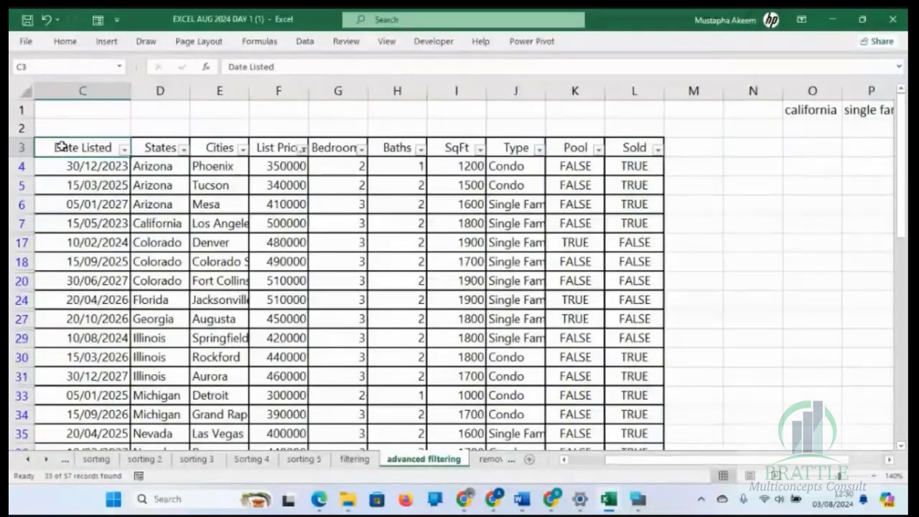
key("Left")
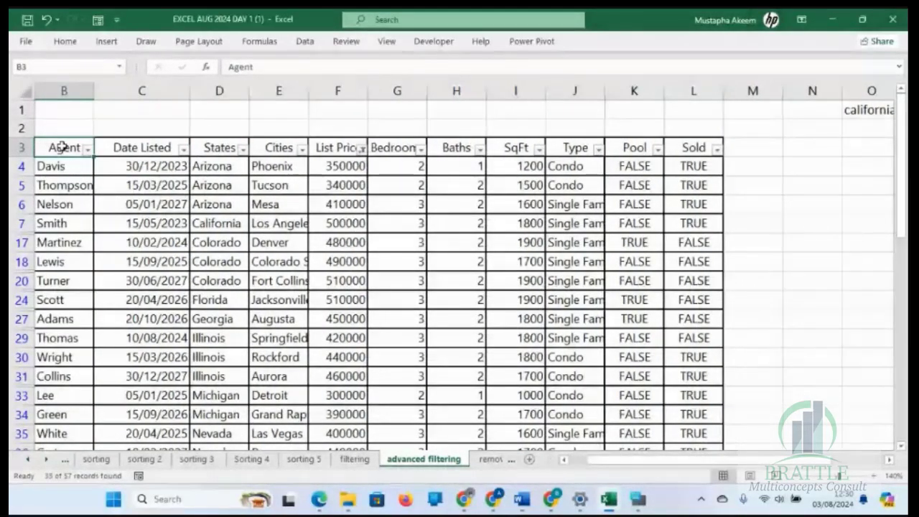
scroll(63, 147, "left", 1)
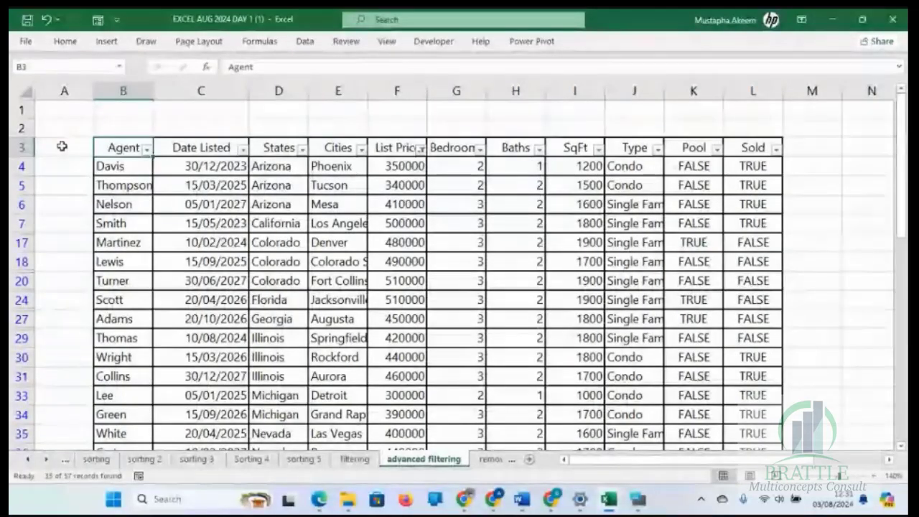
key("shift+Right")
key("shift+Right")
key("shift+Right")
key("shift+Right")
key("shift+Right")
key("shift+Right")
key("shift+Right")
key("shift+Right")
key("shift+Right")
key("shift+Right")
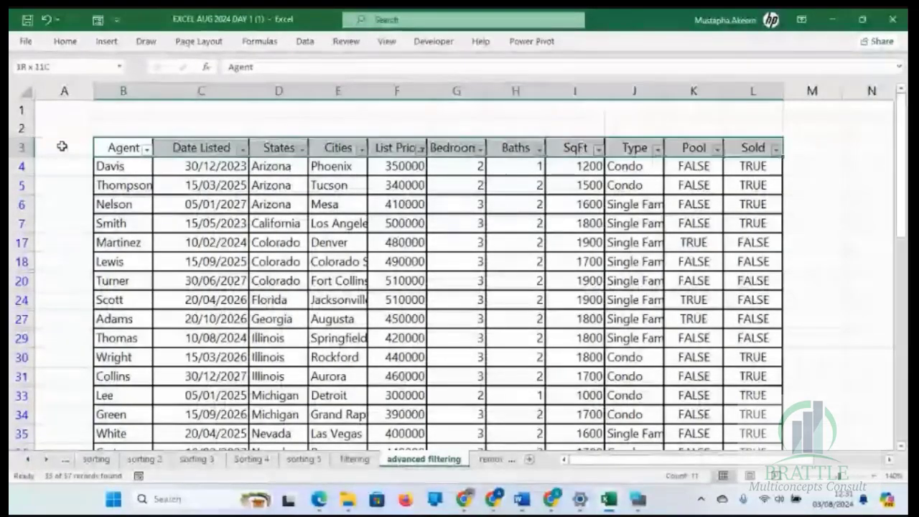
key("ctrl+c")
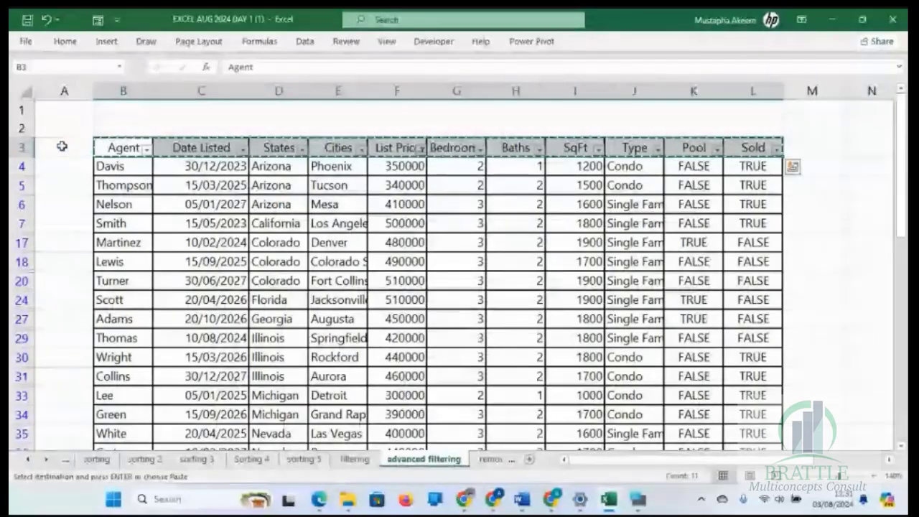
key("Right")
key("Right")
key("Right")
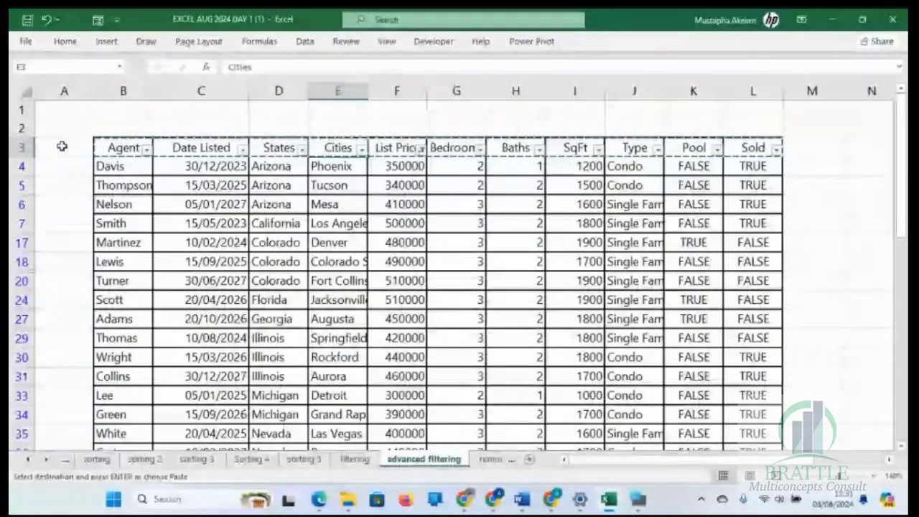
key("Right")
key("Right")
key("Right")
key("Right")
key("Right")
key("Right")
key("Right")
key("Right")
key("Right")
key("Right")
key("Right")
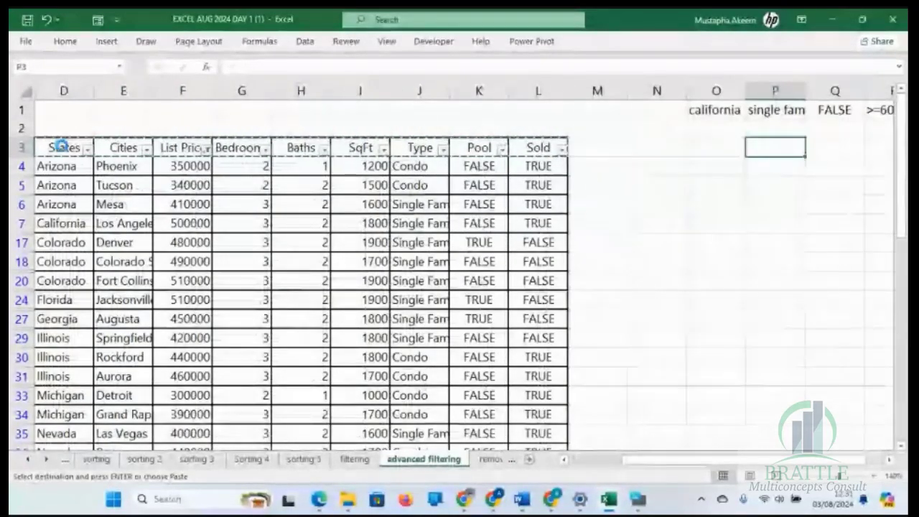
key("ctrl+v")
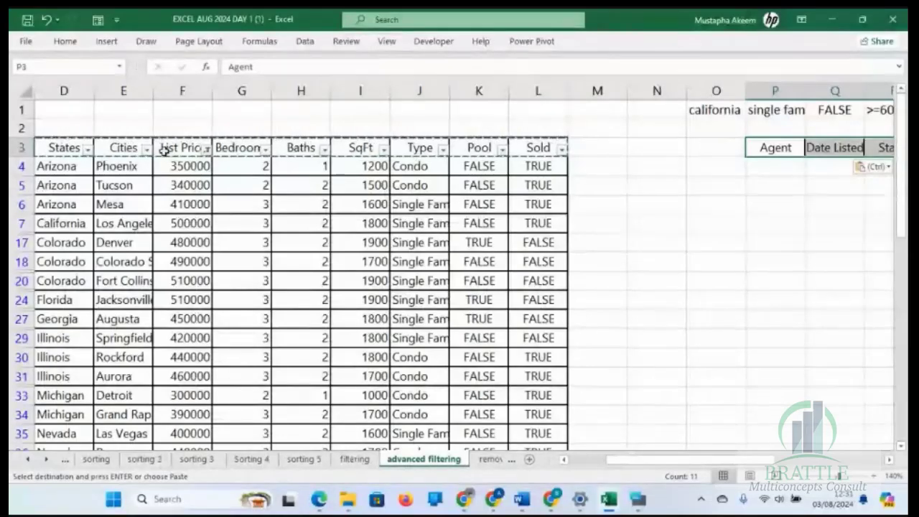
Step: Copy California from cell D7 into R4, below the States header of the criteria range
left_click(725, 113)
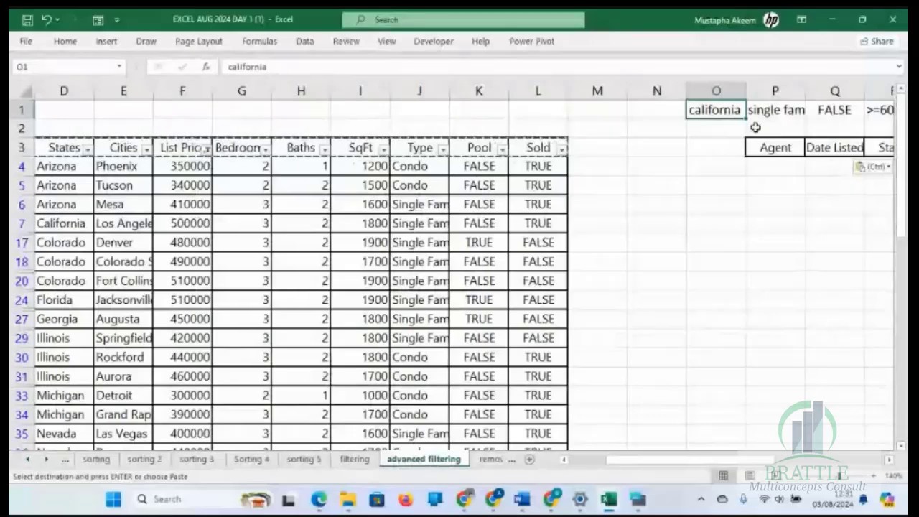
left_click(868, 192)
key("Up")
key("Up")
key("ctrl+v")
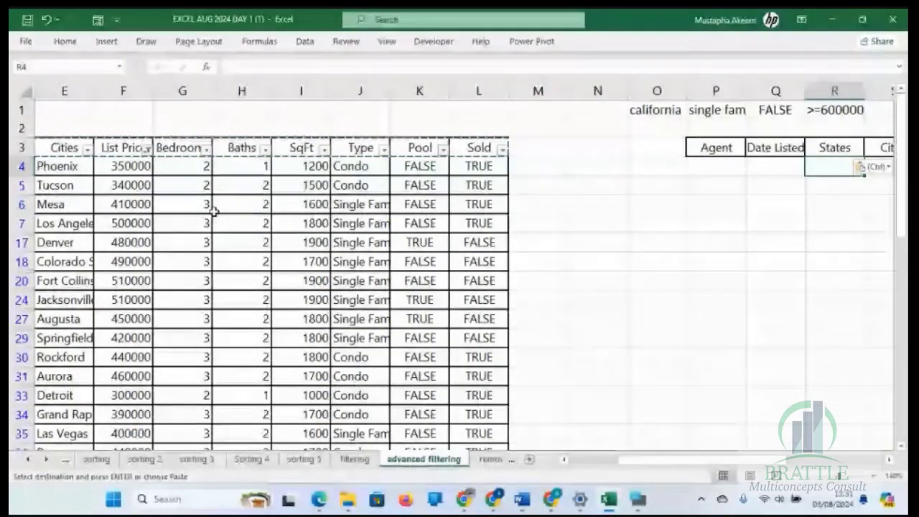
left_click(161, 207)
key("Left")
key("Left")
key("Left")
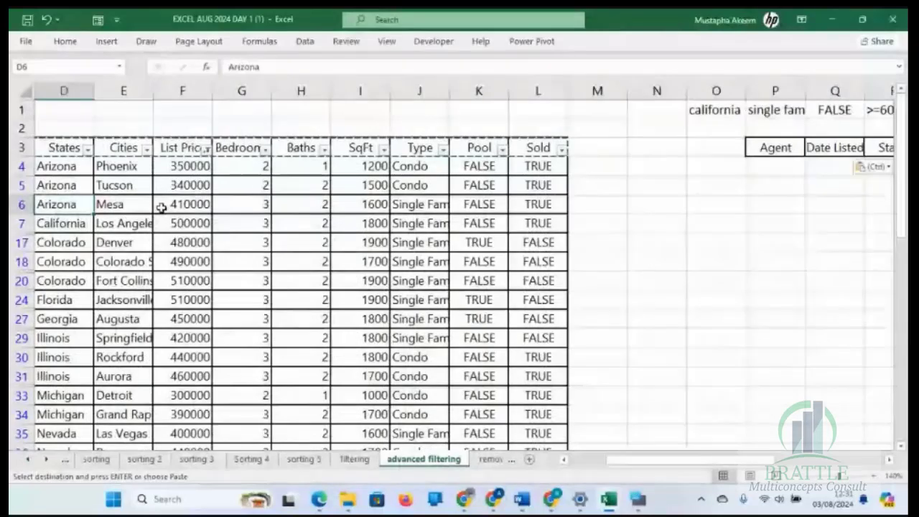
key("Down")
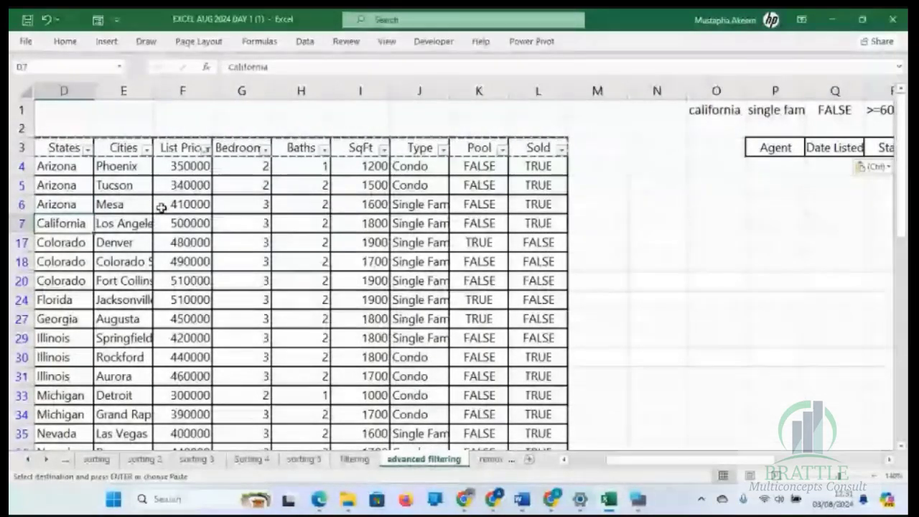
key("ctrl+c")
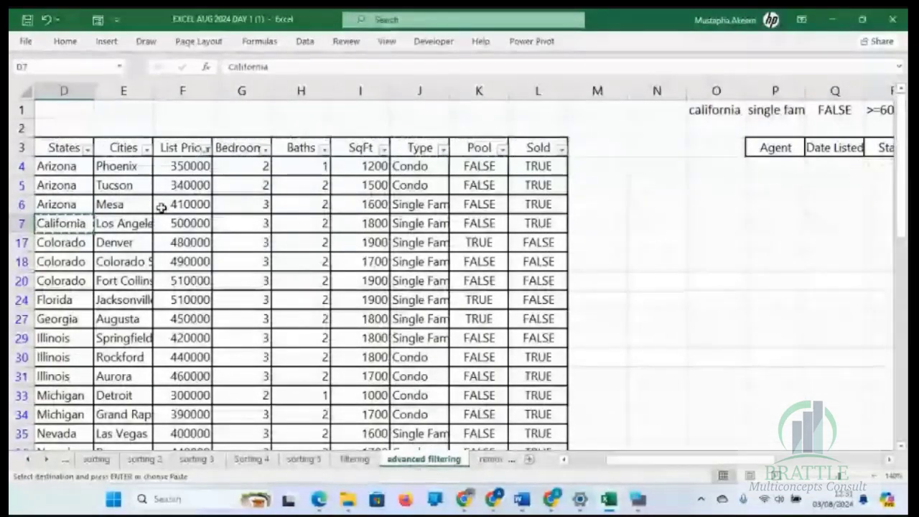
key("Right")
key("Right")
key("Right")
key("Right")
key("Right")
key("Right")
key("Right")
key("Right")
key("Right")
key("Right")
key("Right")
key("Right")
key("Right")
key("Right")
key("Right")
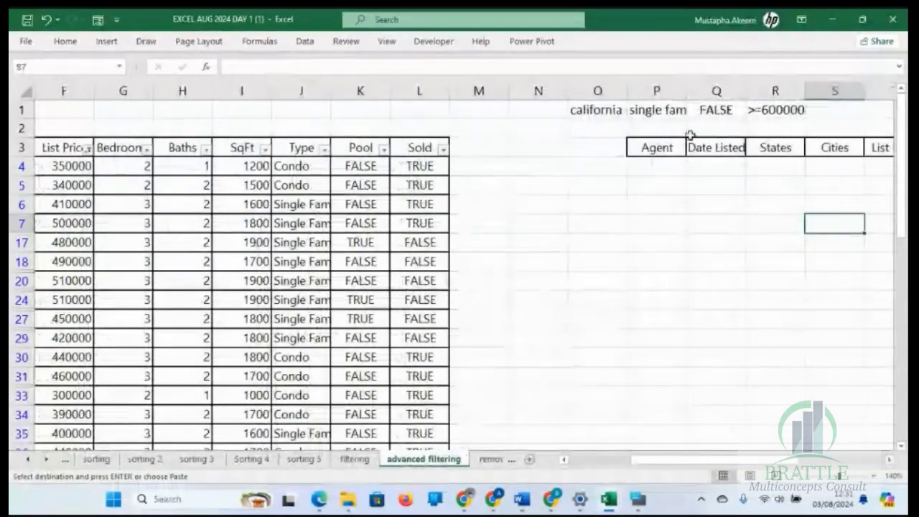
left_click(765, 170)
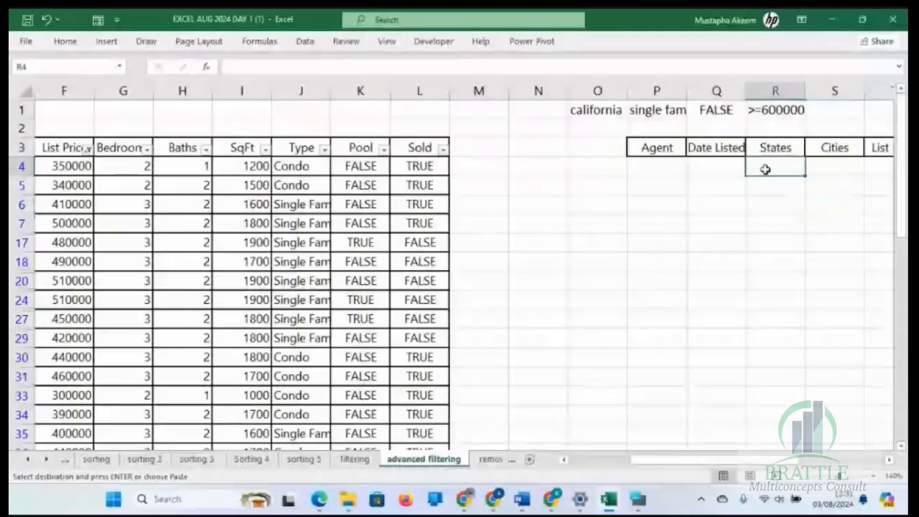
key("ctrl+v")
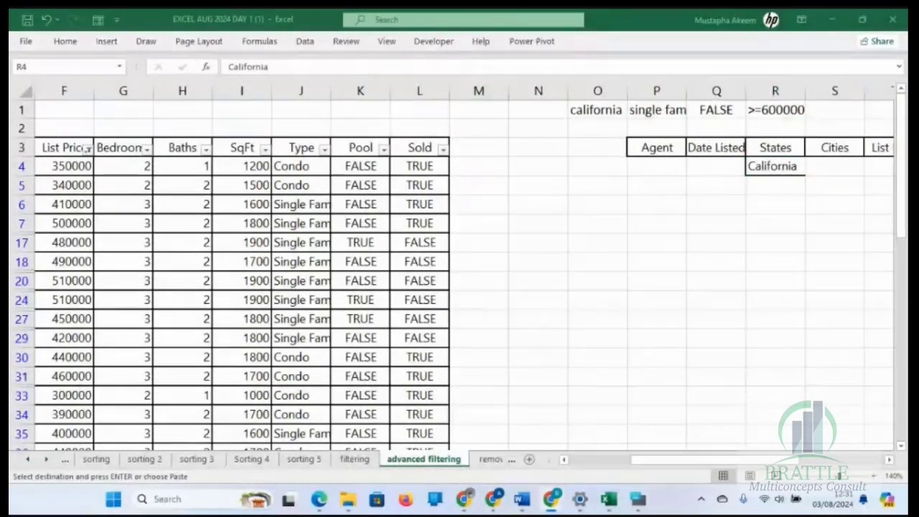
Step: Copy Single Family from cell J17 into X4, below the Type header of the criteria range
left_click(659, 109)
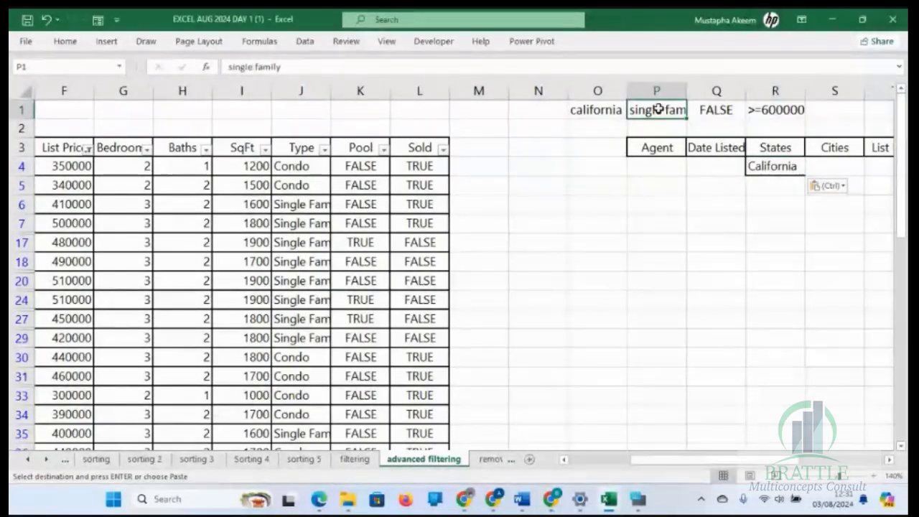
left_click(305, 264)
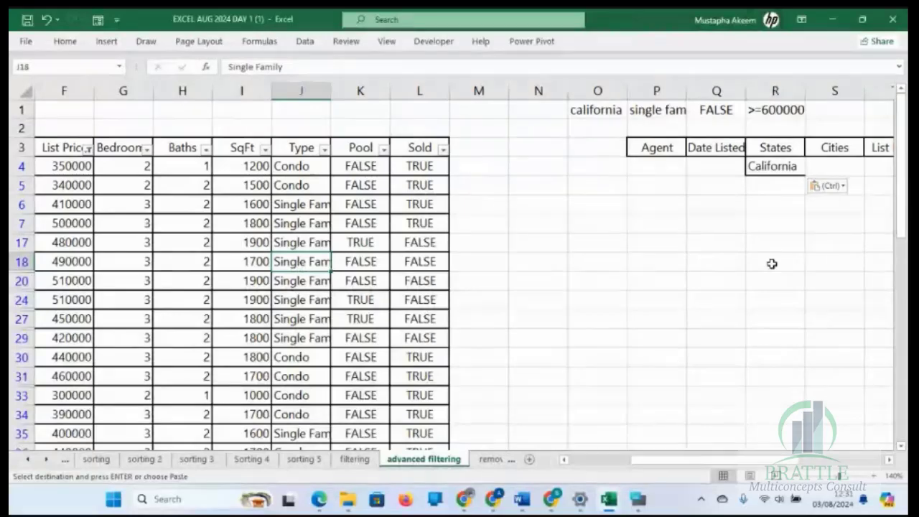
left_click(373, 245)
left_click(311, 242)
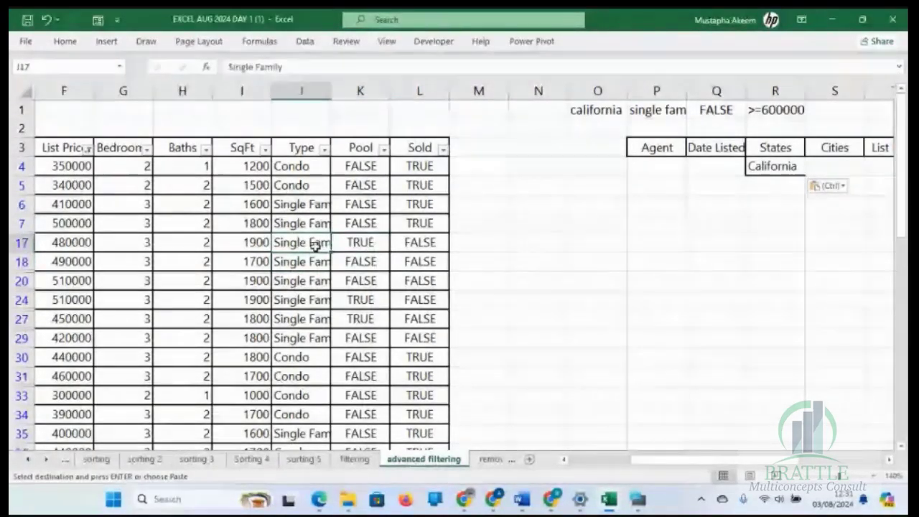
key("ctrl+c")
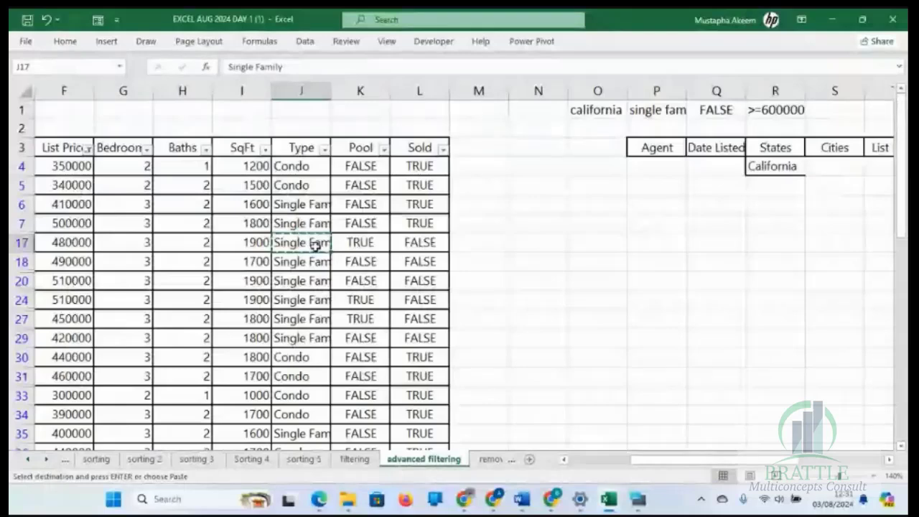
left_click(887, 161)
key("Right")
key("Right")
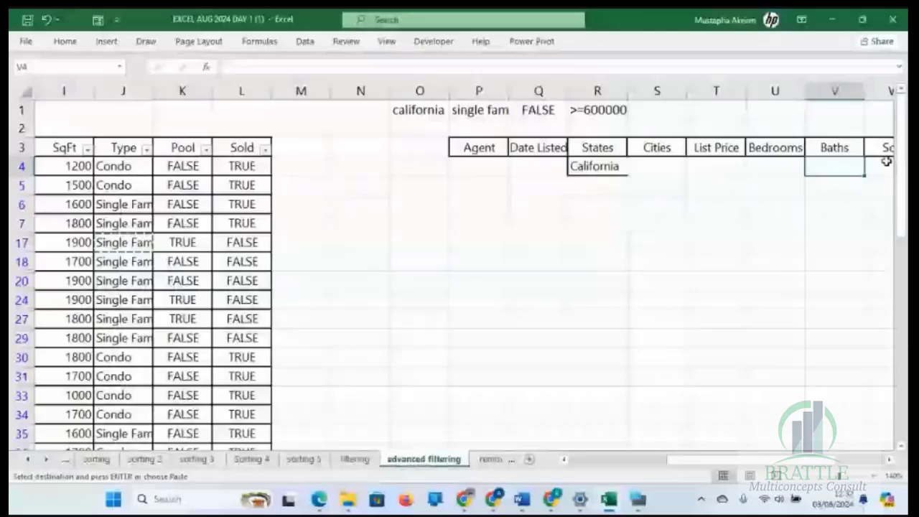
key("Right")
key("Right")
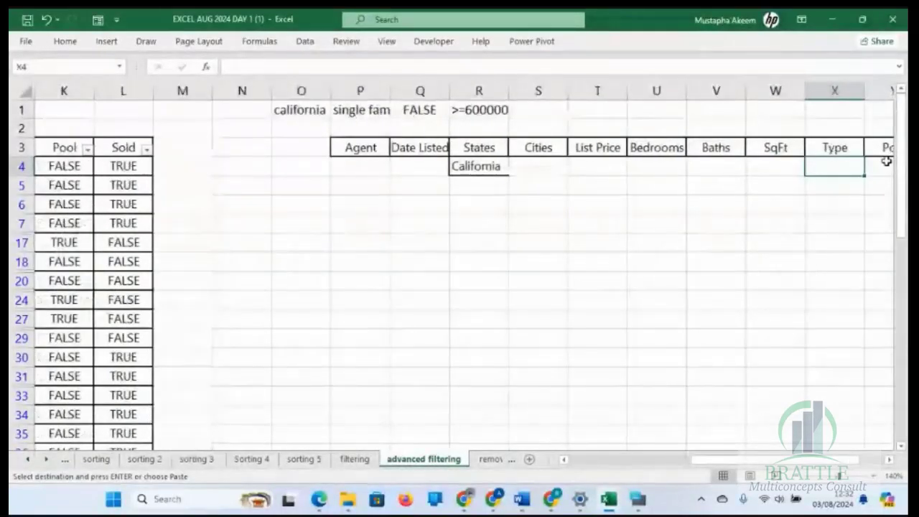
key("ctrl+v")
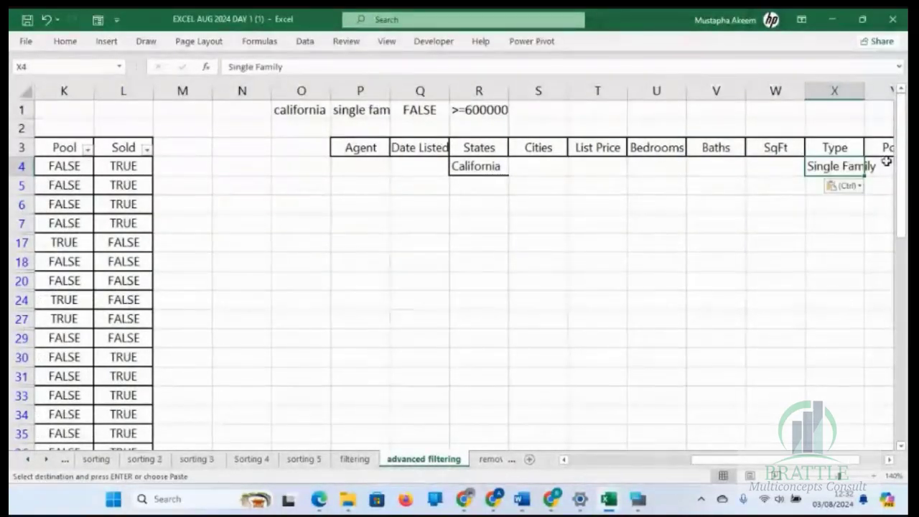
Step: Copy FALSE from cell K4 into Y4, below the Pool header of the criteria range
left_click(54, 169)
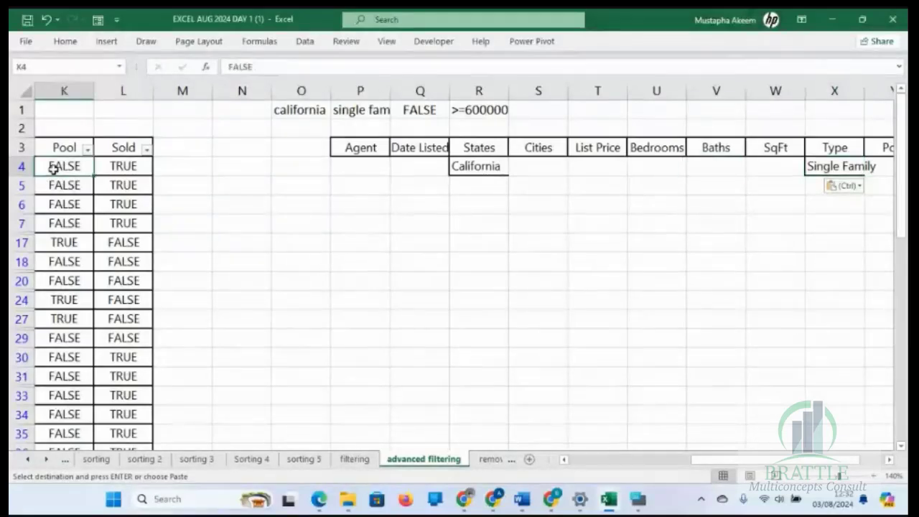
key("ctrl+c")
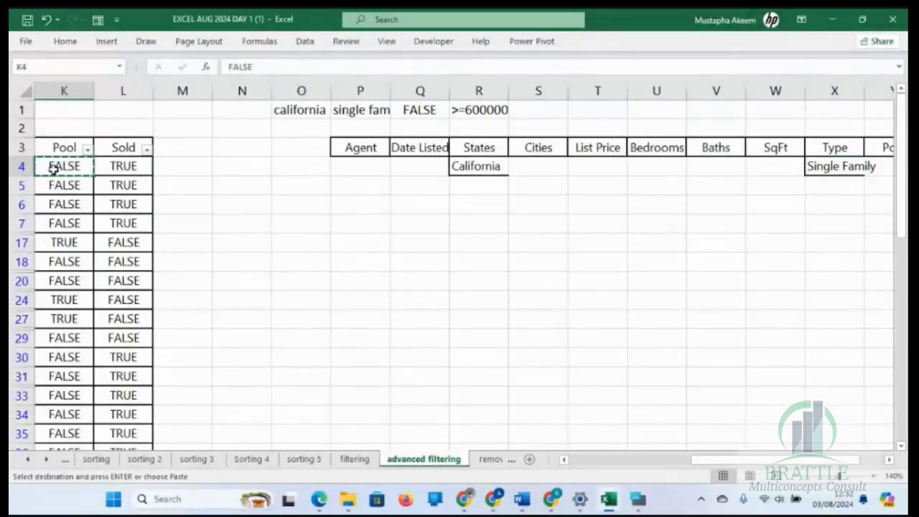
key("Right")
key("Right")
key("Right")
key("Right")
key("Right")
key("Right")
key("Right")
key("Right")
key("Right")
key("Right")
key("Right")
key("Right")
key("Right")
key("Right")
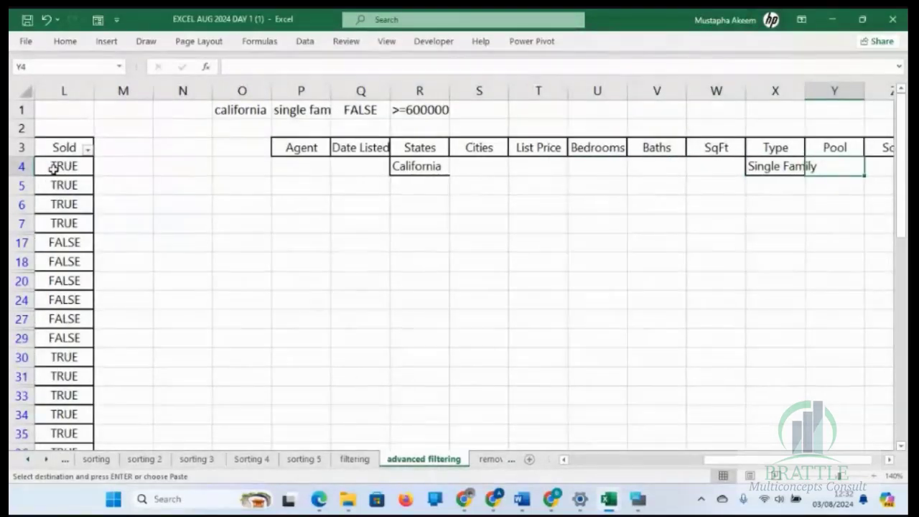
key("ctrl+v")
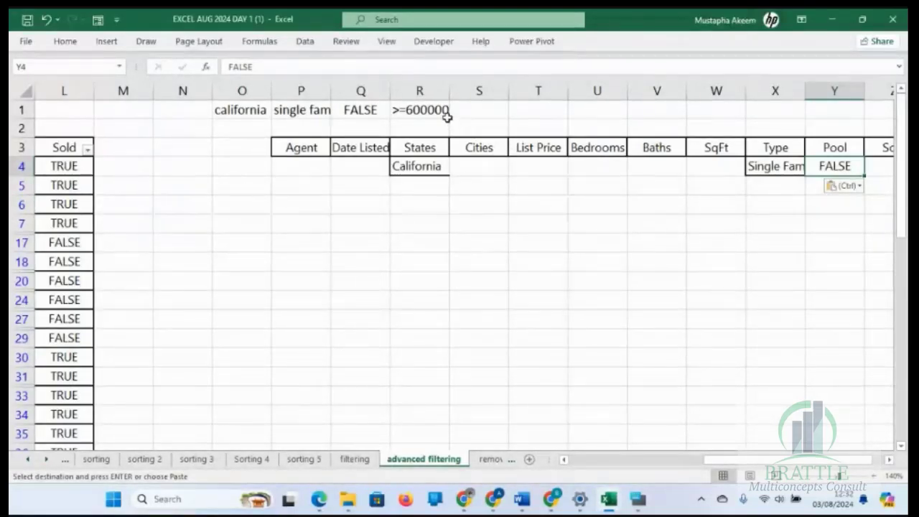
Step: Enter >=600000 in T4, below the List Price header of the criteria range
left_click(603, 149)
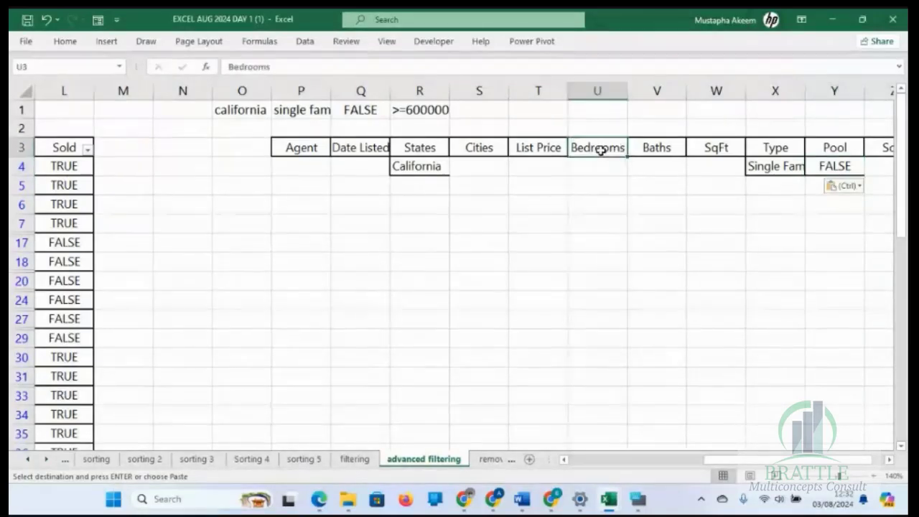
left_click(544, 169)
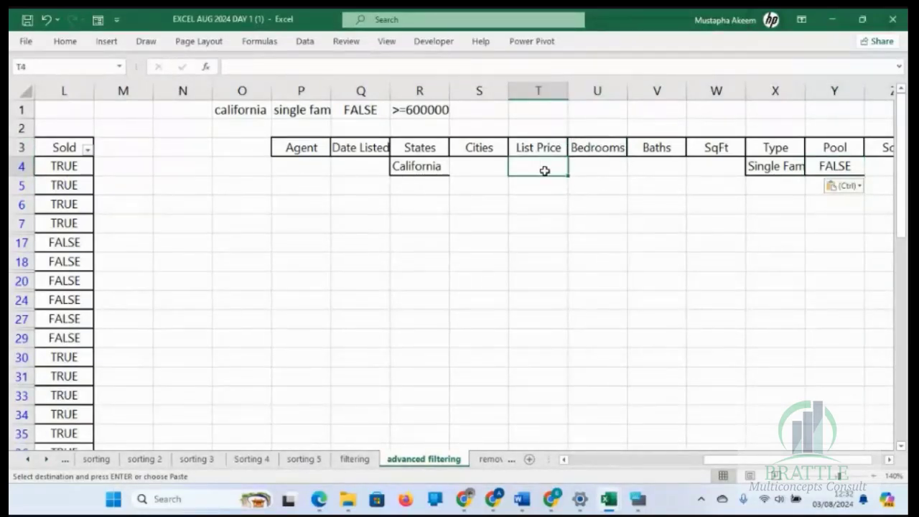
type(">")
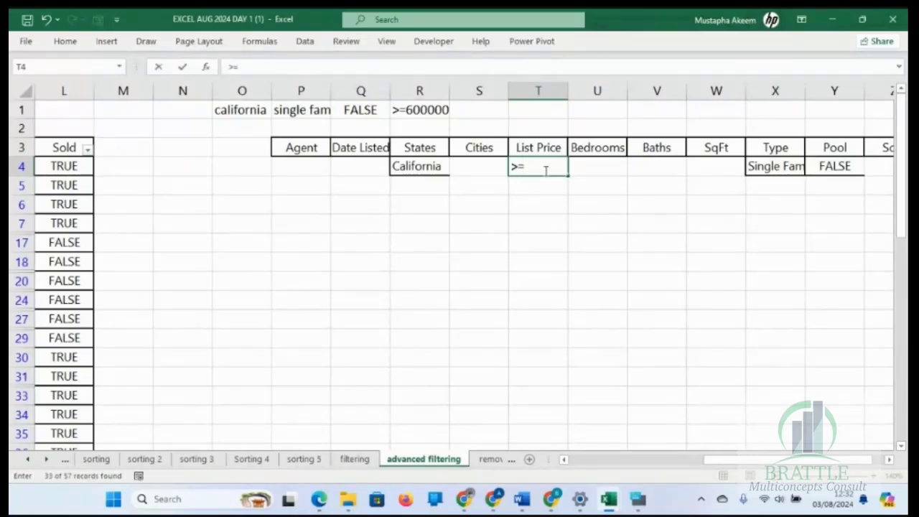
type("=600000")
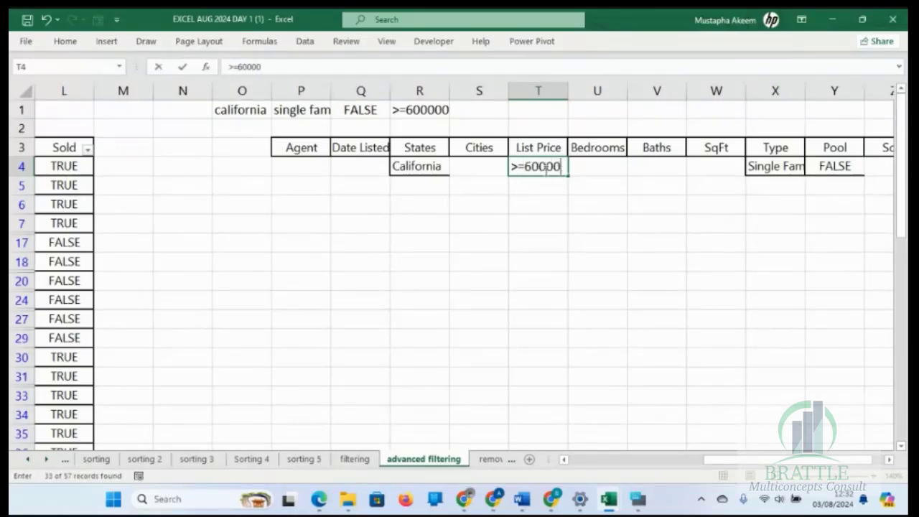
left_click(590, 219)
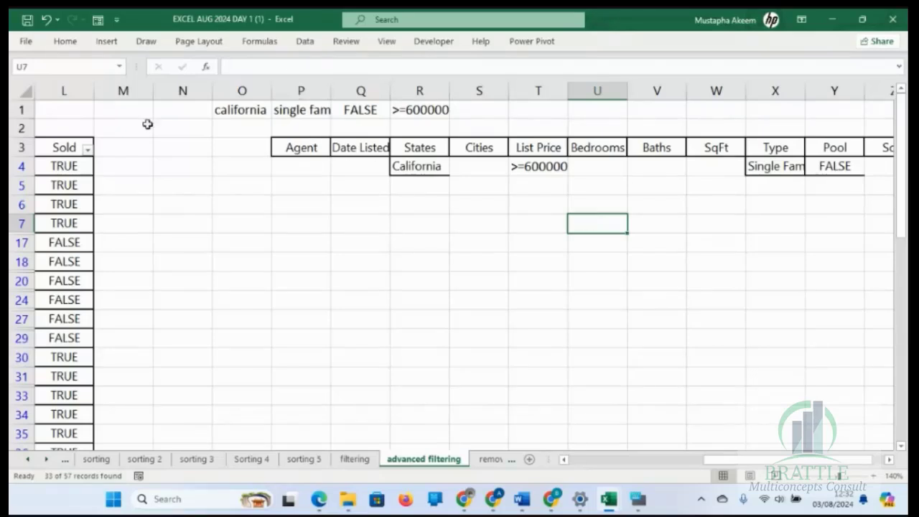
Step: Highlight the whole listings table B3:L59 as the list range, followed by the criteria range P3:Z4
left_click(70, 188)
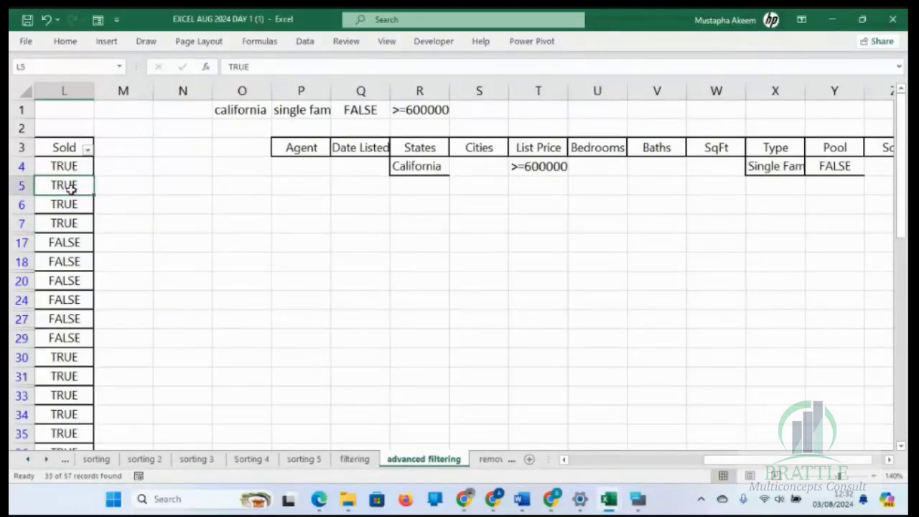
key("Home")
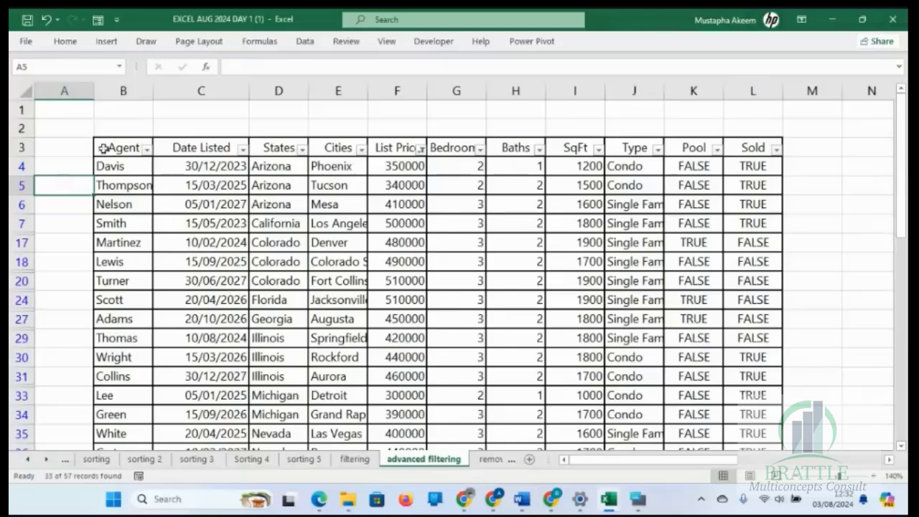
left_click(107, 148)
key("ctrl+shift+Right")
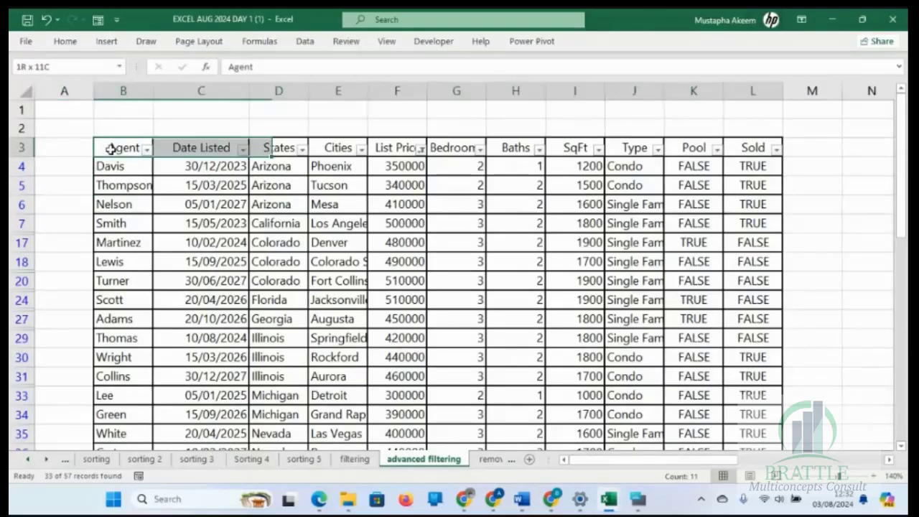
key("ctrl+shift+Down")
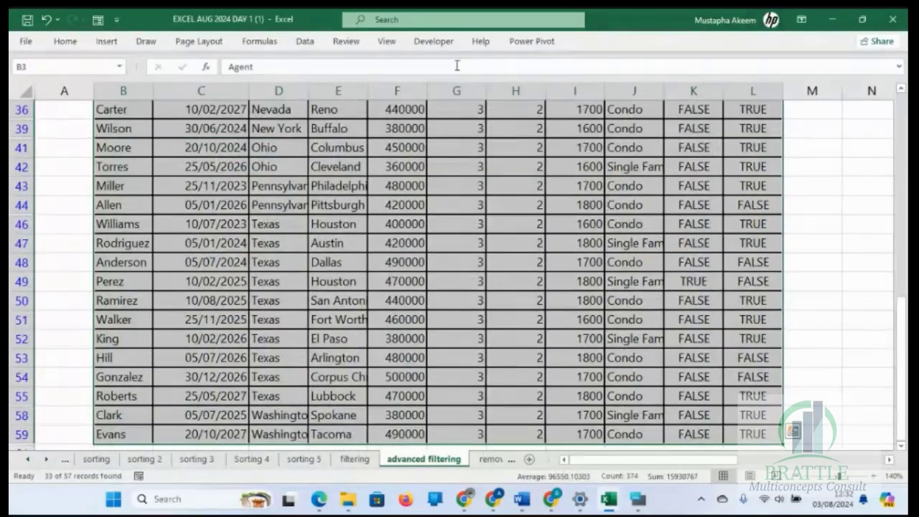
left_click_drag(900, 295, 902, 129)
left_click_drag(645, 461, 767, 462)
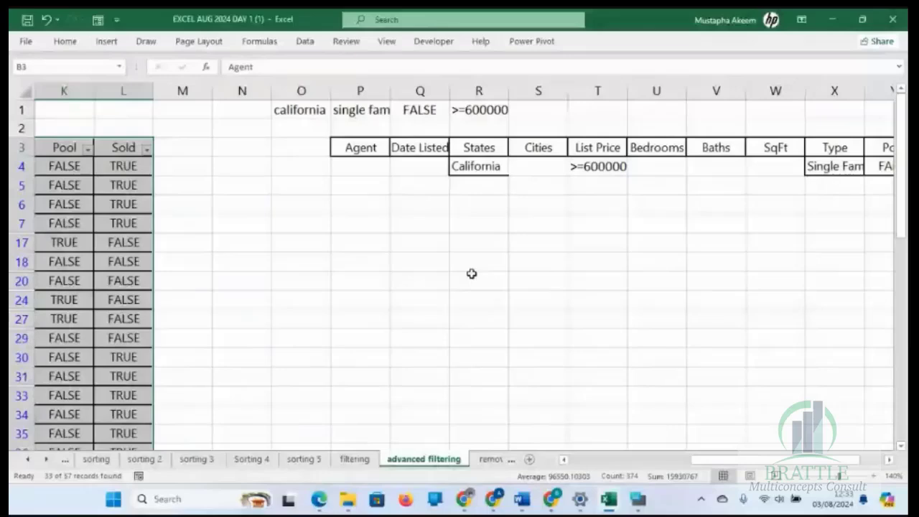
left_click_drag(343, 145, 790, 169)
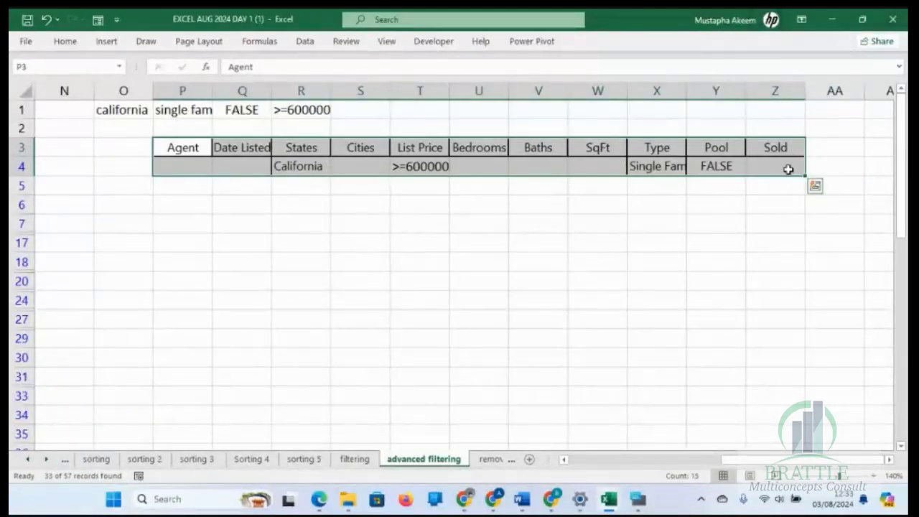
Step: Fill row 5 of the criteria range with Arizona under States, >500000 under List Price, Condo under Type and Family under Pool
left_click(281, 185)
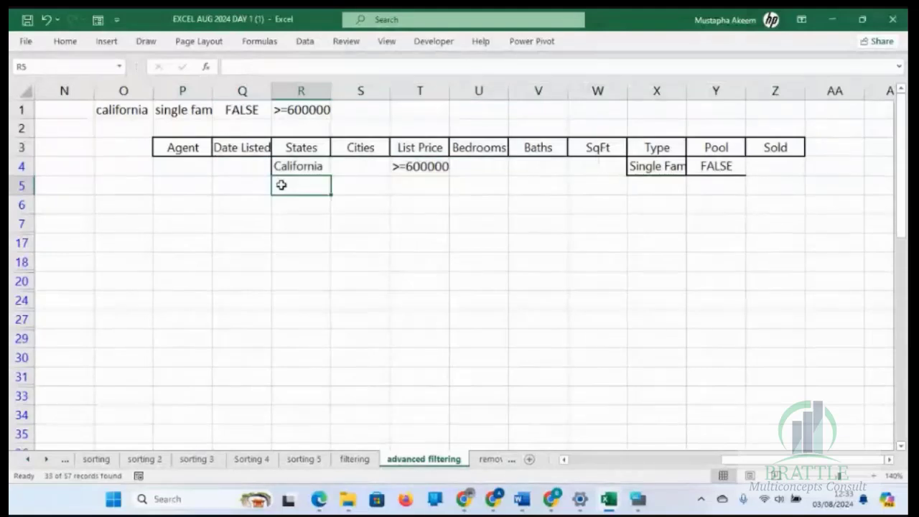
type("Arizona")
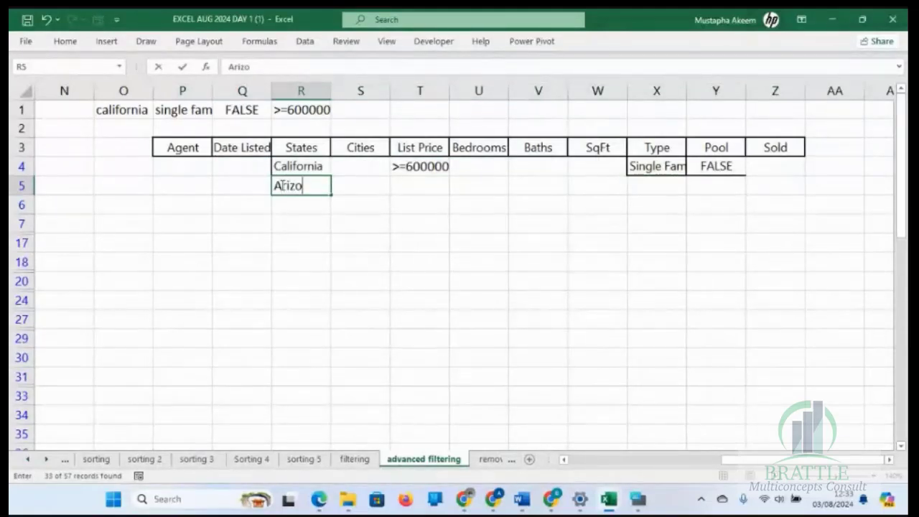
left_click(423, 183)
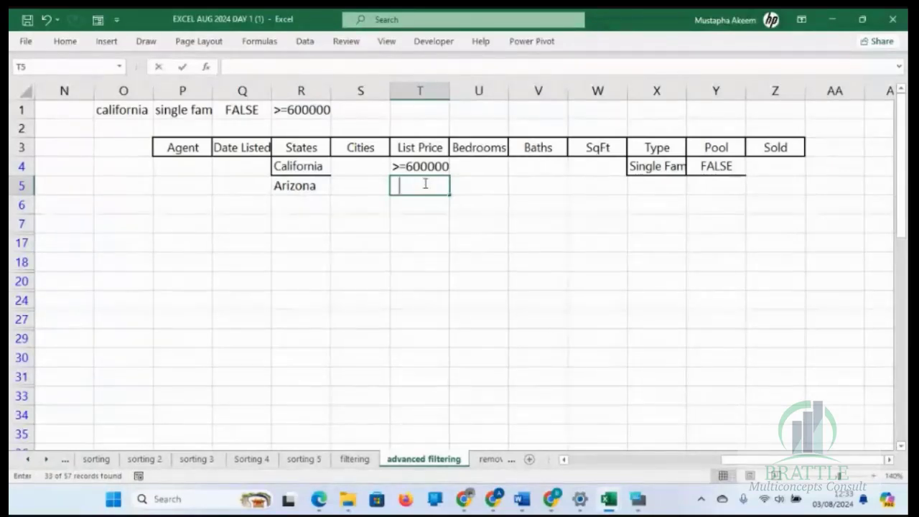
type(">500000")
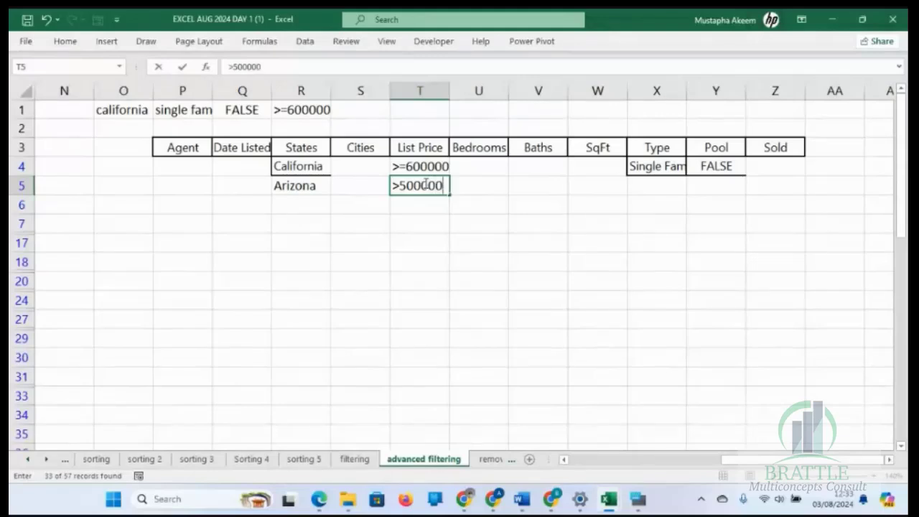
left_click(659, 189)
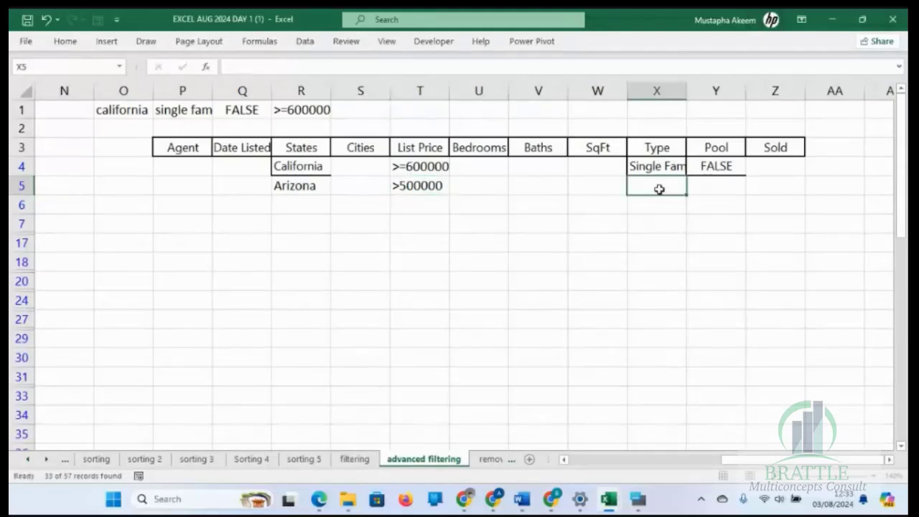
type("Con")
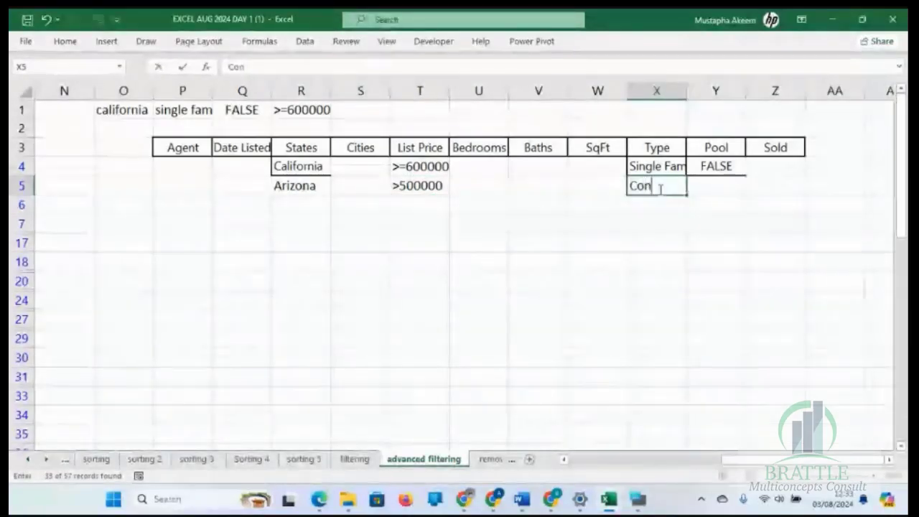
type("do")
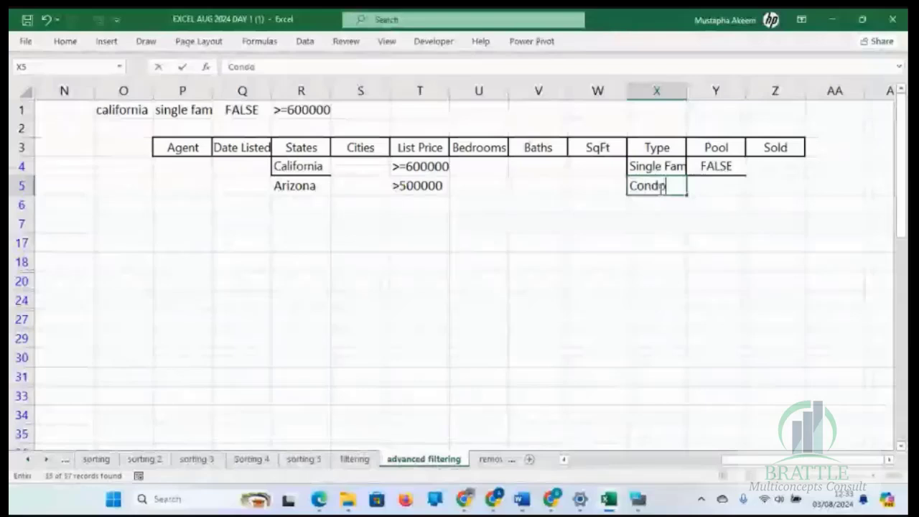
left_click(711, 185)
type("Fa")
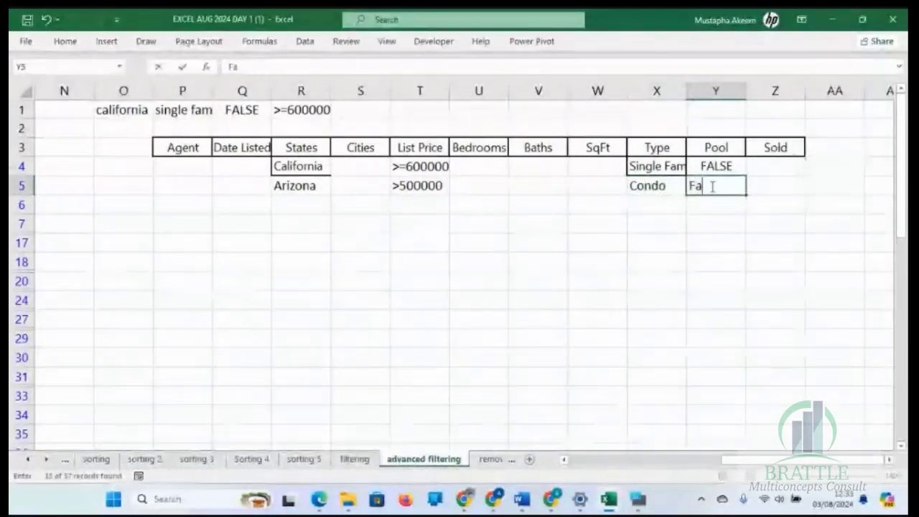
type("mily")
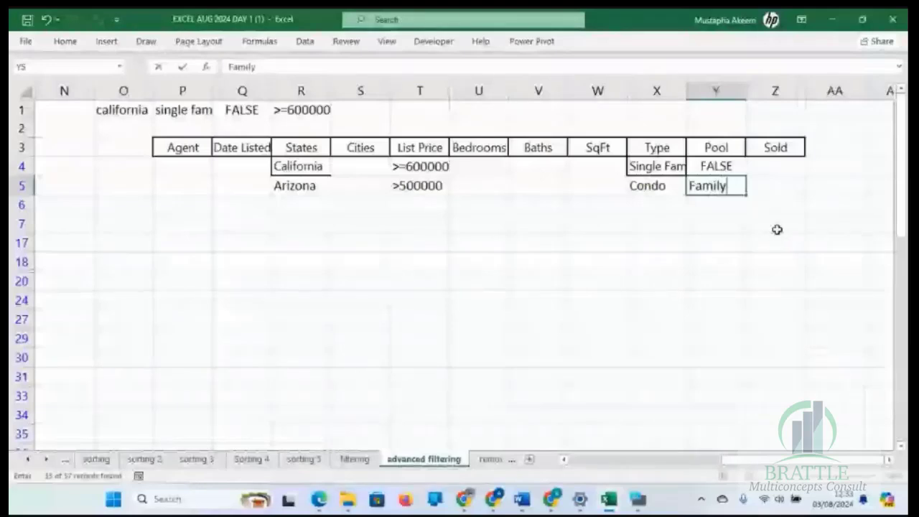
left_click(777, 229)
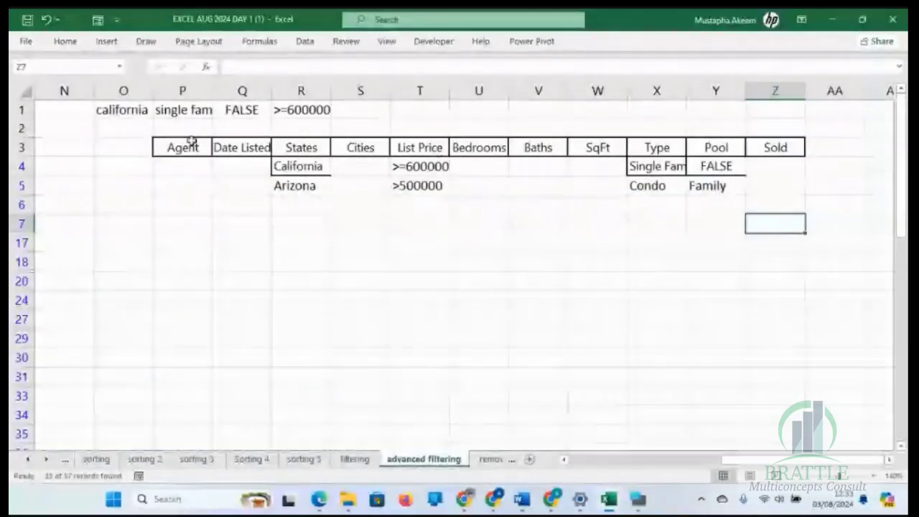
Step: Select the extended criteria range P3:Z5, covering the header row and both criteria rows
left_click_drag(185, 147, 795, 183)
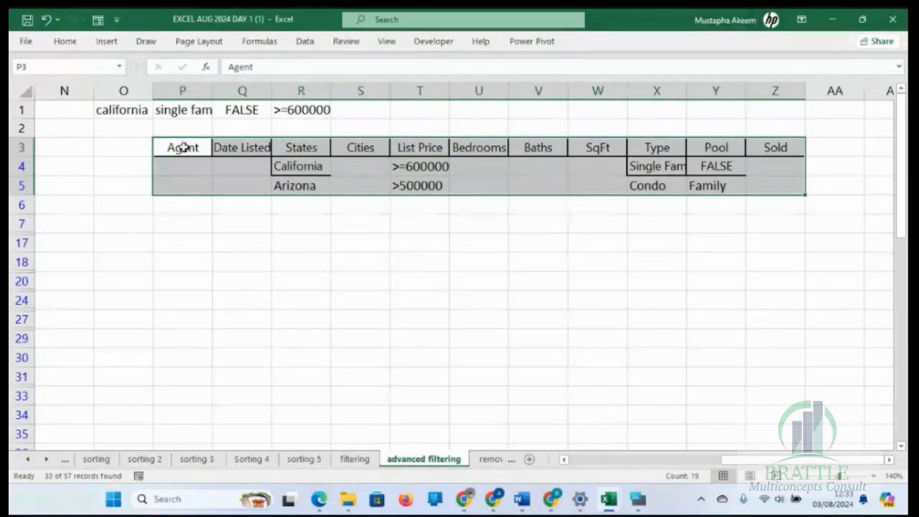
left_click_drag(181, 148, 788, 186)
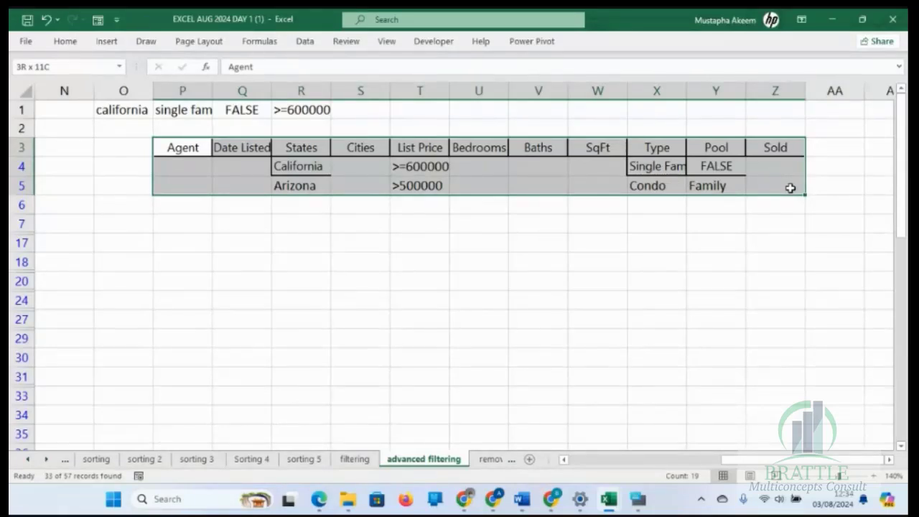
left_click_drag(790, 189, 790, 188)
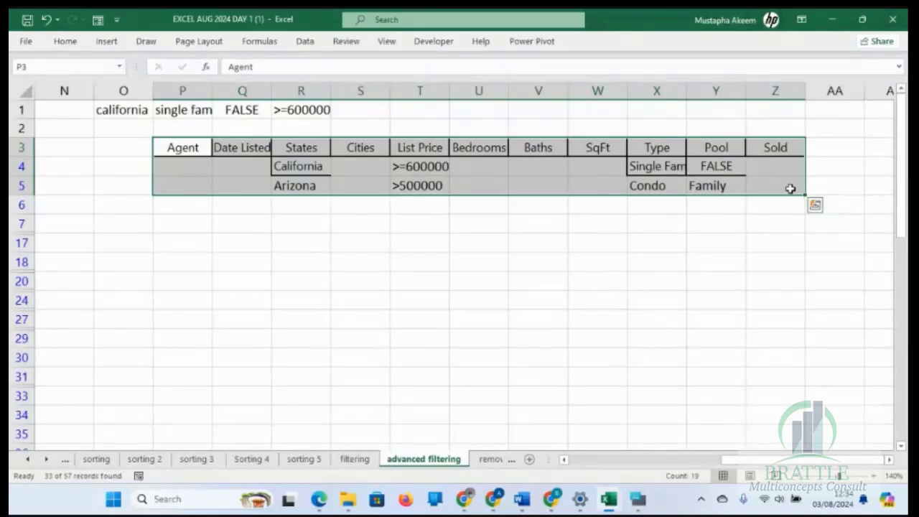
Step: Start an Advanced Filter on the property listings and choose to copy the results to another location
left_click(181, 184)
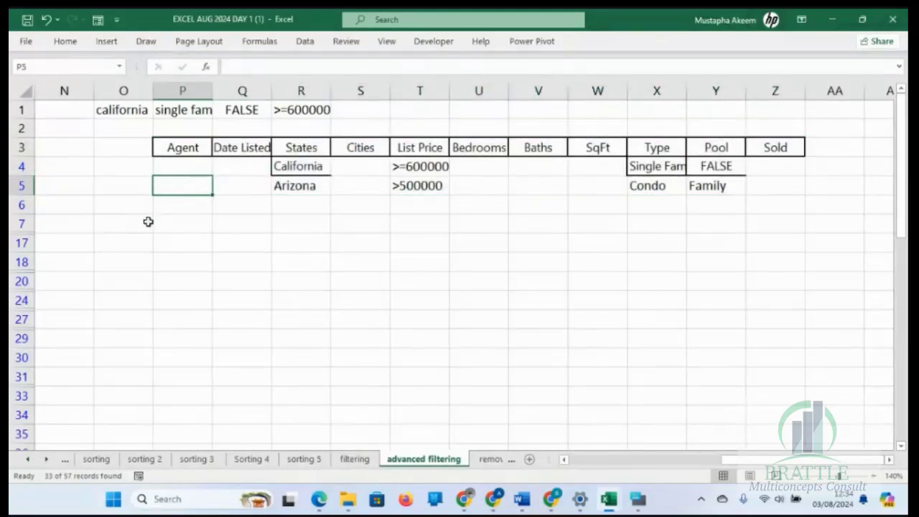
left_click(305, 41)
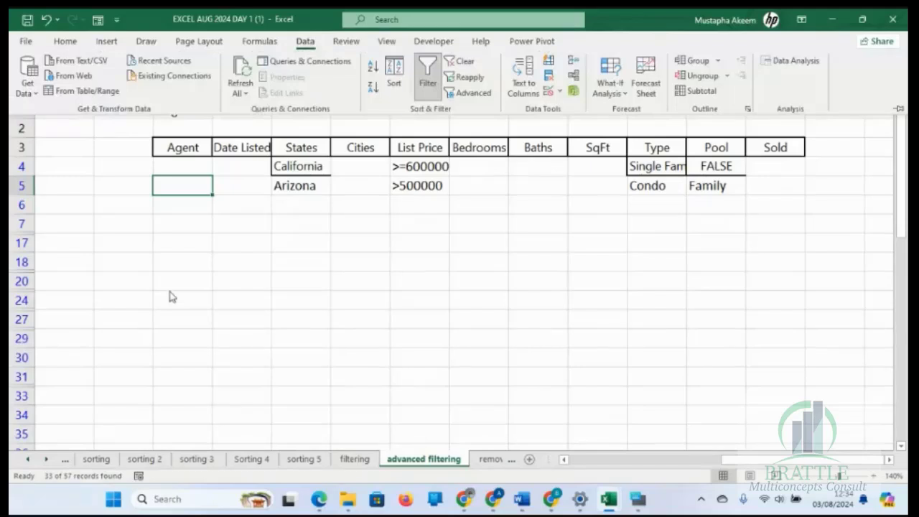
left_click(171, 296)
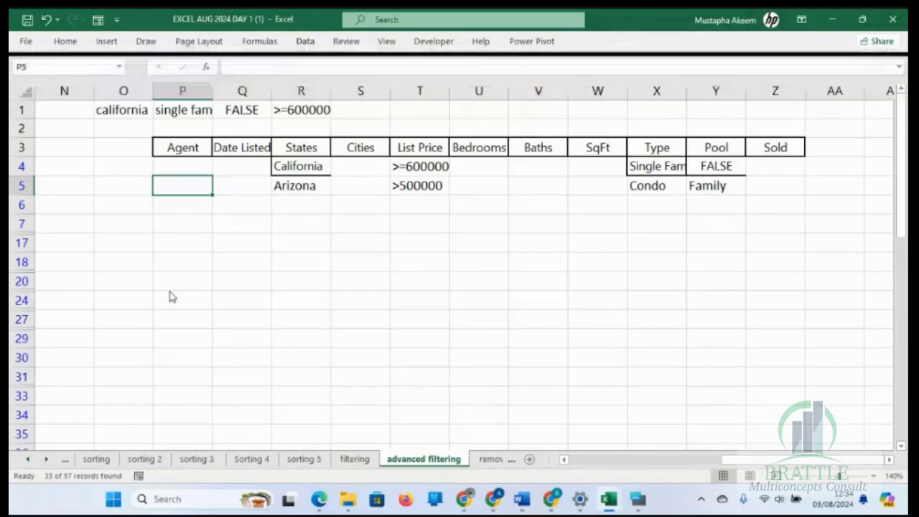
left_click(305, 43)
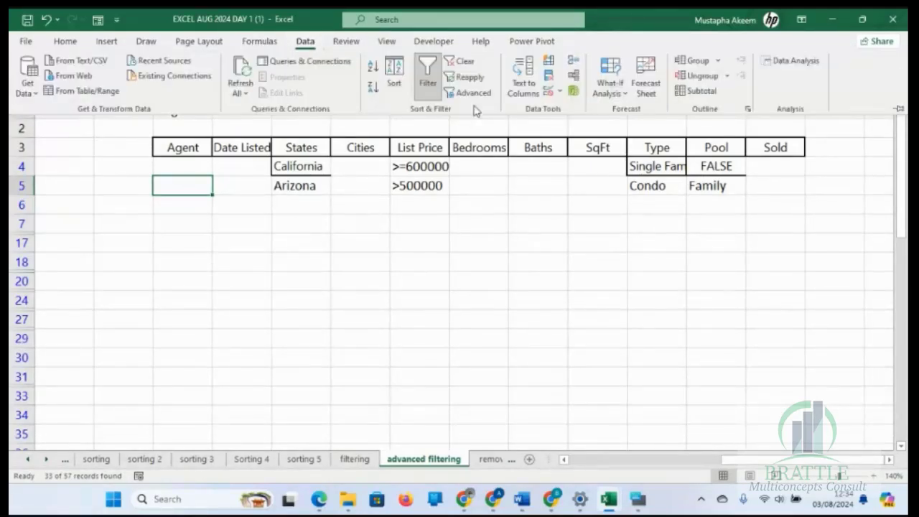
left_click(474, 93)
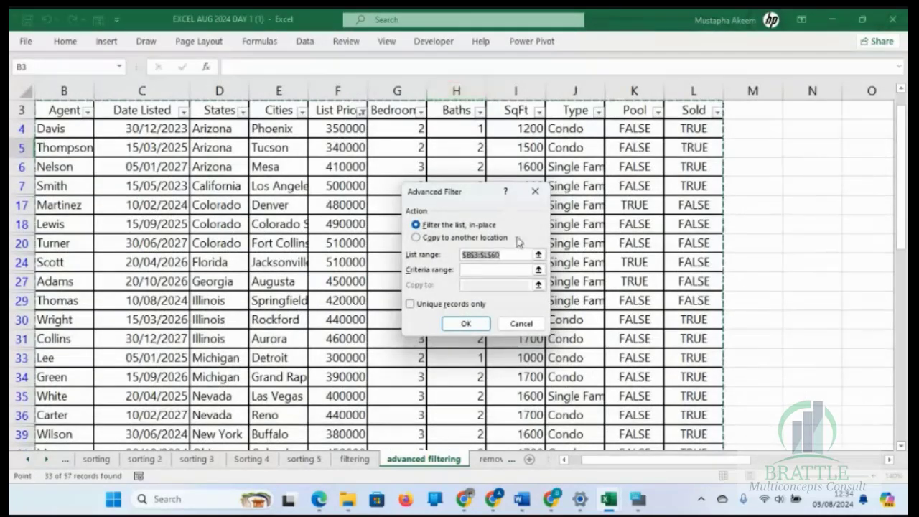
left_click_drag(477, 201, 480, 165)
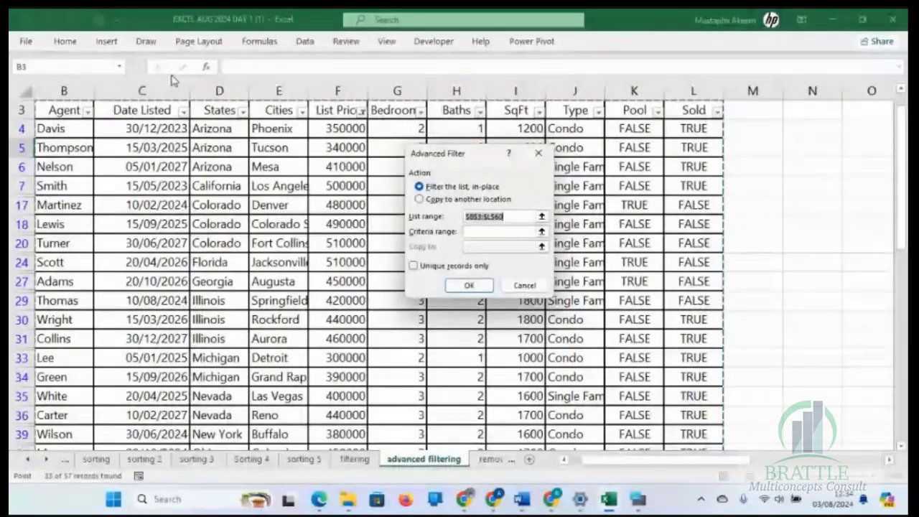
left_click(437, 201)
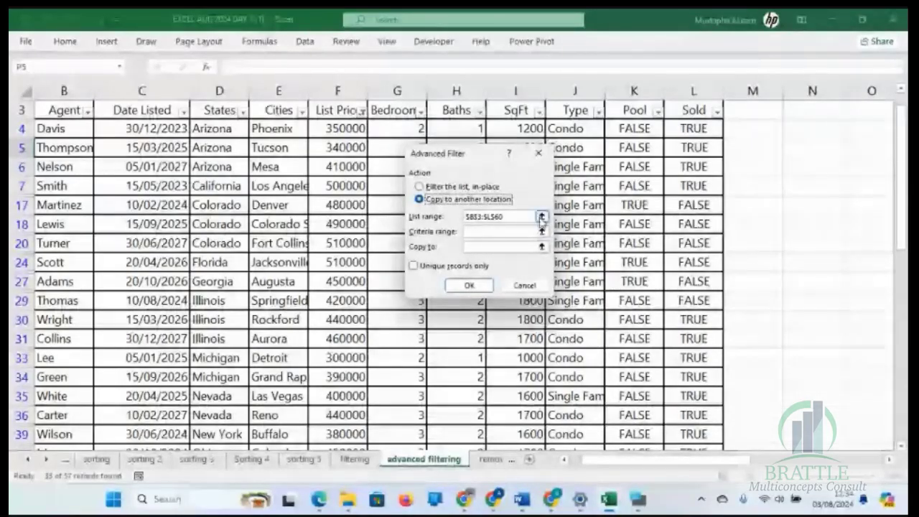
Step: Try to redefine the list range as the whole listings table B3:L59, including its headers
left_click(527, 217)
left_click_drag(526, 217, 435, 220)
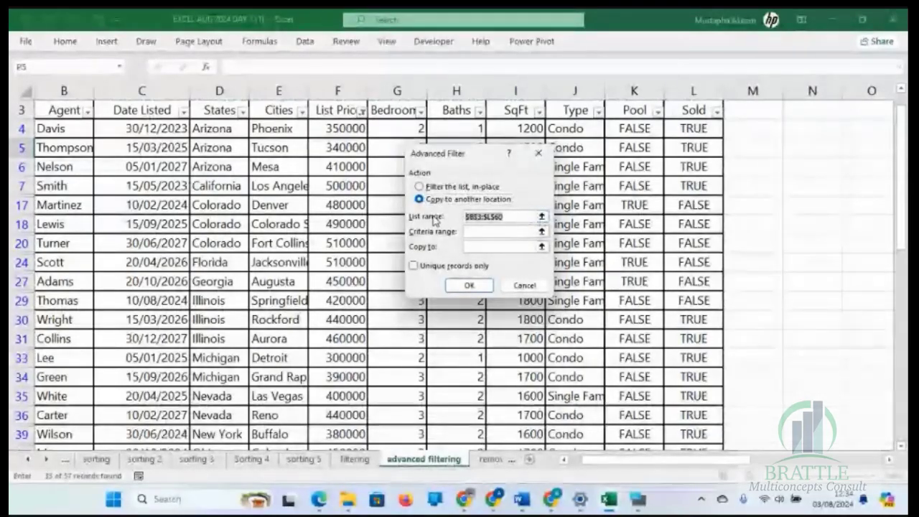
key("BackSpace")
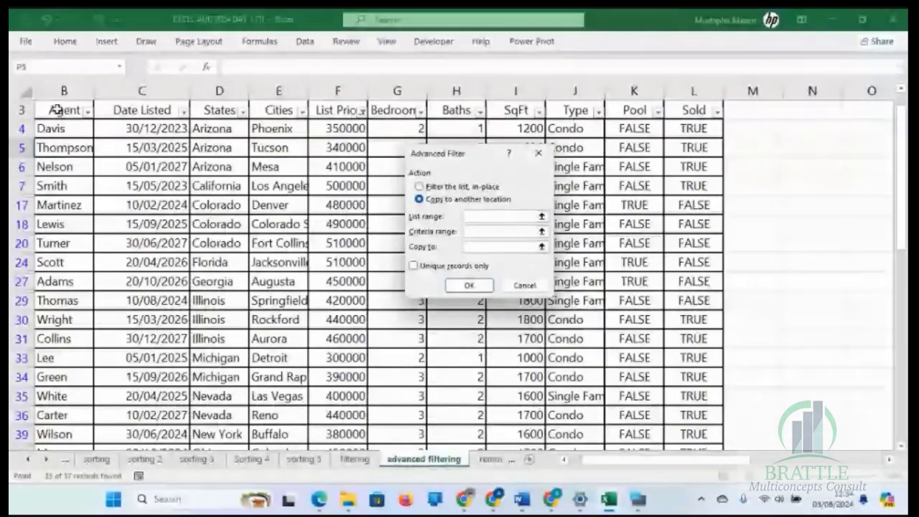
left_click(57, 110)
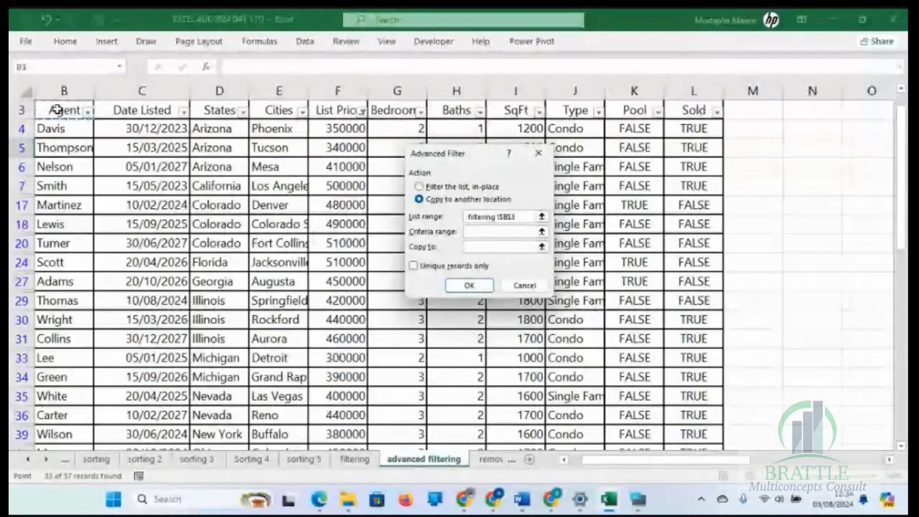
key("ctrl+shift+Right")
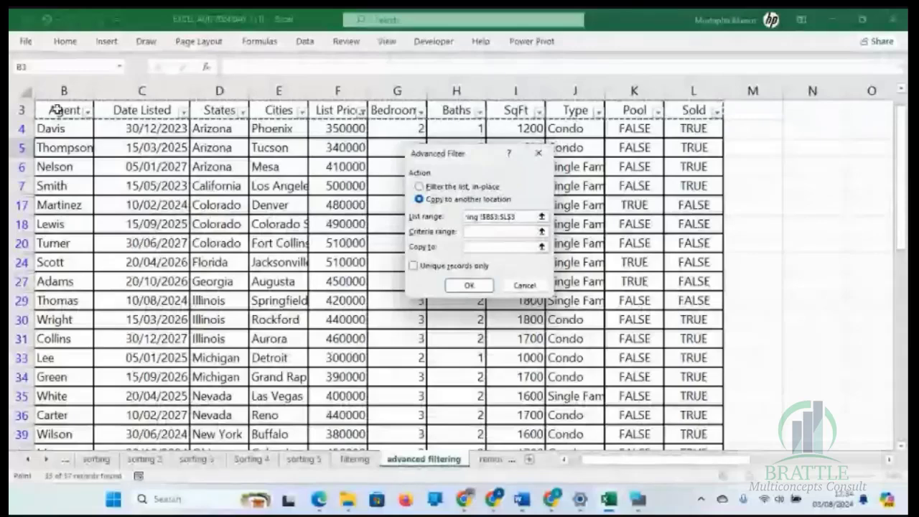
key("ctrl+shift+Down")
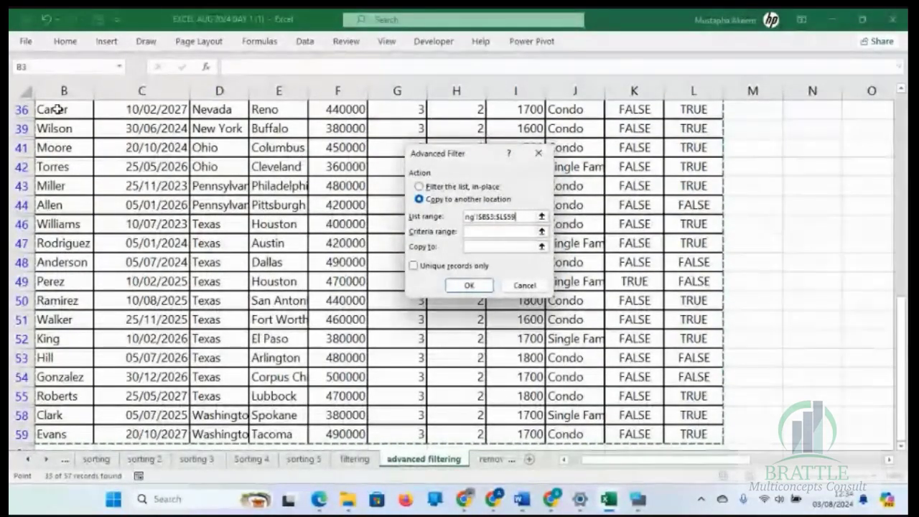
key("BackSpace")
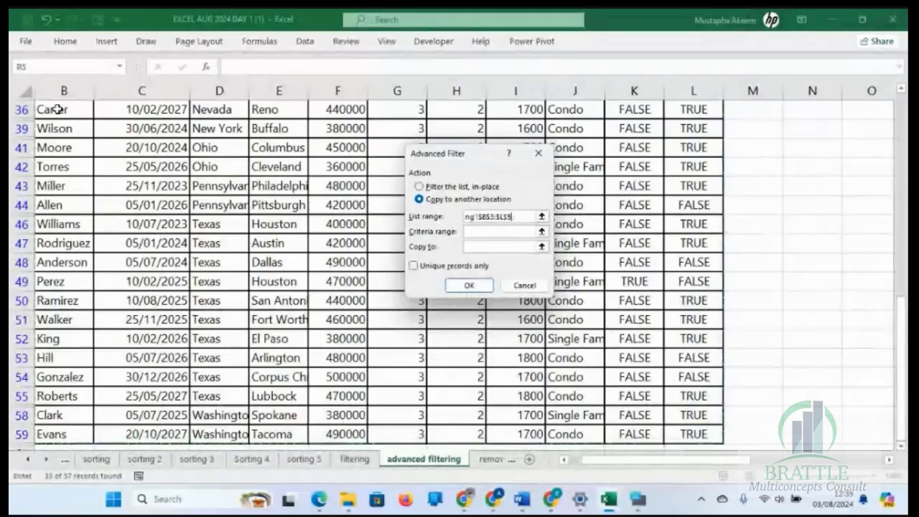
key("ctrl+a")
type("advance")
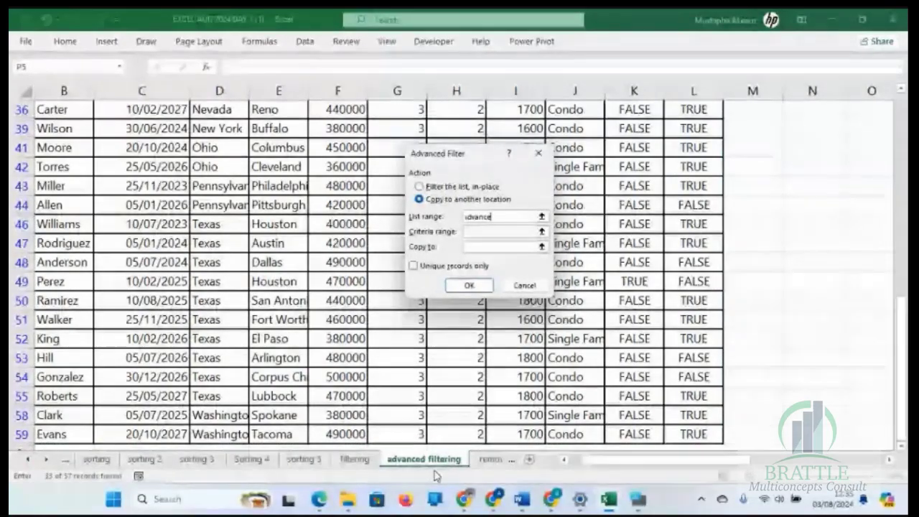
Step: Try picking the list range from the table headers with the On-Screen Keyboard showing, and dismiss both the Advanced Filter and the keyboard
left_click(635, 498)
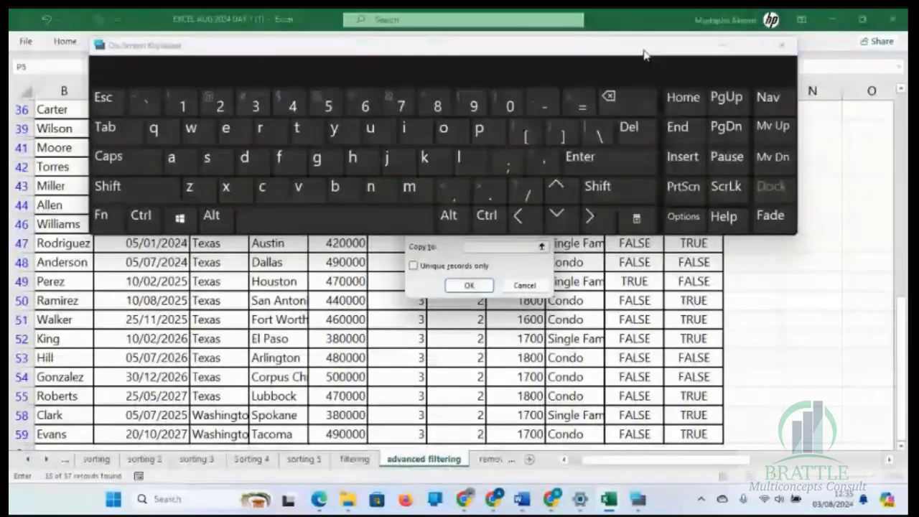
left_click_drag(644, 55, 644, 232)
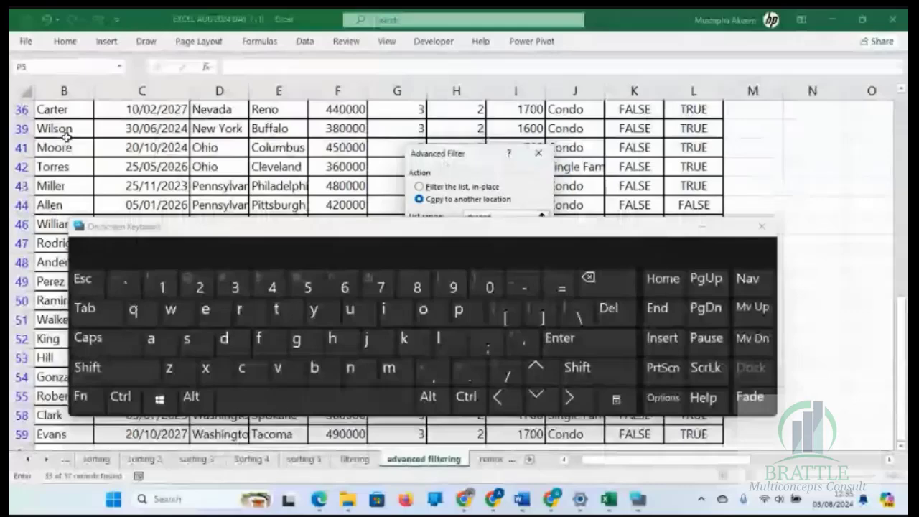
left_click(44, 130)
key("ctrl+Up")
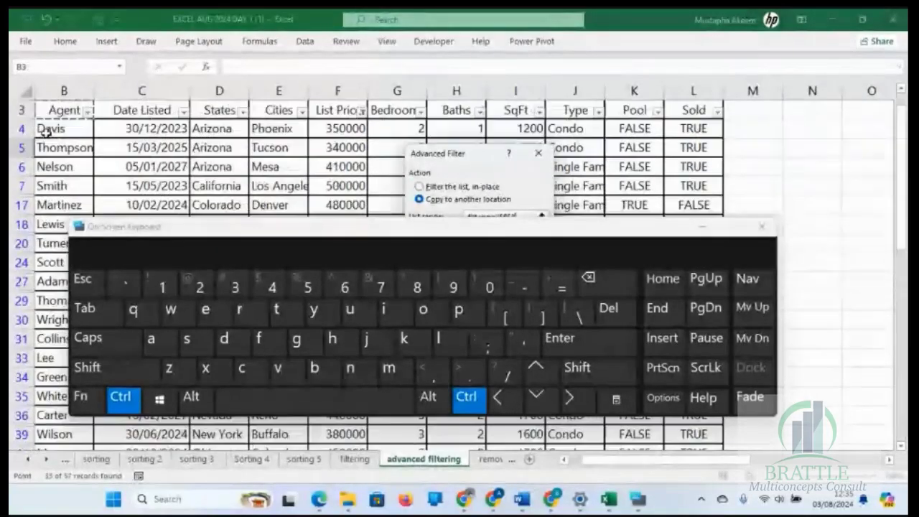
left_click(363, 113)
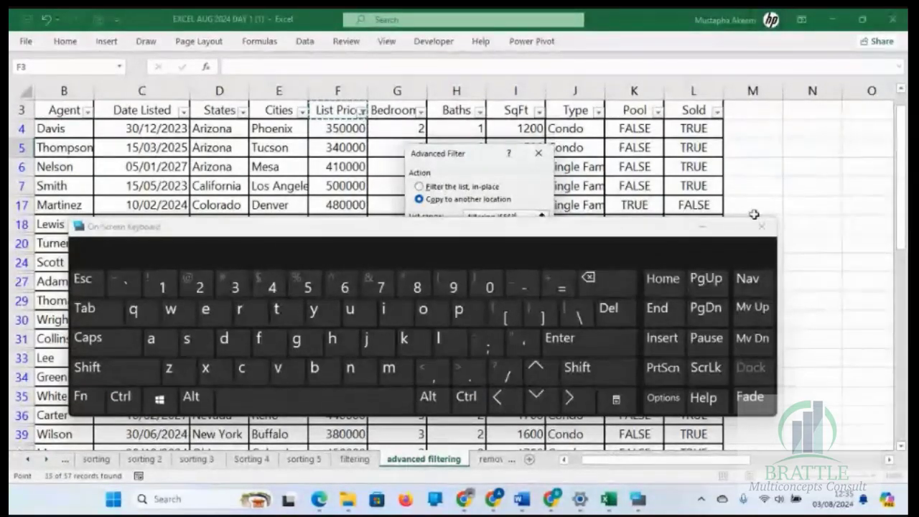
left_click(538, 153)
left_click(762, 226)
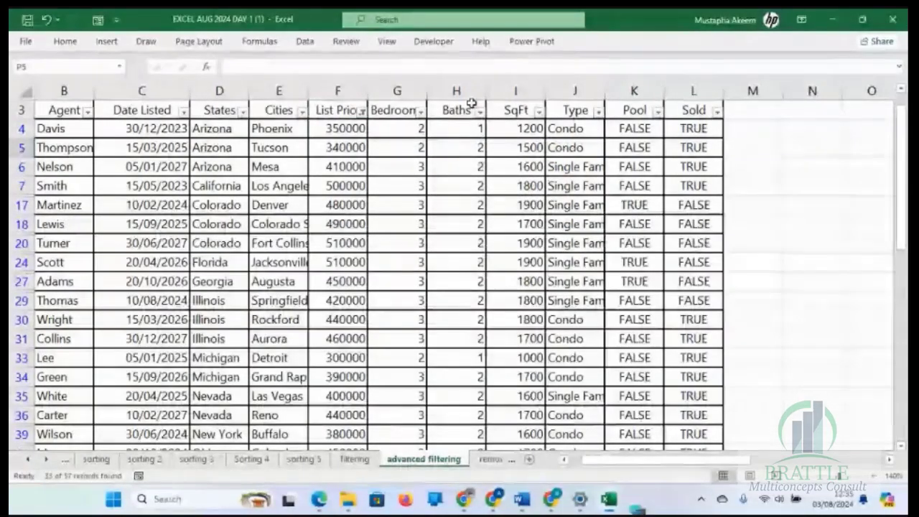
Step: Clear the filter from List Price and start an Advanced Filter that copies the results to another location
left_click(361, 111)
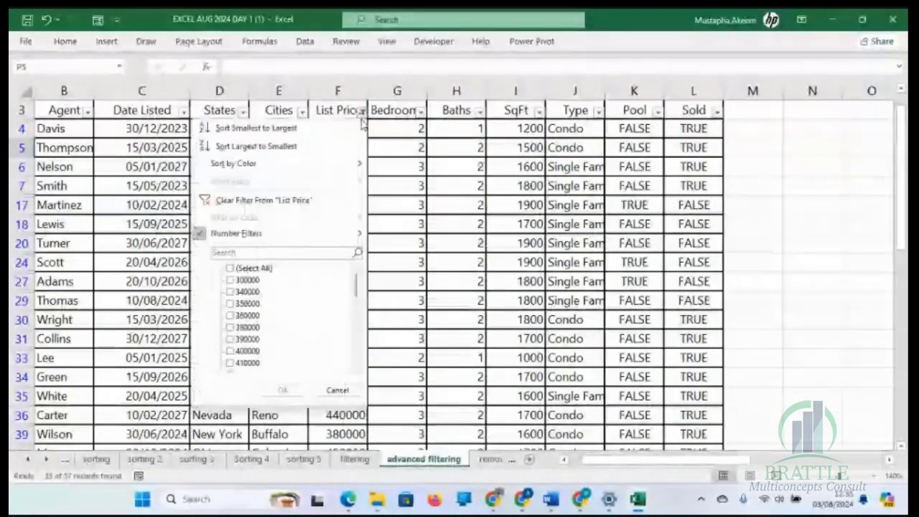
left_click(297, 200)
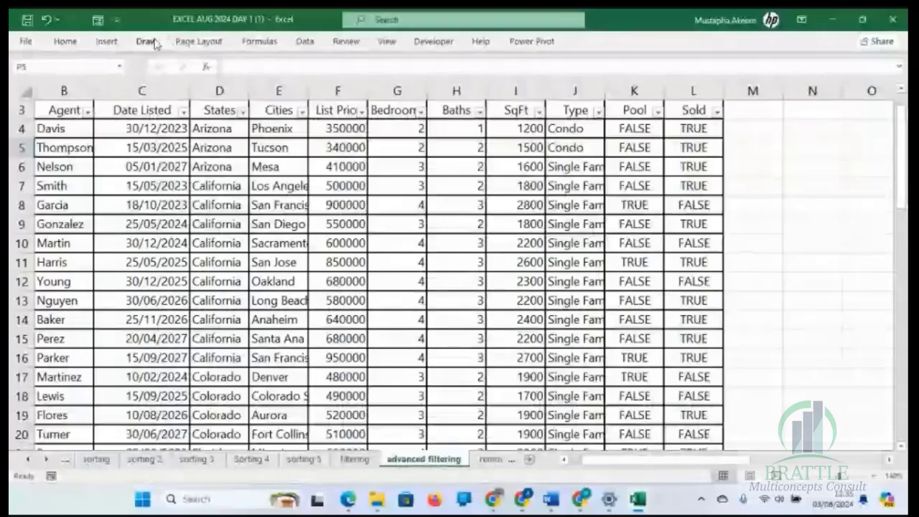
left_click(306, 41)
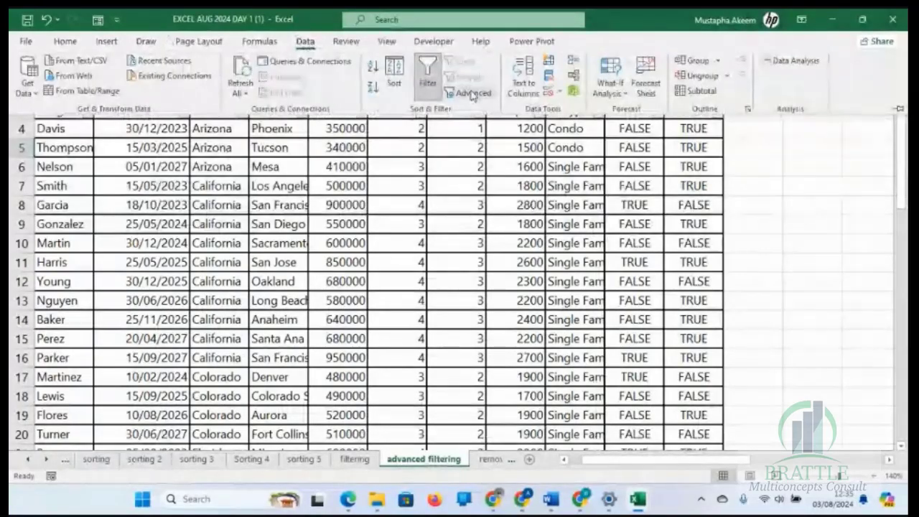
left_click(470, 88)
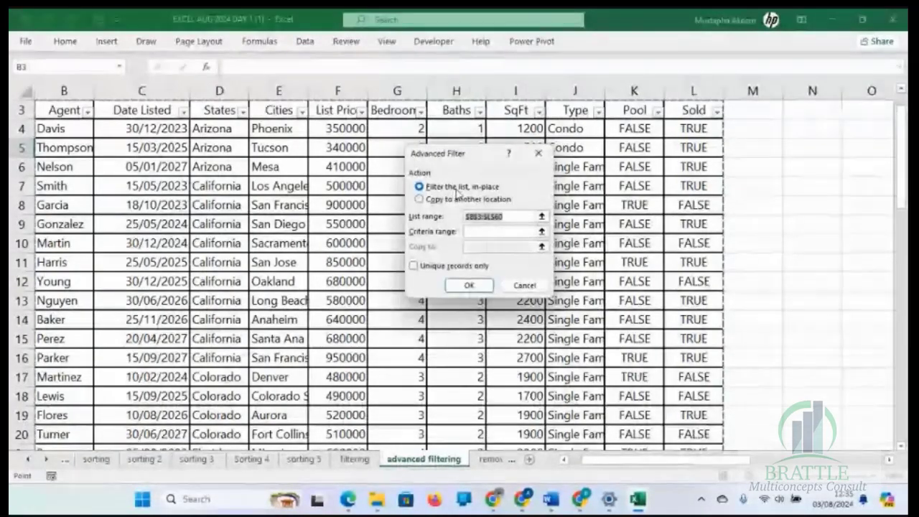
left_click(452, 201)
left_click(429, 201)
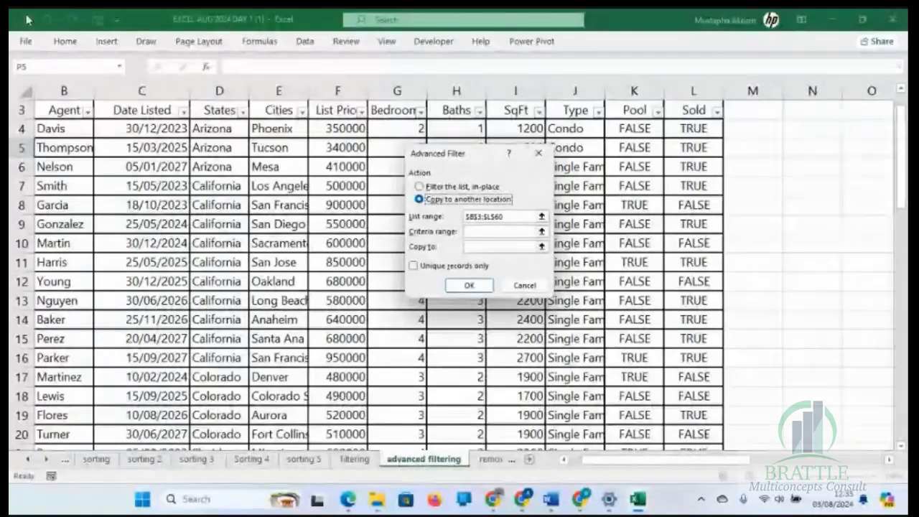
Step: Clear the proposed list range and restart it from the Agent header in B3
left_click(502, 217)
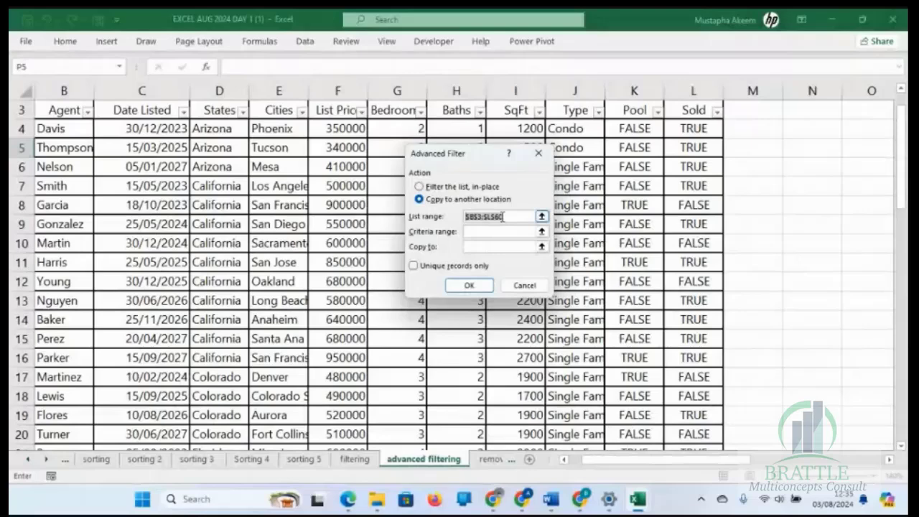
left_click(503, 216)
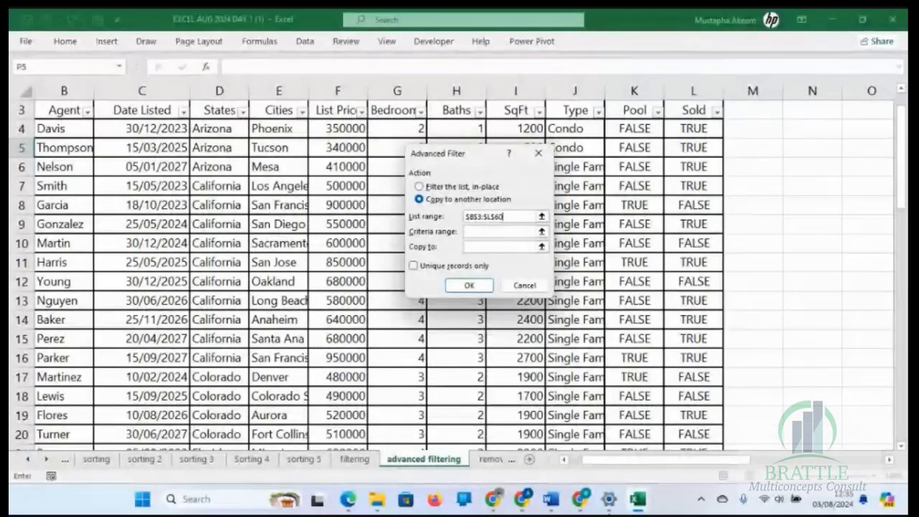
left_click(448, 214)
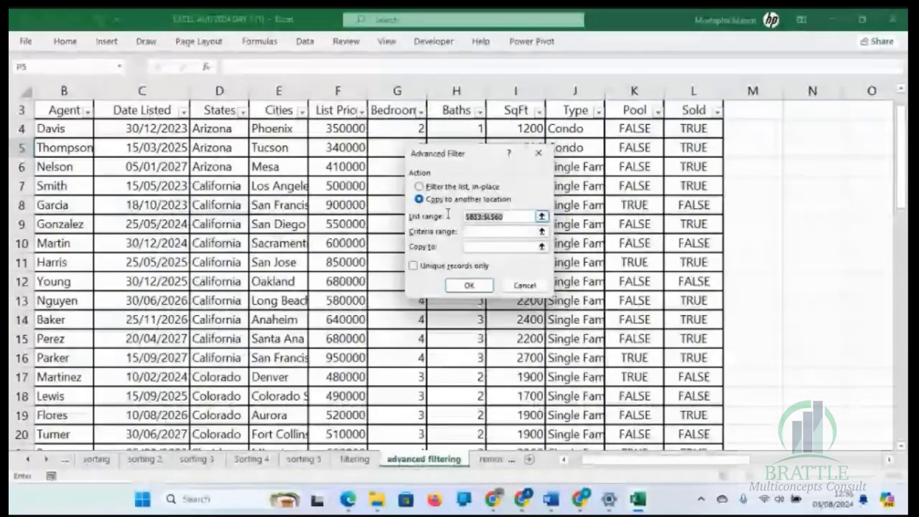
key("Delete")
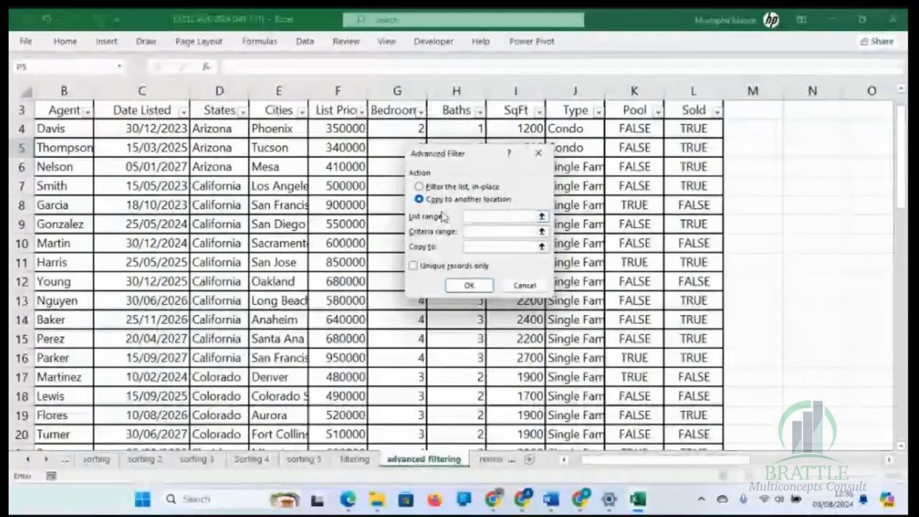
left_click(56, 110)
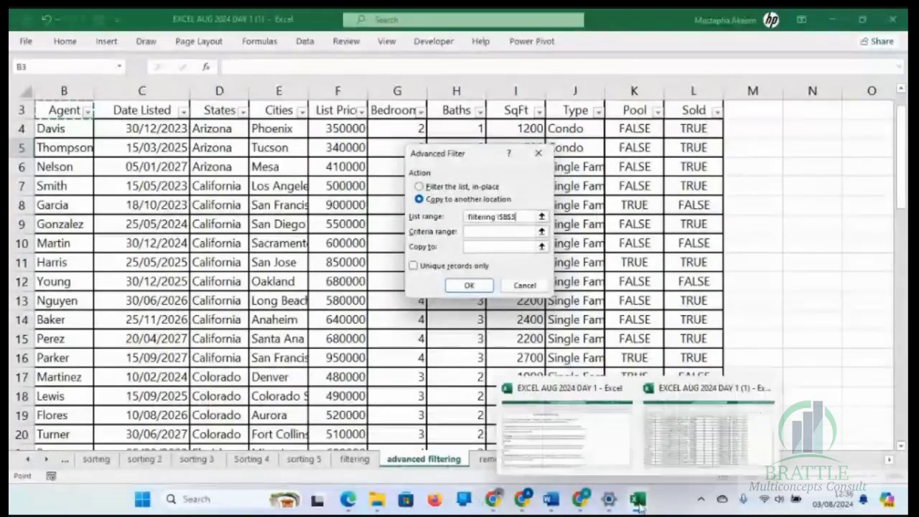
Step: Search Windows for "keyboard", open the On-Screen Keyboard and place it below the Advanced Filter range fields
left_click(219, 498)
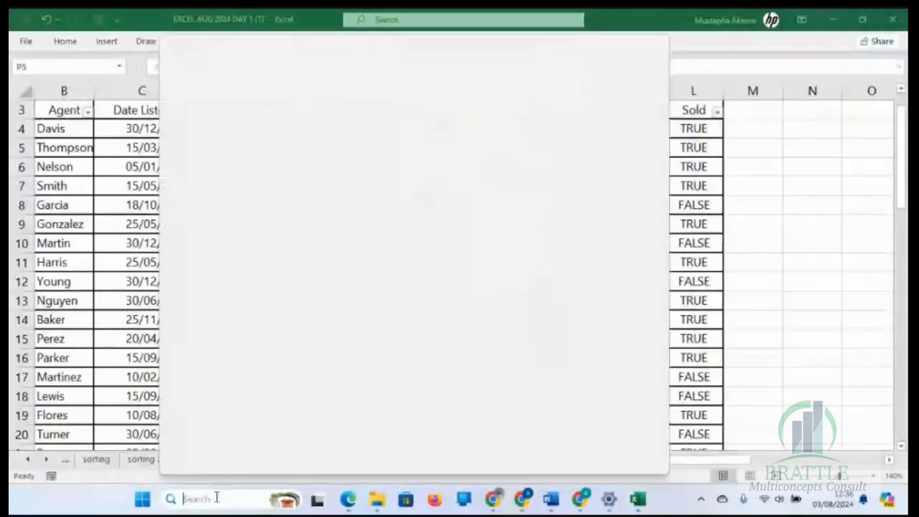
type("keyb")
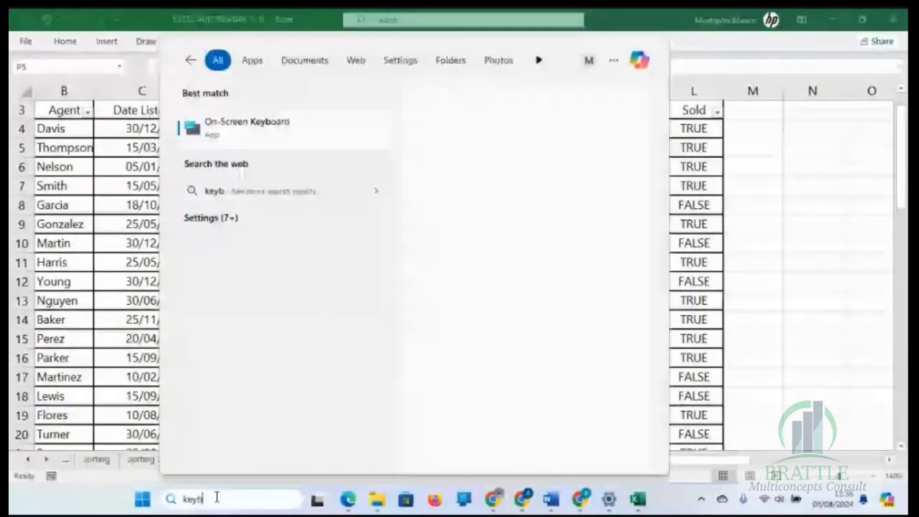
type("oard")
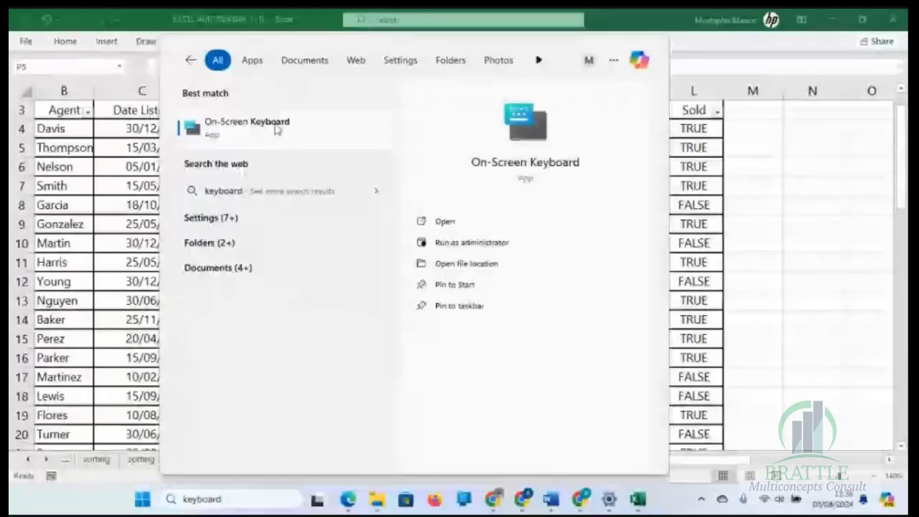
key("Escape")
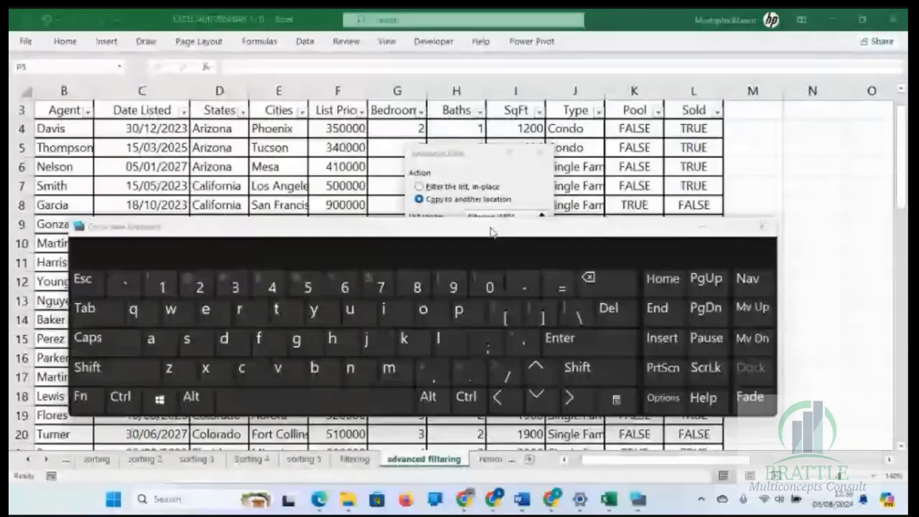
left_click_drag(491, 232, 484, 290)
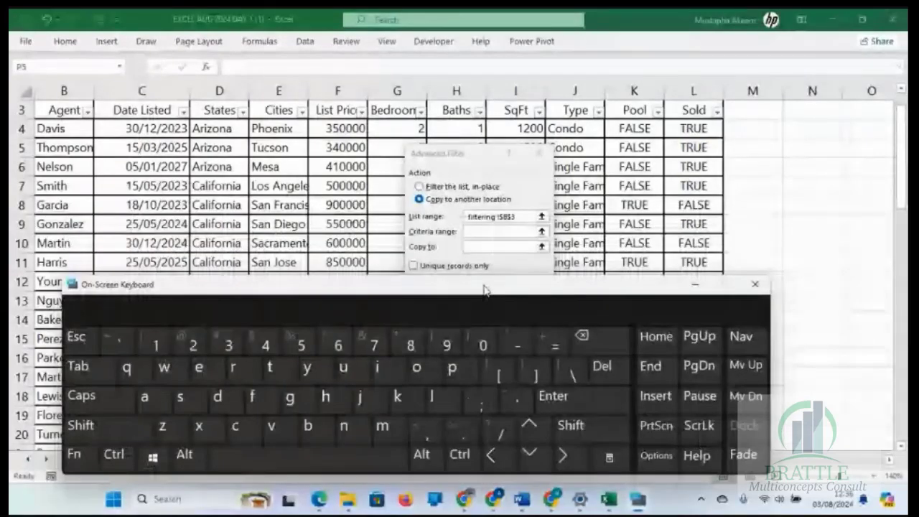
Step: Set the Advanced Filter list range to the whole property table, B3:L59, using the On-Screen Keyboard, and put the keyboard away
left_click(425, 223)
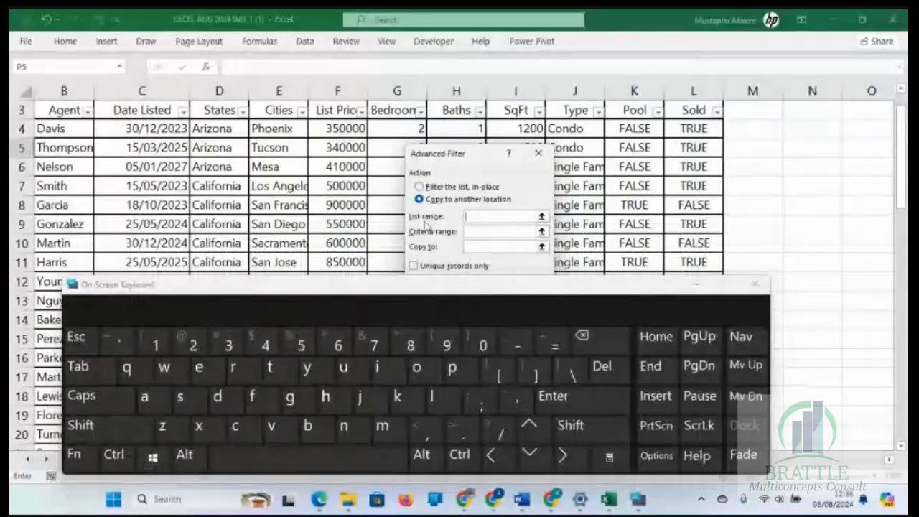
left_click(48, 110)
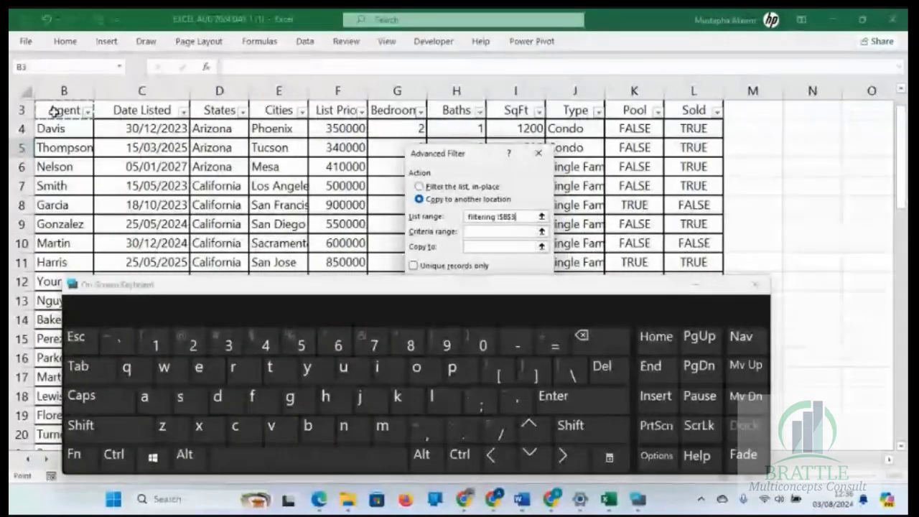
key("ctrl+shift")
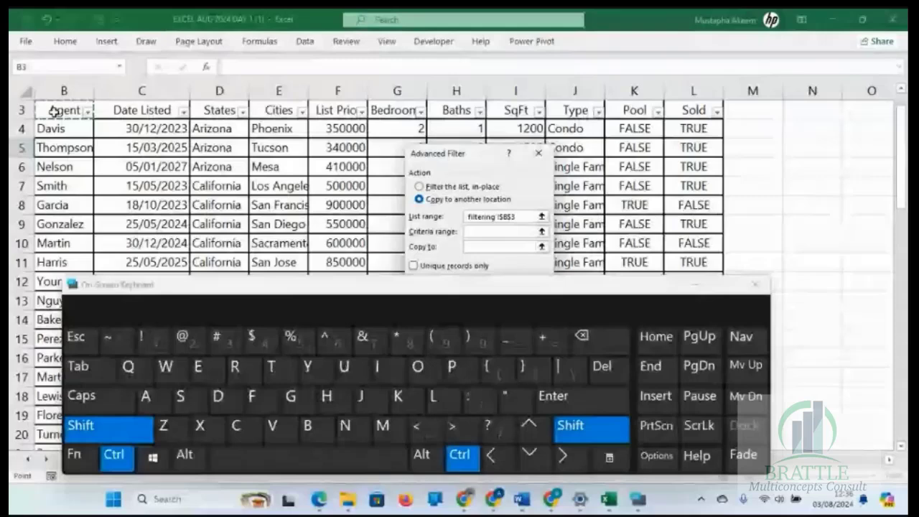
left_click(656, 382)
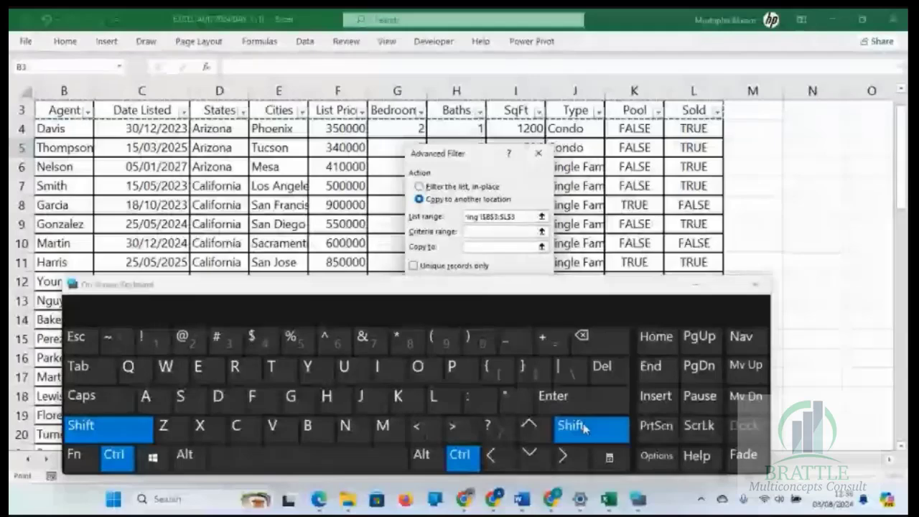
left_click(532, 460)
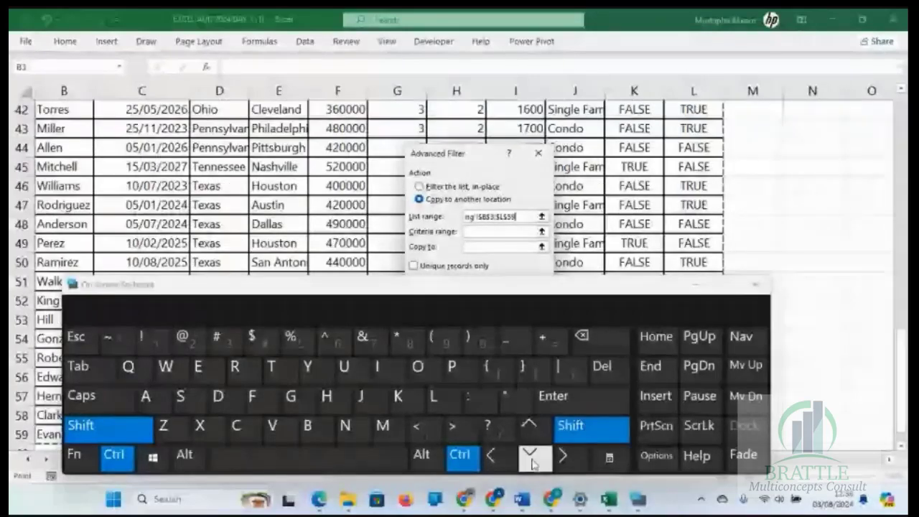
left_click(531, 459)
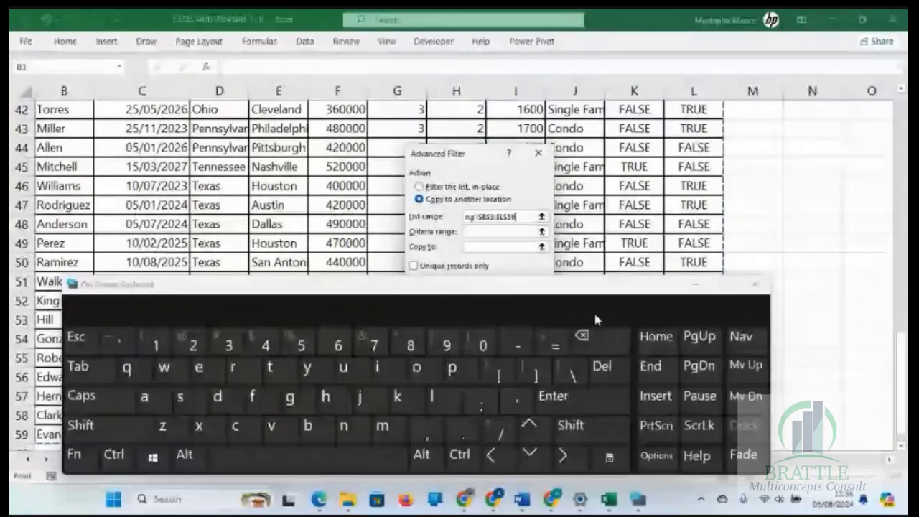
left_click(693, 286)
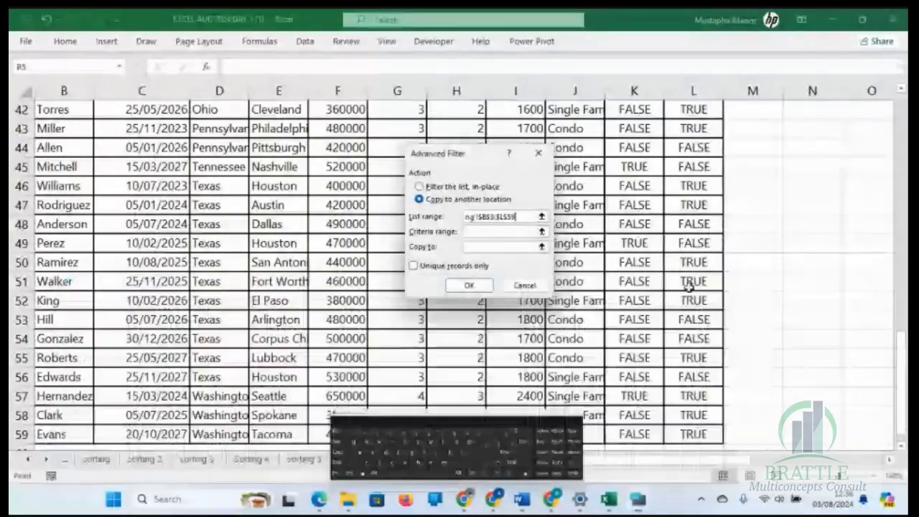
scroll(503, 324, "up", 13)
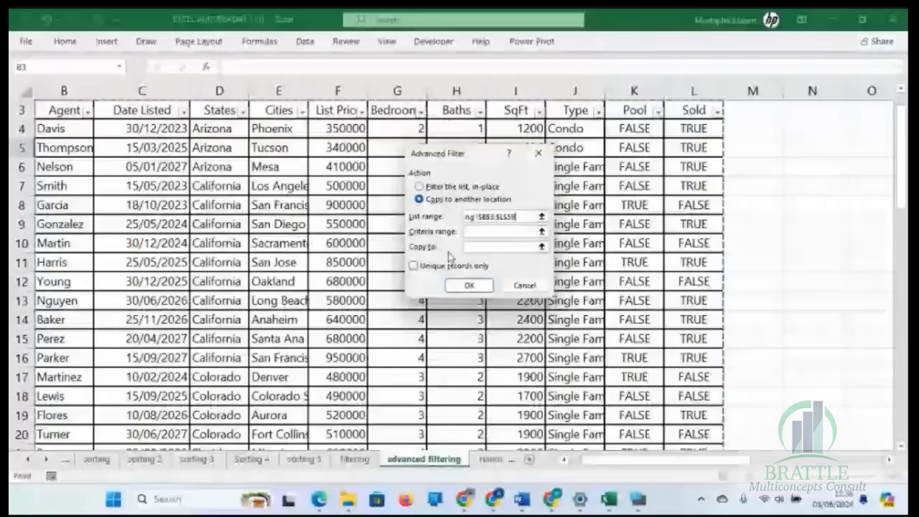
Step: Set the criteria range to P3:Z5, from the Agent header through Sold, including the California and Arizona rows
left_click(498, 234)
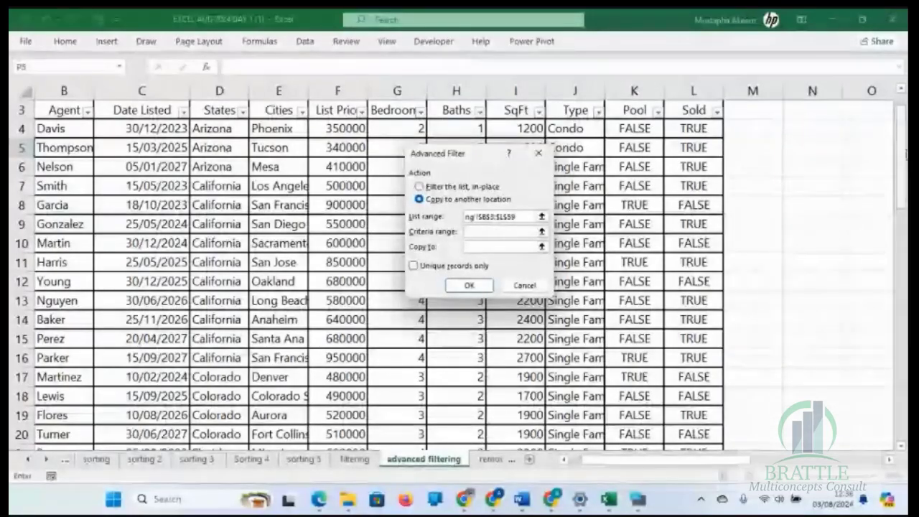
left_click_drag(904, 147, 905, 133)
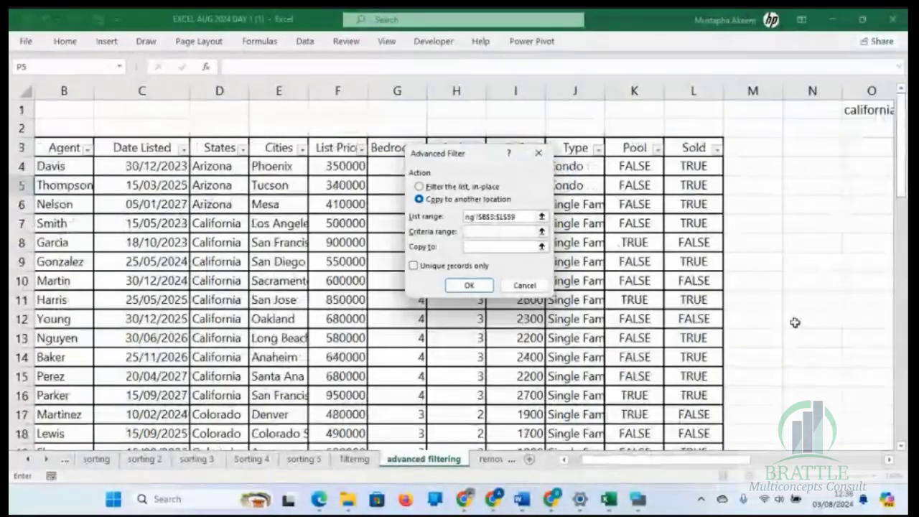
left_click_drag(722, 464, 776, 465)
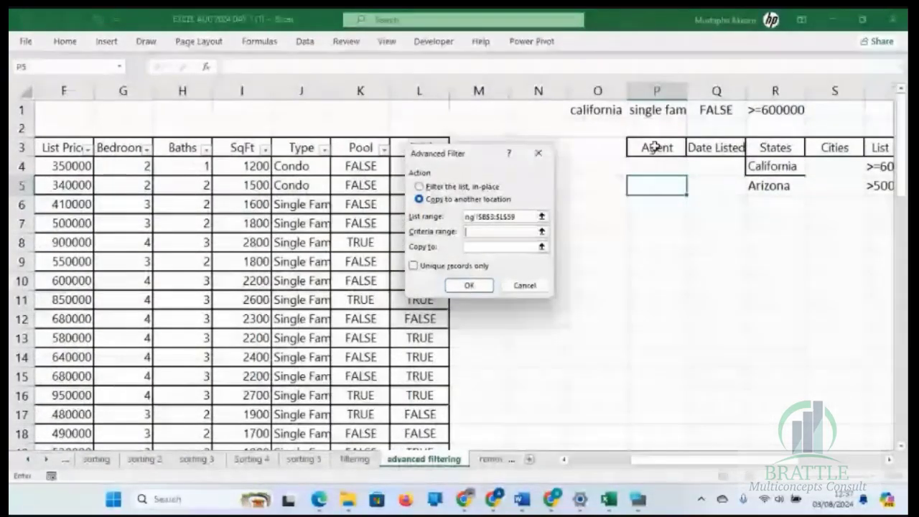
left_click(655, 147, "shift")
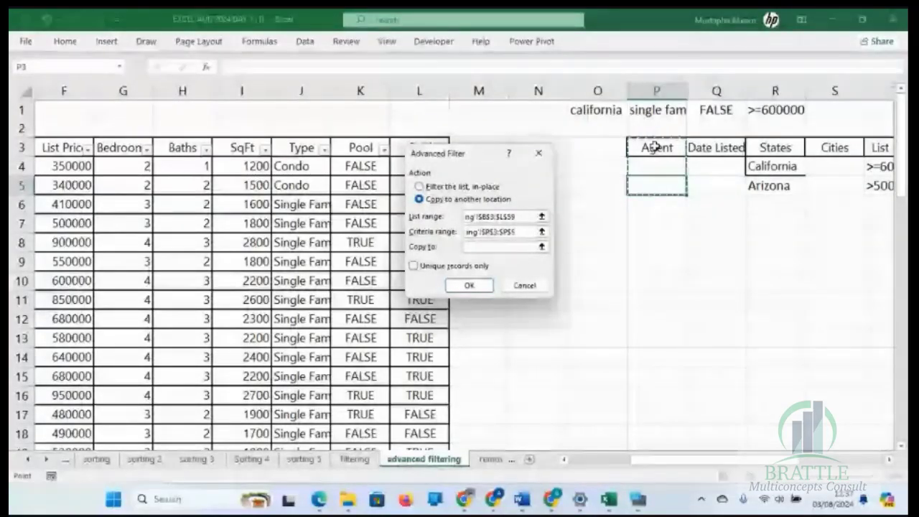
key("shift+Right")
key("shift+Right")
key("shift+Right")
key("shift+Right")
key("shift+Right")
key("shift+Right")
key("shift+Right")
key("shift+Right")
key("shift+Right")
key("shift+Right")
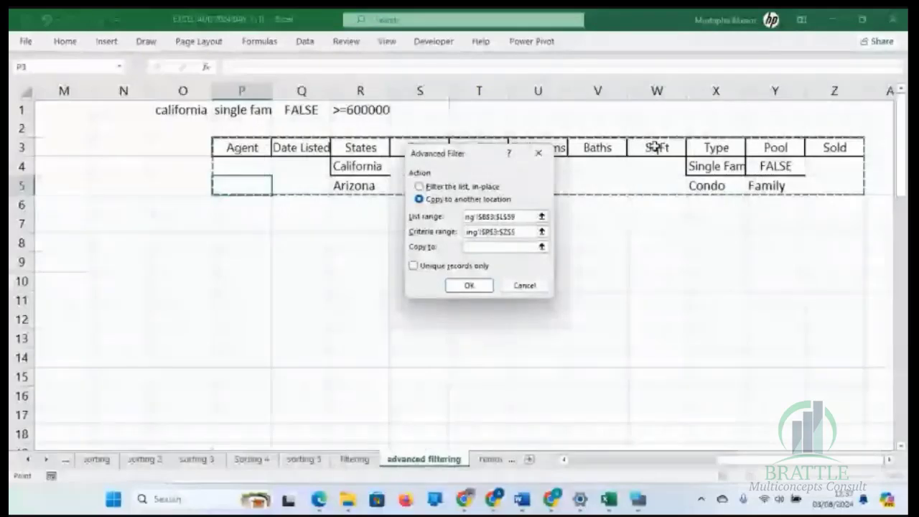
Step: Recheck the list and criteria ranges, set the copy destination to O10 and run the Advanced Filter
left_click(519, 218)
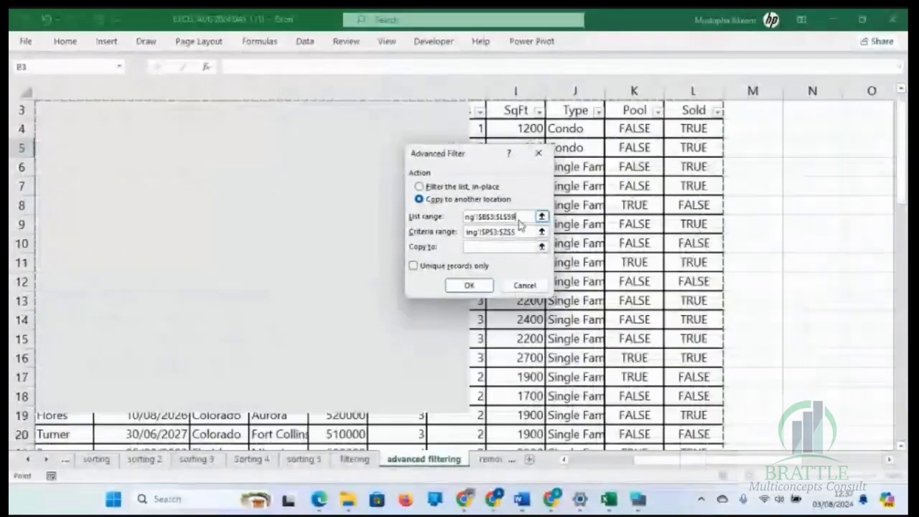
left_click(520, 231)
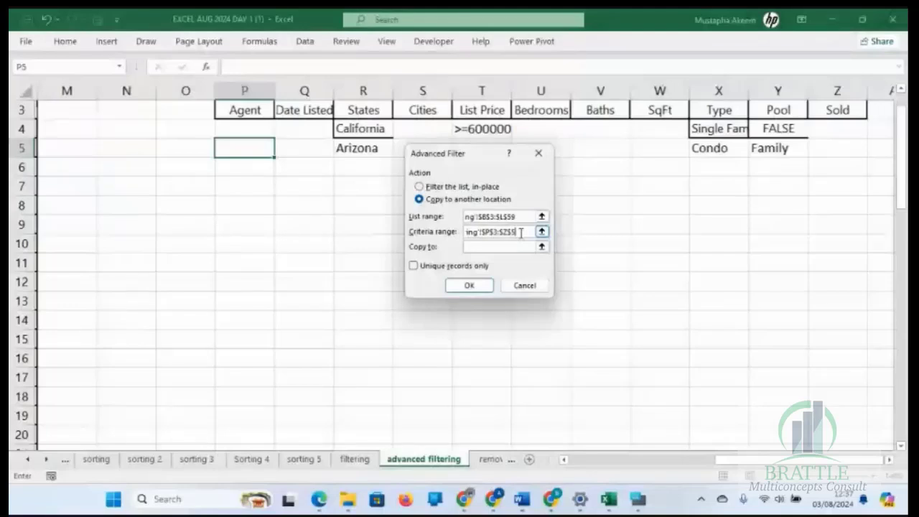
left_click(482, 247)
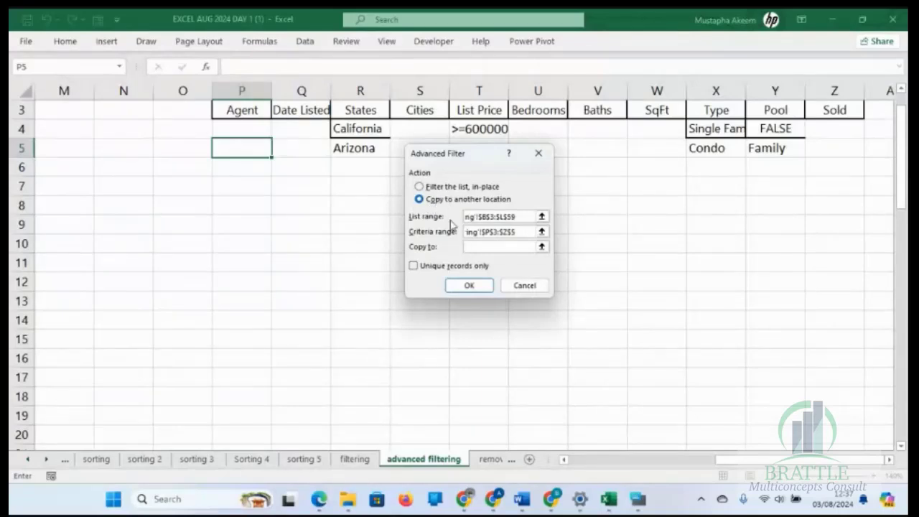
left_click(172, 244)
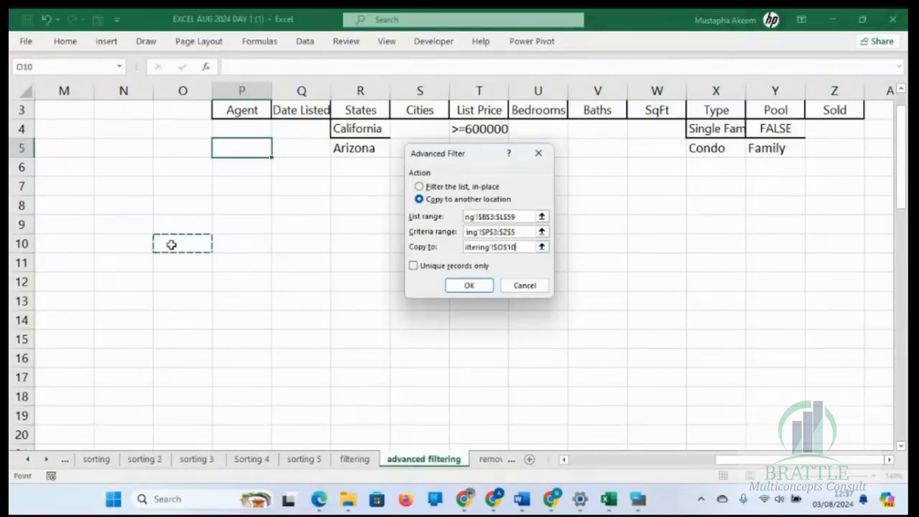
left_click(469, 286)
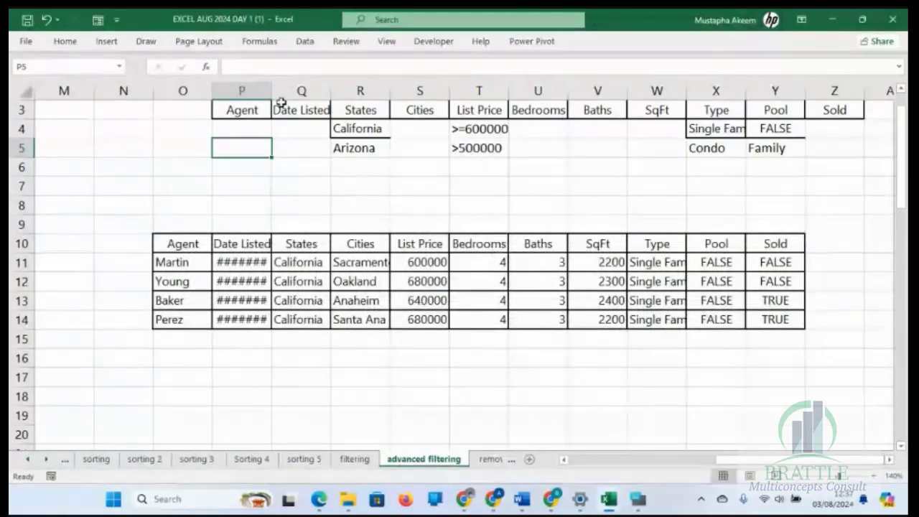
Step: Widen column P to display the Date Listed values, compare the copied results with the criteria, and undo the widening
left_click_drag(272, 92, 293, 96)
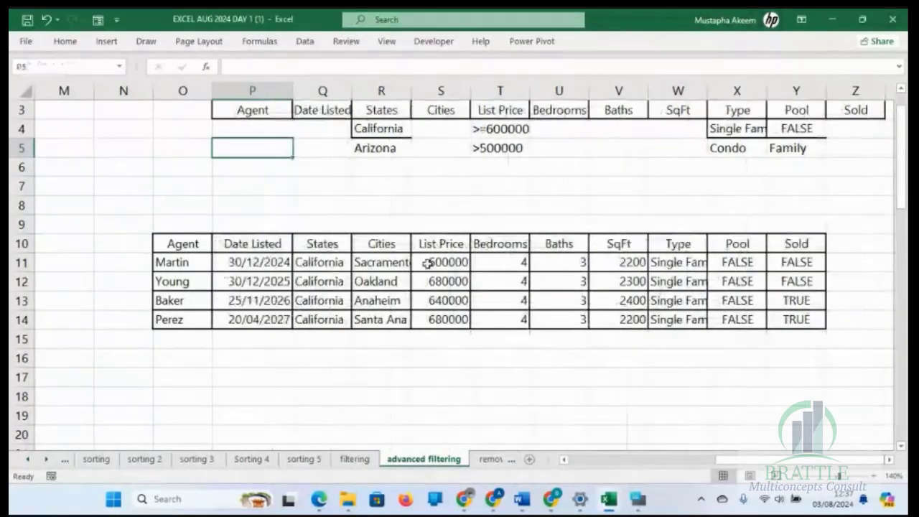
left_click(208, 247)
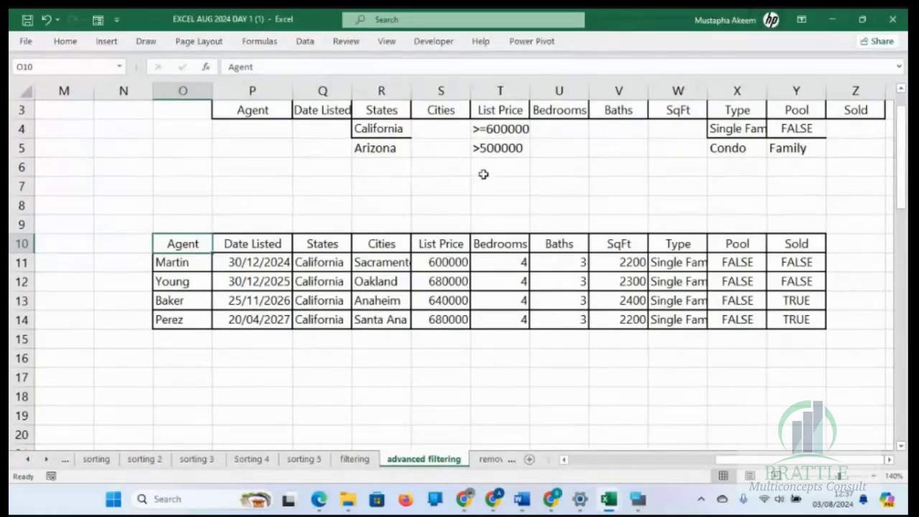
left_click(493, 147)
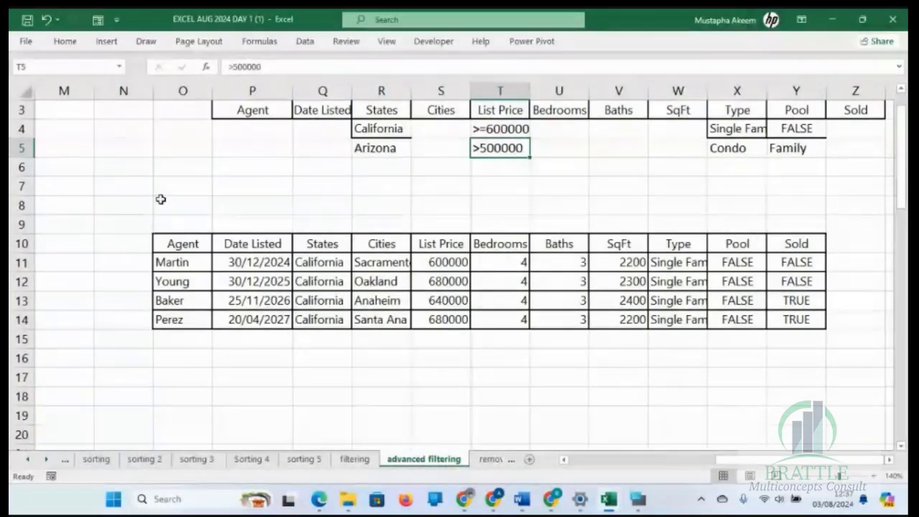
left_click(68, 189)
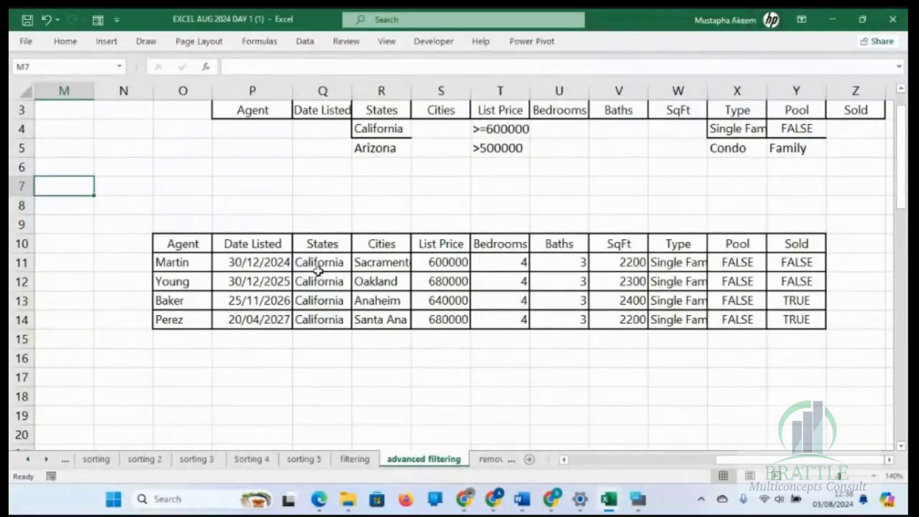
left_click(344, 293)
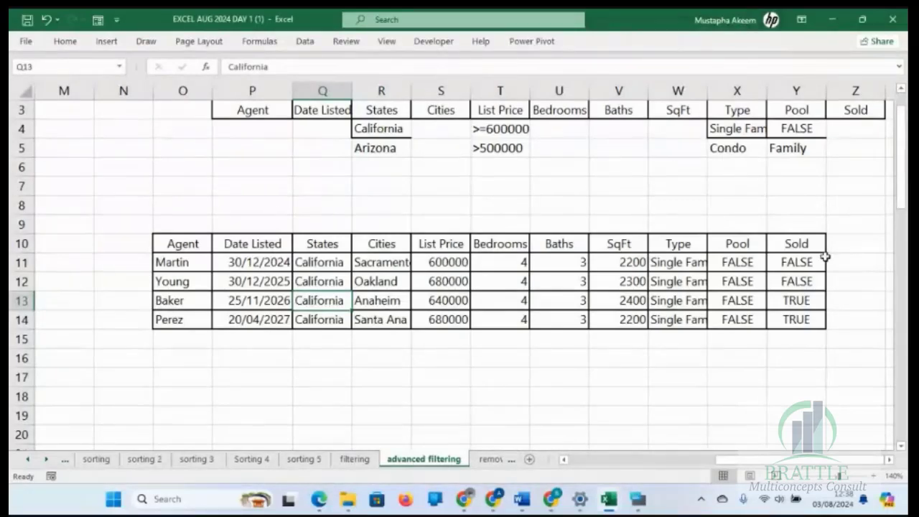
key("ctrl+z")
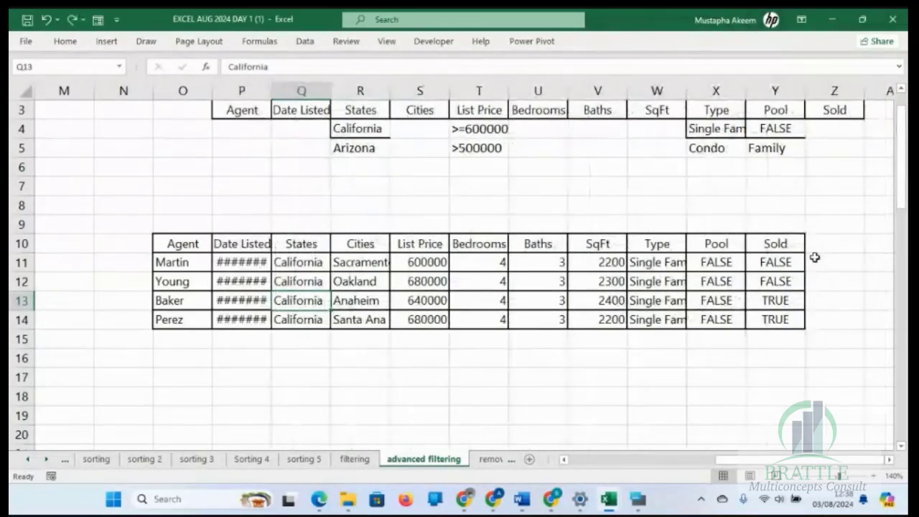
key("ctrl+Page_Up")
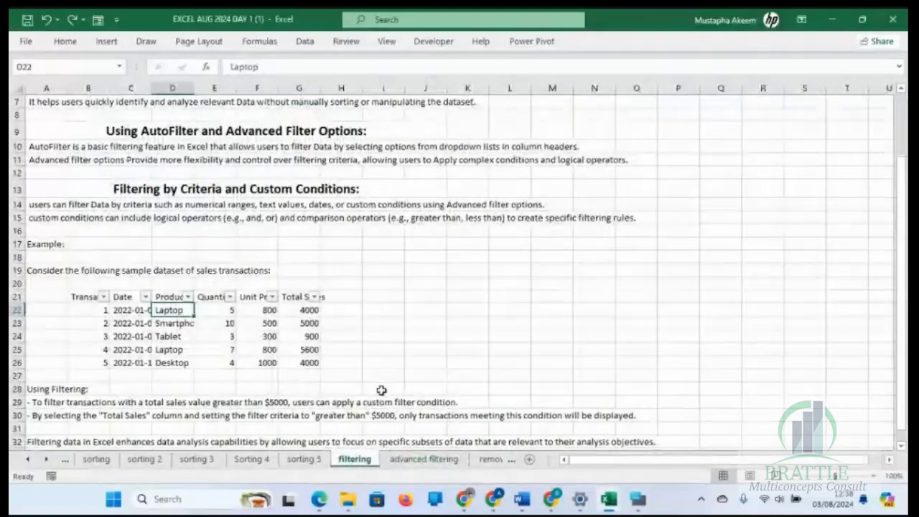
left_click(424, 458)
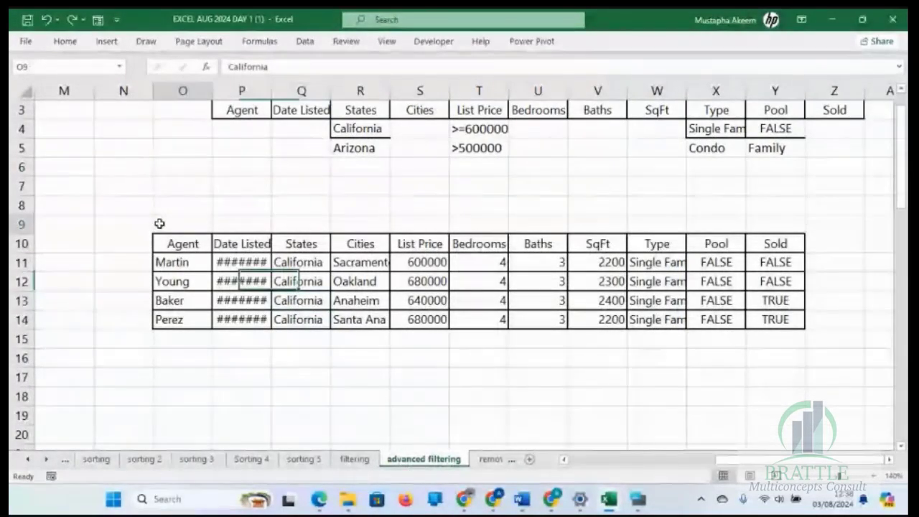
Step: Clear the contents of the copied results in O9:Y15 and undo the deletion
left_click_drag(161, 223, 768, 352)
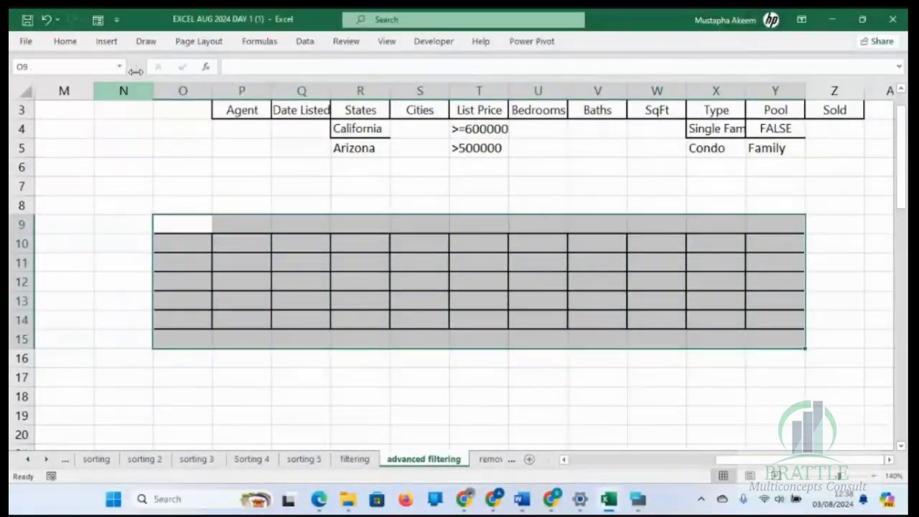
left_click(70, 41)
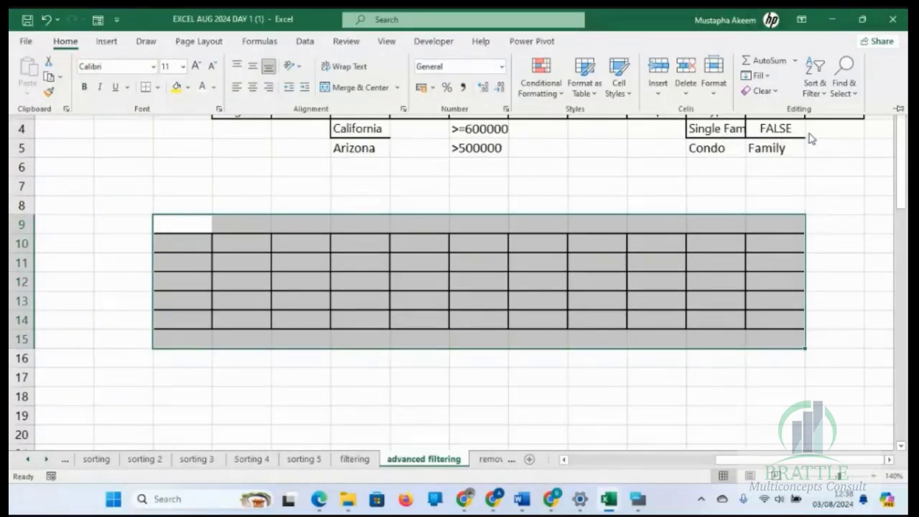
left_click(749, 192)
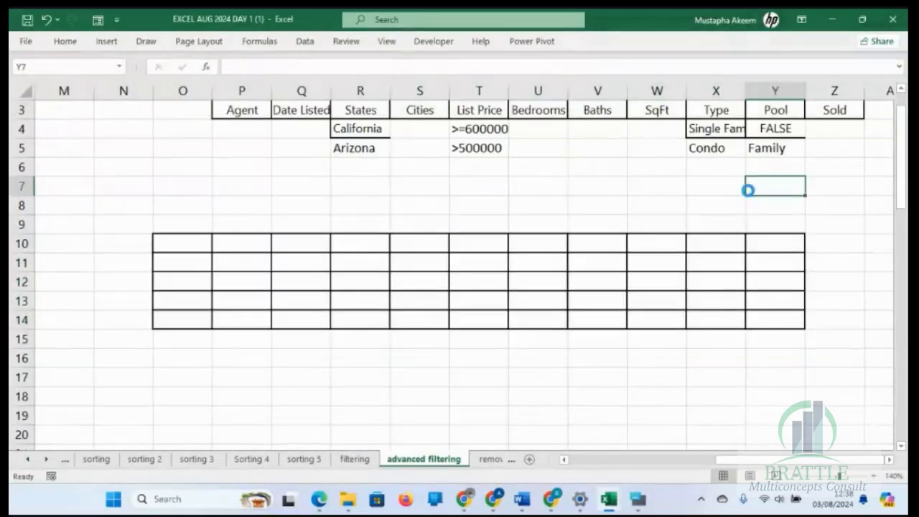
left_click(768, 148)
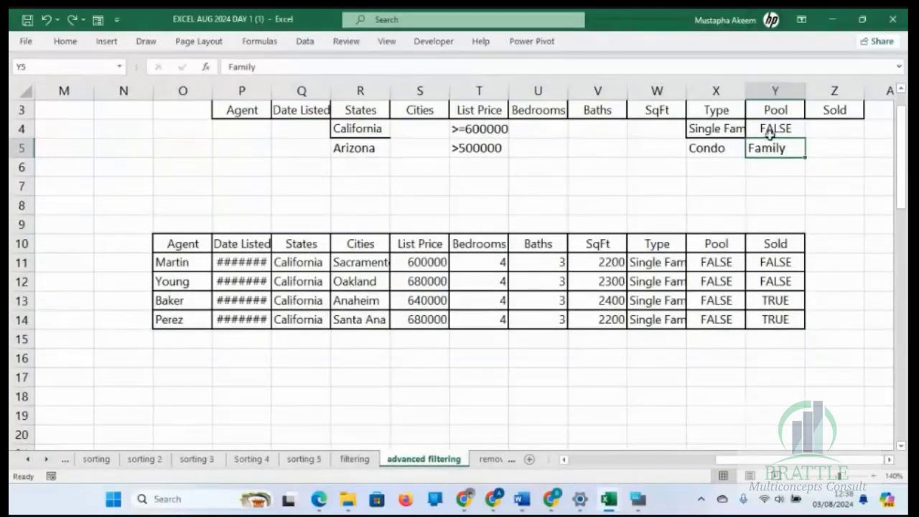
key("ctrl+f")
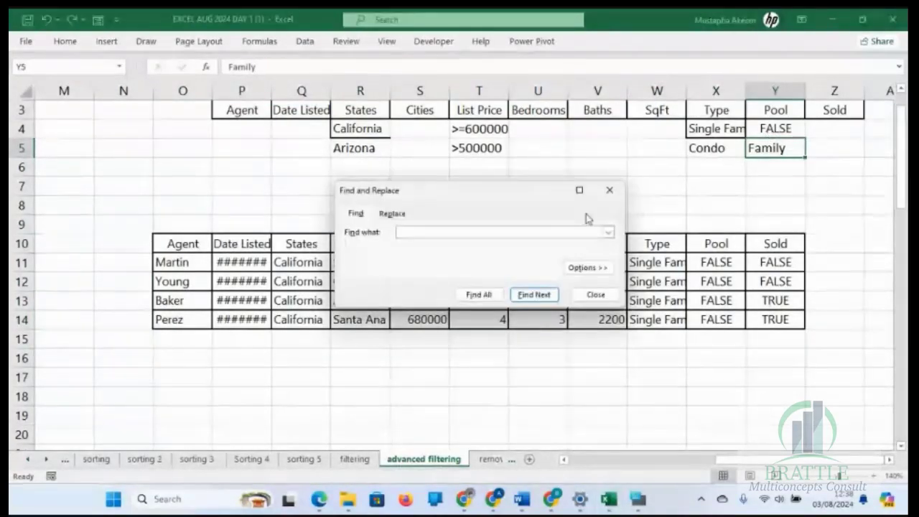
left_click(609, 191)
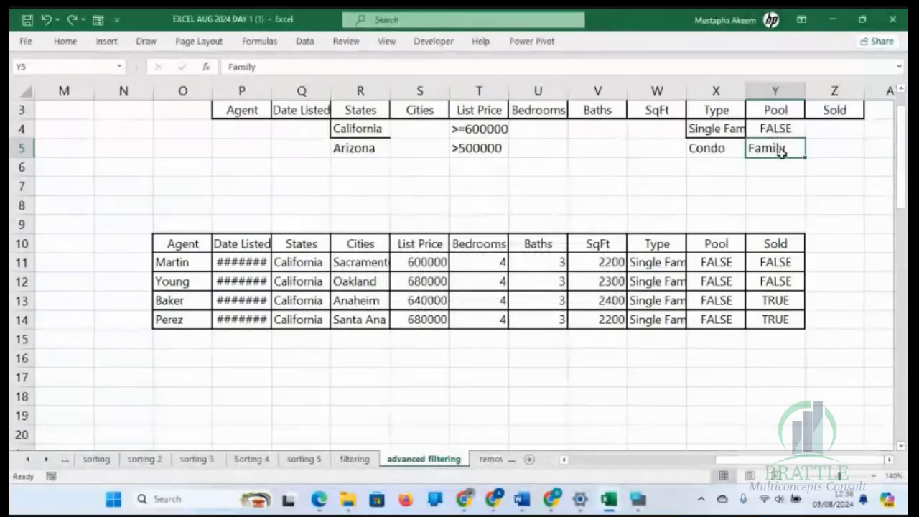
key("ctrl+f")
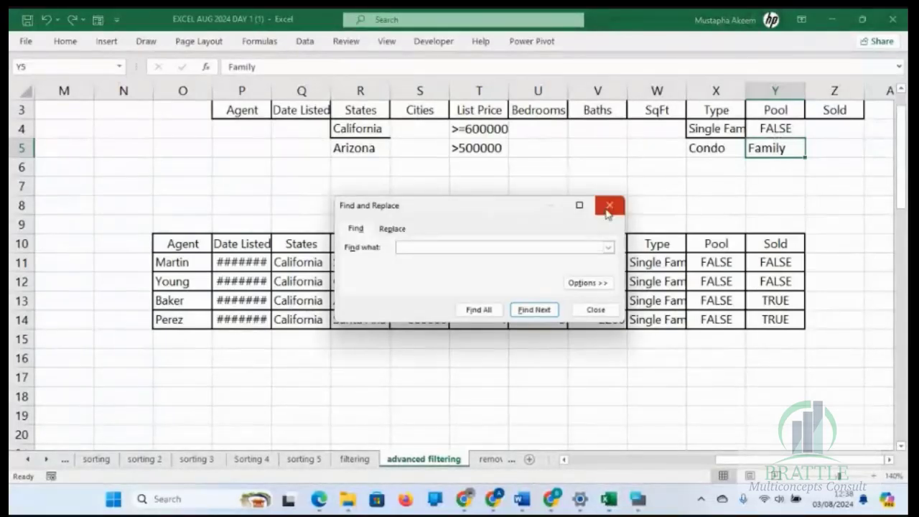
left_click(609, 205)
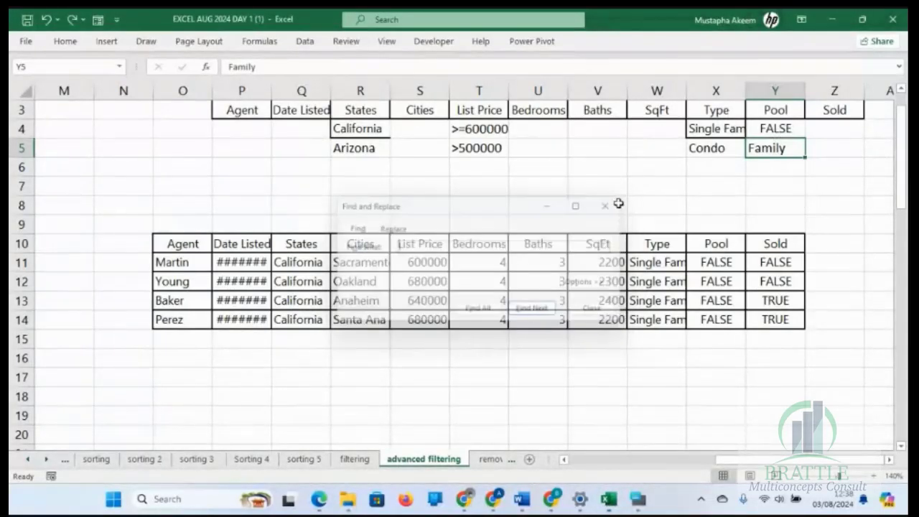
Step: Fill the California row's FALSE Pool criterion down into the Arizona row
left_click(764, 128)
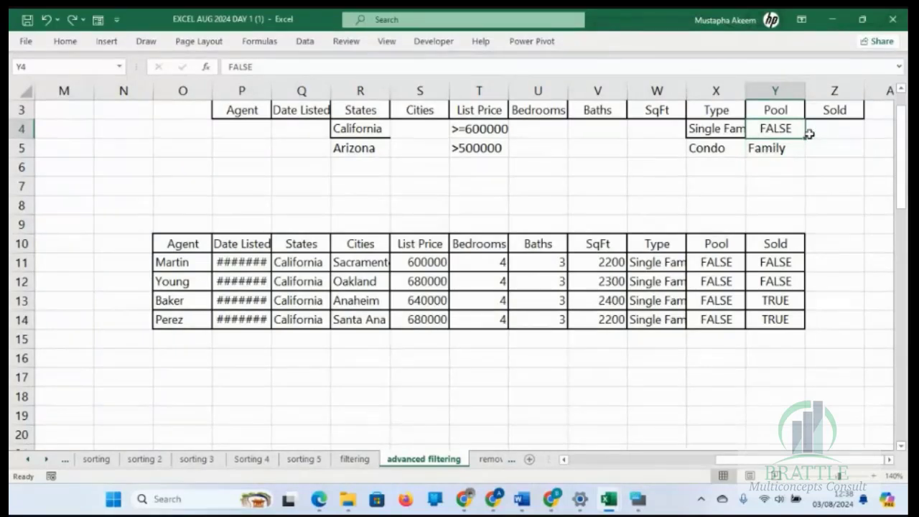
left_click_drag(806, 140, 807, 158)
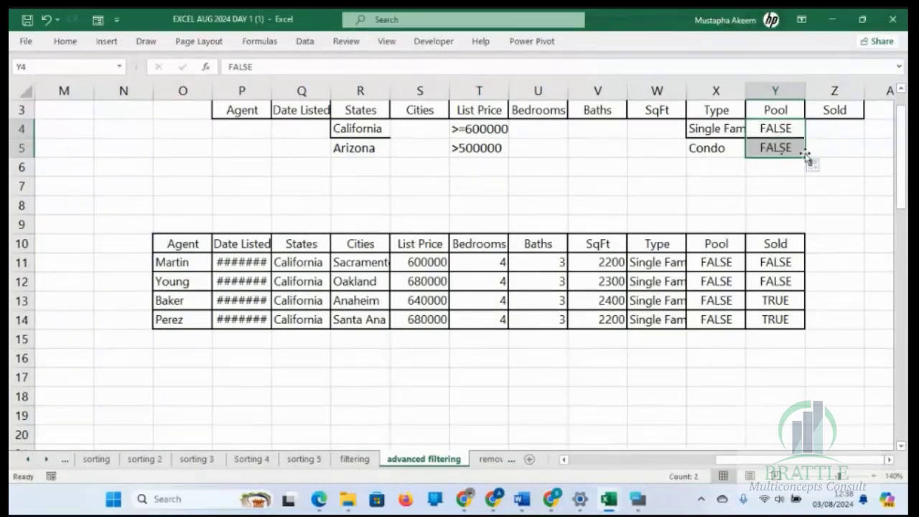
Step: Clear all contents and formatting from the copied results in O10:Y15
left_click_drag(180, 241, 783, 334)
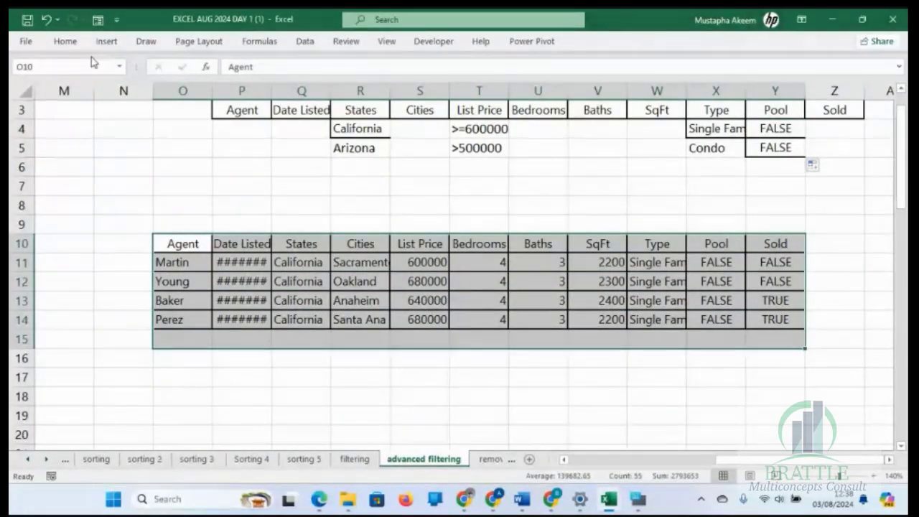
left_click(66, 41)
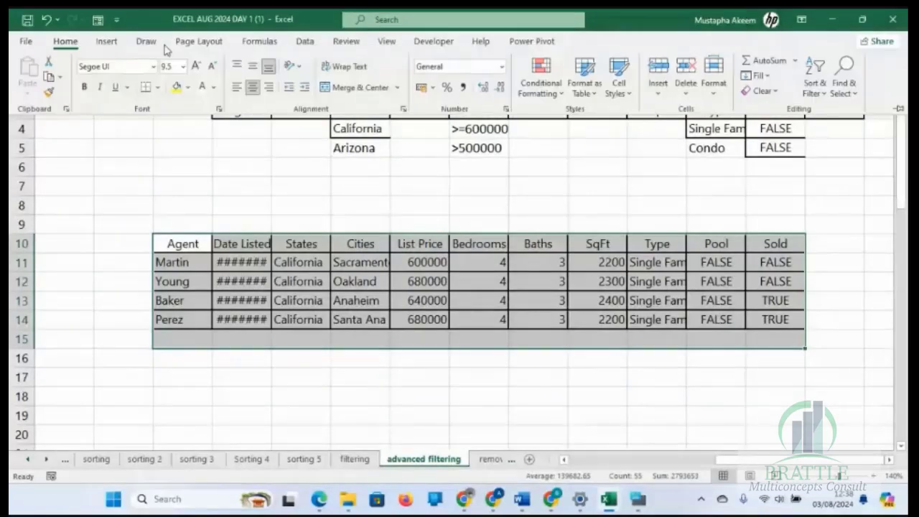
left_click(760, 91)
left_click(767, 105)
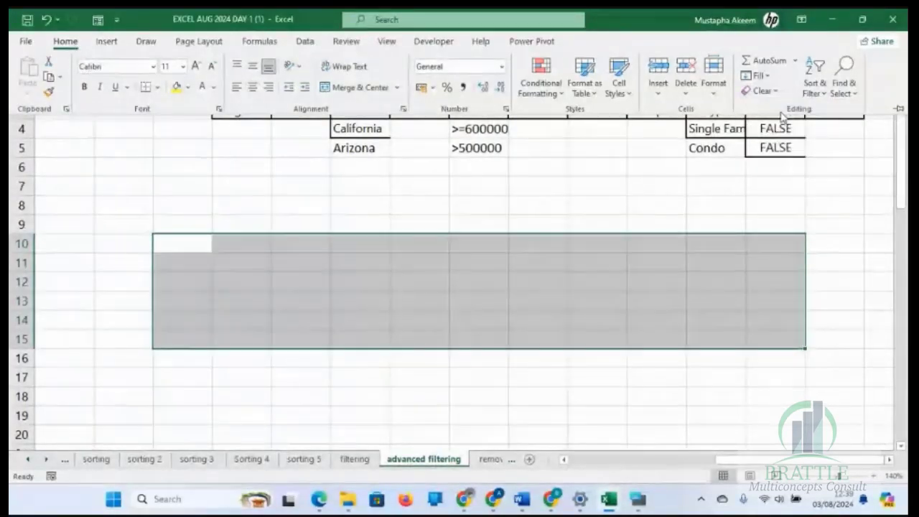
left_click(294, 259)
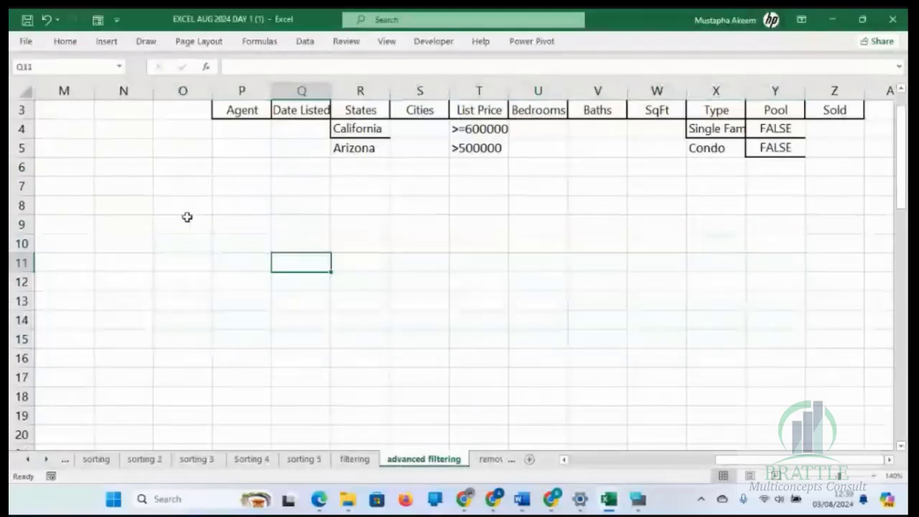
Step: Start a new Advanced Filter set to copy the results to another location
left_click(306, 42)
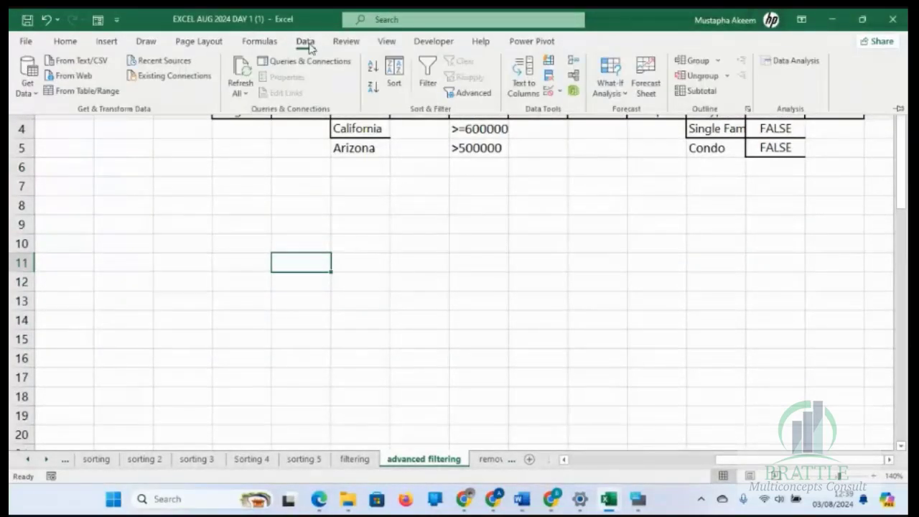
left_click(465, 95)
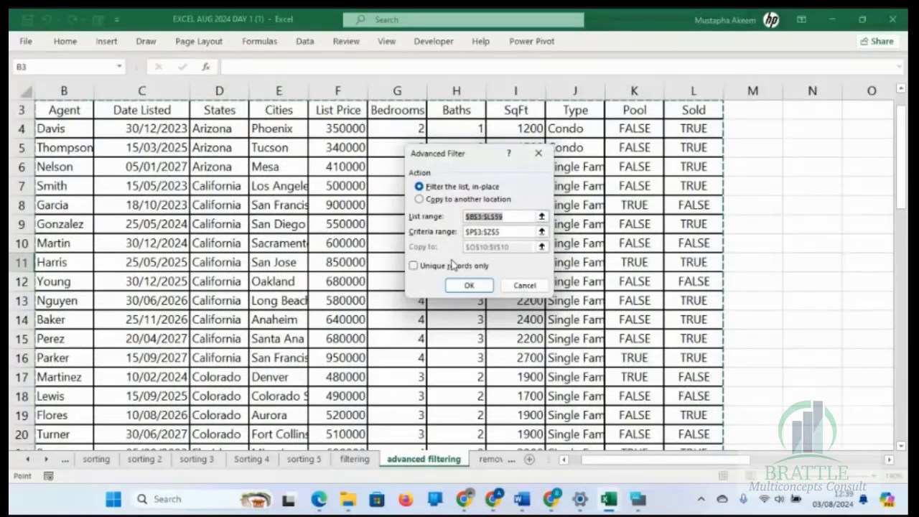
left_click(451, 199)
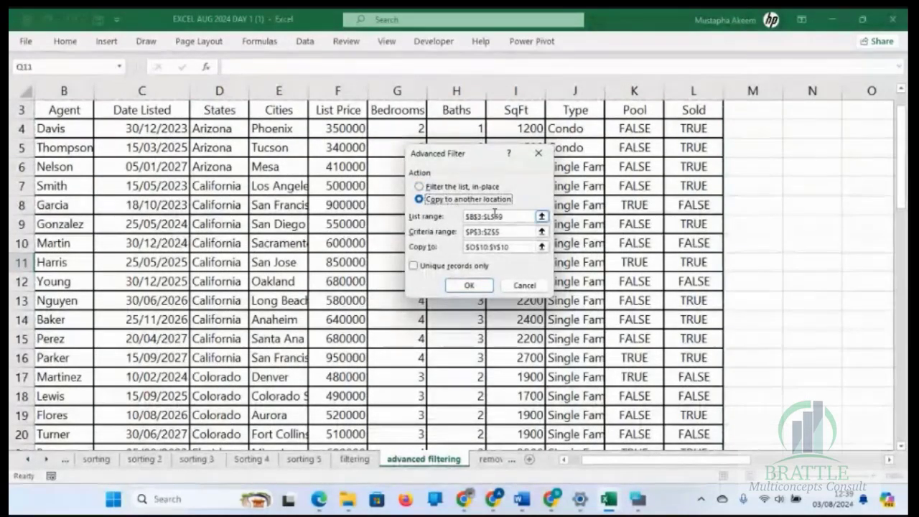
Step: Reselect B3:L59 as the list range of the Advanced Filter and empty the criteria range
left_click_drag(515, 217, 402, 222)
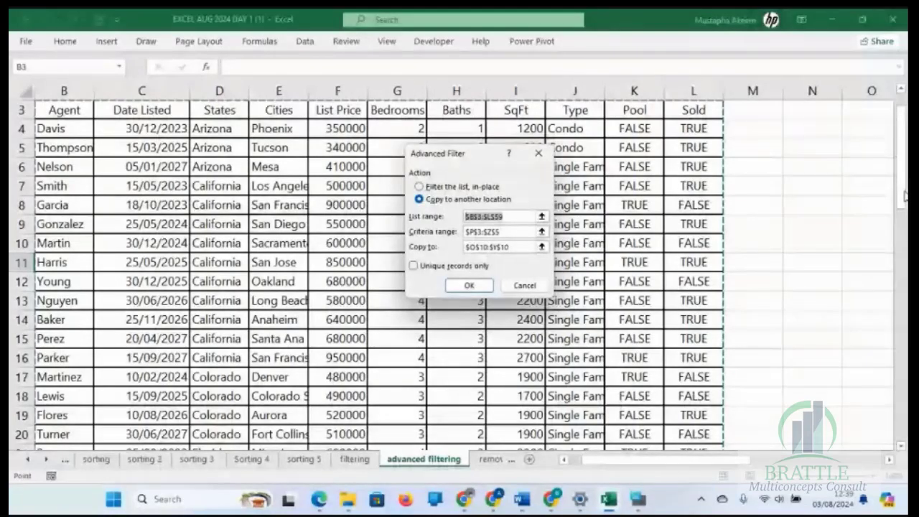
left_click(516, 217)
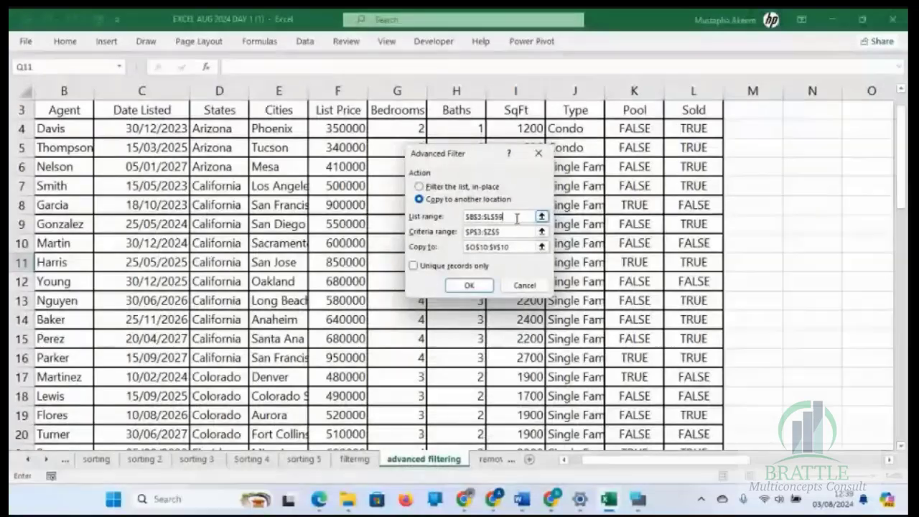
left_click_drag(516, 218, 407, 221)
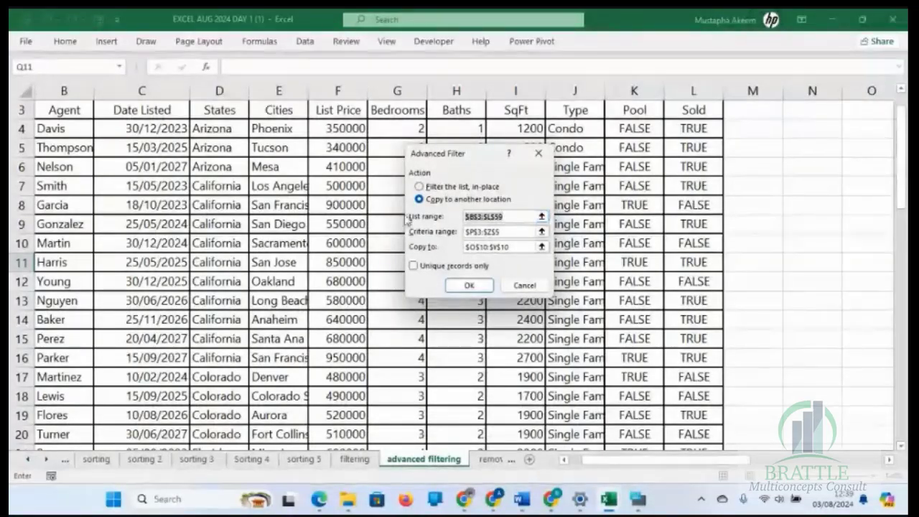
key("BackSpace")
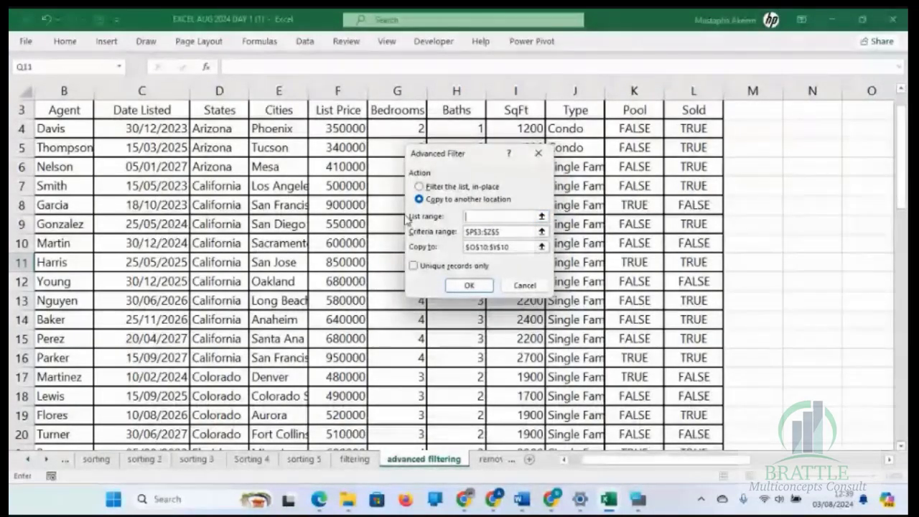
left_click(49, 111)
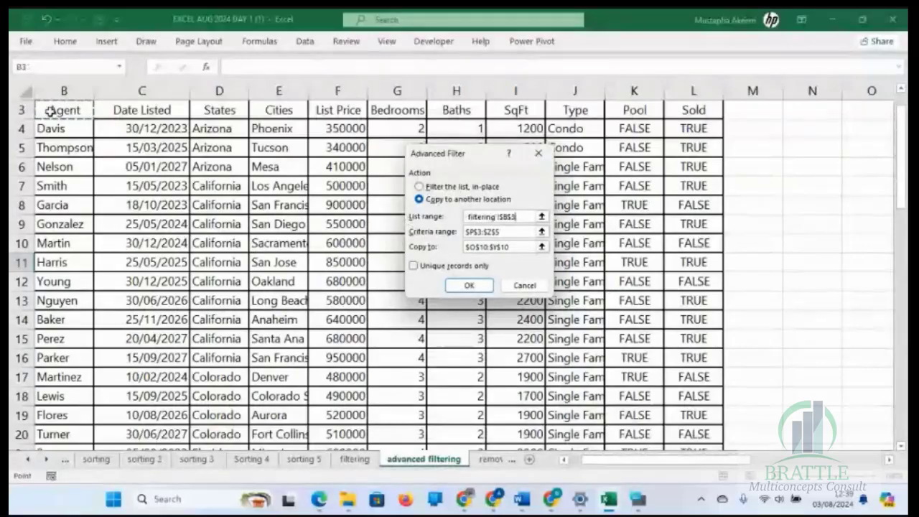
left_click_drag(49, 111, 697, 395)
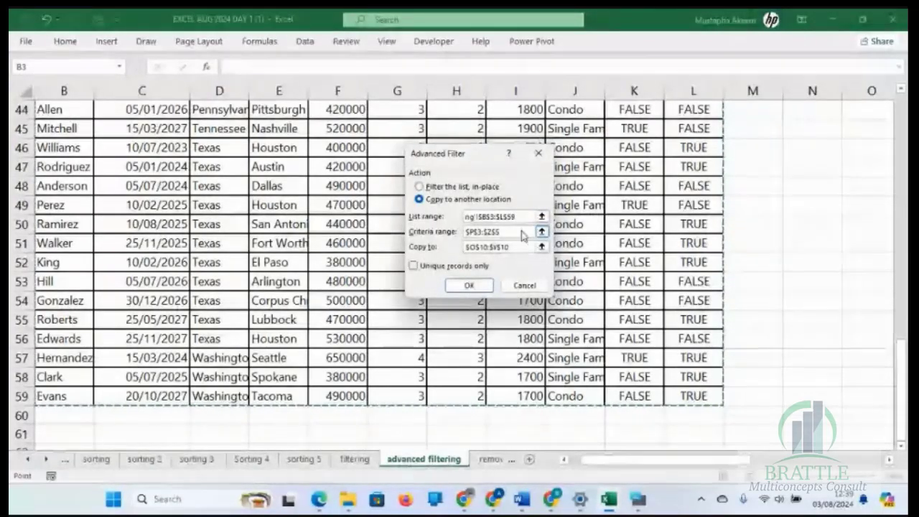
left_click_drag(522, 231, 451, 238)
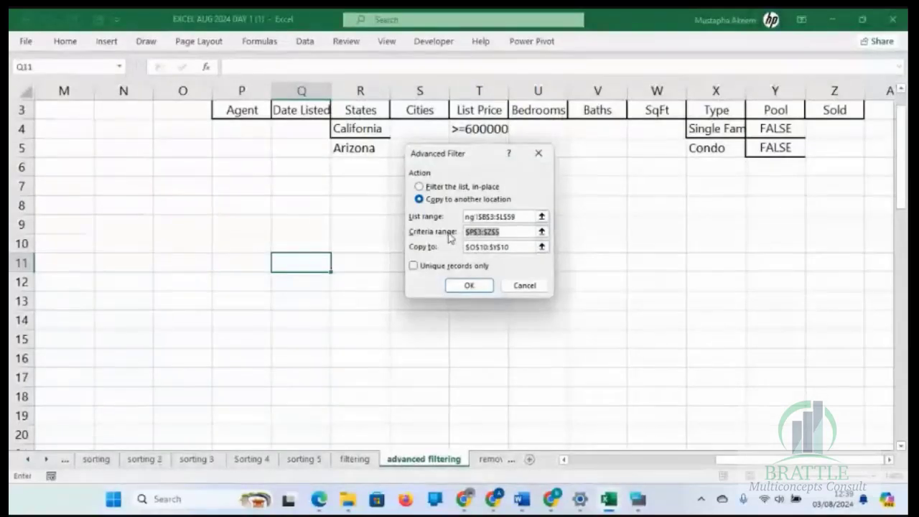
key("BackSpace")
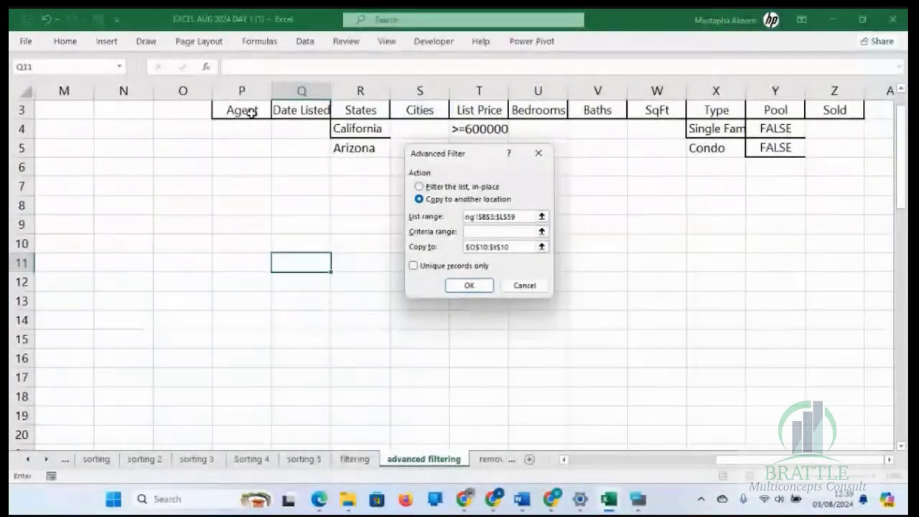
left_click_drag(248, 113, 833, 147)
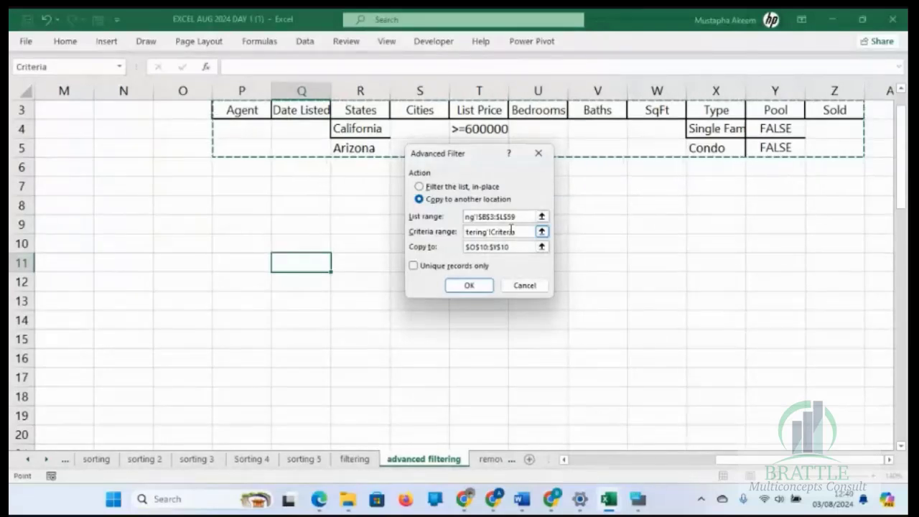
key("BackSpace")
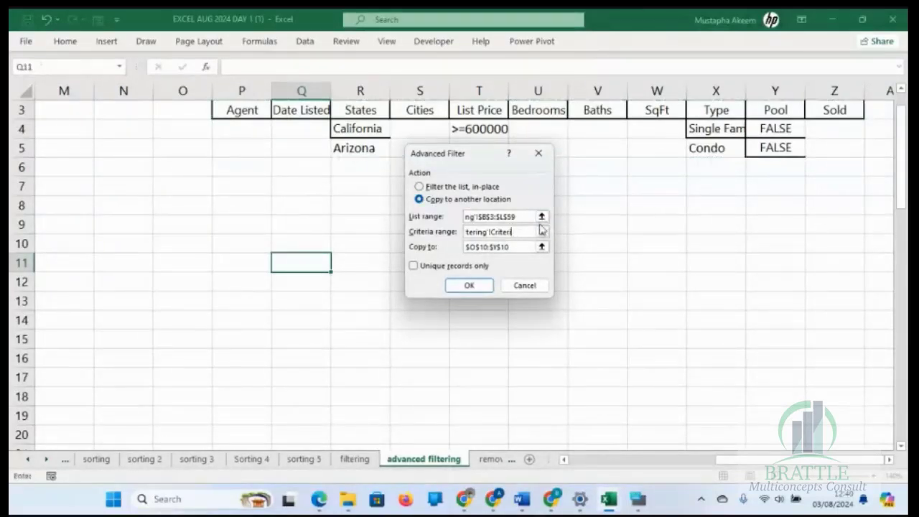
key("BackSpace")
key("BackSpace")
key("BackSpace")
key("BackSpace")
key("BackSpace")
key("BackSpace")
key("BackSpace")
key("BackSpace")
key("BackSpace")
key("BackSpace")
key("BackSpace")
key("BackSpace")
key("BackSpace")
key("BackSpace")
key("BackSpace")
key("BackSpace")
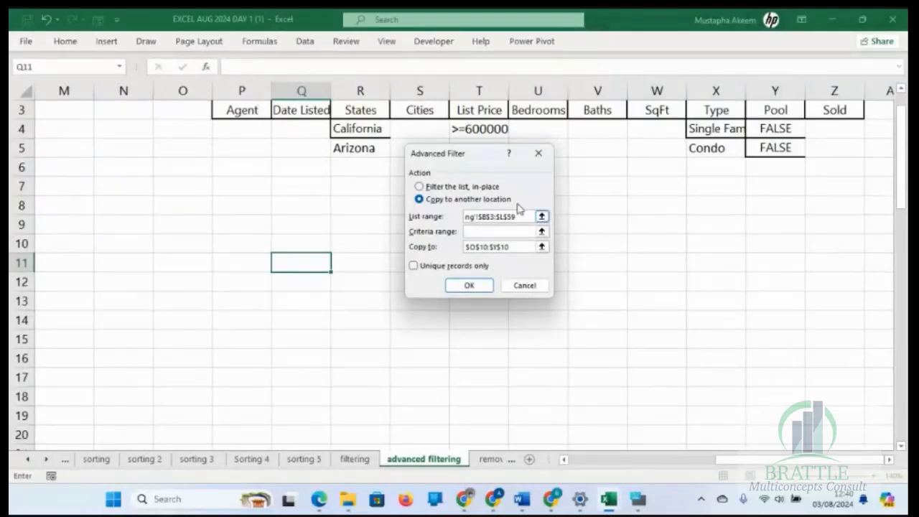
Step: Set the criteria range to R3:Y5, from States through Pool, and run the Advanced Filter with O11 as the copy destination
left_click_drag(357, 108, 770, 148)
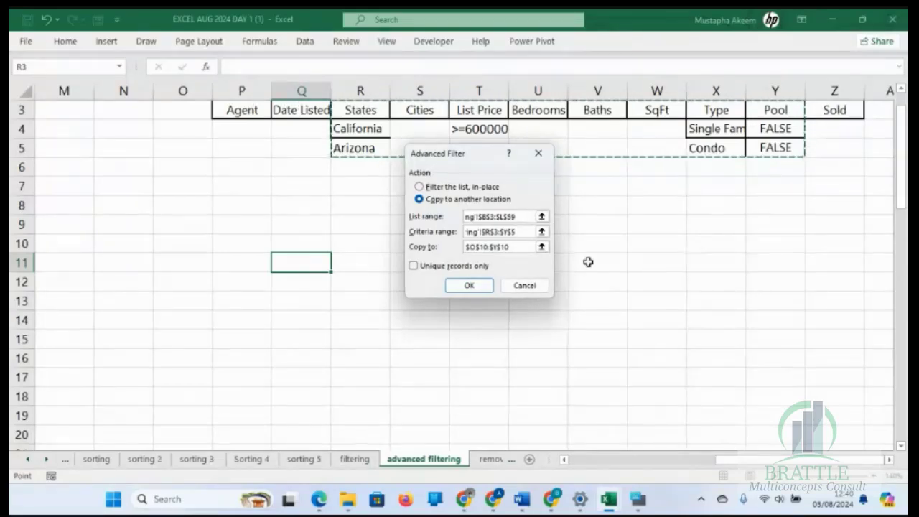
left_click(521, 246)
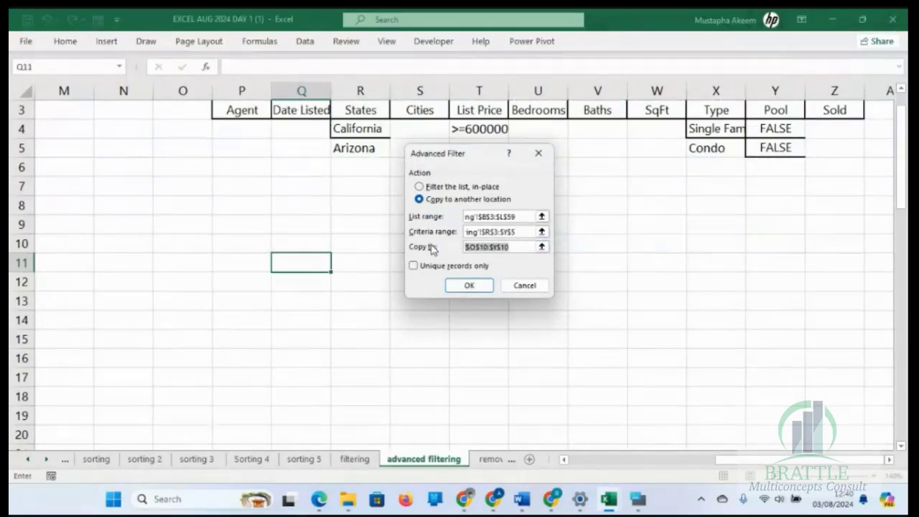
key("BackSpace")
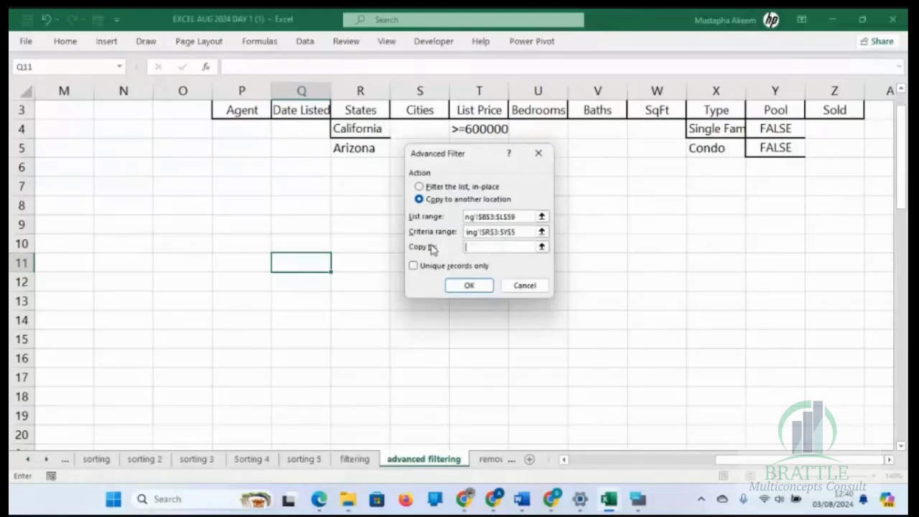
left_click(176, 265)
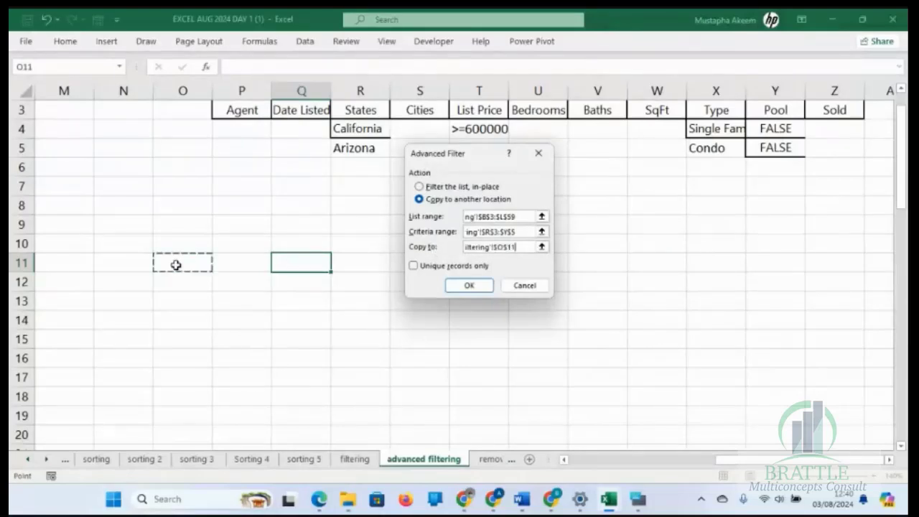
left_click(473, 287)
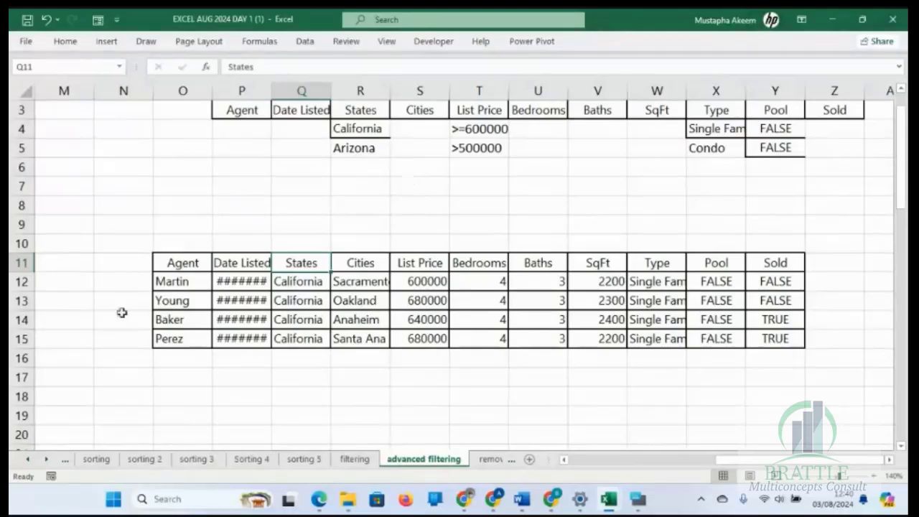
Step: Filter the source property list by the Arizona value in the States column
left_click(79, 315)
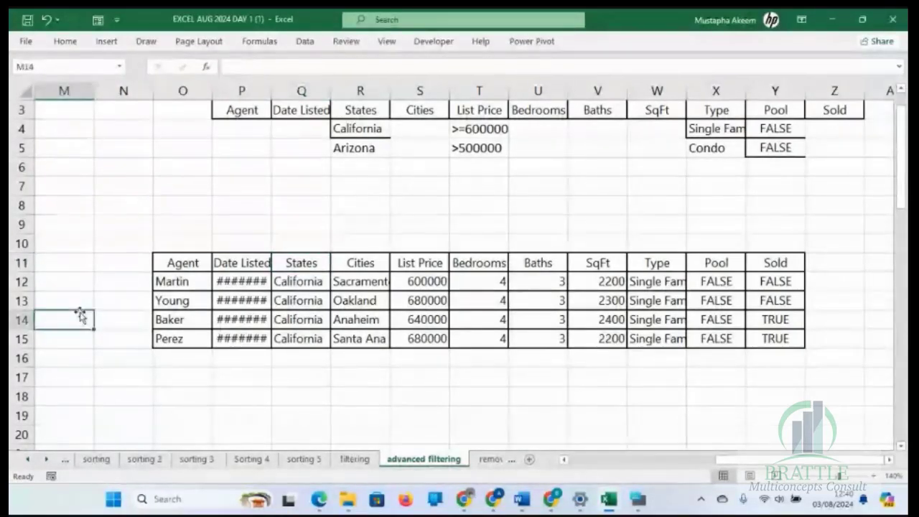
key("Left")
key("Left")
key("Left")
key("Left")
key("Left")
key("Left")
key("Left")
key("Left")
key("Left")
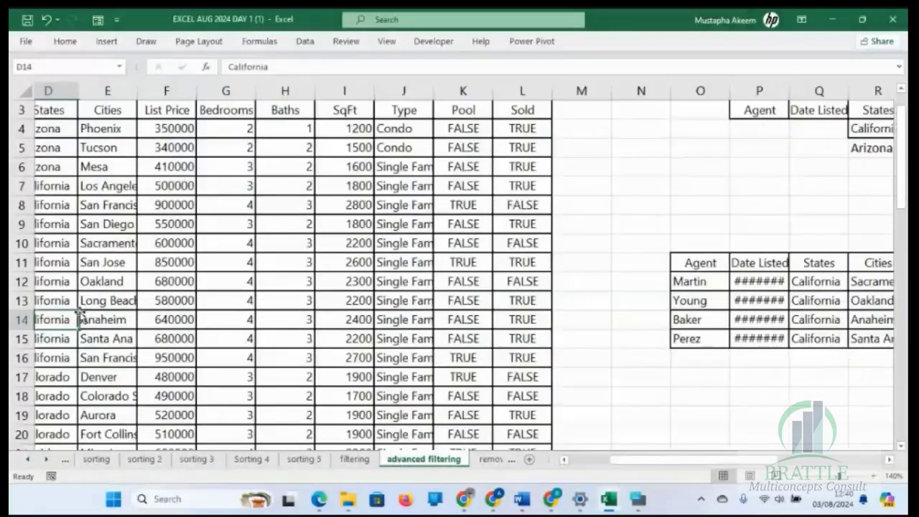
key("Left")
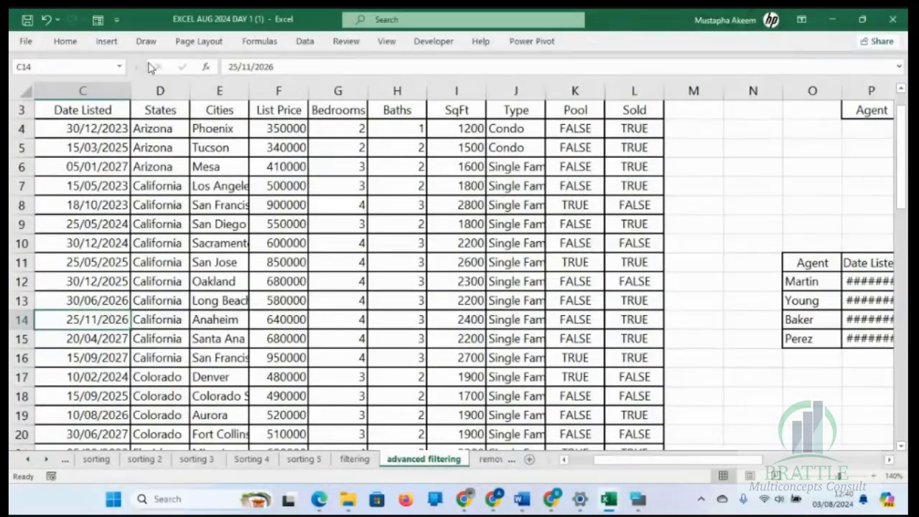
left_click(162, 110)
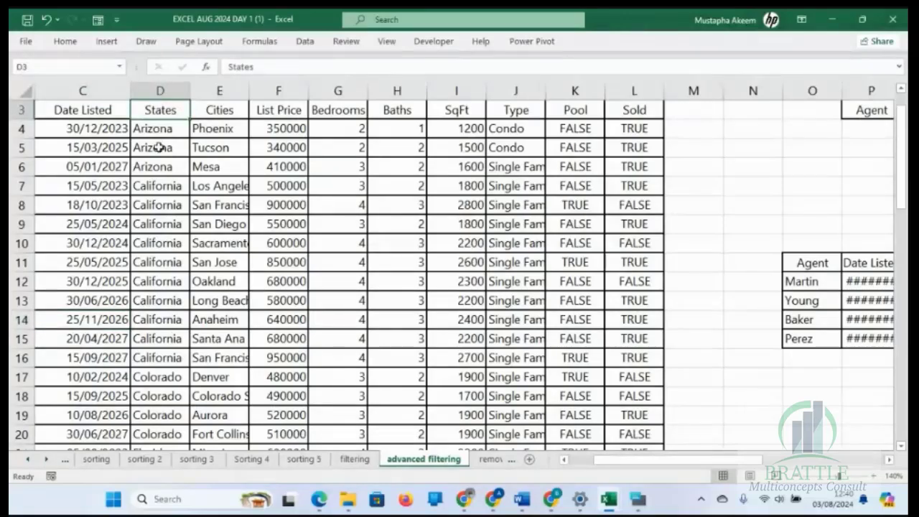
right_click(167, 111)
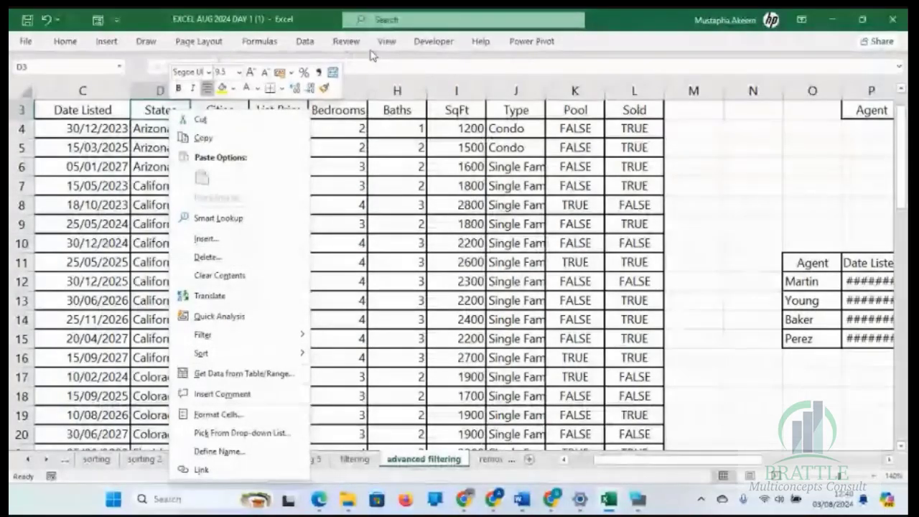
key("Escape")
left_click(149, 130)
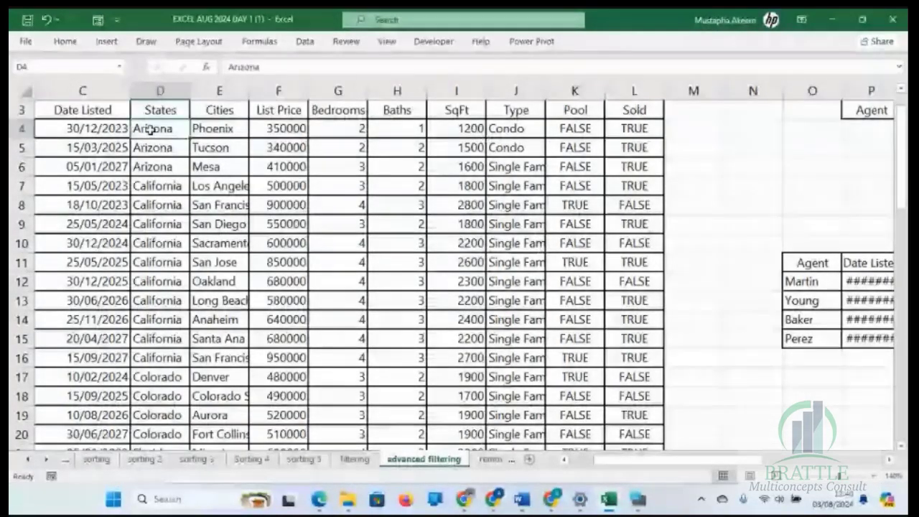
right_click(149, 129)
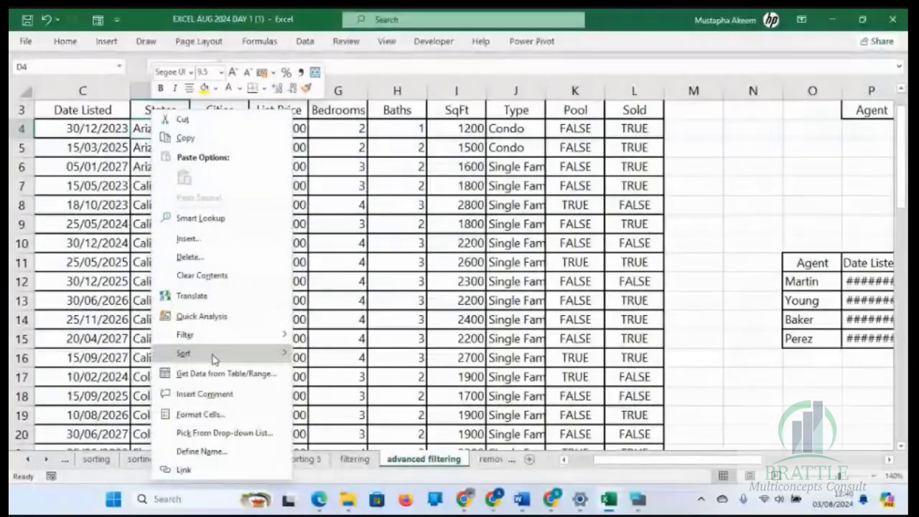
mouse_move(221, 336)
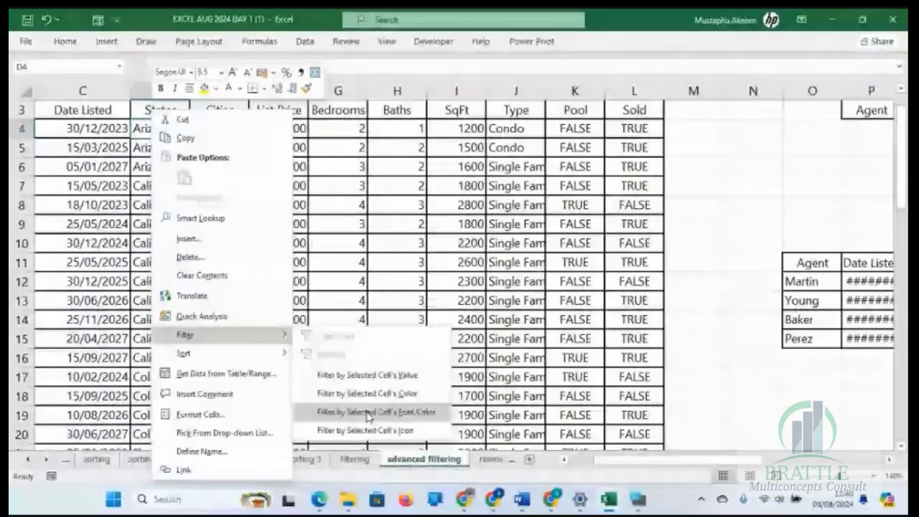
left_click(368, 376)
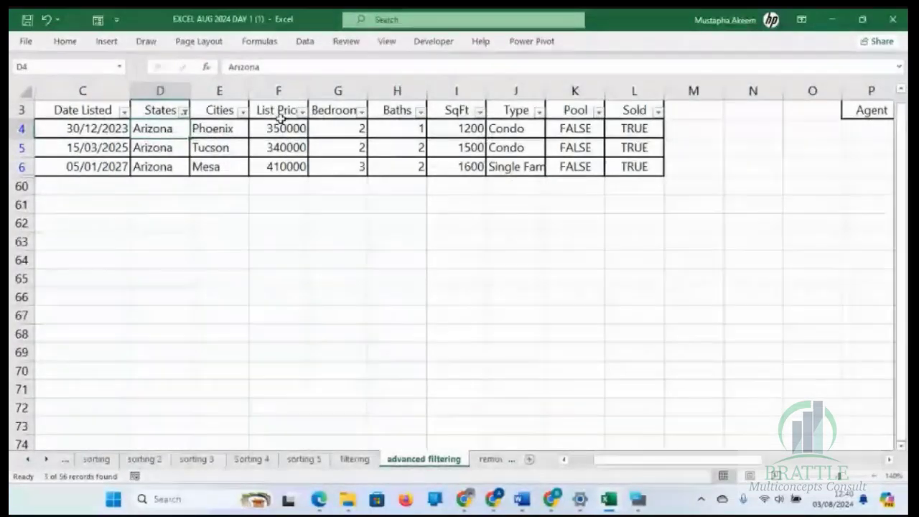
Step: Check the List Price values of the Arizona listings against the criteria and clear the States filter
left_click_drag(283, 113, 283, 166)
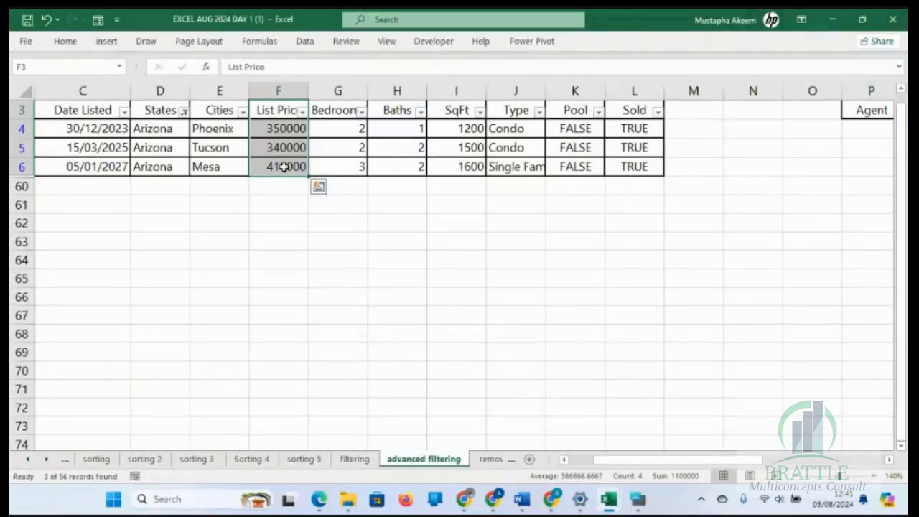
left_click(277, 107)
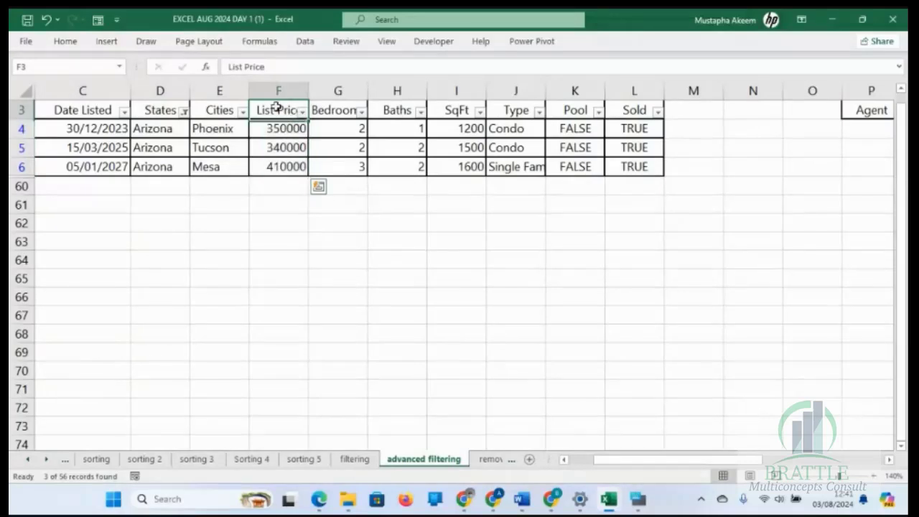
left_click_drag(277, 107, 273, 167)
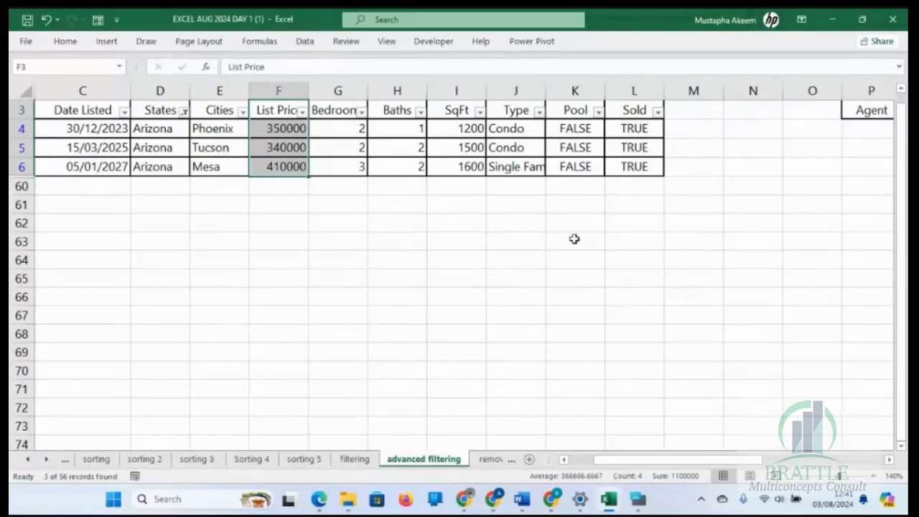
left_click(185, 112)
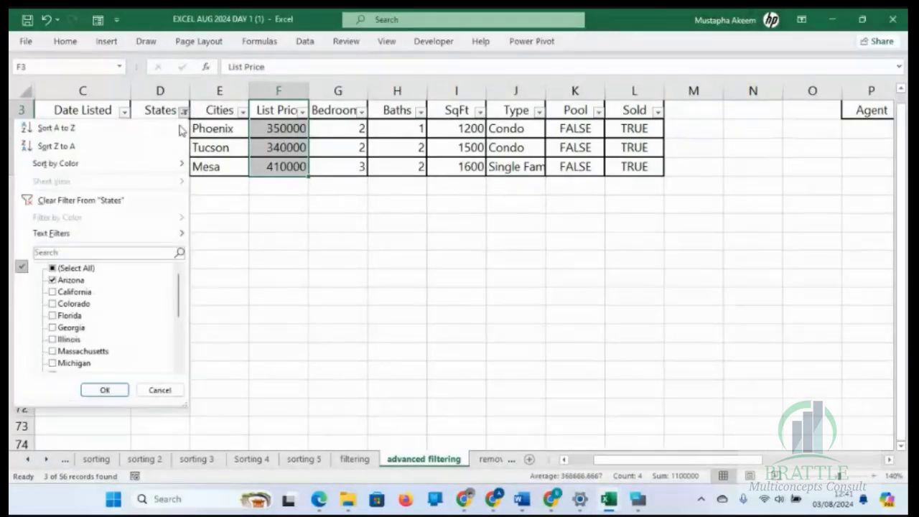
left_click(81, 200)
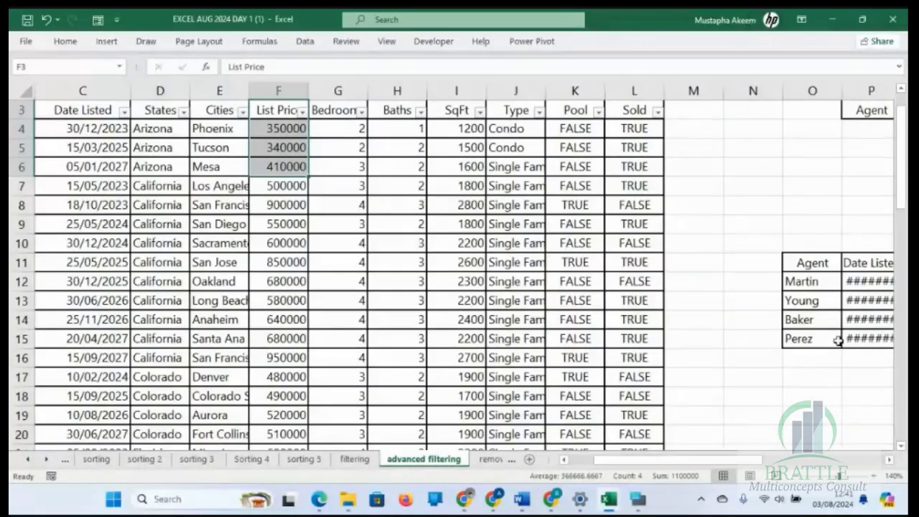
Step: Return to the criteria rows and the copied results to review them
left_click(838, 341)
key("Right")
key("Right")
key("Right")
key("Right")
key("Right")
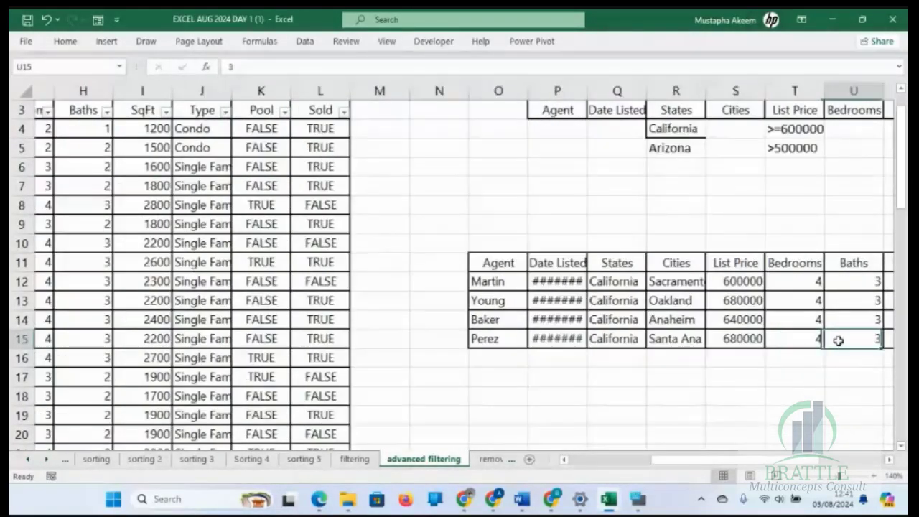